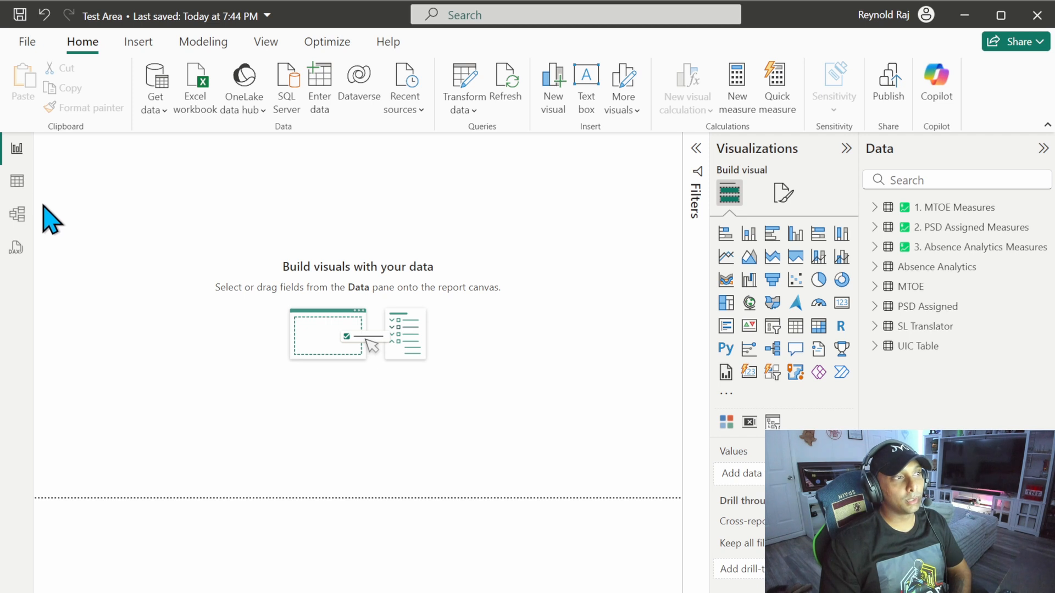
Step: In the table data view, change the End Date column's date format to 14-Mar-01 (dd-mmm-yy)
left_click(17, 187)
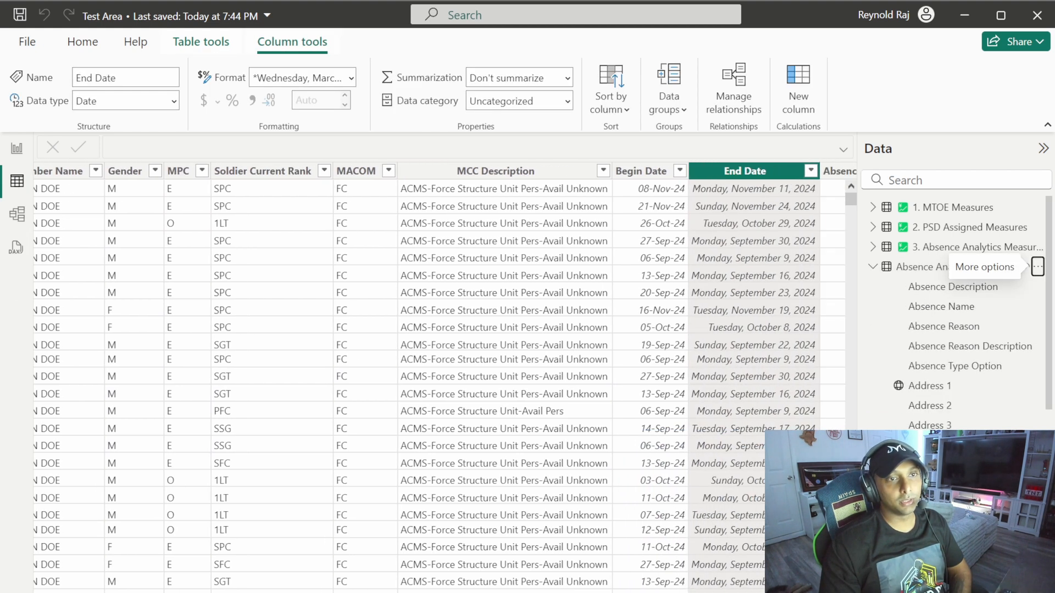
scroll(445, 377, "right", 3)
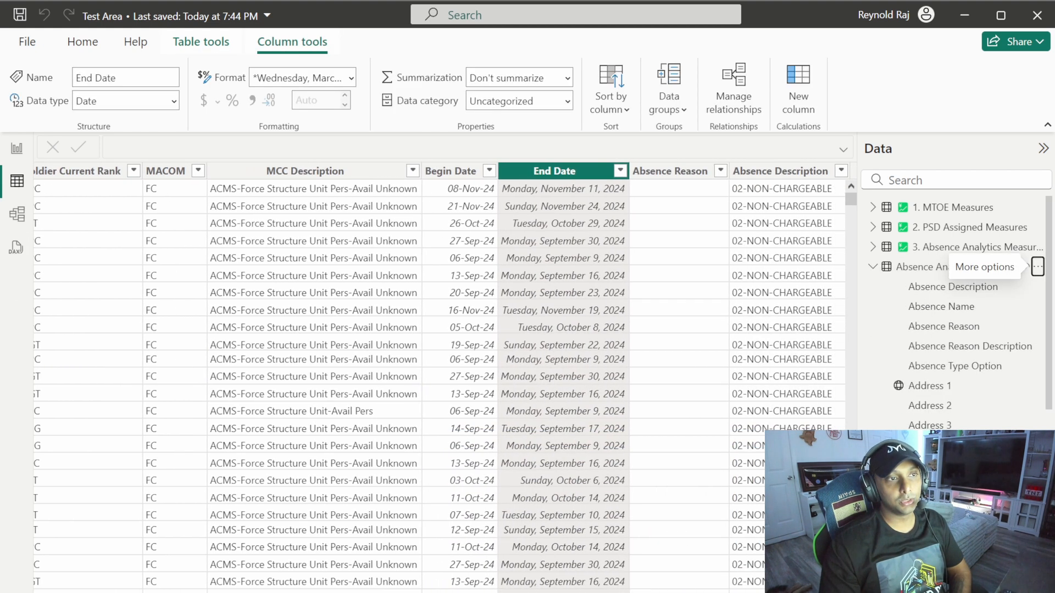
scroll(376, 240, "right", 3)
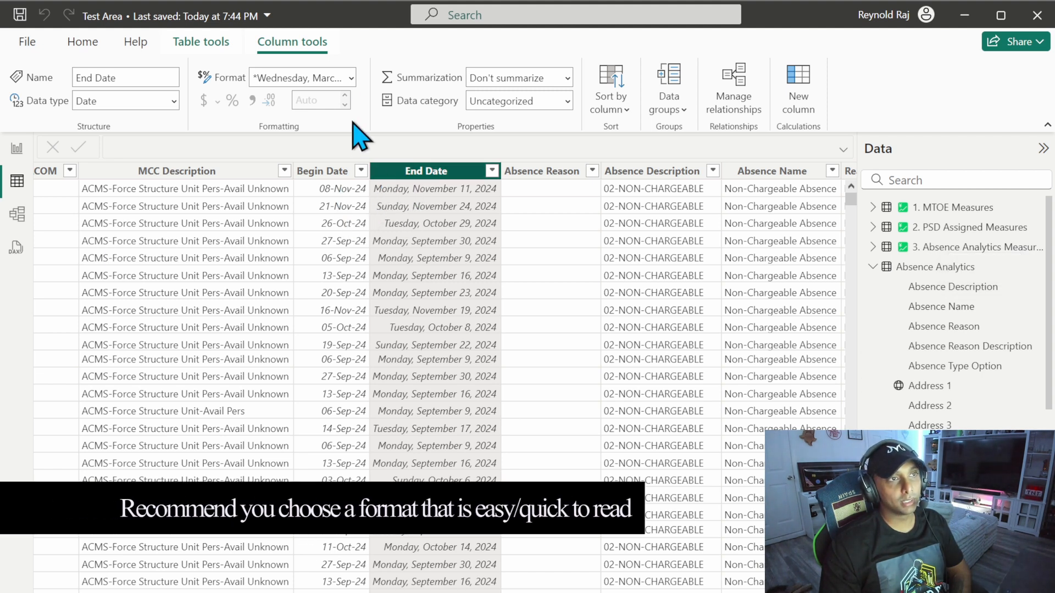
left_click(351, 78)
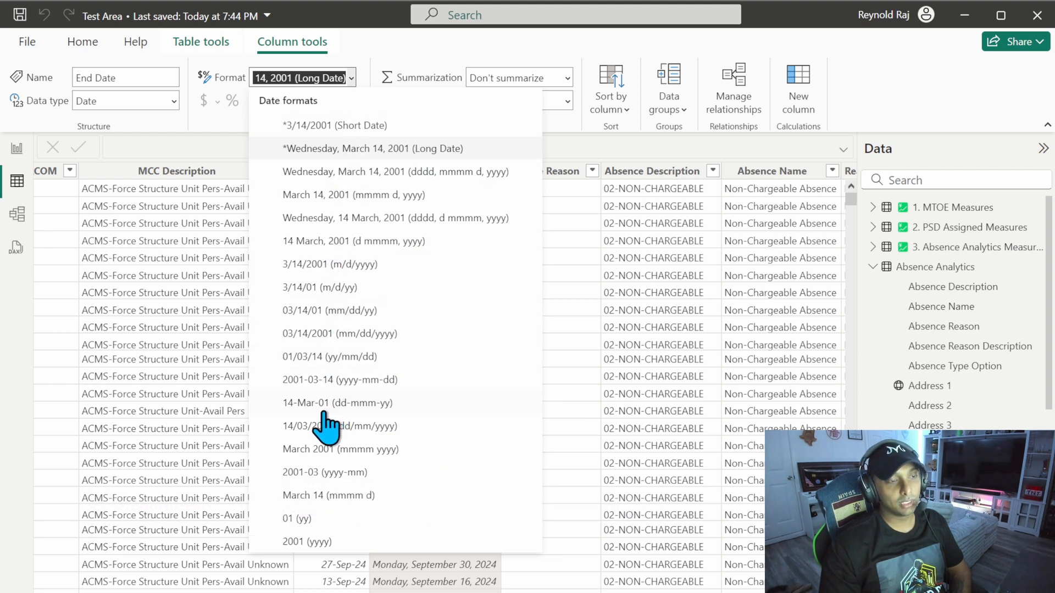
left_click(398, 407)
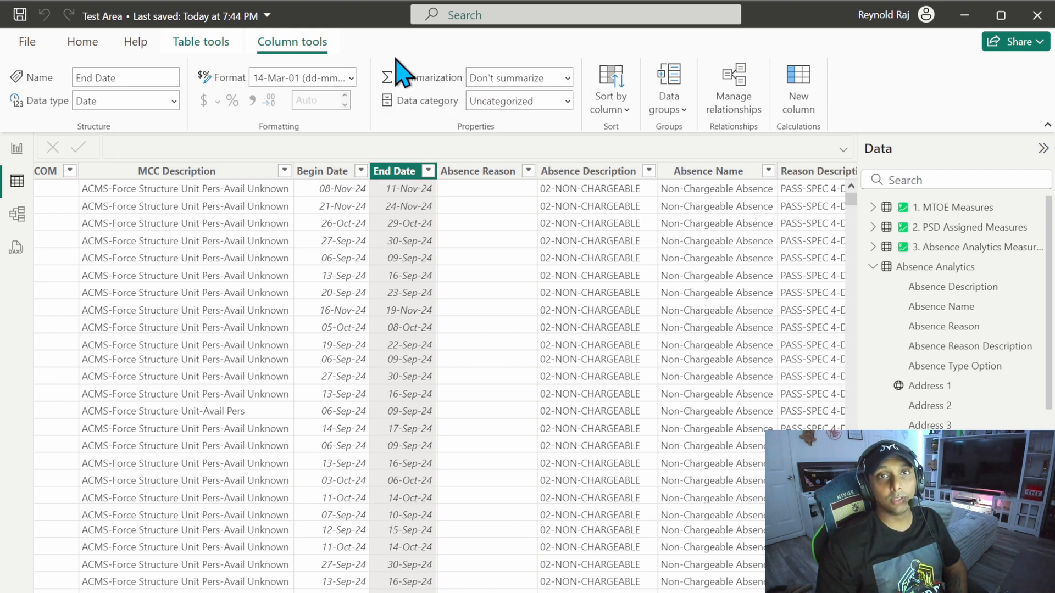
Step: Review the date formats available for End Date and the data category options of the State column
left_click(350, 79)
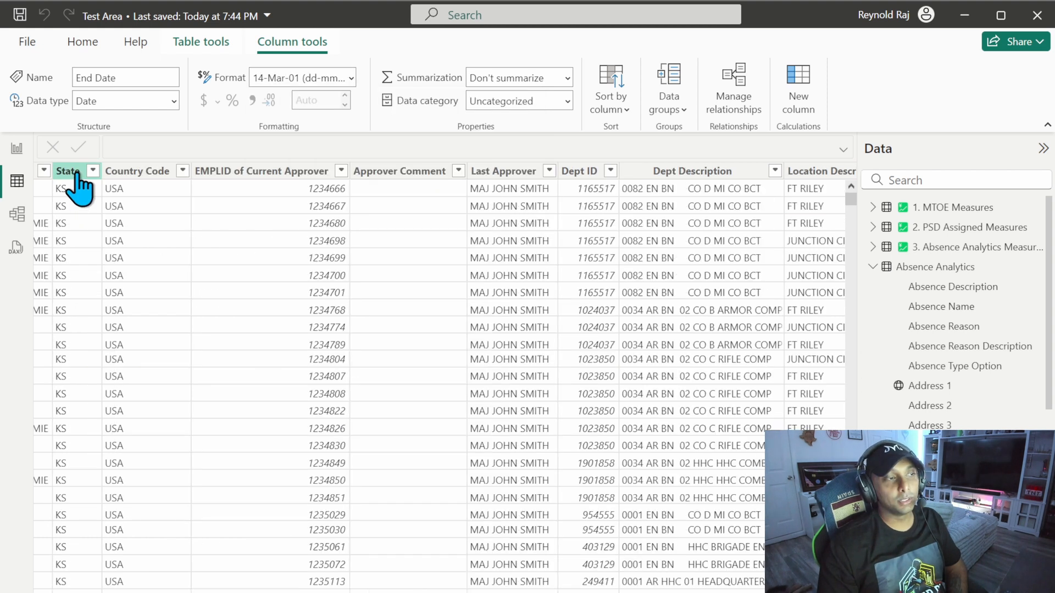
left_click(77, 174)
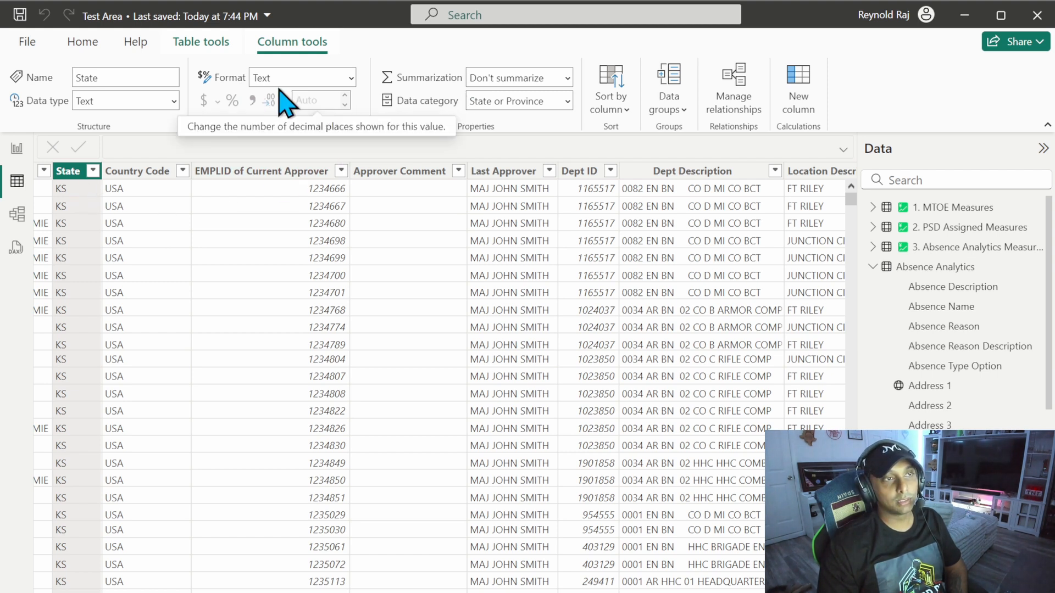
left_click(517, 100)
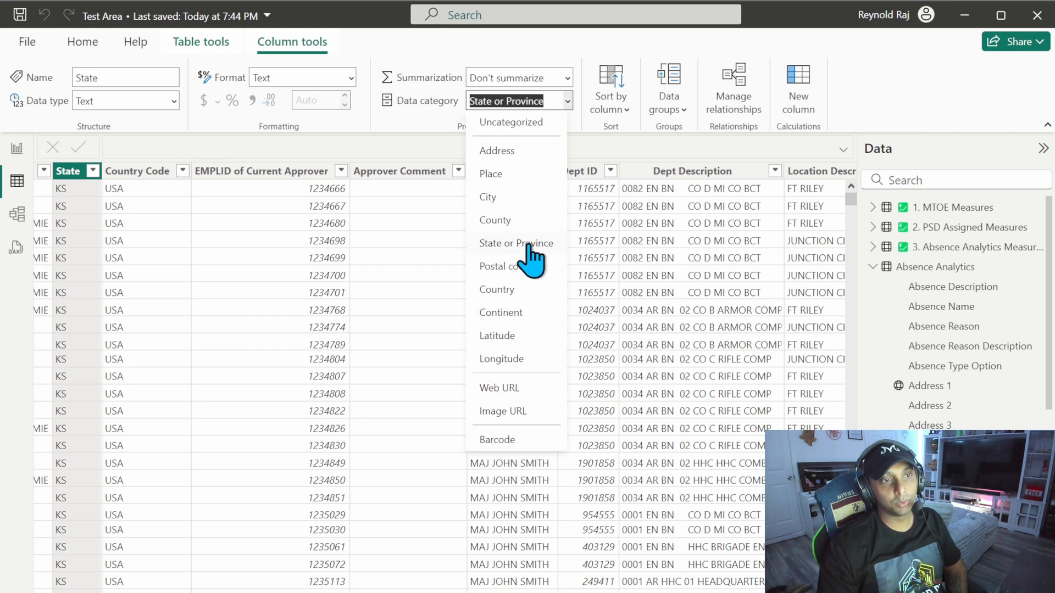
left_click(386, 121)
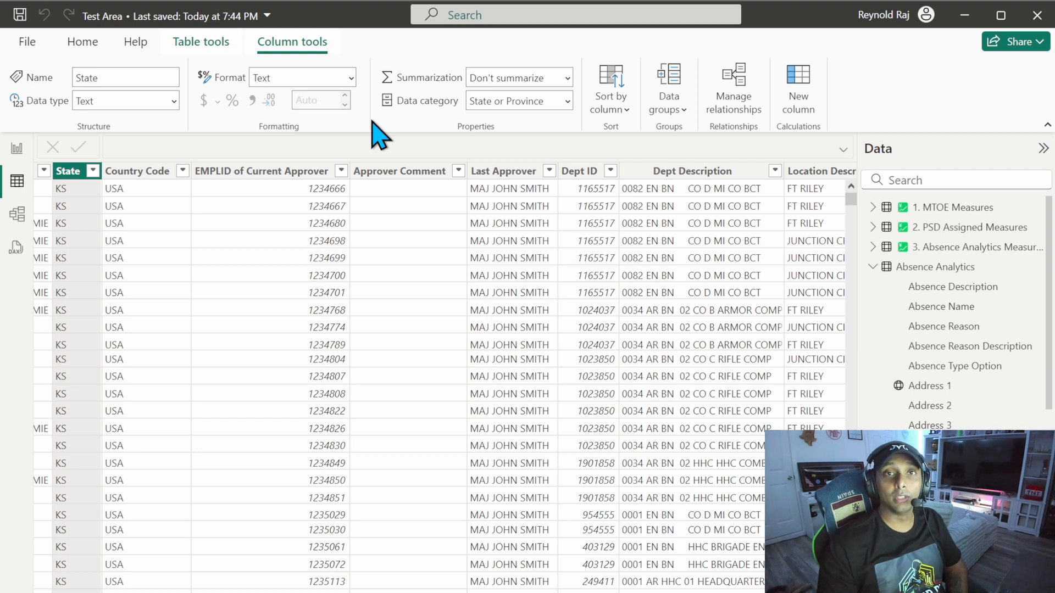
Step: Add a calculated column named Days of Absence to the Absence Analytics table and start its formula with DATEDIFF on a second line
scroll(439, 357, "right", 10)
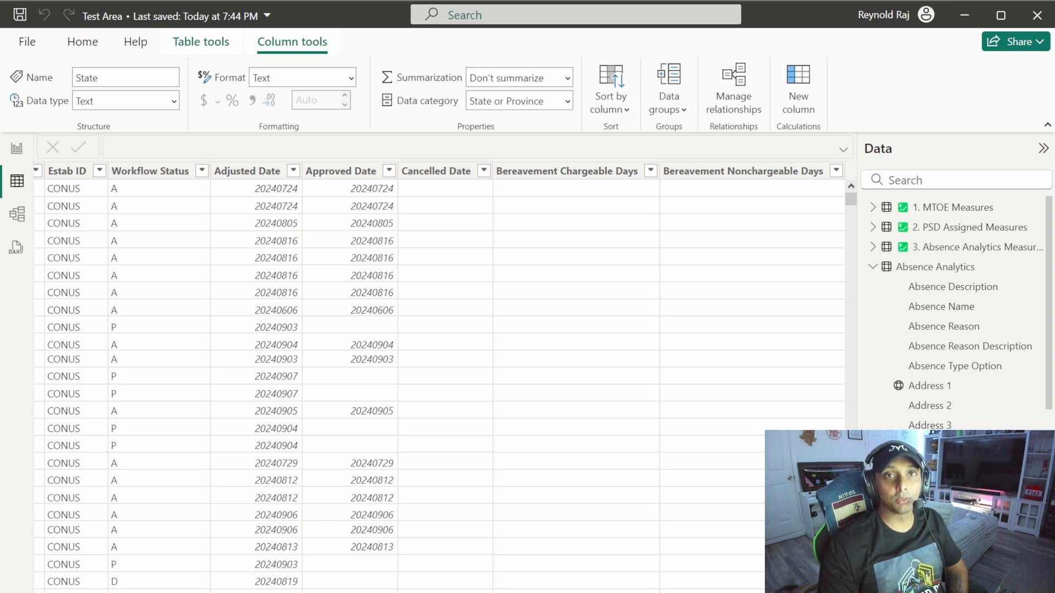
left_click(805, 105)
type("D")
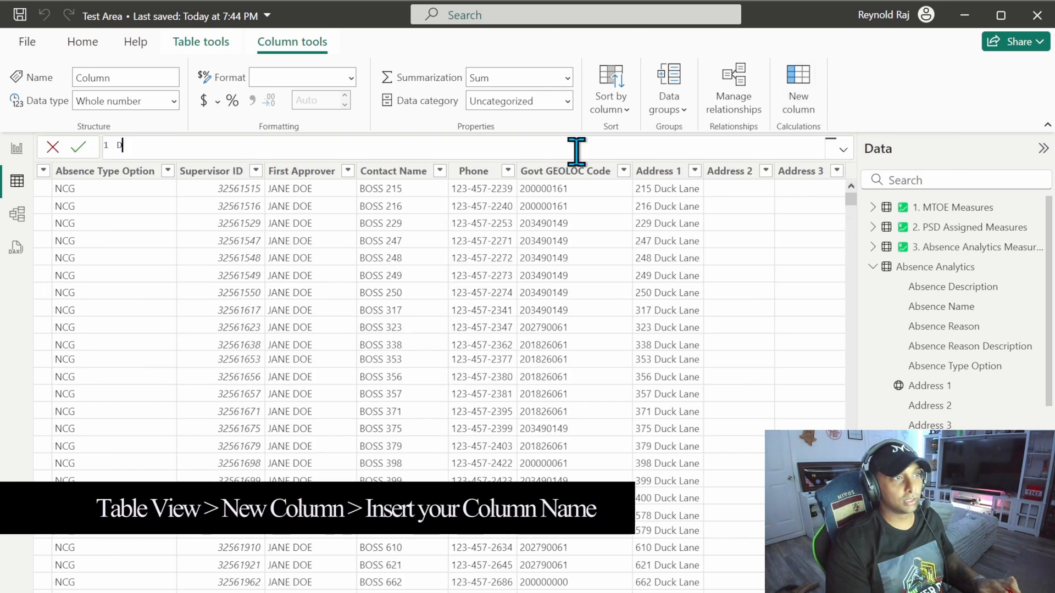
type("ays o")
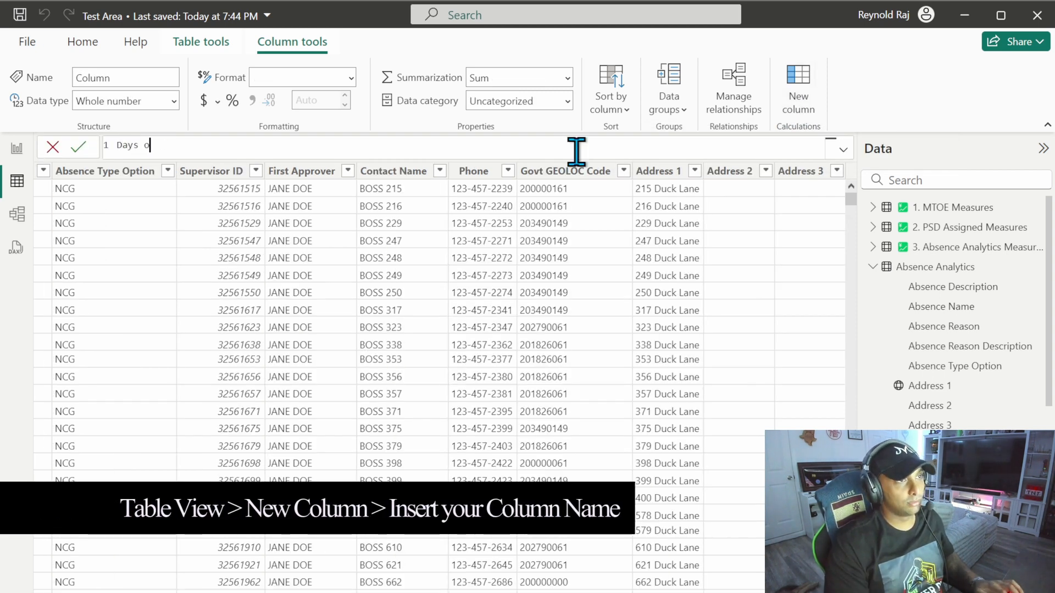
type("f Absence =")
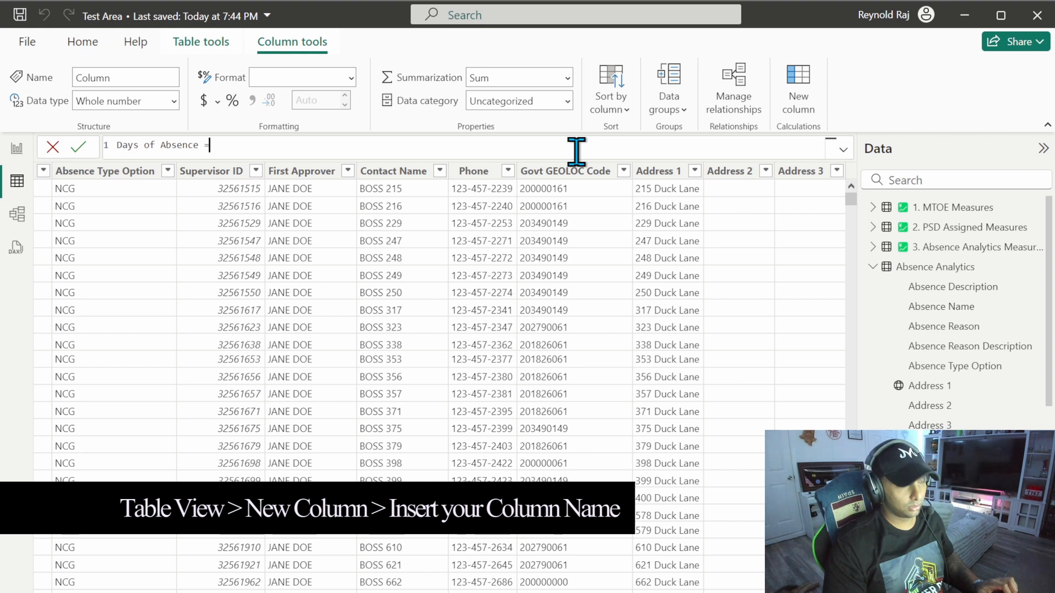
key("shift+Return")
type("DATEDIFF(")
key("Tab")
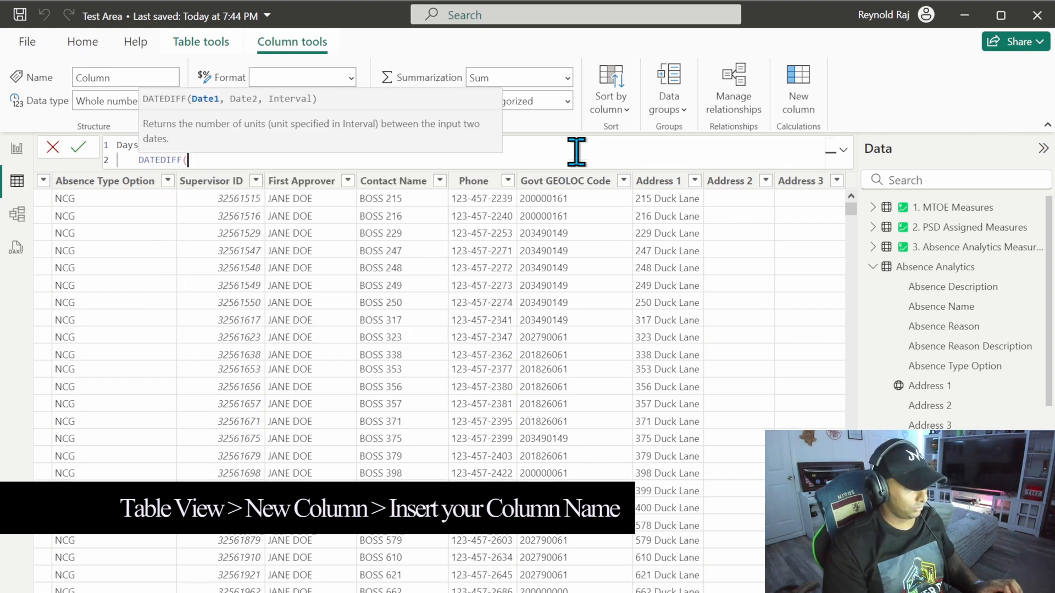
Step: Complete DATEDIFF with the Absence Analytics Begin Date and End Date columns and the DAY interval, and commit the column formula
type("begi")
key("Tab")
type(",end")
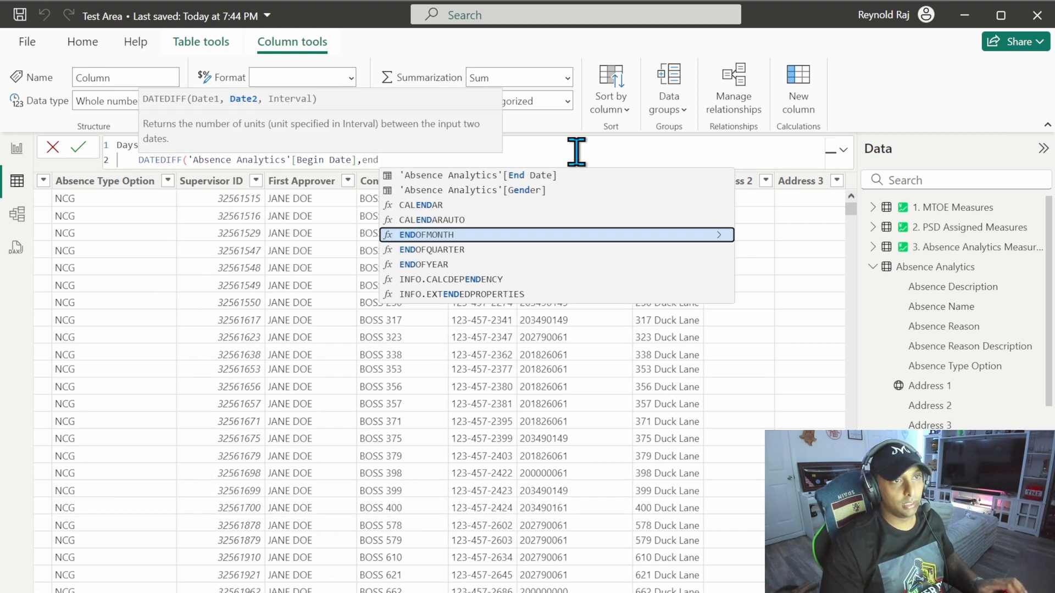
key("Up")
key("Up")
key("Up")
key("Up")
key("Tab")
type(",")
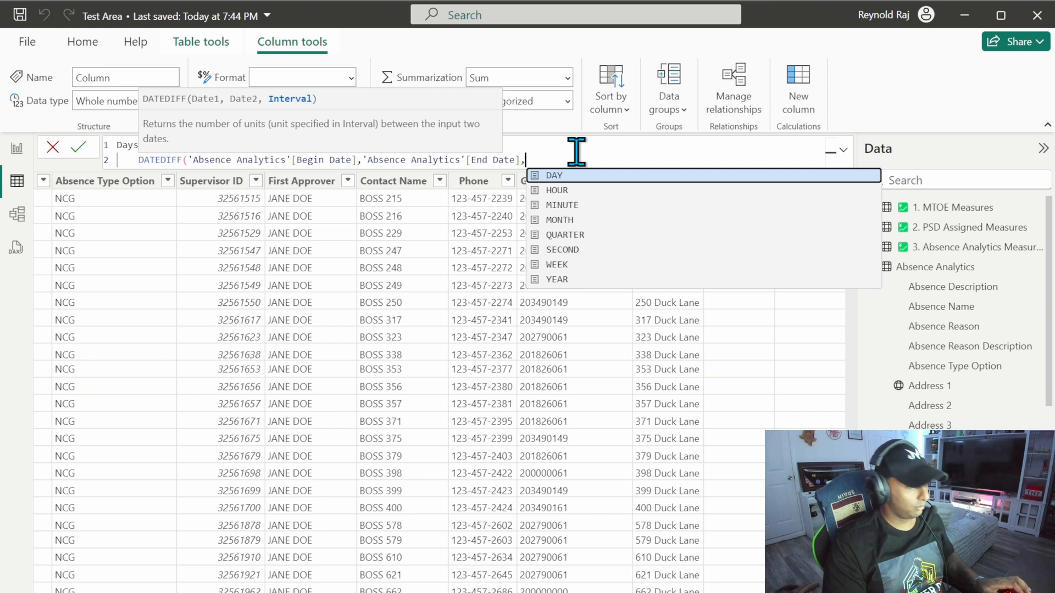
key("Tab")
type(")")
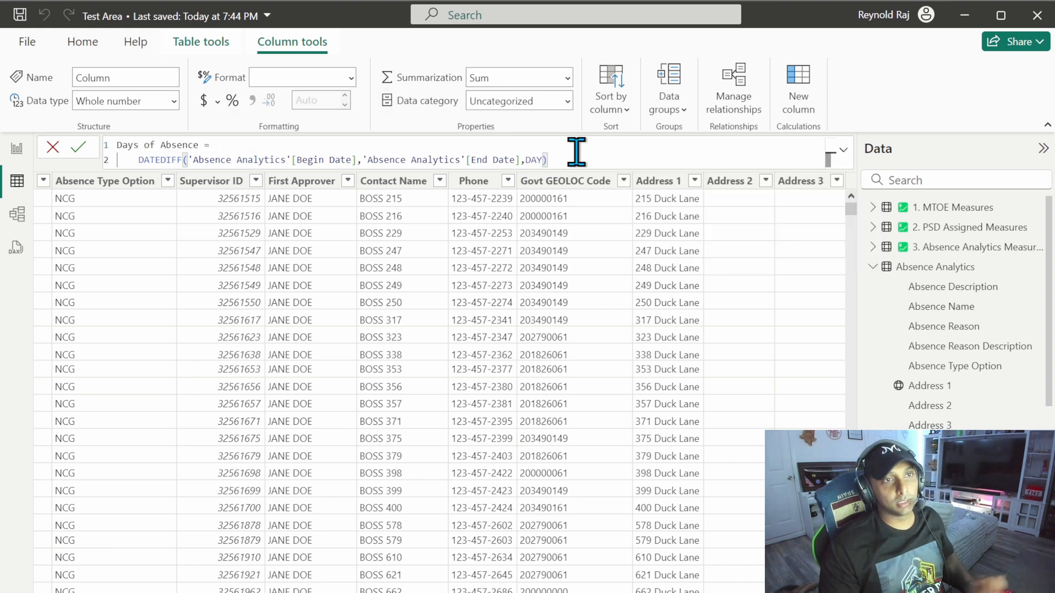
scroll(577, 154, "up", 2, "ctrl")
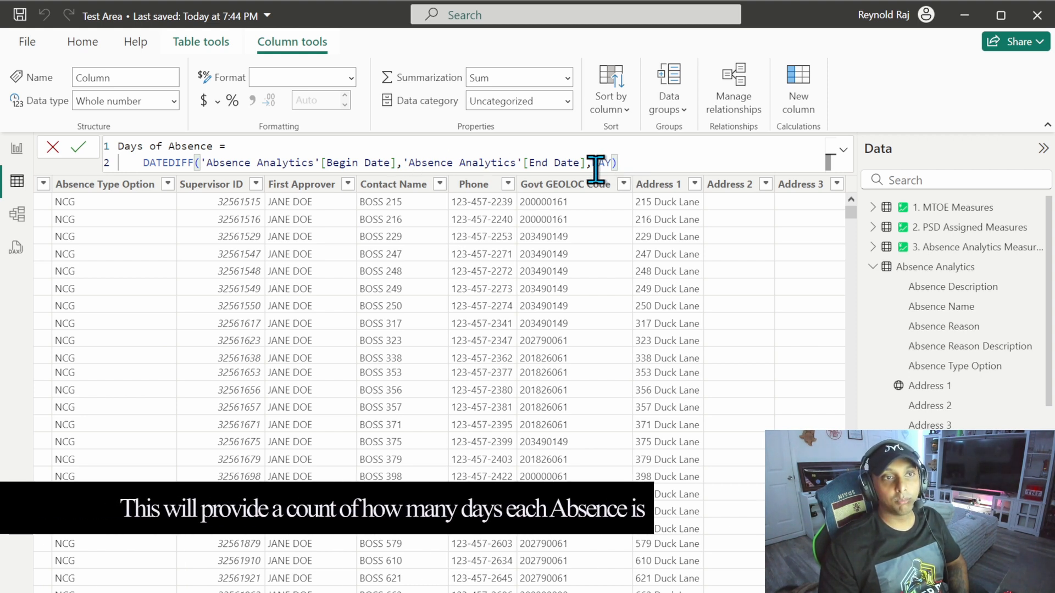
type(")")
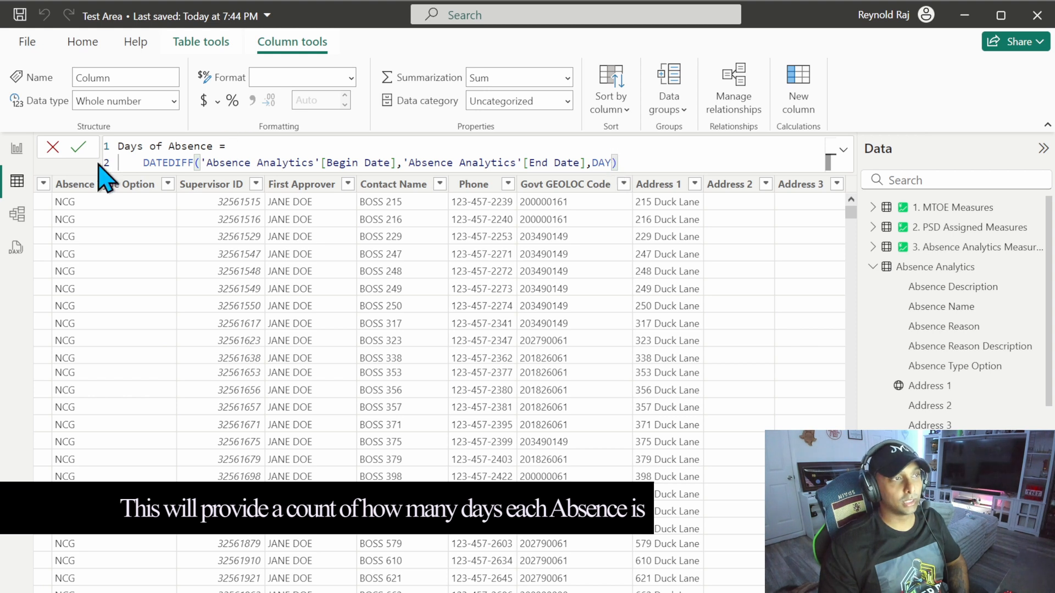
left_click(79, 147)
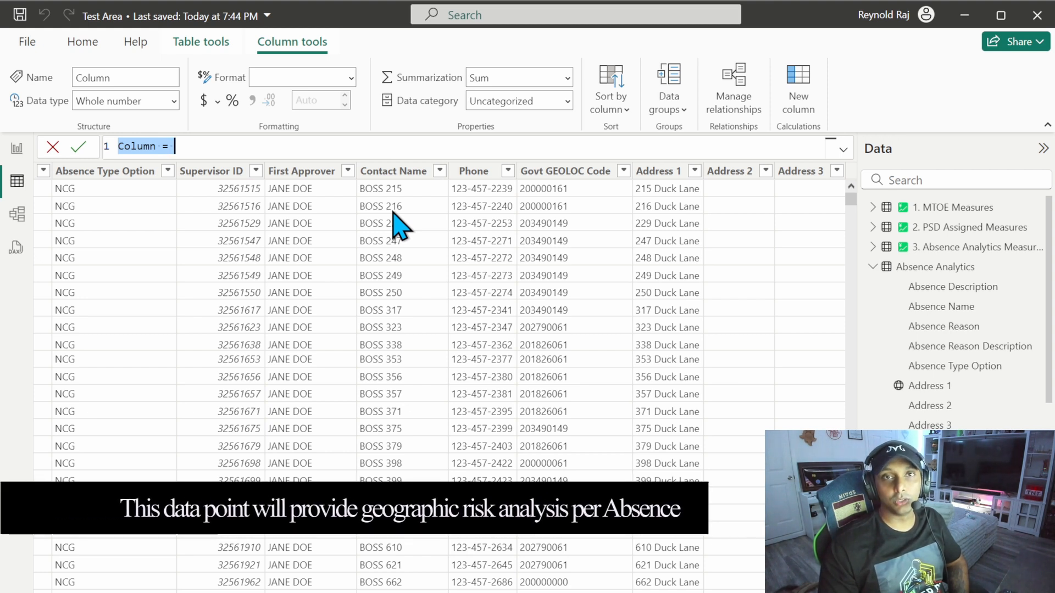
Step: Name the new calculated column Is Outside US and open an IF function on the formula's second line
type("Is Out")
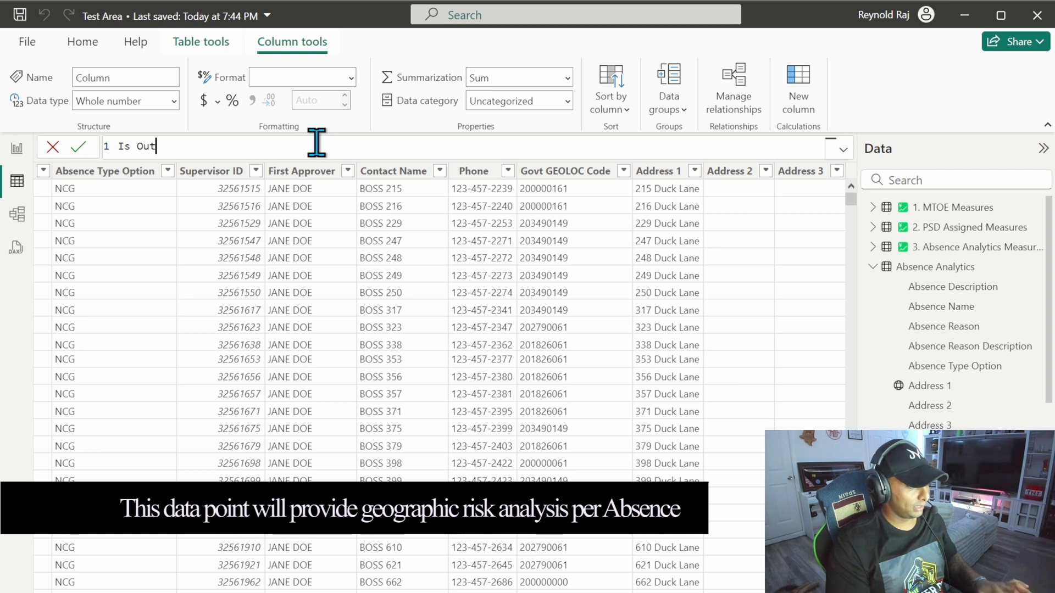
type("side US =")
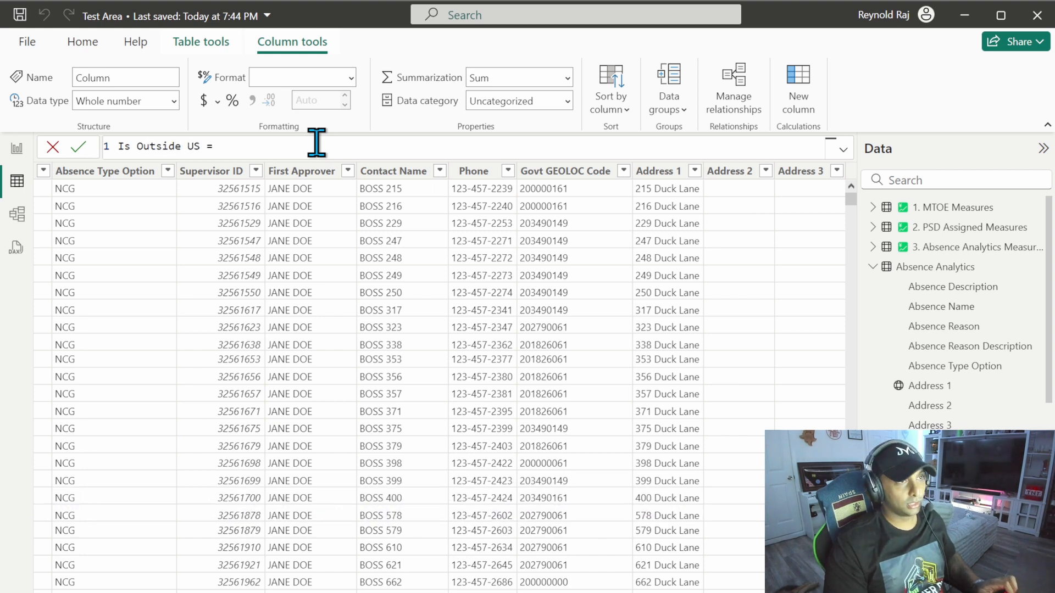
key("shift+Return")
key("Tab")
type("IF(")
key("shift+Return")
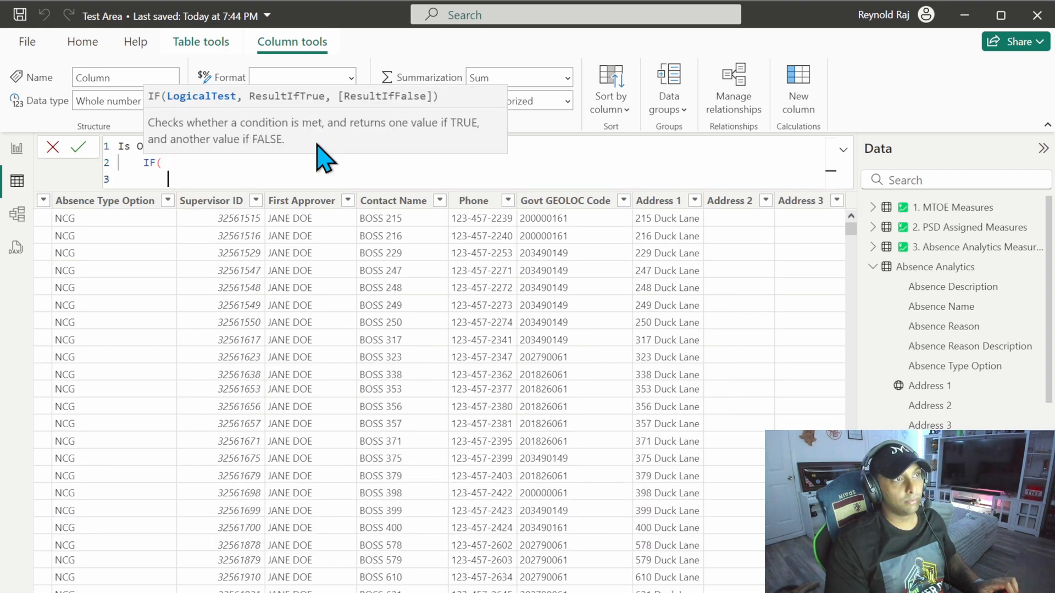
Step: Nest NOT and CONTAINSROW inside the IF on separate lines and open a curly-brace list for the values
type("not(")
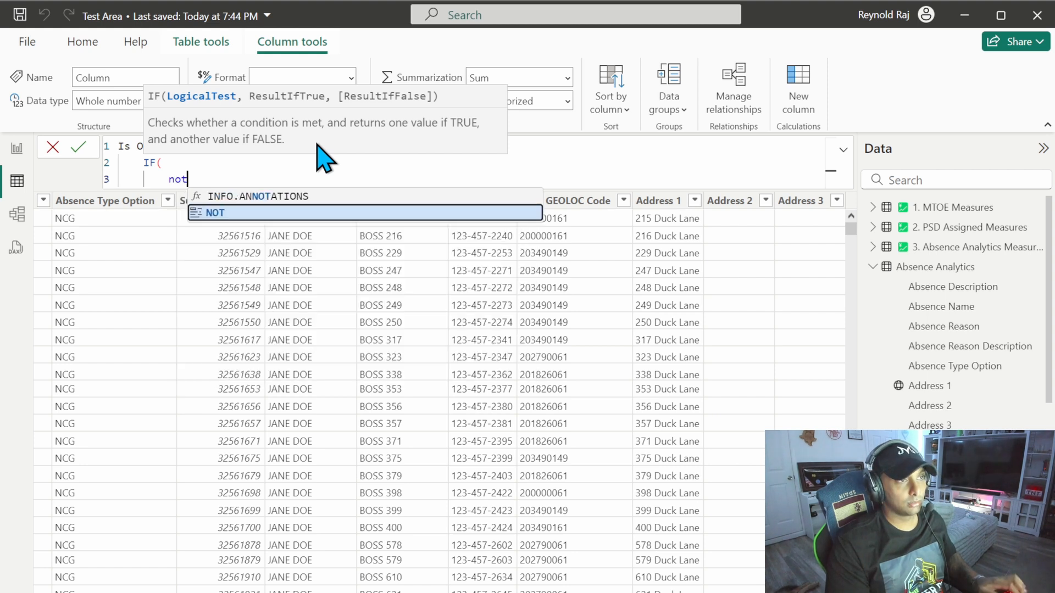
key("shift+Return")
type("contains")
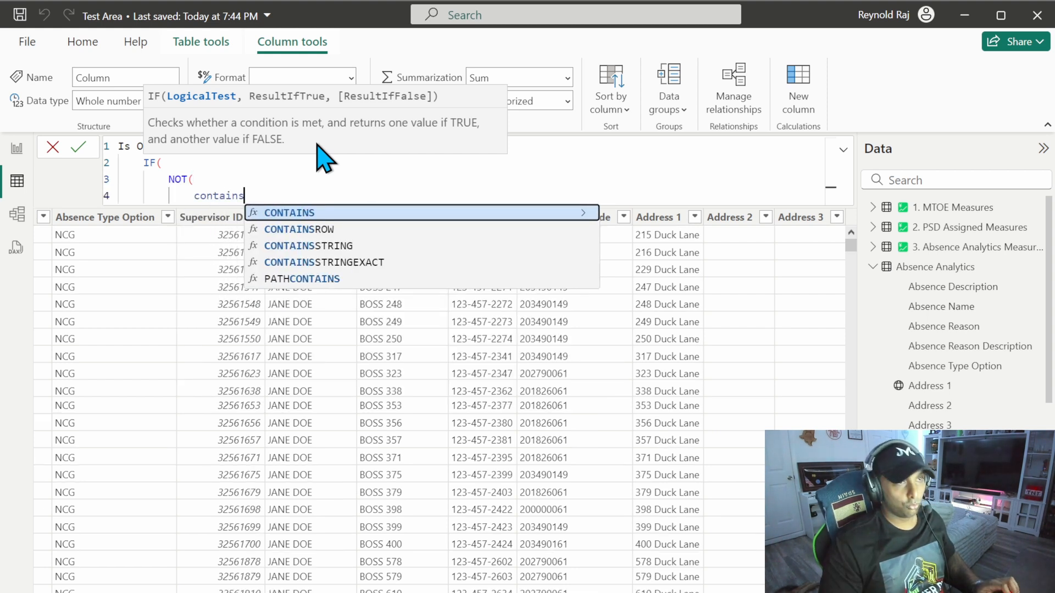
key("Down")
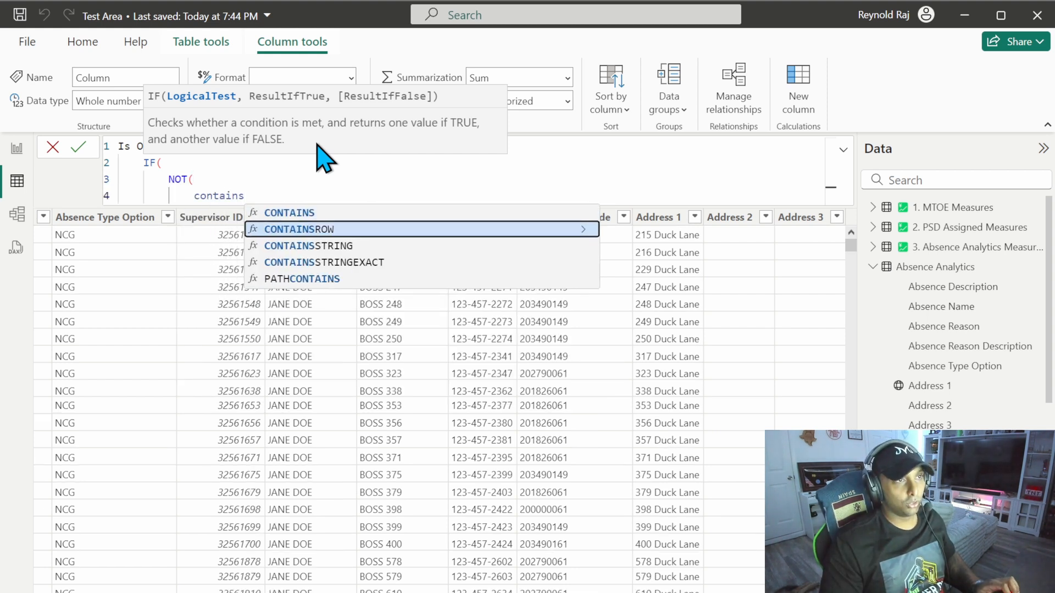
key("Tab")
key("shift+Return")
type("{")
left_click_drag(200, 199, 275, 197)
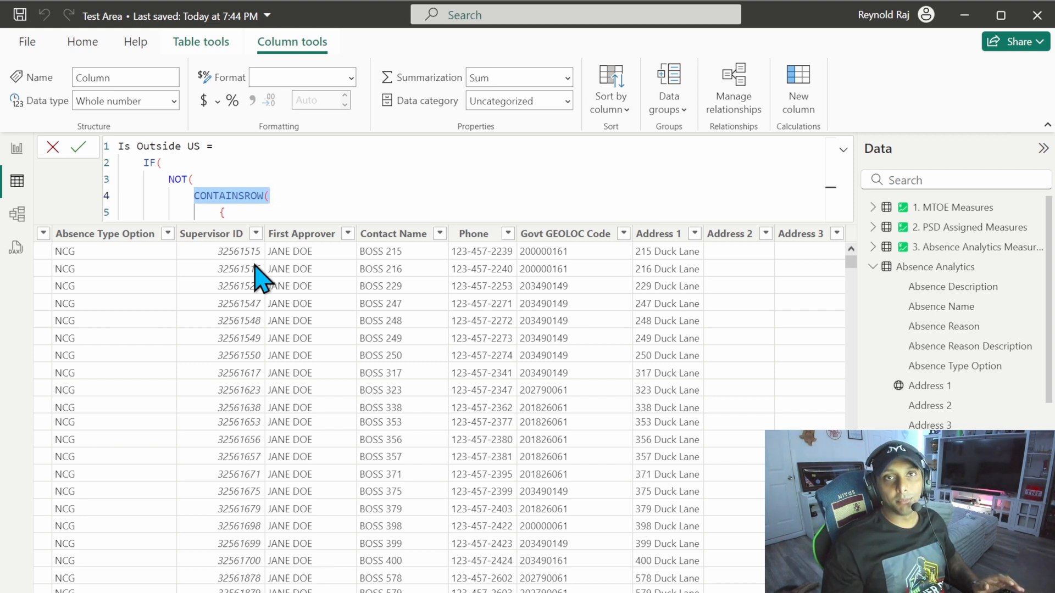
left_click(255, 214)
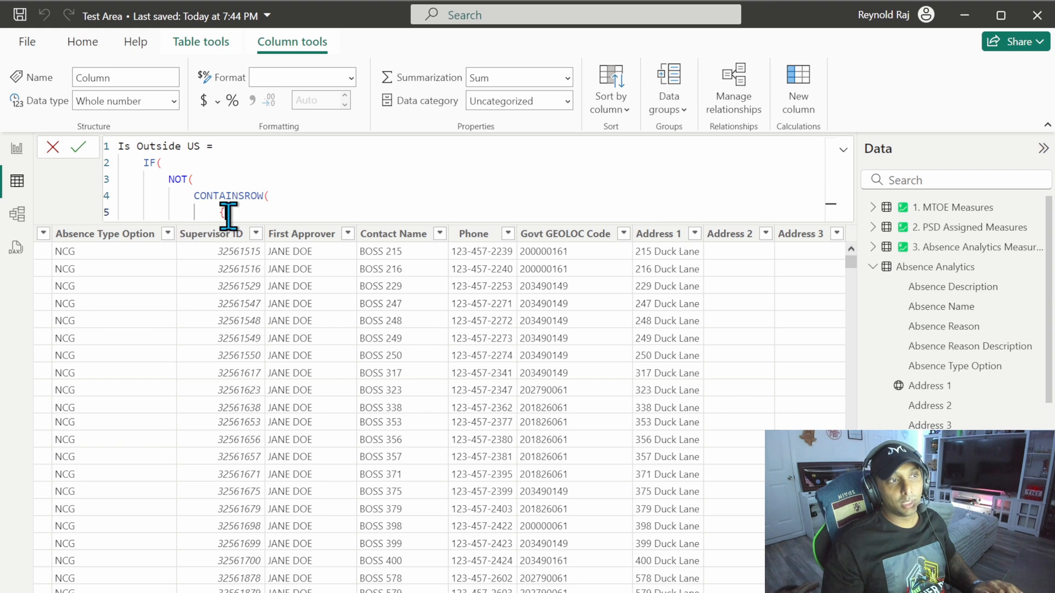
left_click_drag(218, 216, 230, 218)
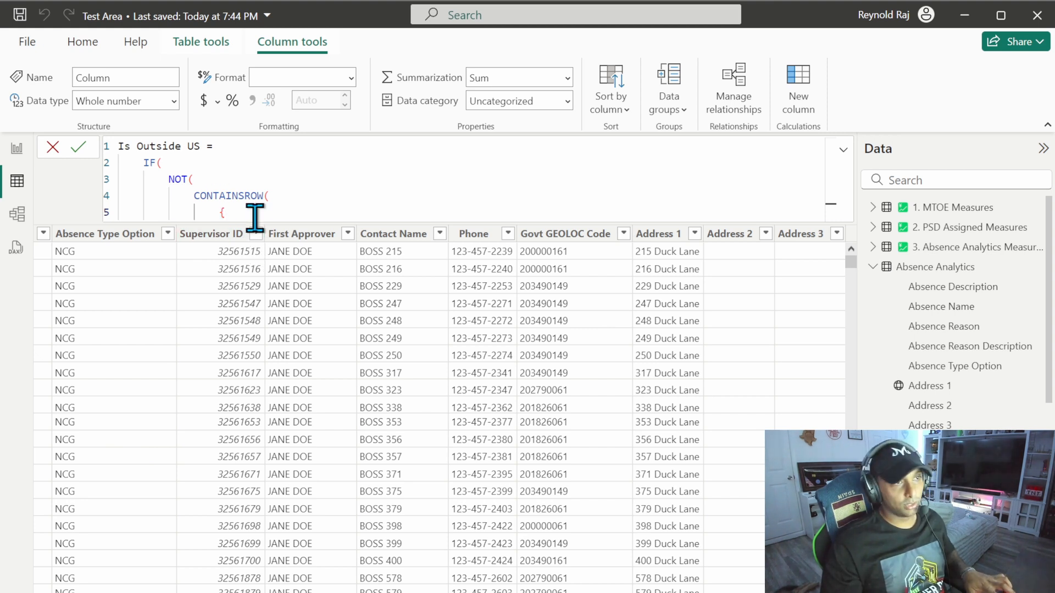
Step: Paste the two-letter US state codes from "AL" to "WY" into the CONTAINSROW list and add 'Absence Analytics'[State] as the value tested
type("\"AL\", \"AK\", \"AZ\", \"AR\", \"CA\", \"CO\", \"CT\", \"DE\", \"FL\", \"GA\", \"HI\", \"ID\", \"IL\", \"IN\", \"IA\", \"KS\", \"KY\", \"LA\", \"ME\", \"MD\", \"MA\", \"MI\", \"MN\", \"MS\", \"MO\", \"MT\", \"NE\", \"NV\", \"NH\", \"NJ\", \"NM\", \"NY\", \"NC\", \"ND\", \"OH\", \"OK\", \"OR\", \"PA\", \"RI\", \"SC\", \"SD\", \"TN\", \"TX\", \"UT\", \"VT\", \"VA\", \"WA\", \"WV\", \"WI\", \"WY\" },")
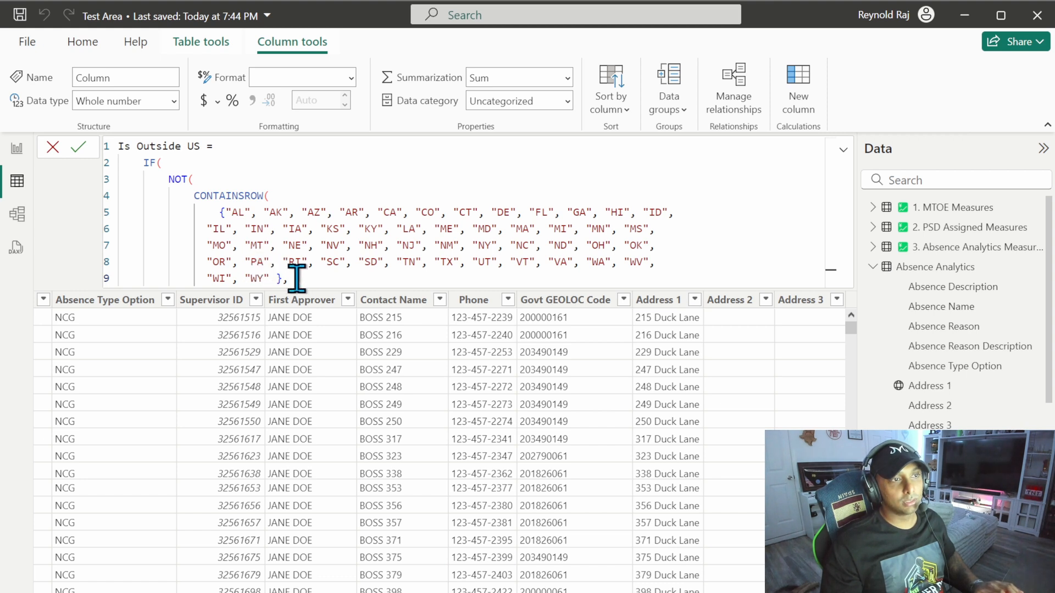
key("Return")
type("stat")
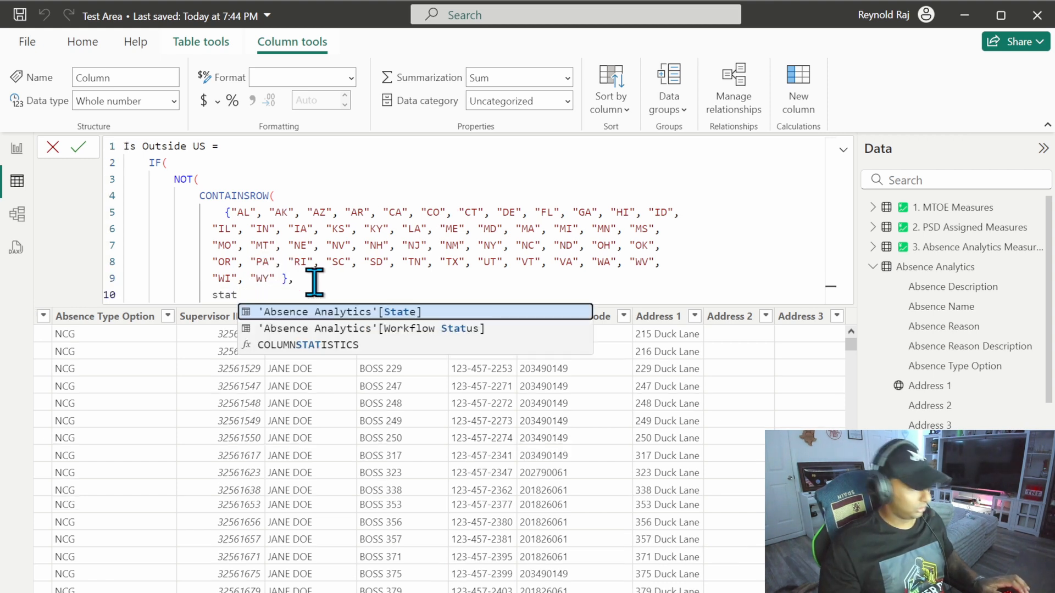
key("Tab")
key("Return")
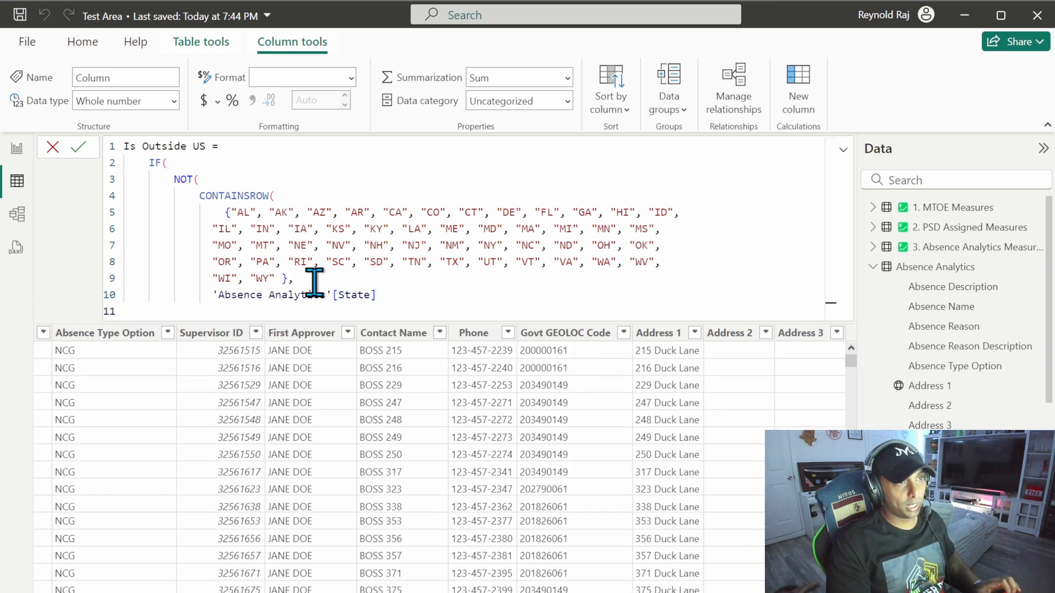
Step: Close the CONTAINSROW and NOT functions on separate lines and add a comma to end the IF condition
type(")")
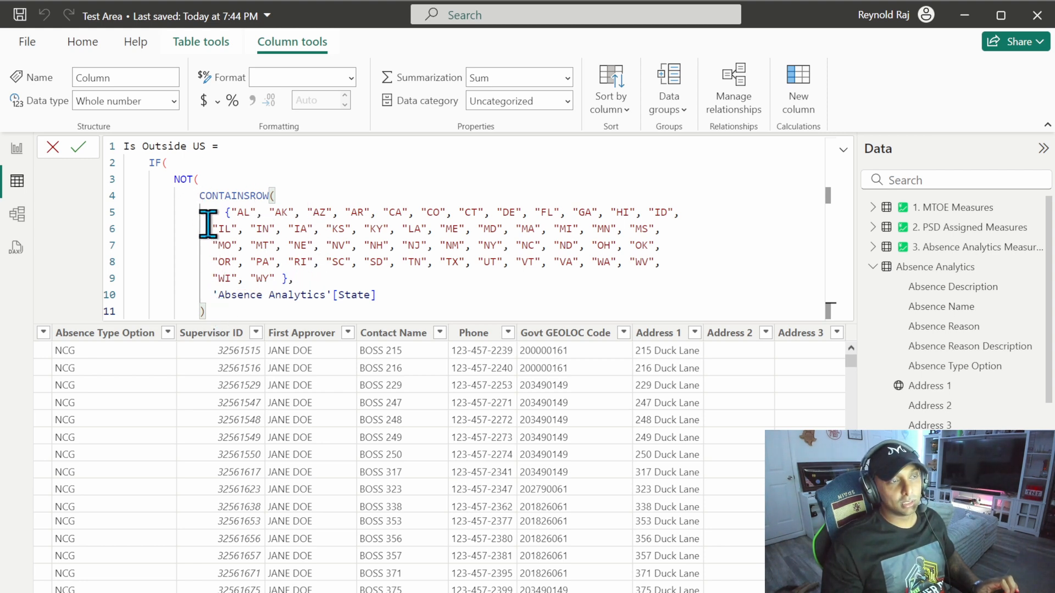
key("Return")
type(")")
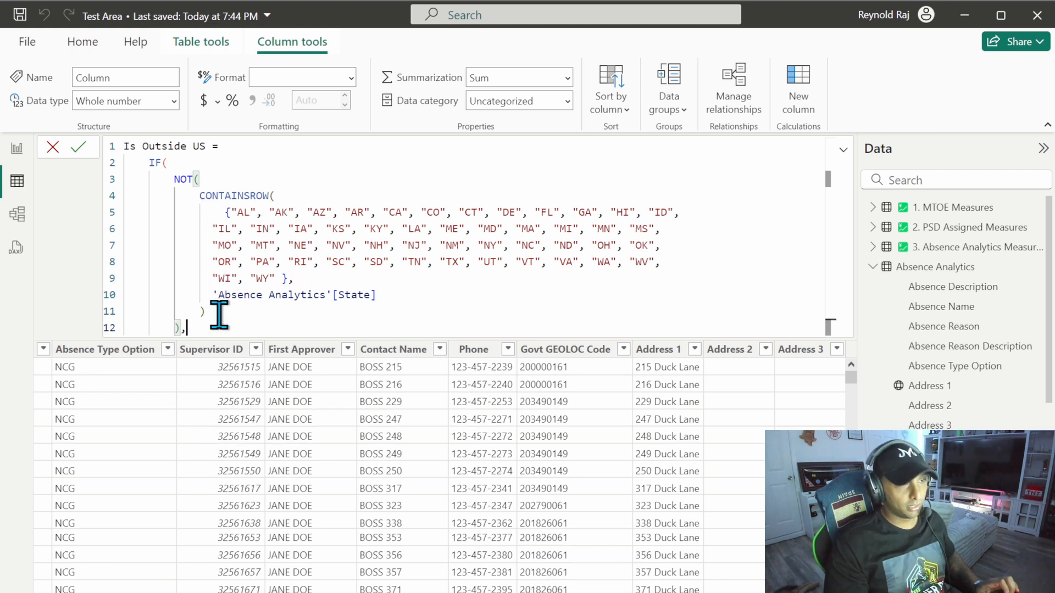
type(",")
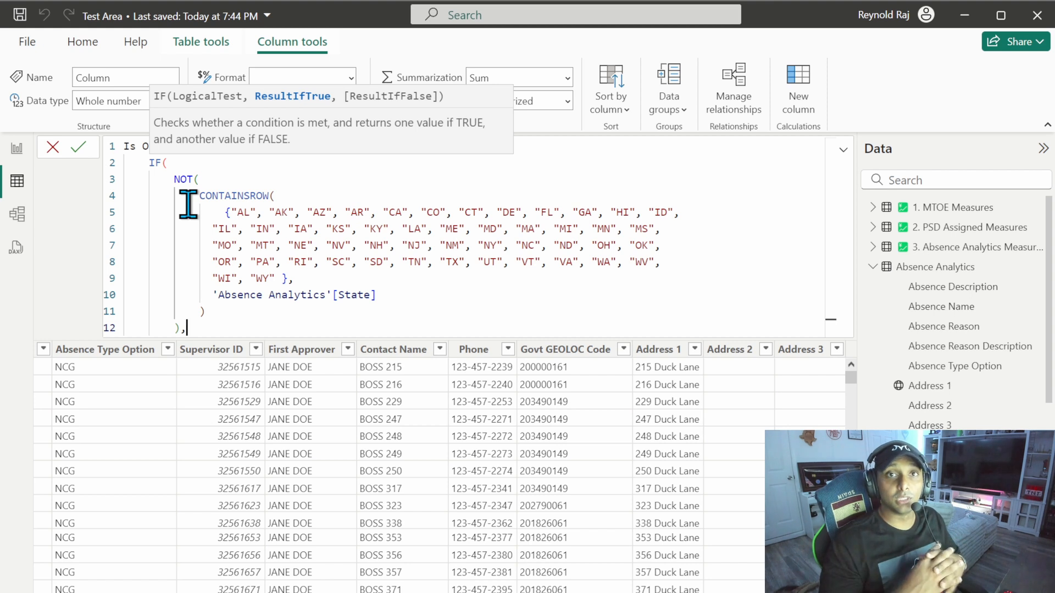
Step: Add "Yes" and "No" on separate lines as the IF results, close the function, and commit the Is Outside US formula
key("shift+Return")
type("\"")
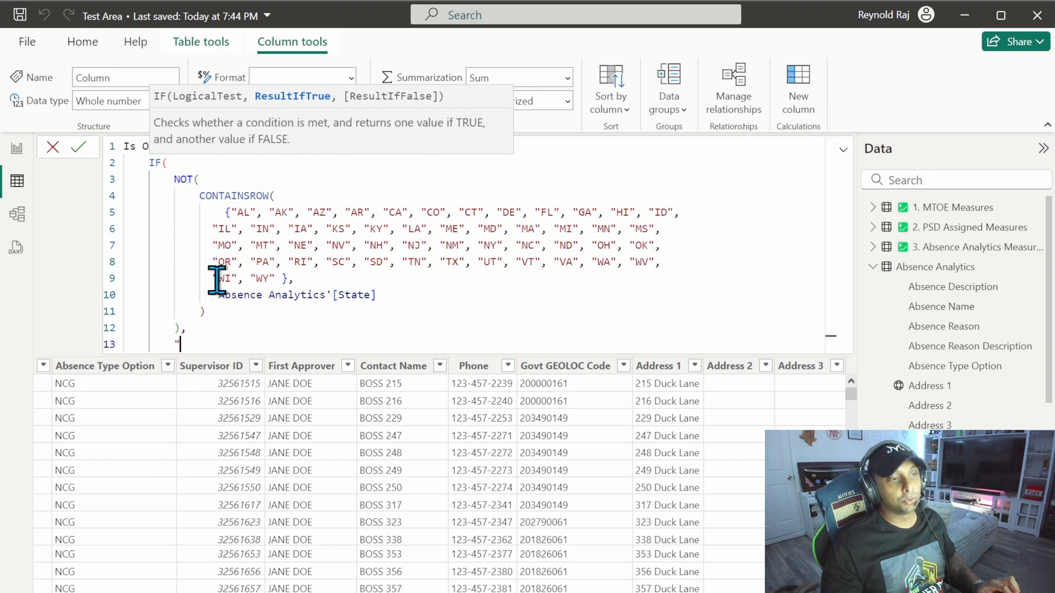
type("Ye")
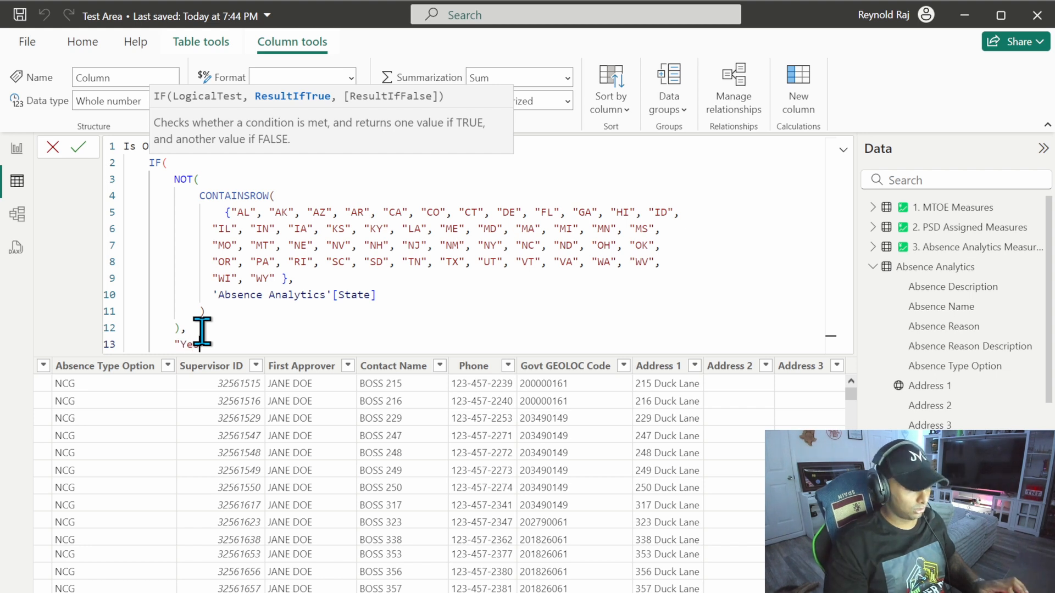
key("shift+Return")
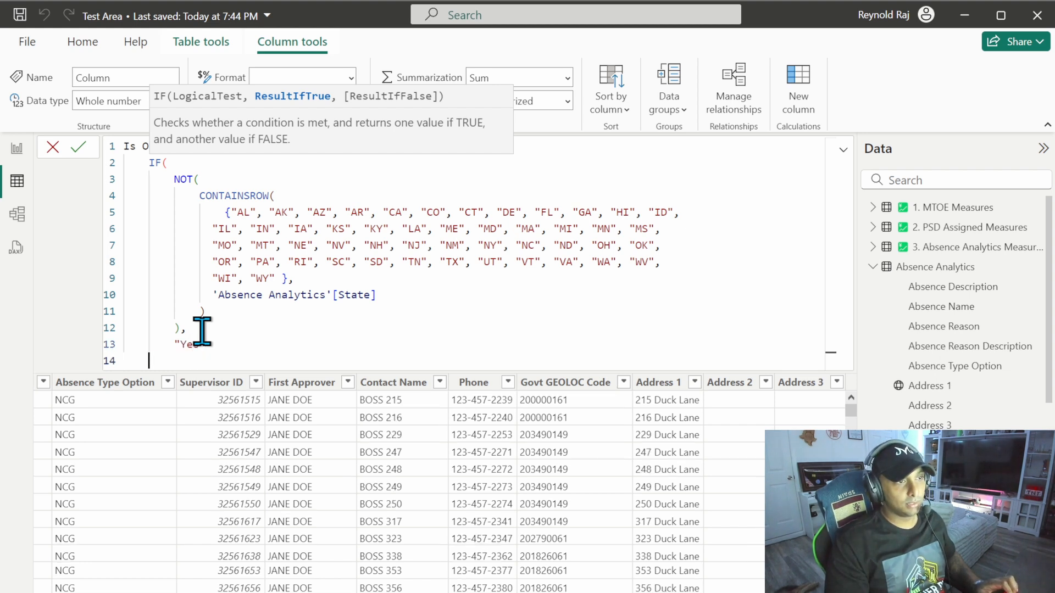
key("BackSpace")
type("s\",")
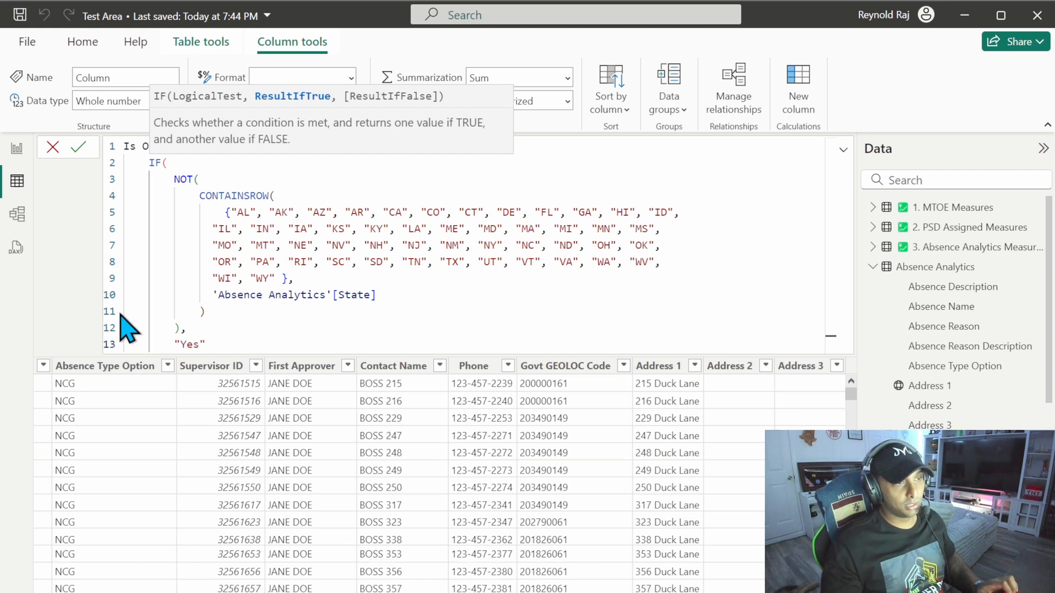
key("shift+Return")
type("\"No\"")
key("shift+Return")
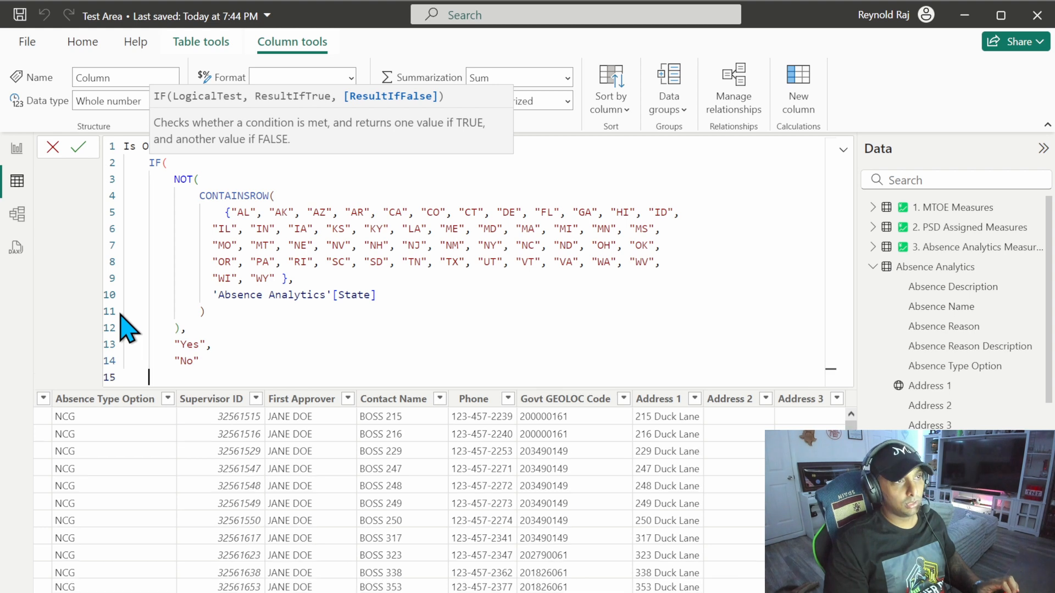
type(")")
left_click(79, 147)
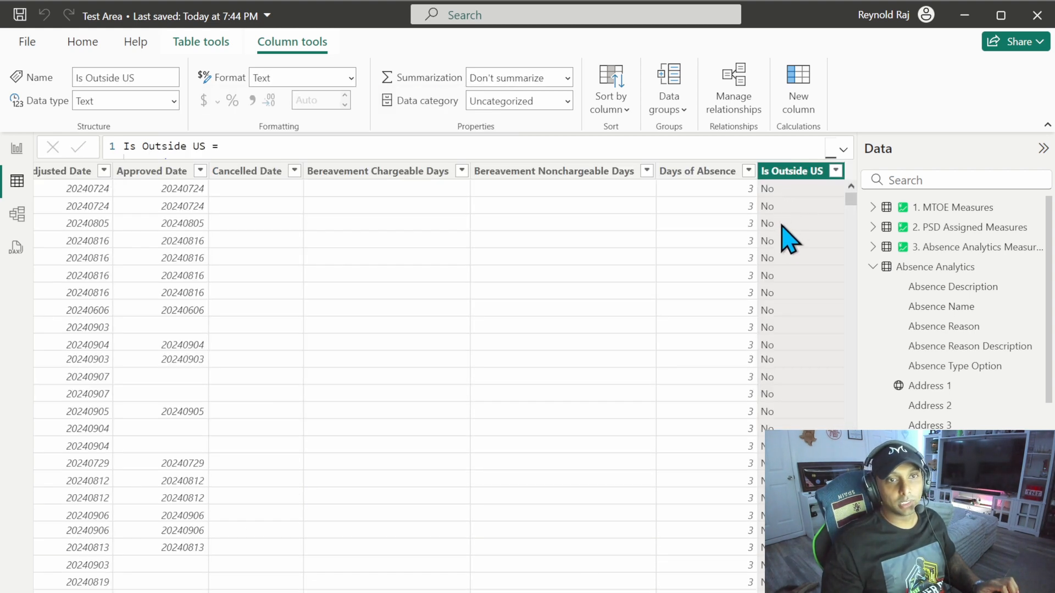
Step: Filter the Is Outside US column to only Yes and check those rows' State and Country Code values
left_click(836, 170)
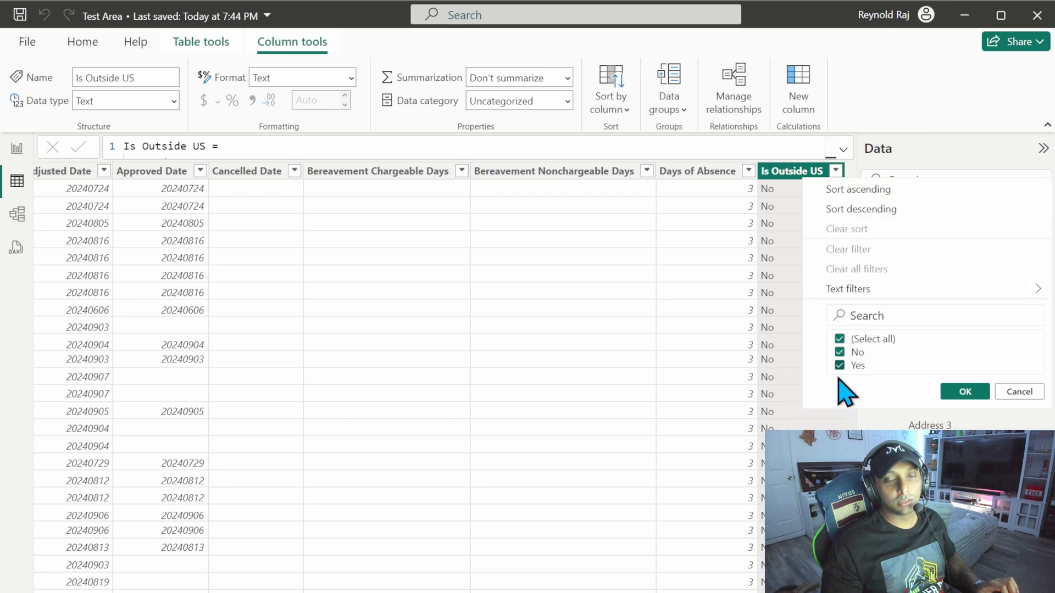
left_click(840, 352)
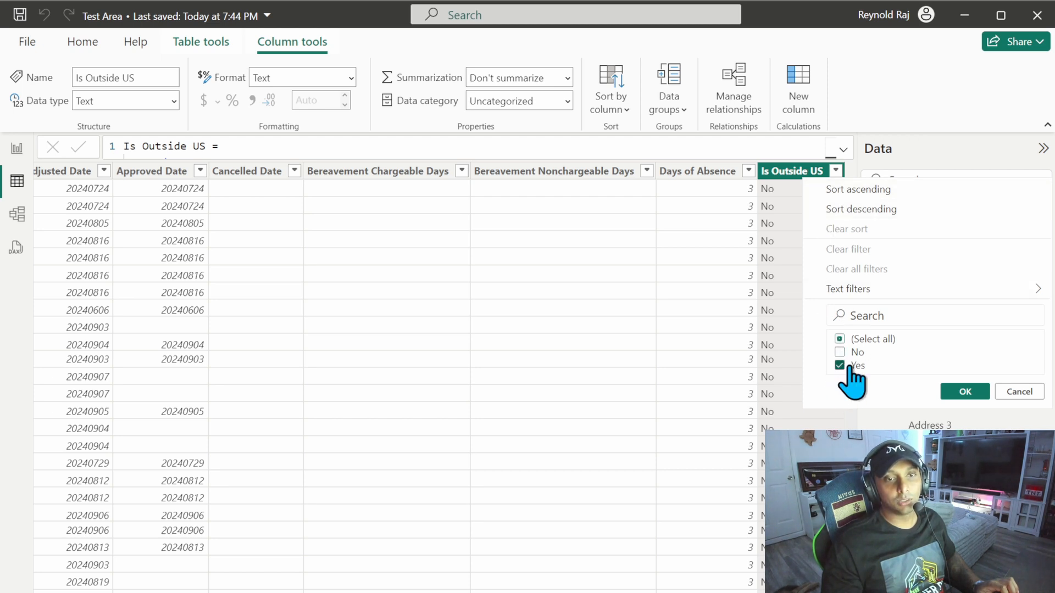
left_click(966, 392)
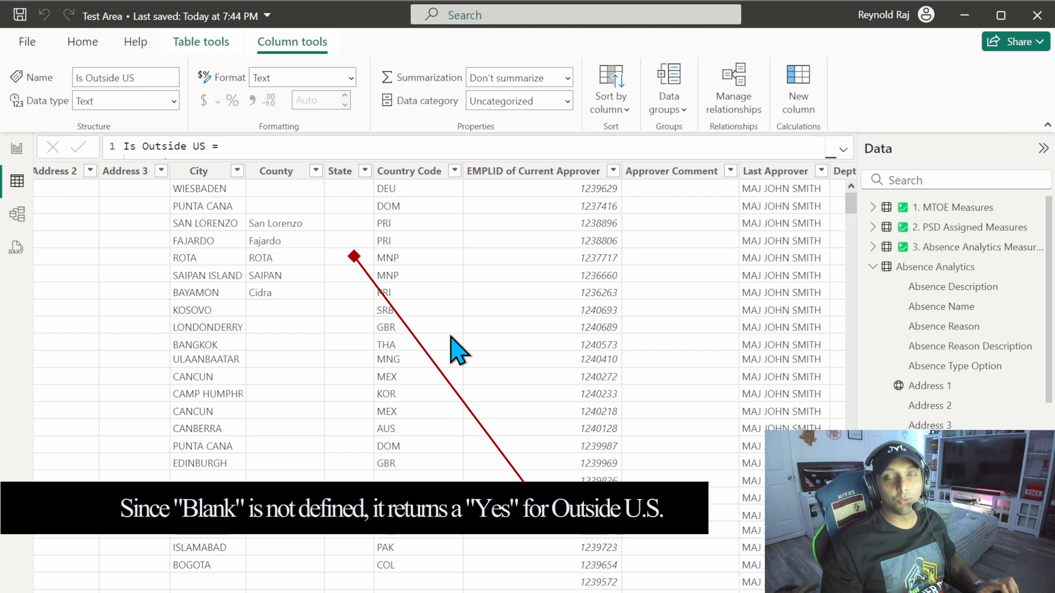
Step: Examine the distinct values in the Workflow Status column's filter list and dismiss it without filtering
left_click_drag(450, 592, 770, 592)
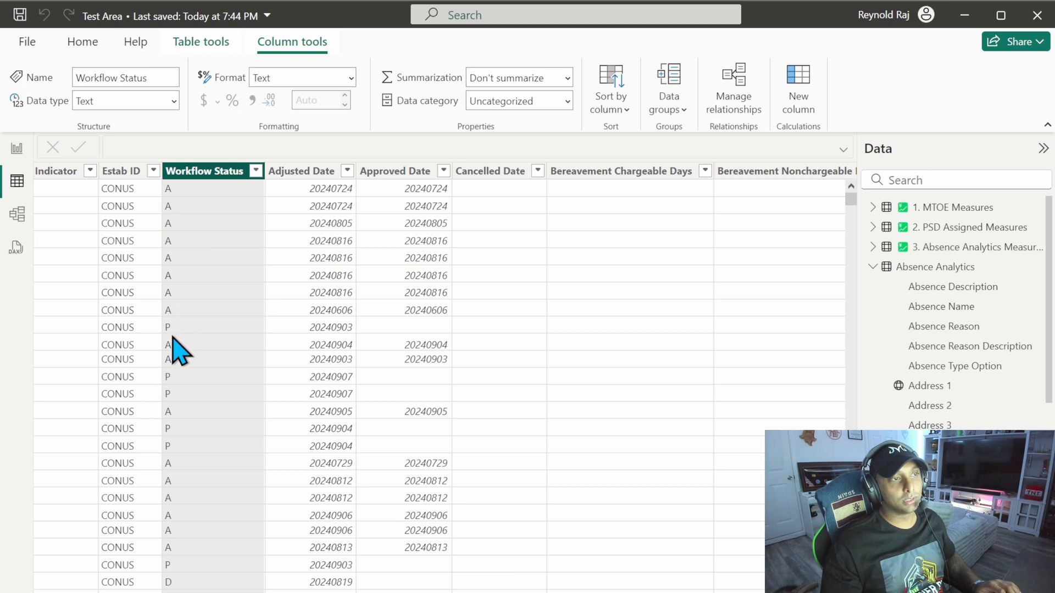
left_click(256, 171)
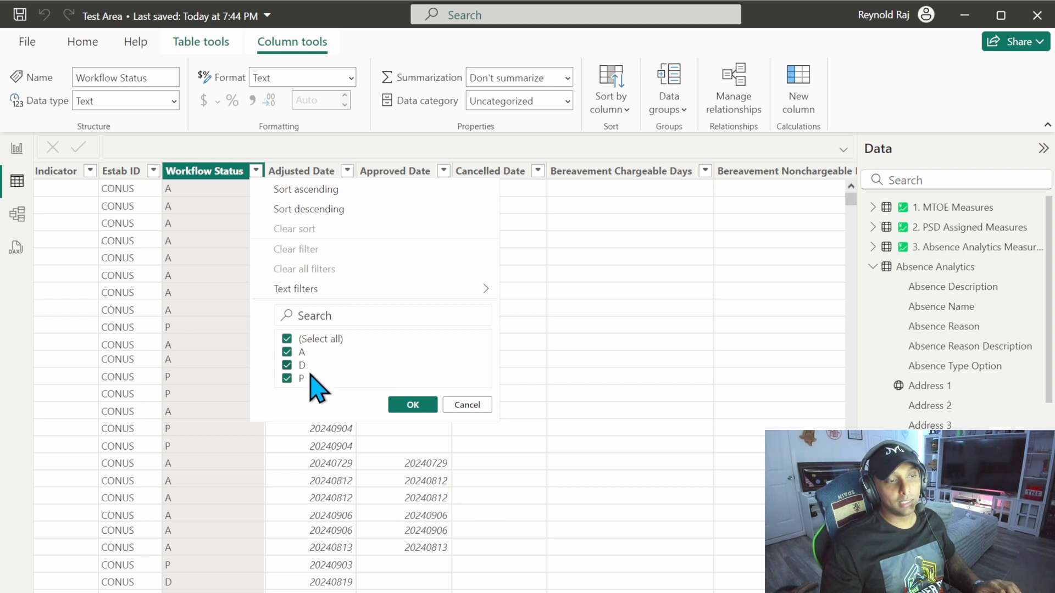
left_click(221, 254)
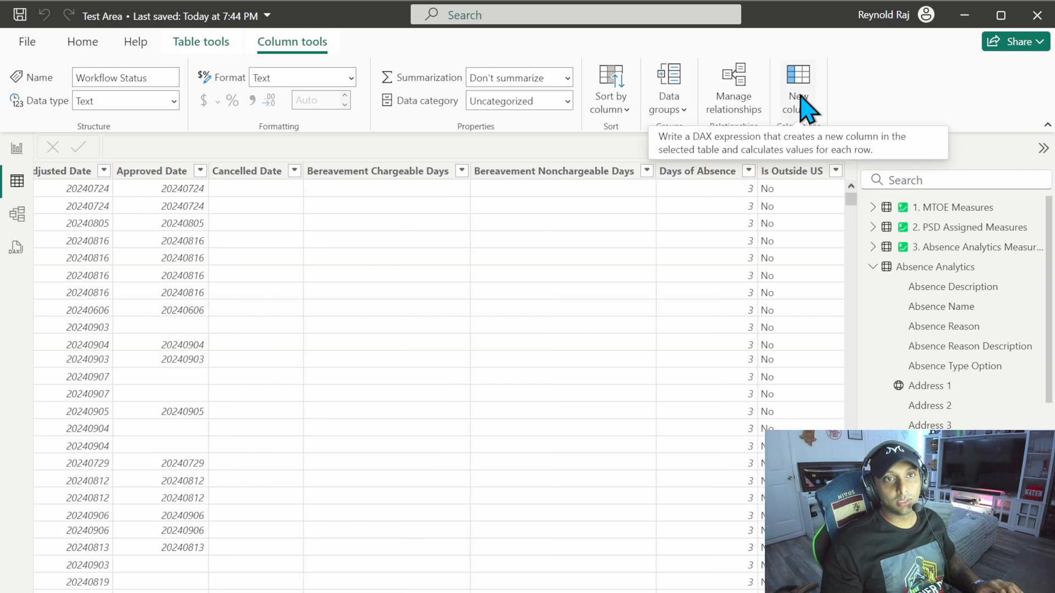
Step: Create a new calculated column named Absence Workflow and start an IF function on the formula's second line
left_click(801, 96)
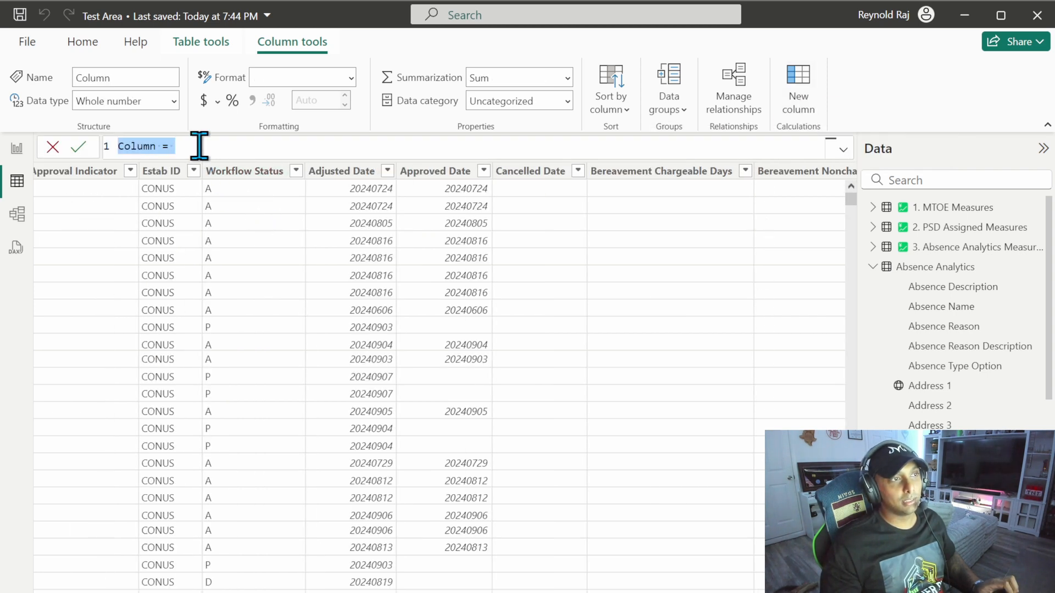
type("Absence")
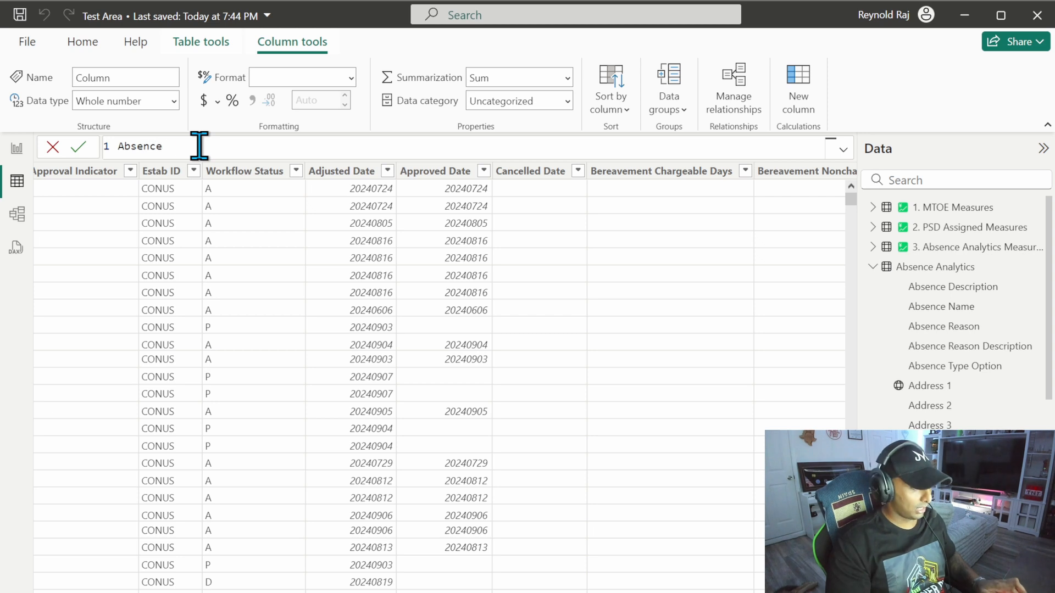
type(" Workflow")
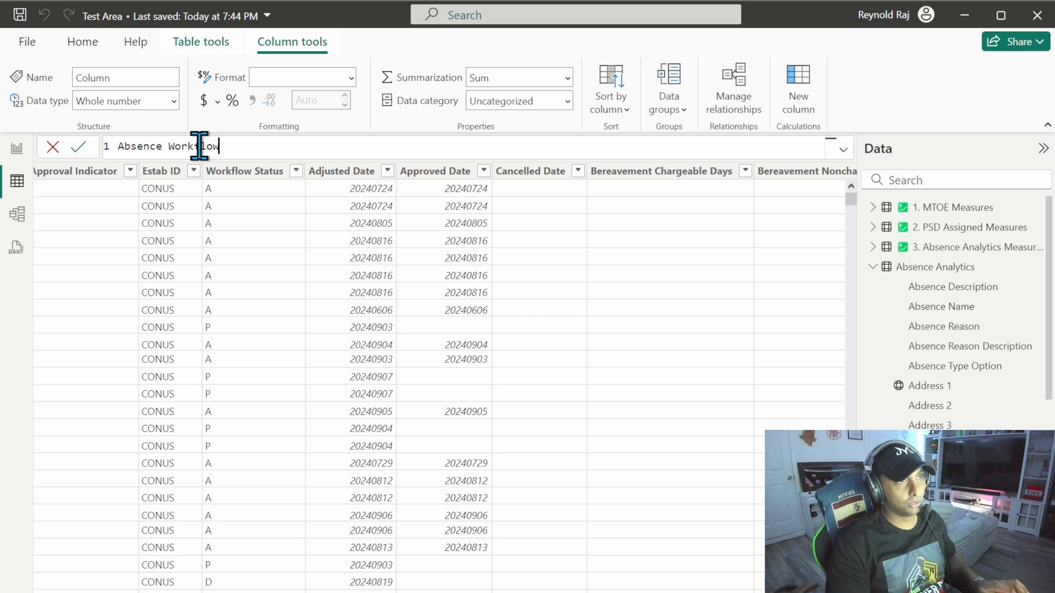
type(" =")
key("shift+Return")
type("IF")
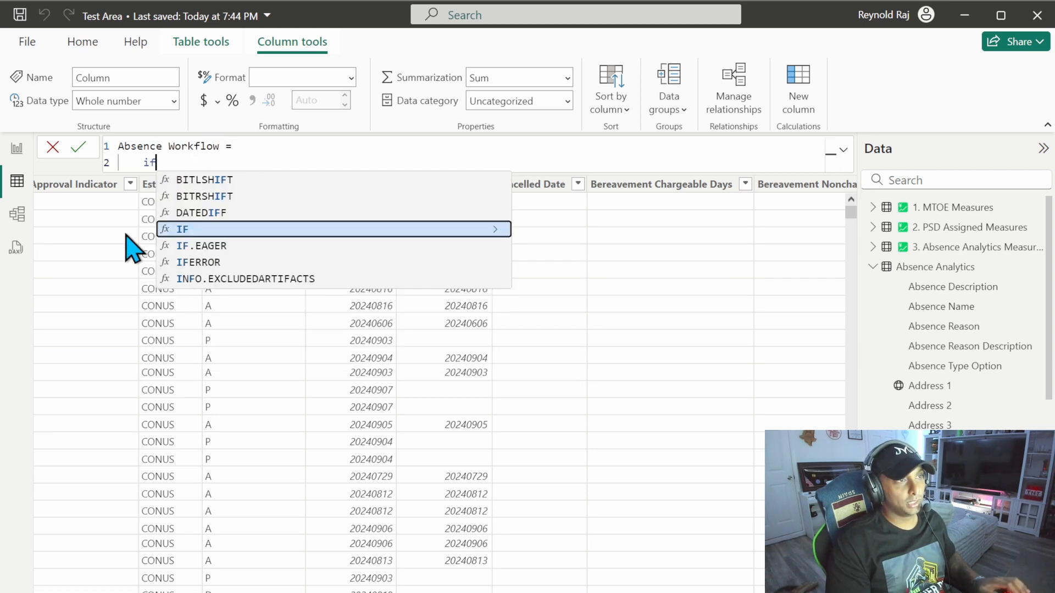
type("(work")
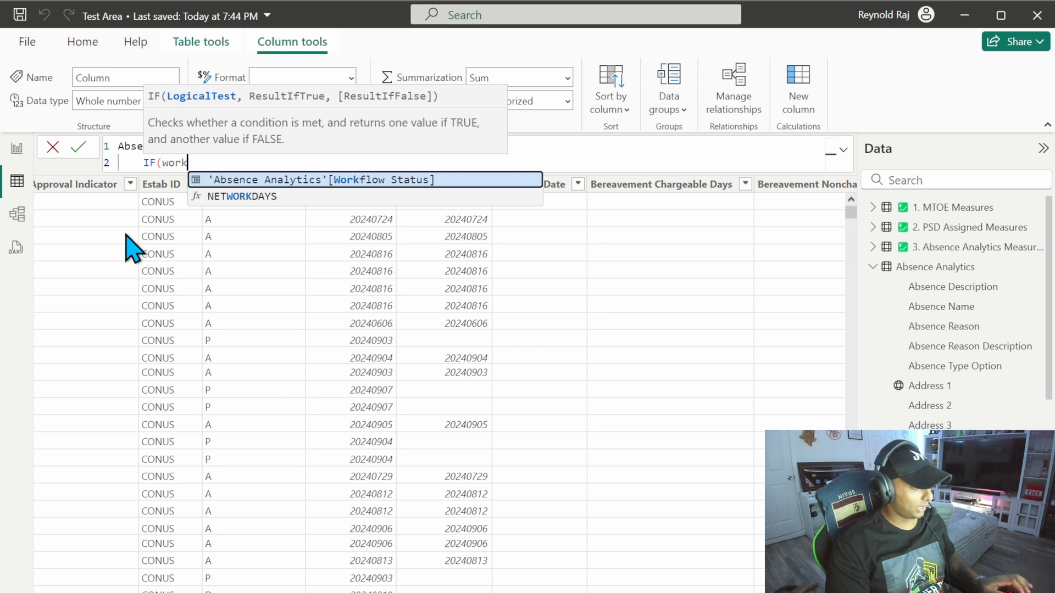
Step: Make the IF test whether 'Absence Analytics'[Workflow Status] = "A" and return "Approved" when true
key("Tab")
type("= \"A\"")
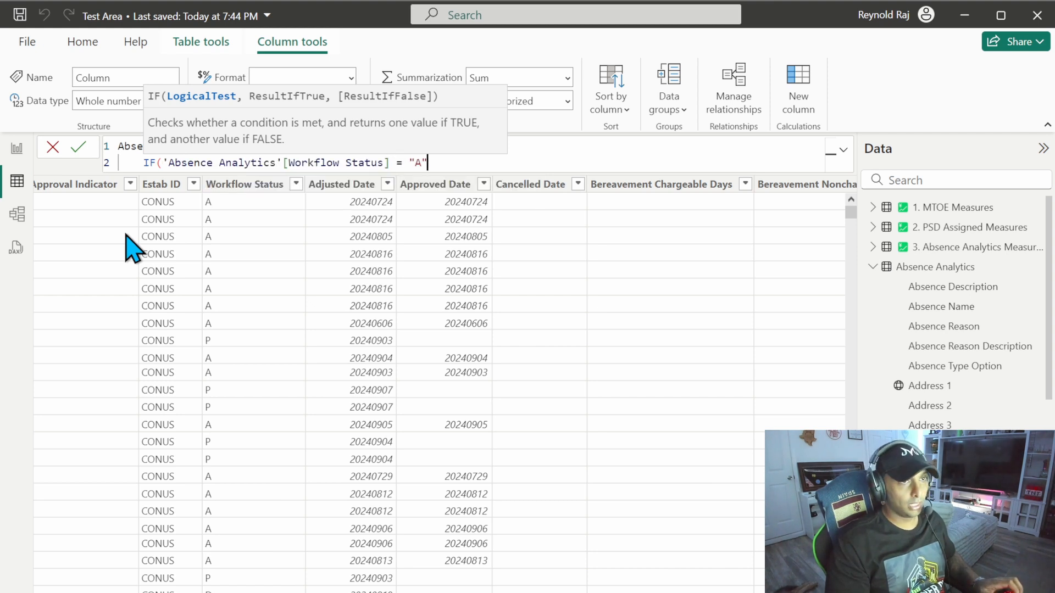
type(", \"Ap")
type("proved\",")
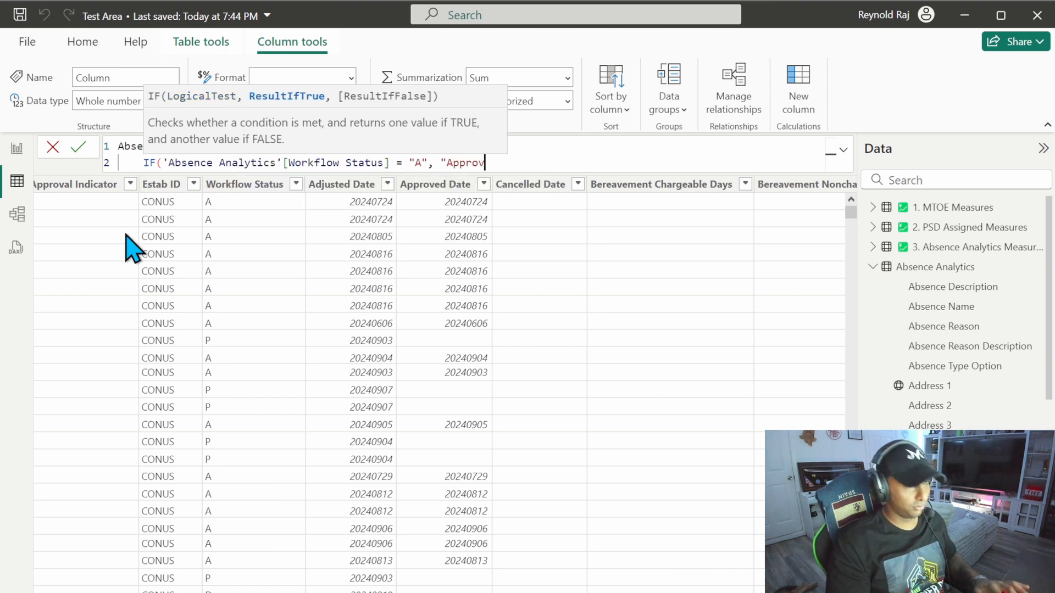
Step: Nest a second IF on a new line that reuses the Workflow Status test with "D" and returns "Denied"
key("shift+Return")
type("IF(")
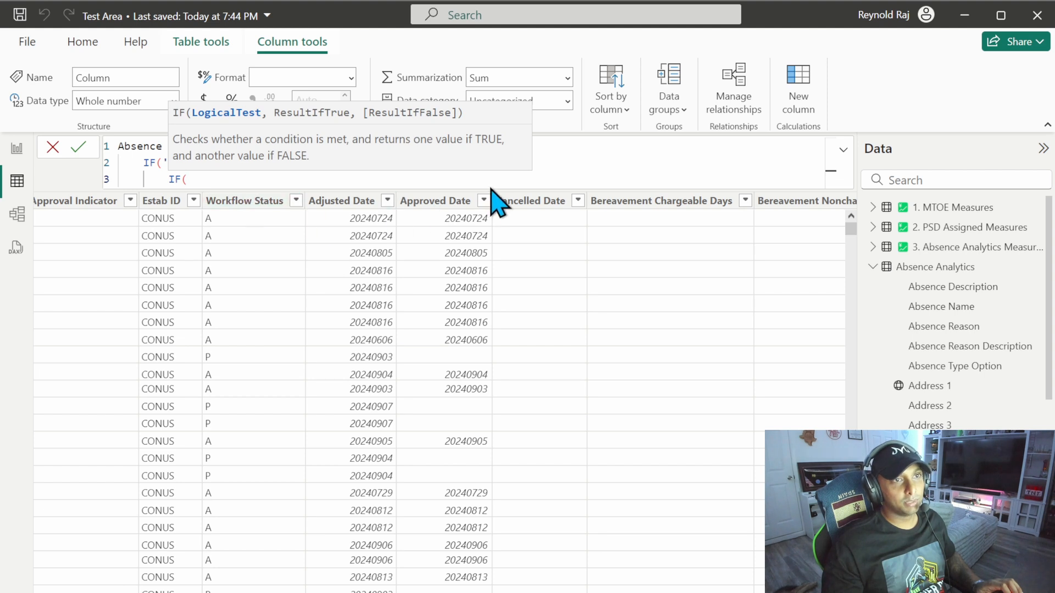
left_click(572, 163)
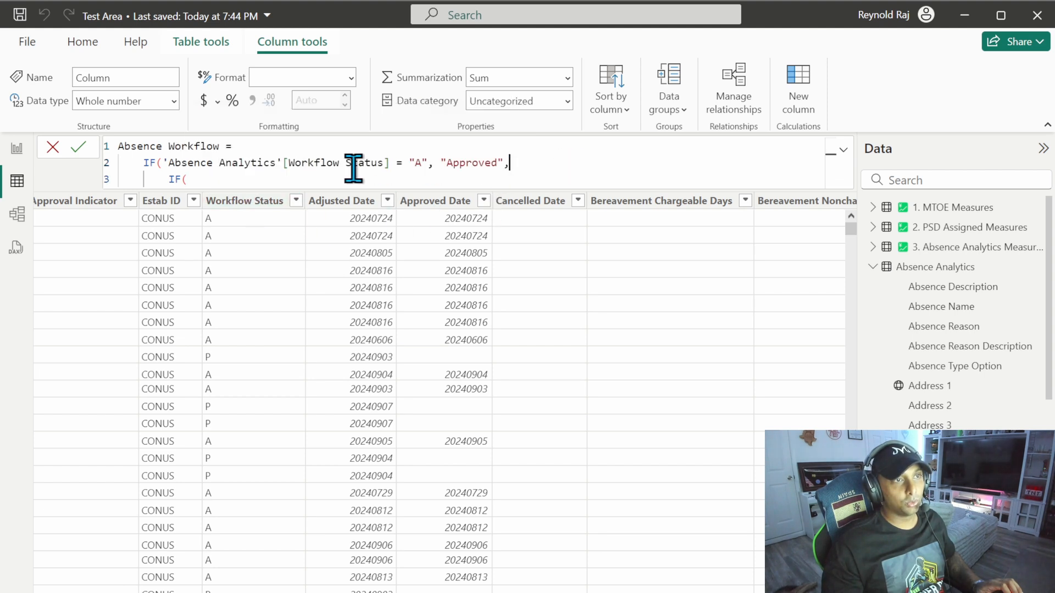
left_click_drag(164, 163, 403, 165)
key("ctrl+c")
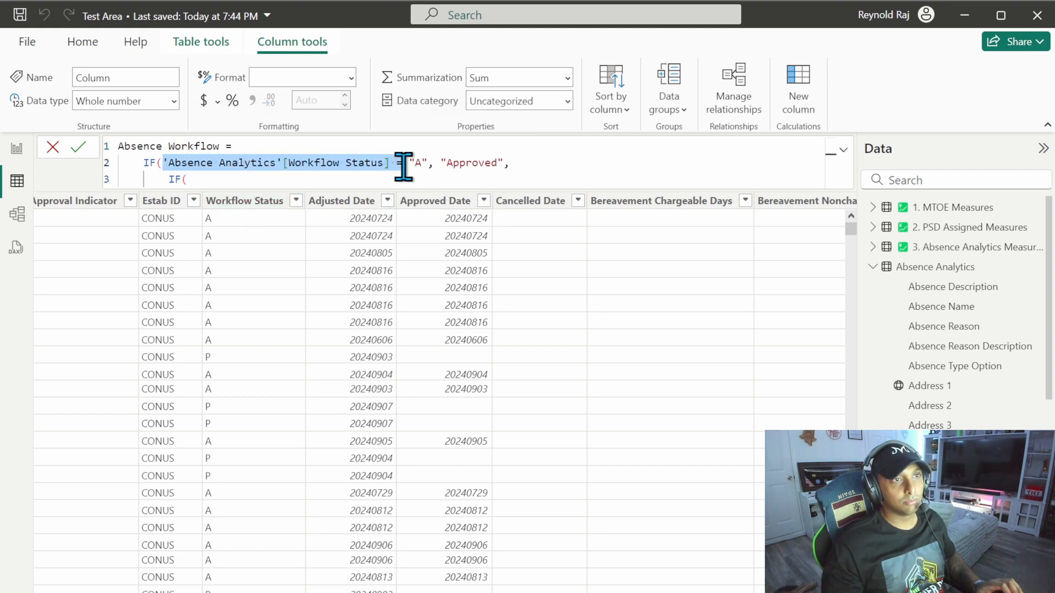
left_click(222, 180)
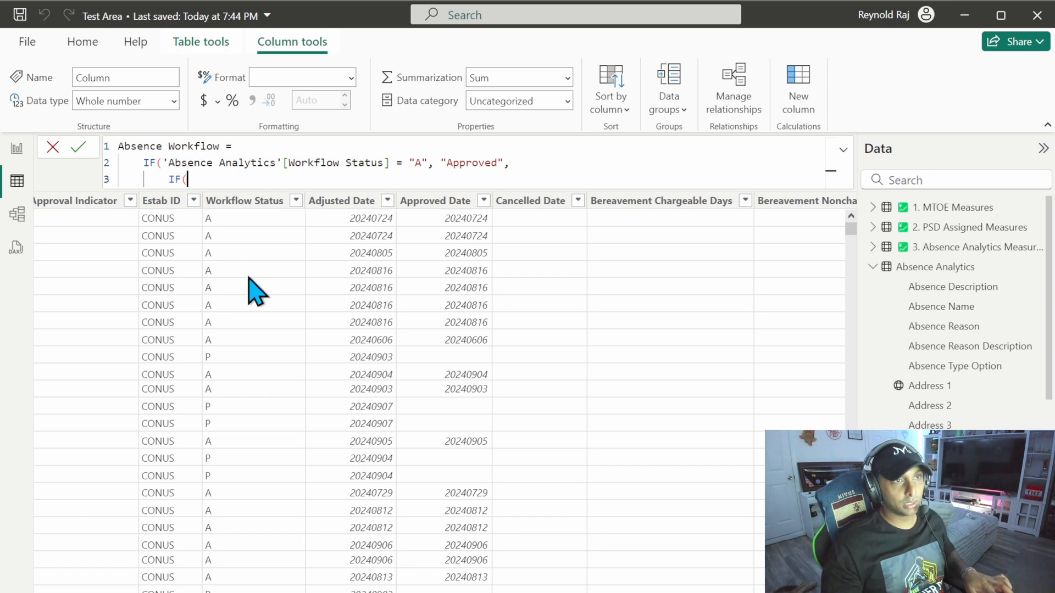
type("'Absence Analytics'[Workflow Status] =")
type("\"D\", ")
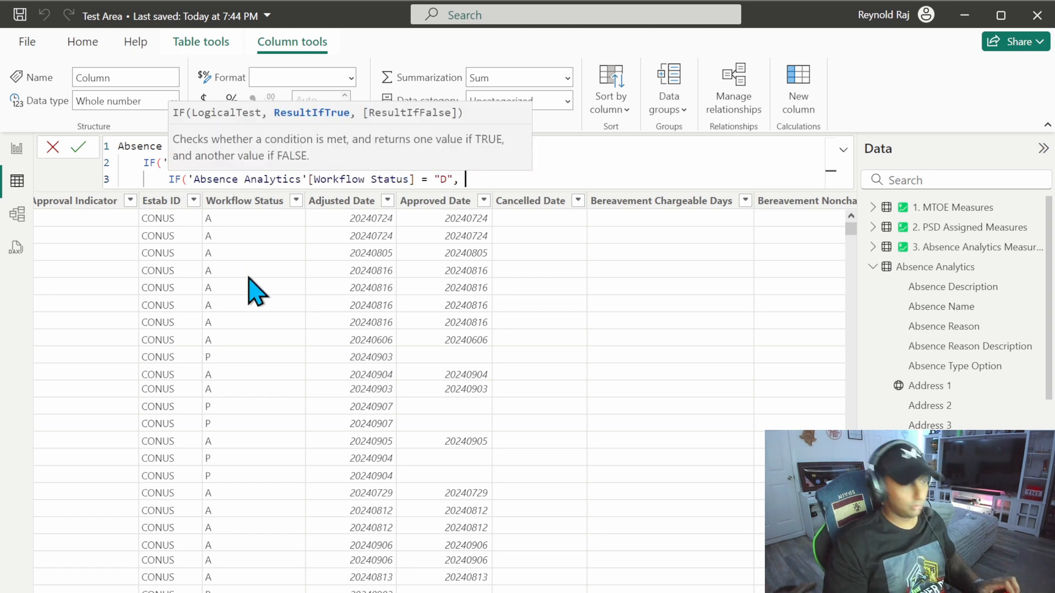
type("\"Denied\",")
Step: Nest a third IF on a new line that returns "Pending" when Workflow Status equals "P"
key("Return")
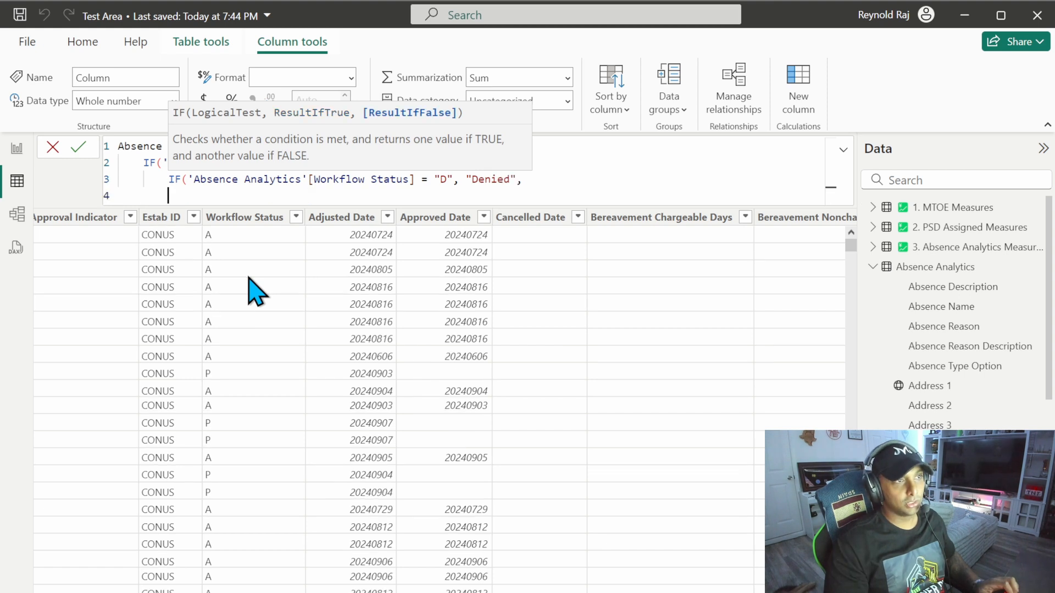
key("Tab")
type("if")
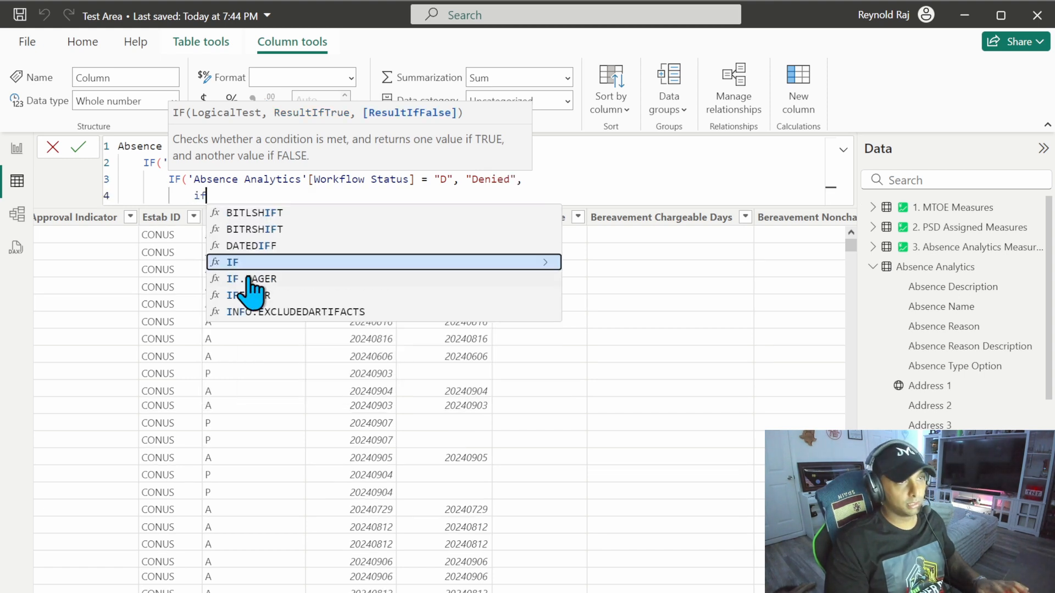
key("Tab")
type("'Absence Analytics'[Workflow Status] =")
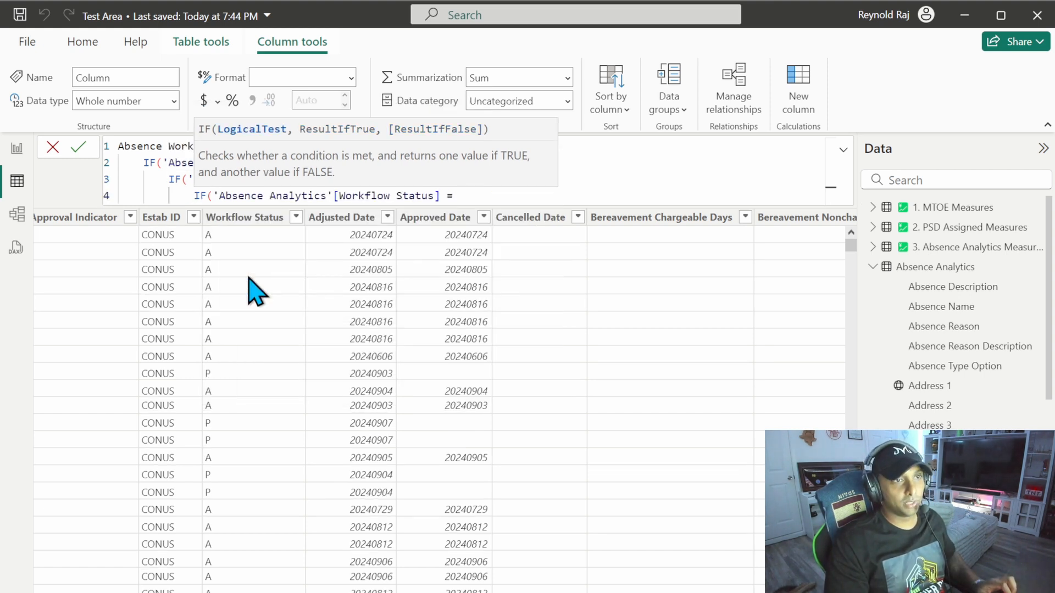
type("\"P")
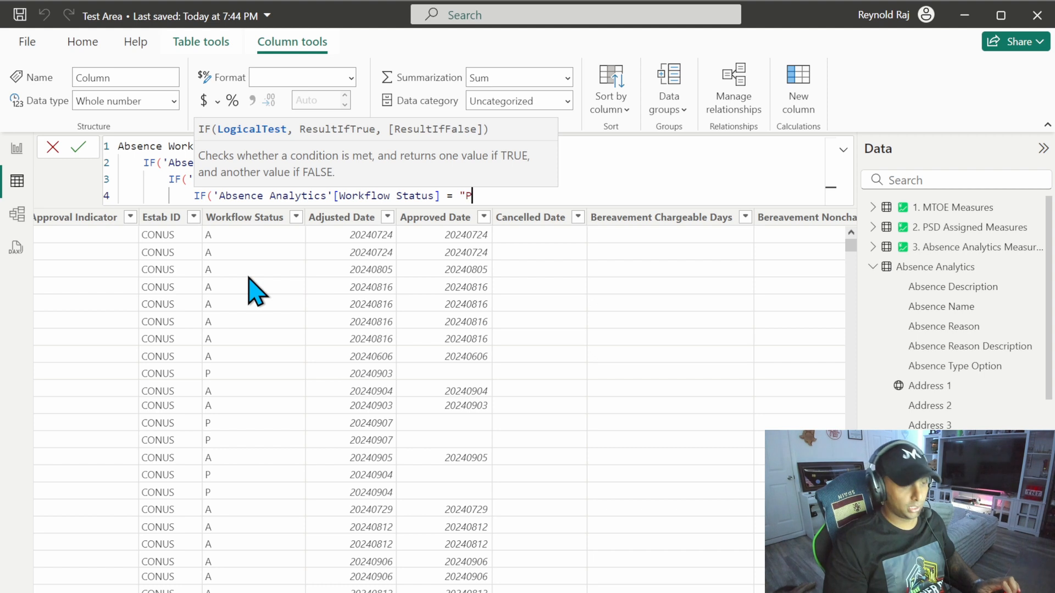
type("\", \"Pending\",")
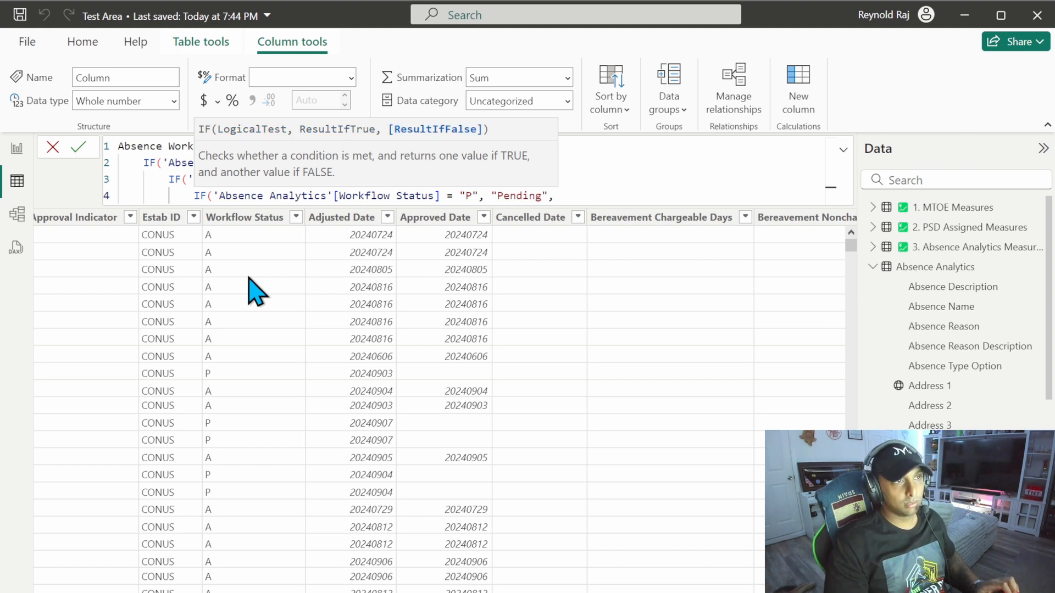
Step: Nest a fourth IF on a new line that returns "Terminated" when Workflow Status equals "T"
key("shift+Return")
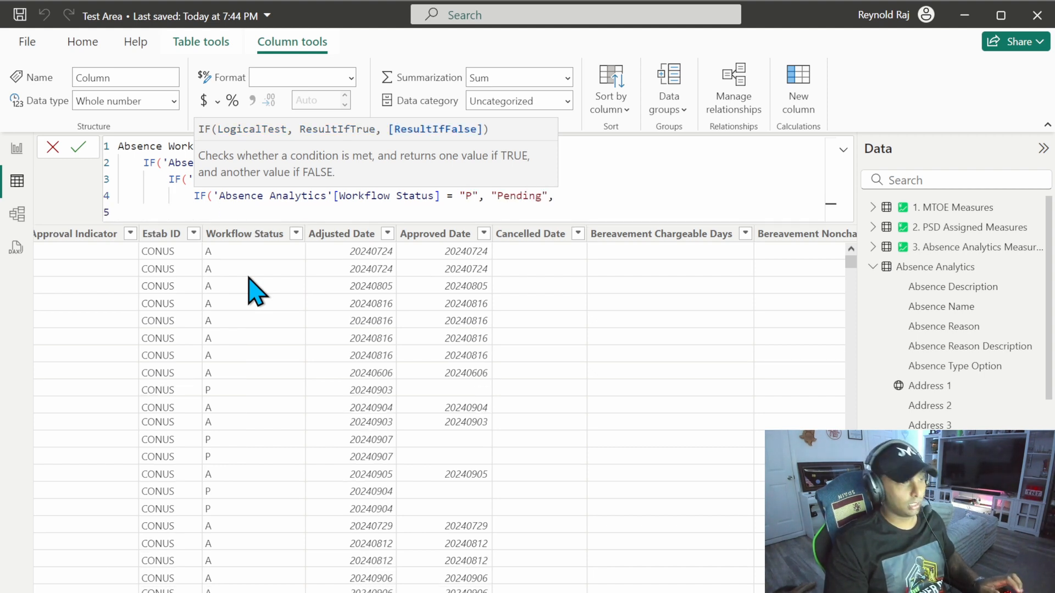
type("IF(")
key("ctrl+v")
type("= \"T")
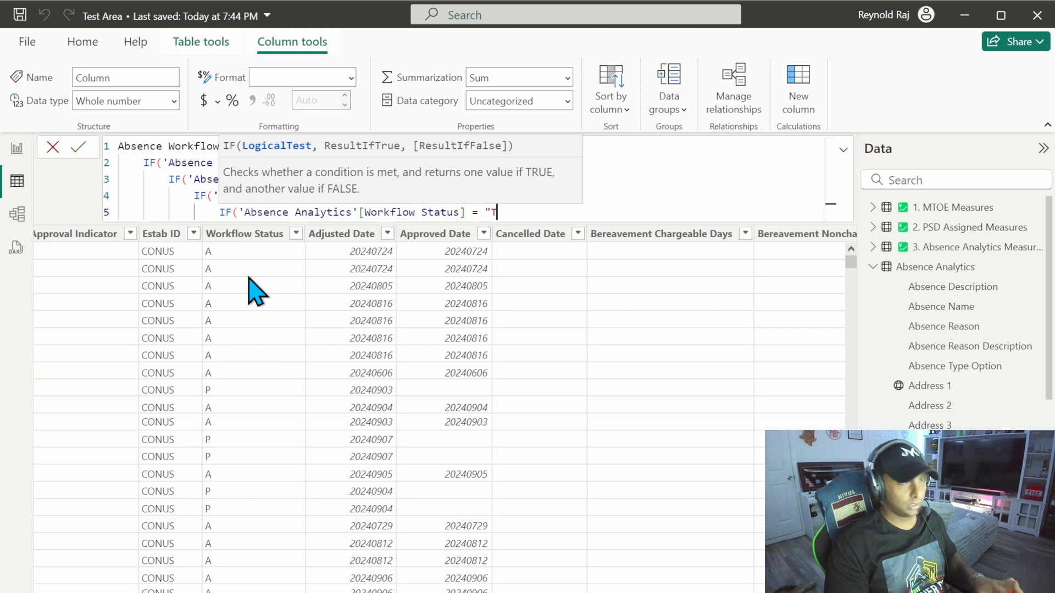
type("\", \"Terminated\",")
Step: Nest a fifth IF on a new line that returns "Not Active" when 'Absence Analytics'[Workflow Status] equals "N"
key("shift+Return")
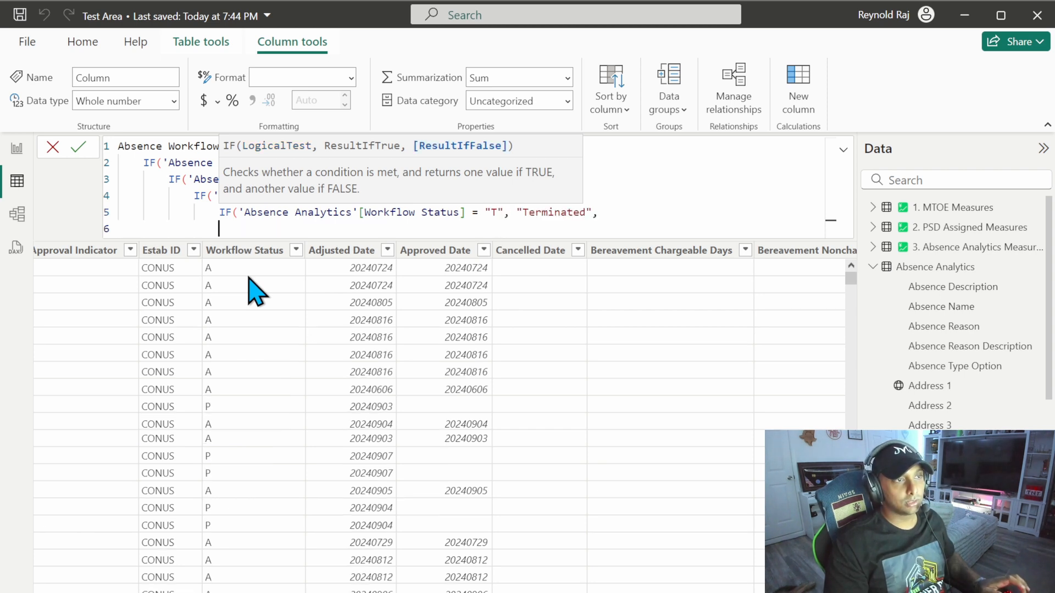
type("if")
key("Tab")
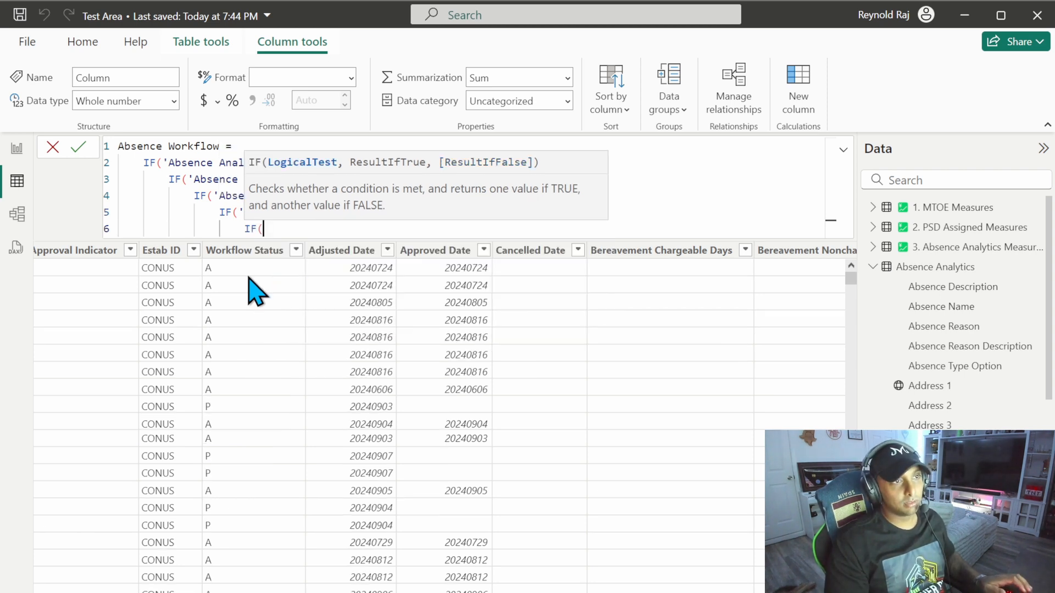
type("'Absence Analytics'[Workflow Status] =")
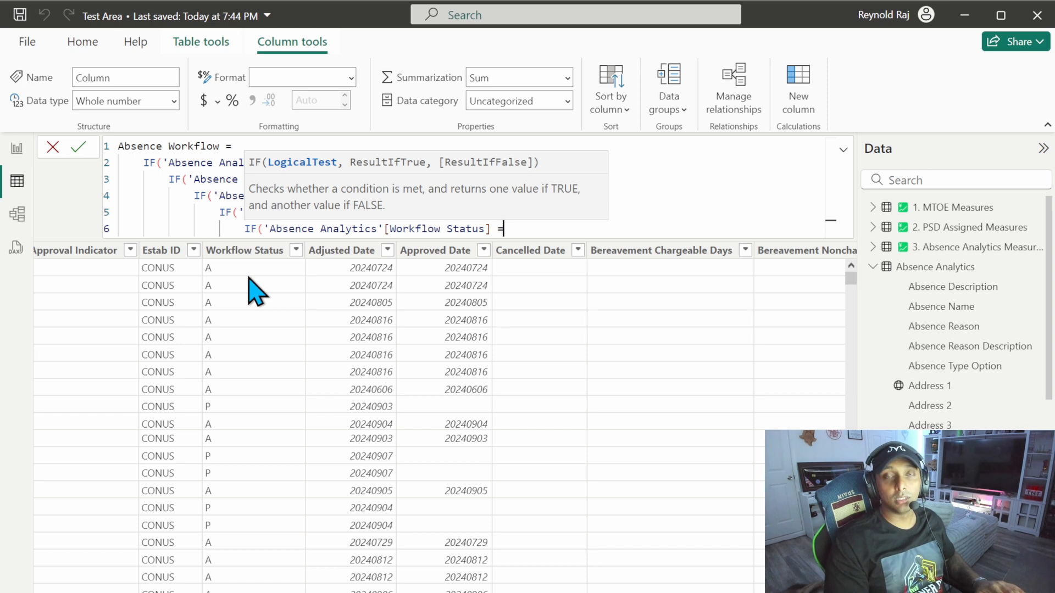
type("\"")
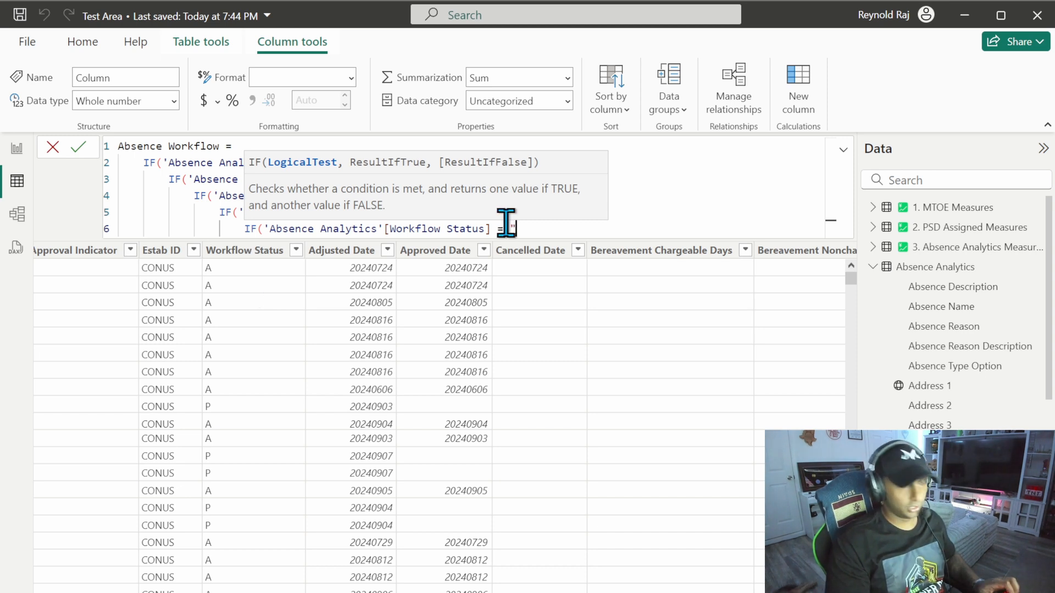
type("N\", \"Not Active\",")
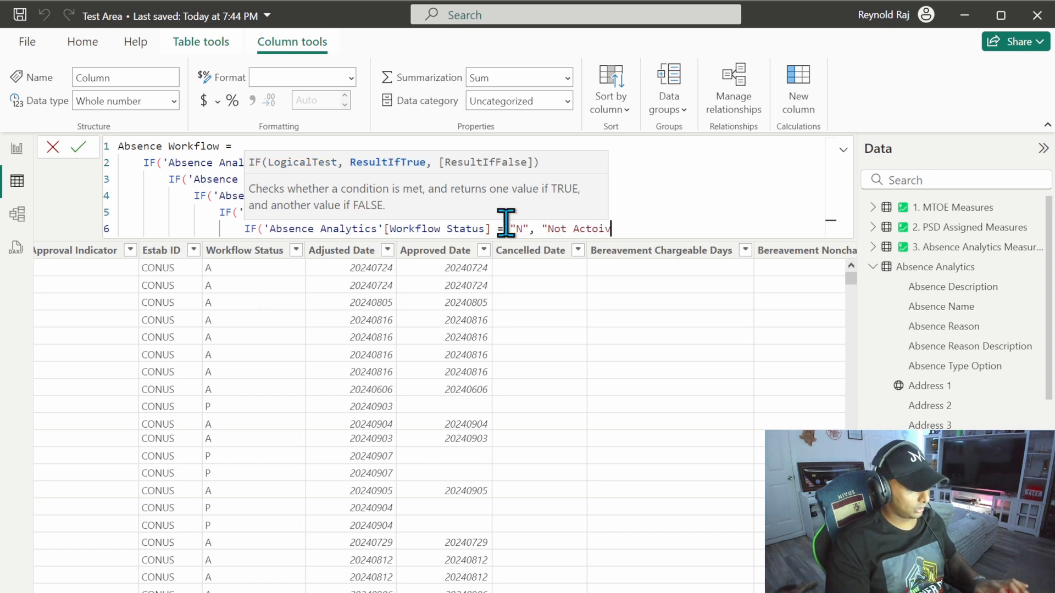
Step: Nest a sixth IF on a new line that returns "Cancelled" when Workflow Status equals "C"
key("Return")
type("IF('Absence Analytics'[Workflow Status] = \"C")
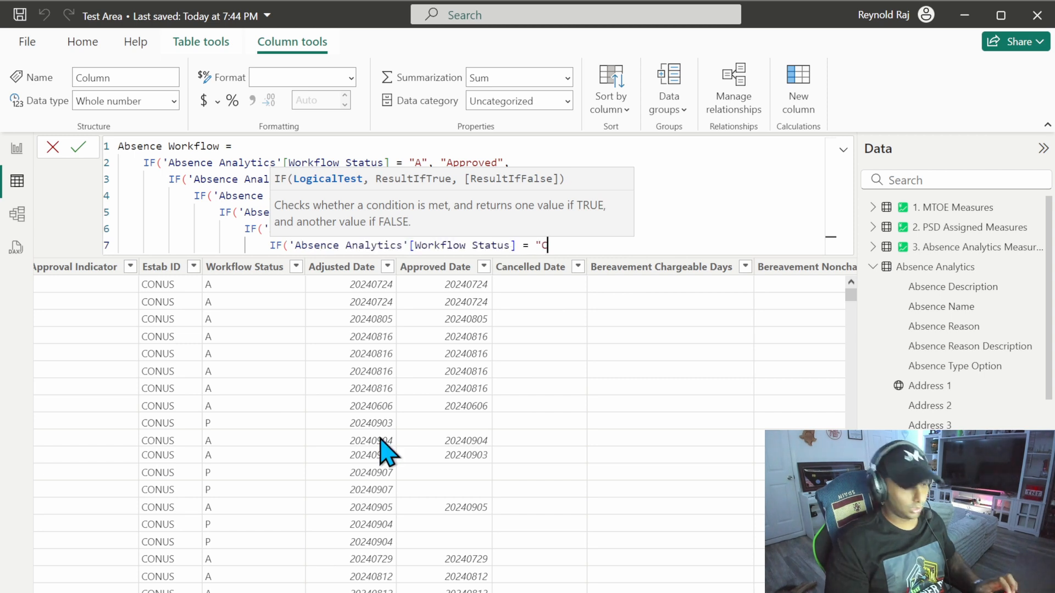
type("\", \"Caccelled\",")
Step: Return "Other" as the final fallback, close all six IFs, commit Absence Workflow and compare it with the Workflow Status column
key("Return")
type("\"")
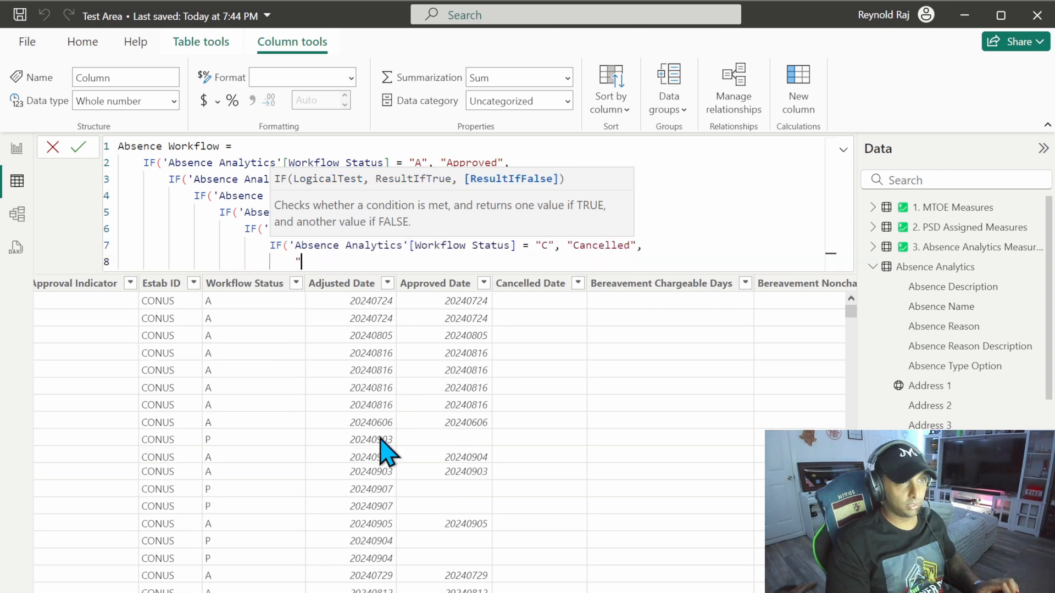
type("Other\"")
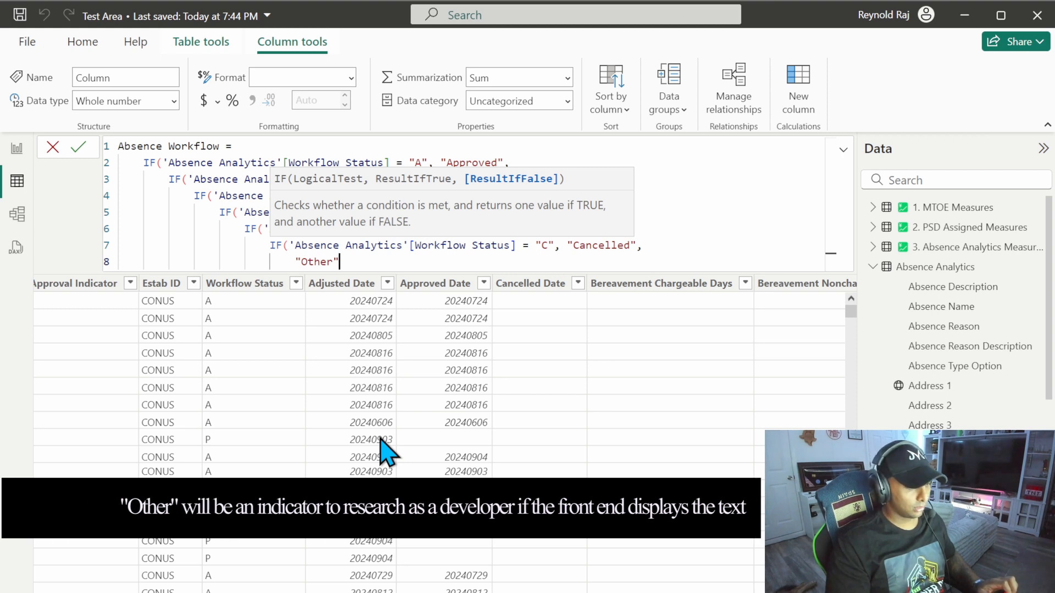
type(")")
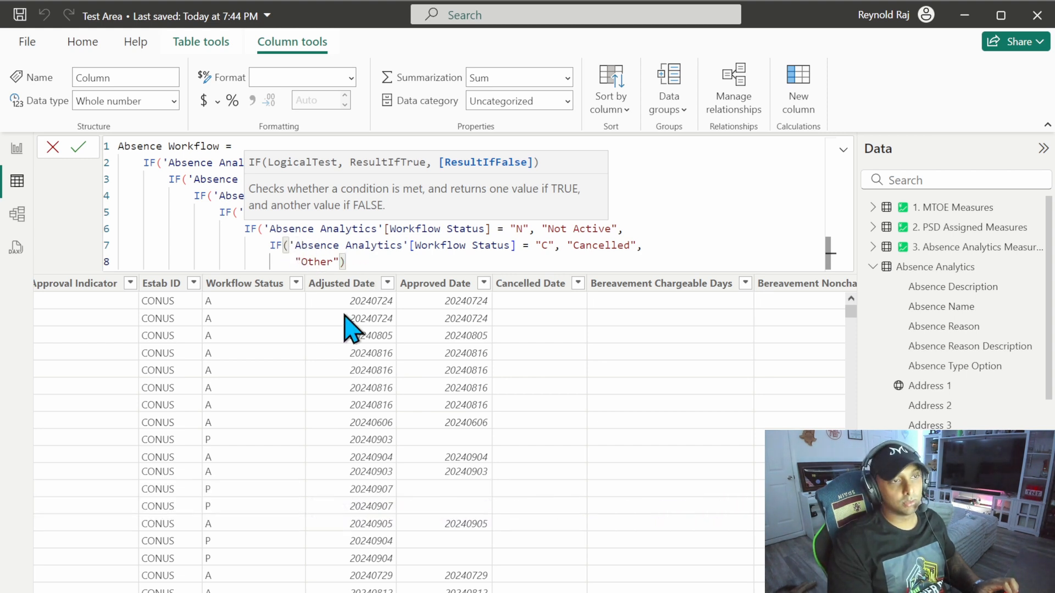
type(")))))")
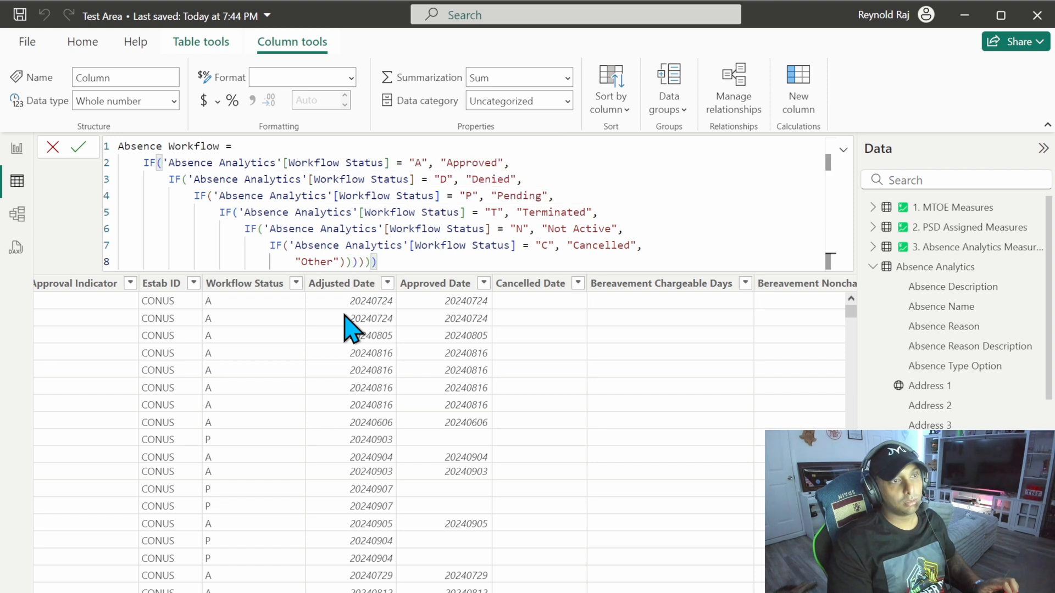
key("Return")
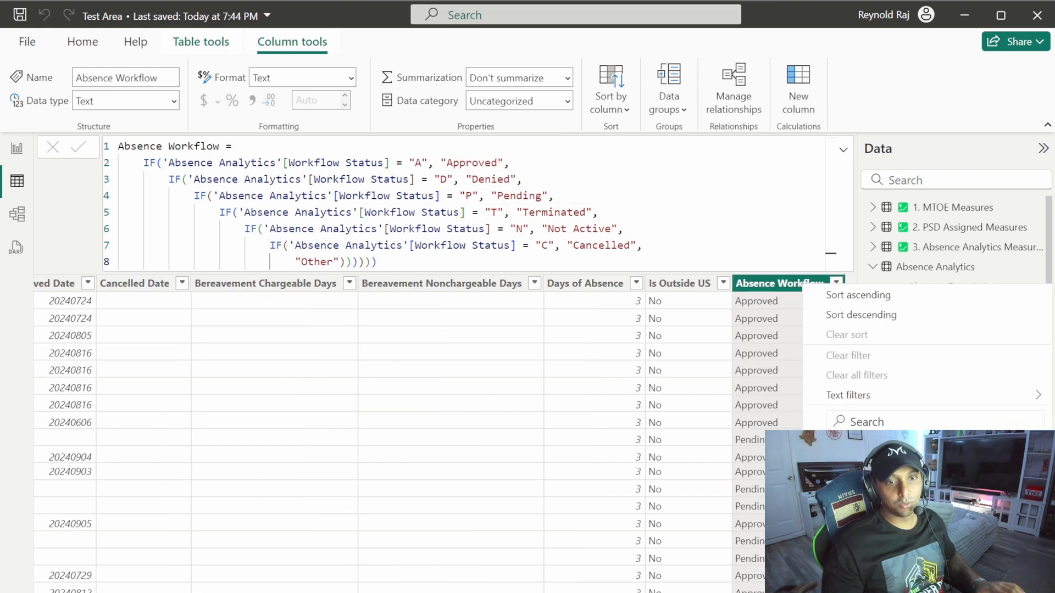
scroll(445, 434, "left", 7)
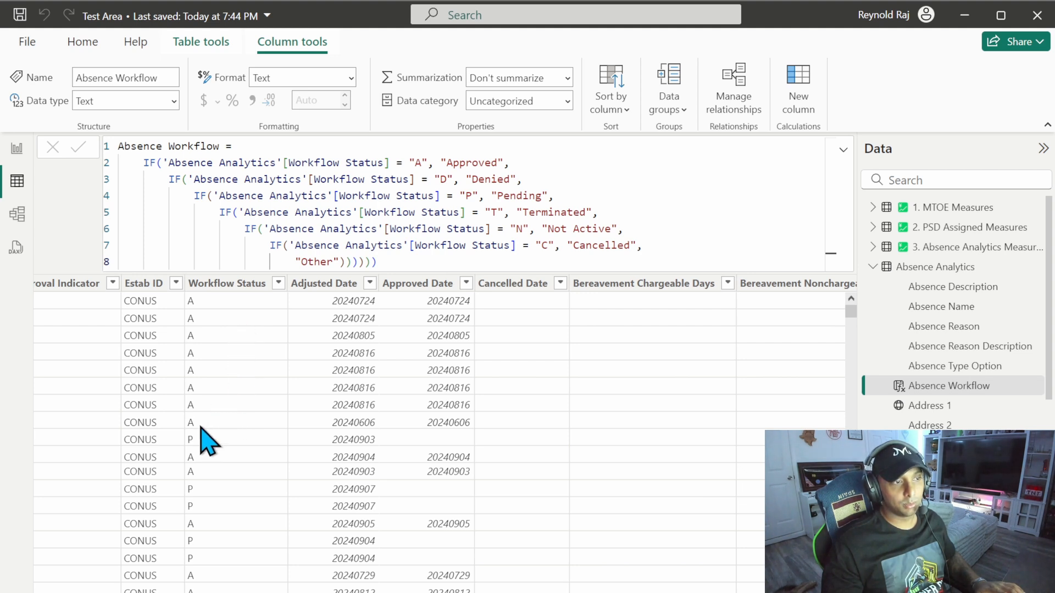
scroll(777, 325, "right", 7)
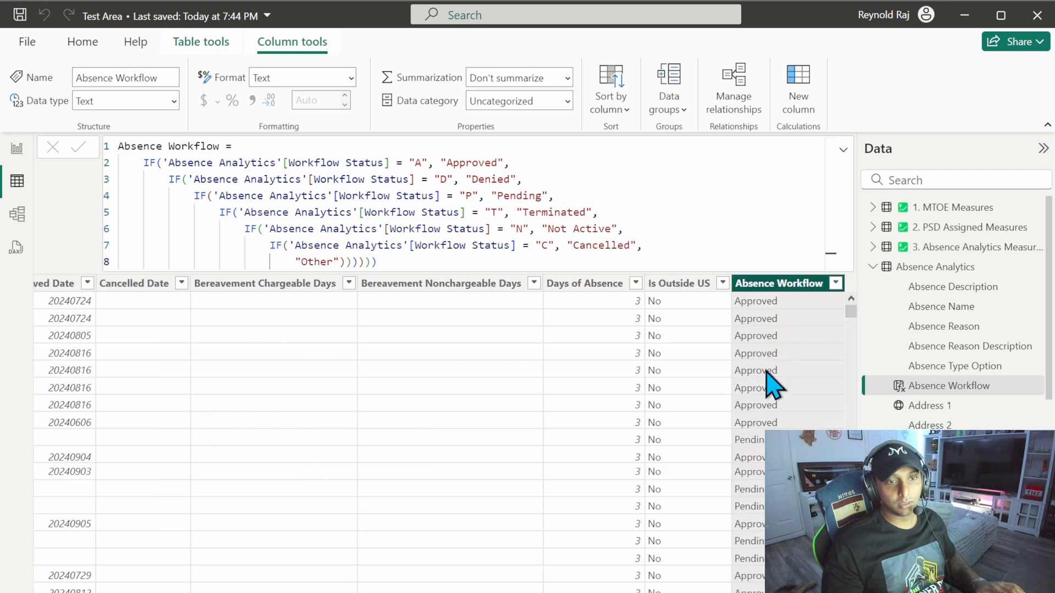
Step: Add a new calculated column to the Absence Analytics table and name it Is On Absence
left_click(451, 351)
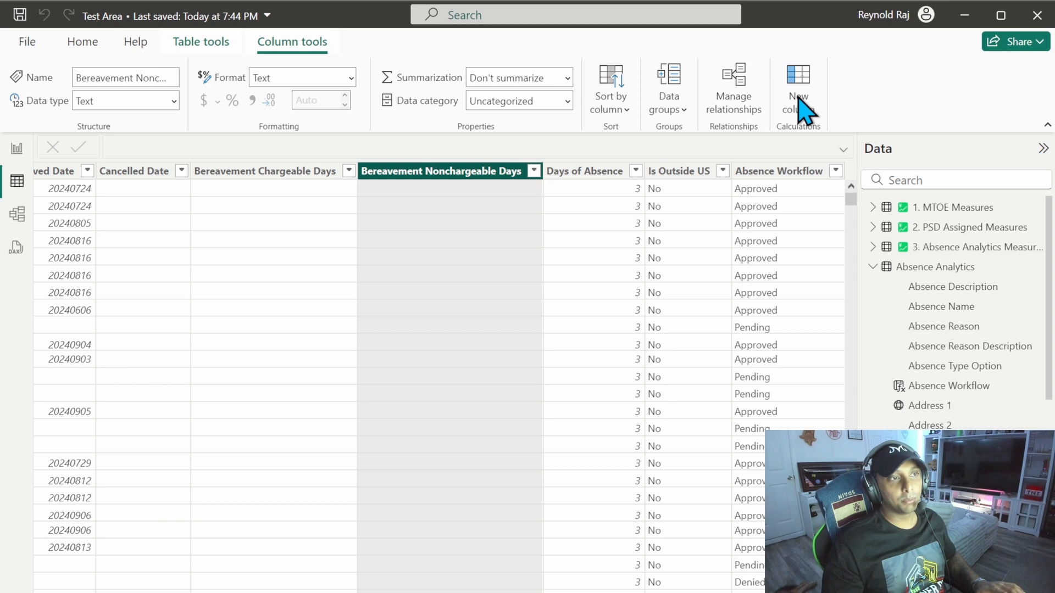
left_click(802, 104)
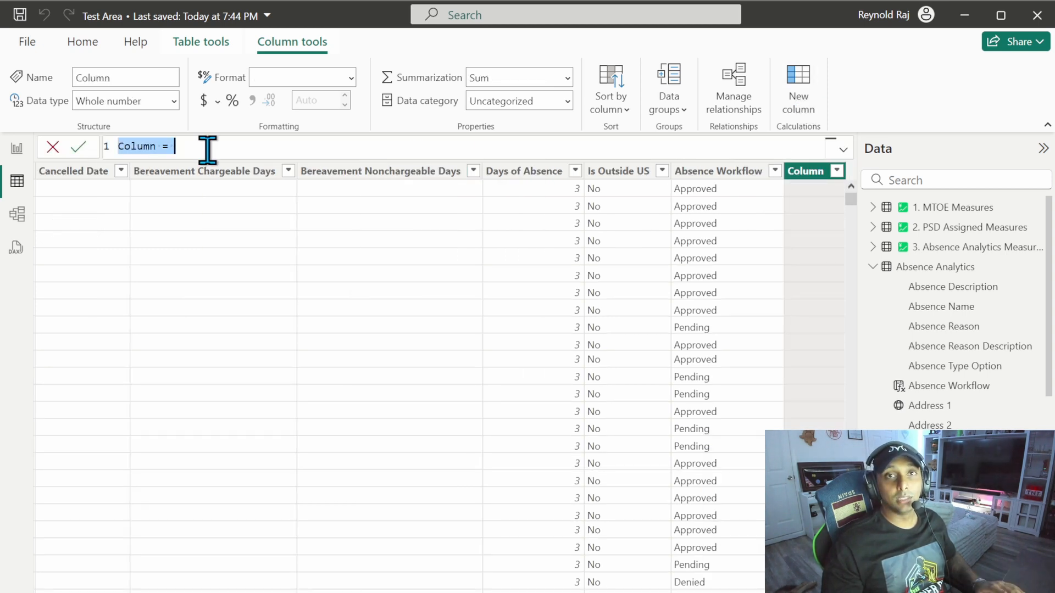
type("Is ")
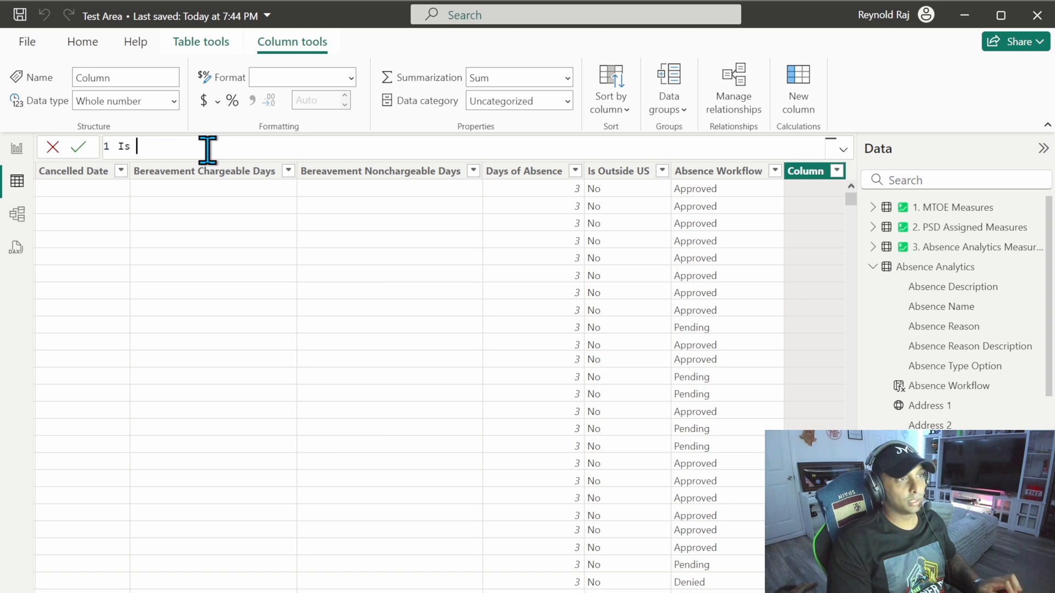
type("On Absence =")
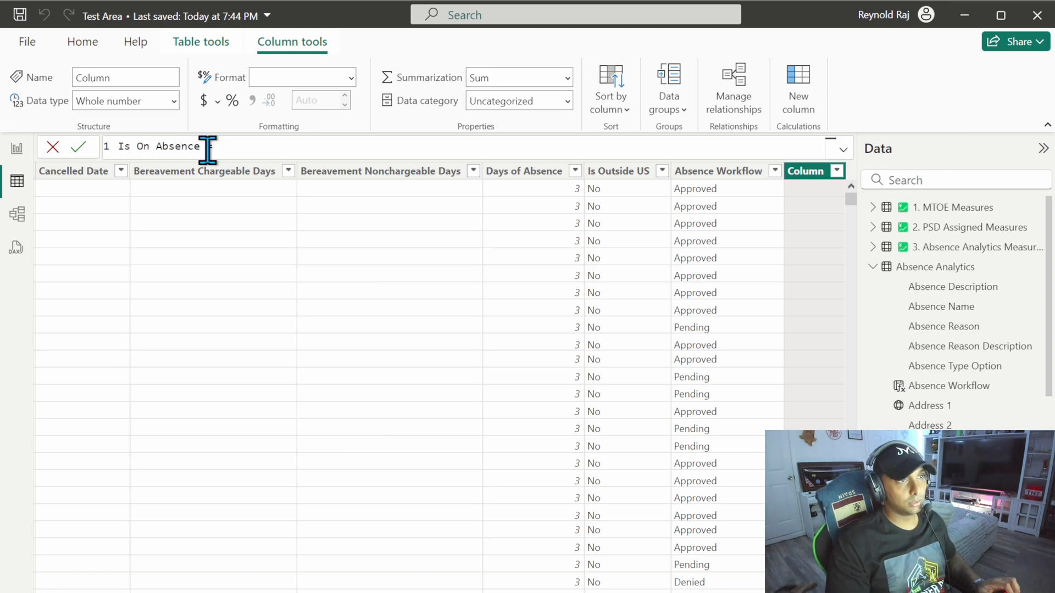
Step: Start an IF on a new line whose first condition is TODAY() >= 'Absence Analytics'[Begin Date], joined with && to a second condition
key("shift+Return")
type("IF(")
key("shift+Return")
type("TODAY")
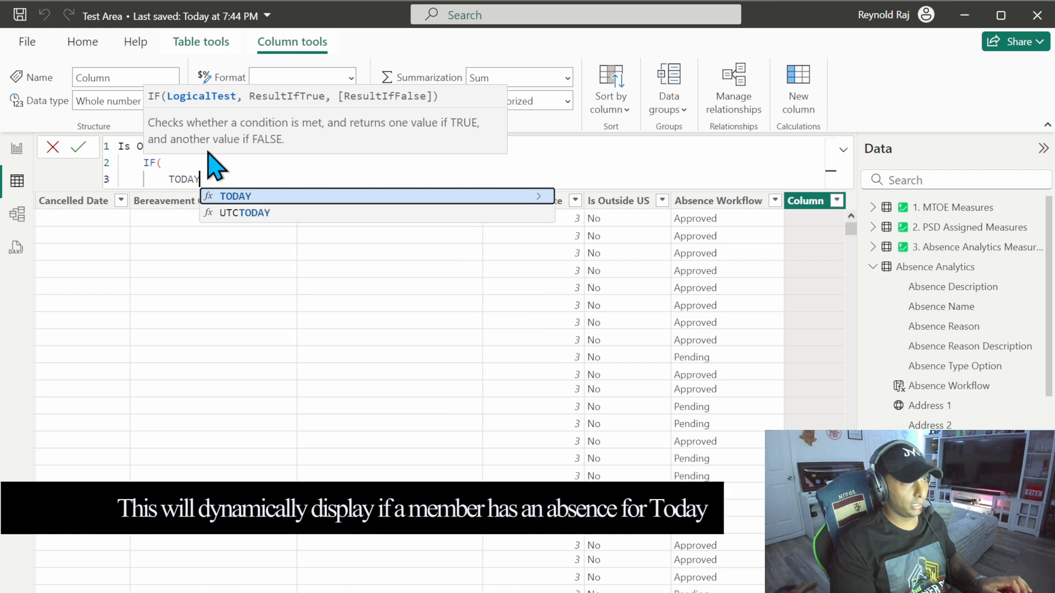
type("() >")
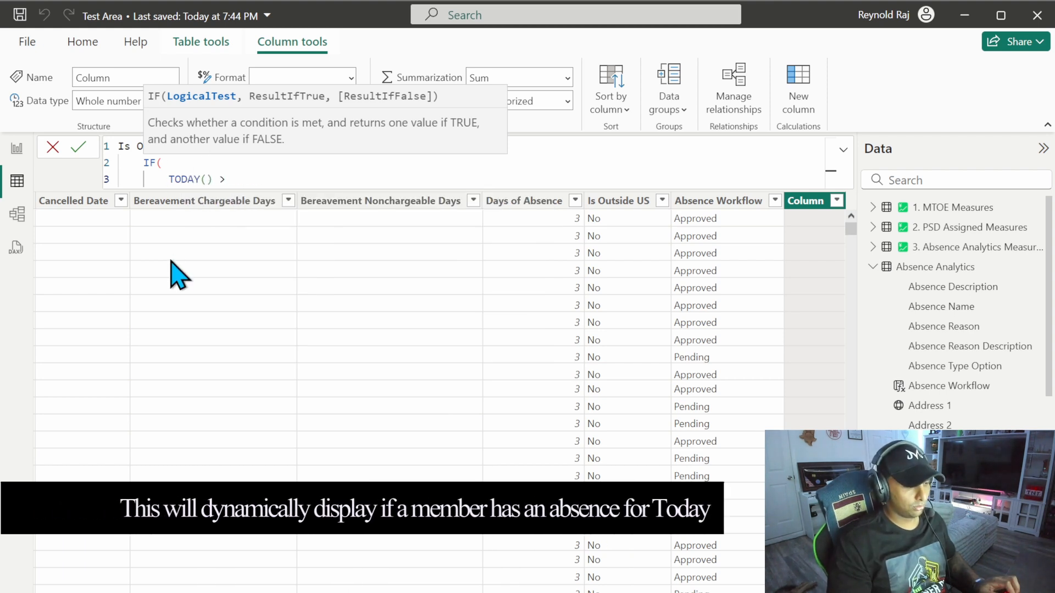
type("=")
type(" 'Absence Analytics'[Begin Date] &&")
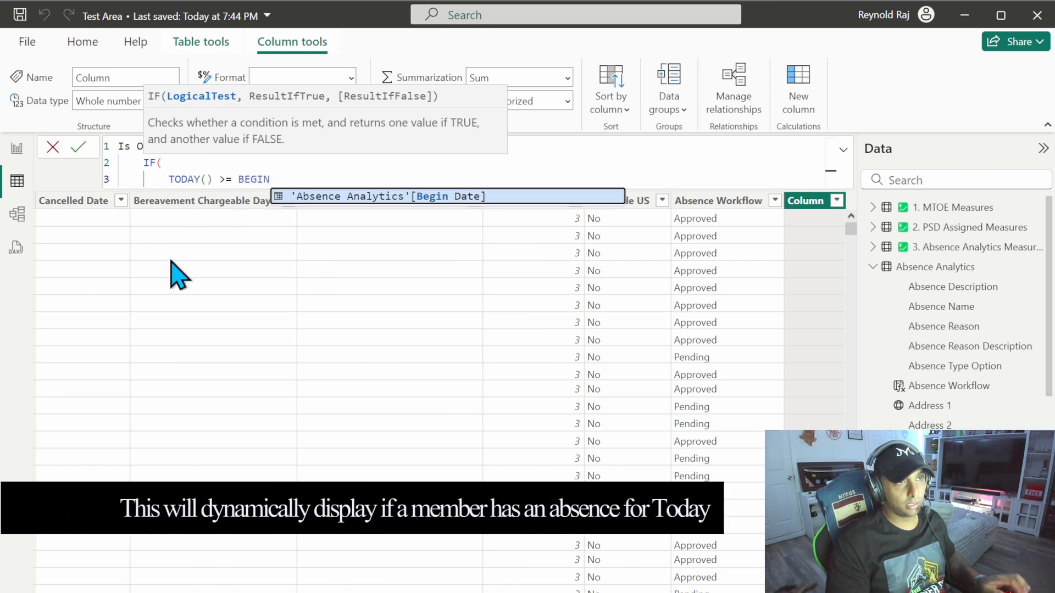
type(" TODAY() <")
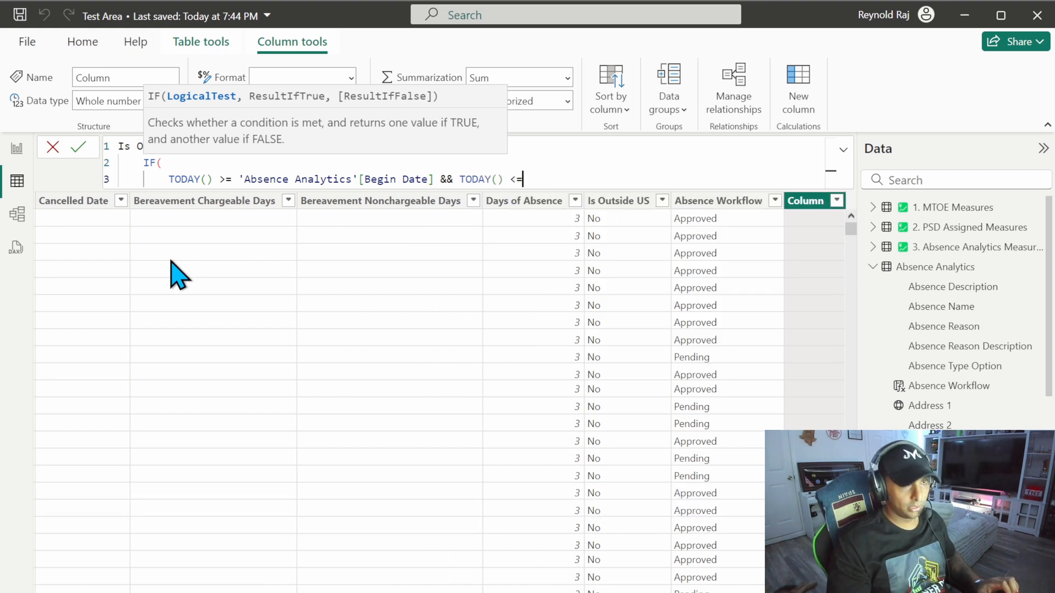
type("= END")
Step: Add TODAY() <= 'Absence Analytics'[End Date] as the second condition of the IF test
key("Up")
key("Up")
key("Up")
key("Up")
key("Tab")
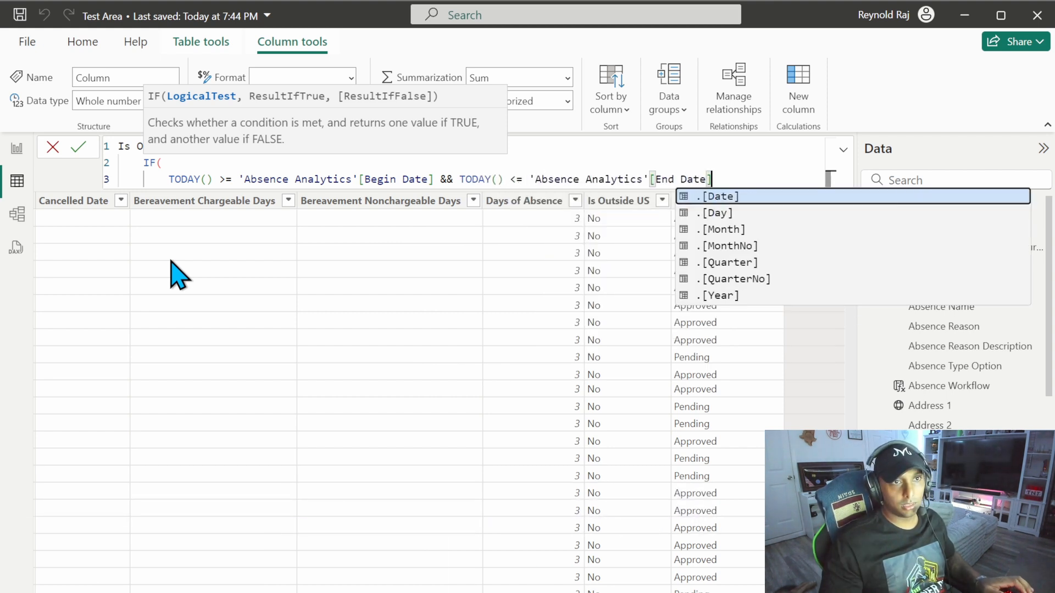
Step: Return "Y" when the test is true and "N" otherwise on separate lines, then close the IF and commit the column
type(",")
key("shift+Return")
type("\"")
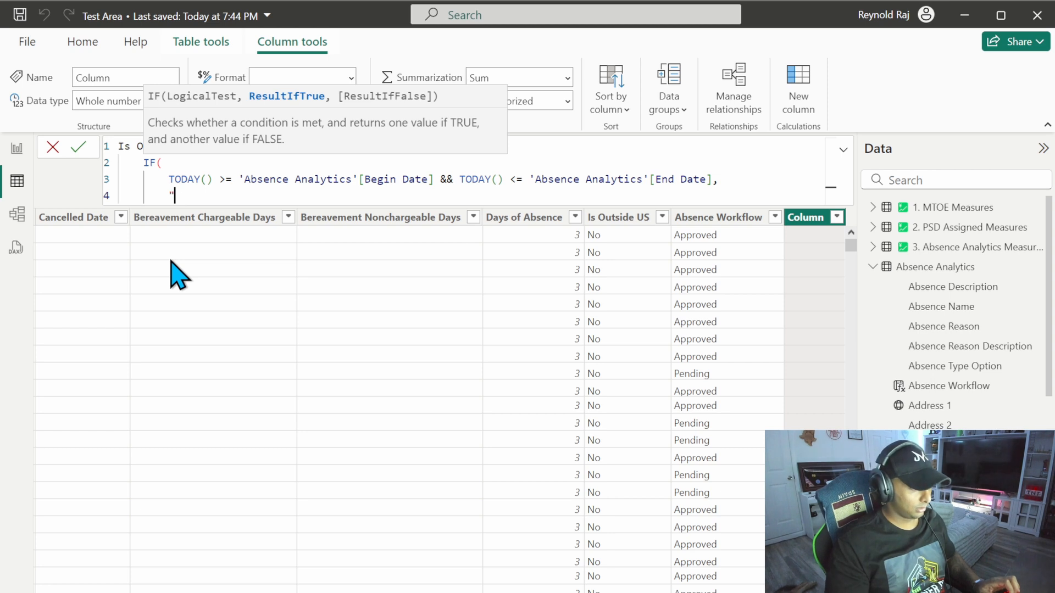
type("Y\",")
key("shift+Return")
type("\"")
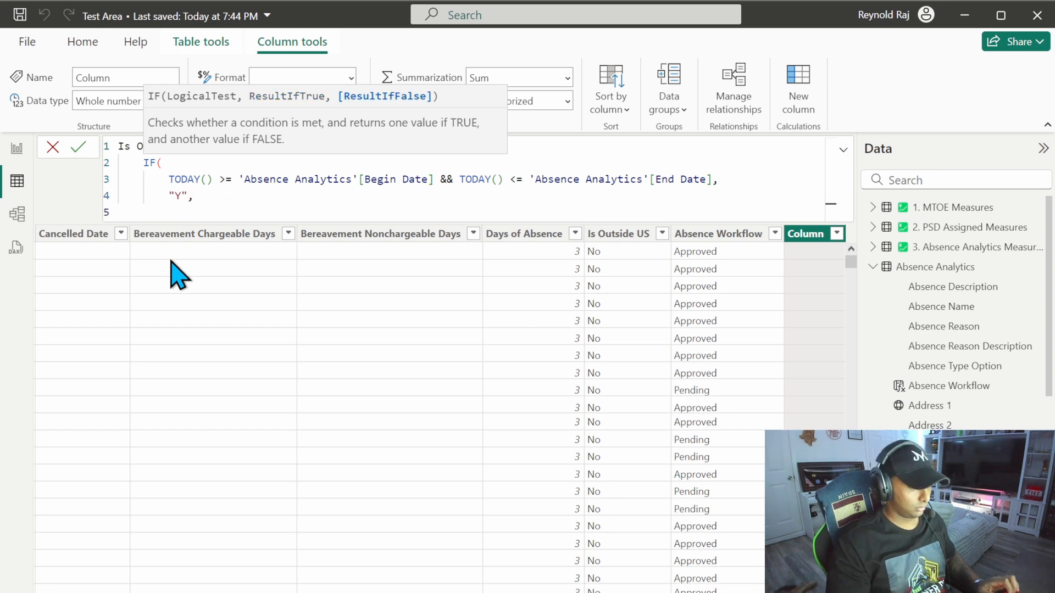
type("N\"")
key("shift+Return")
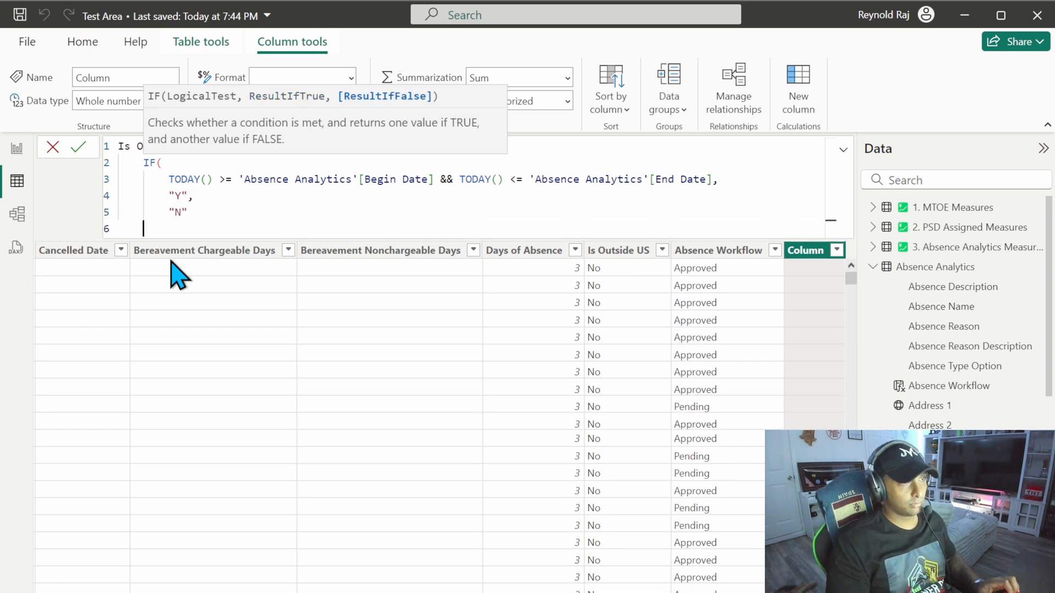
type(")")
key("Return")
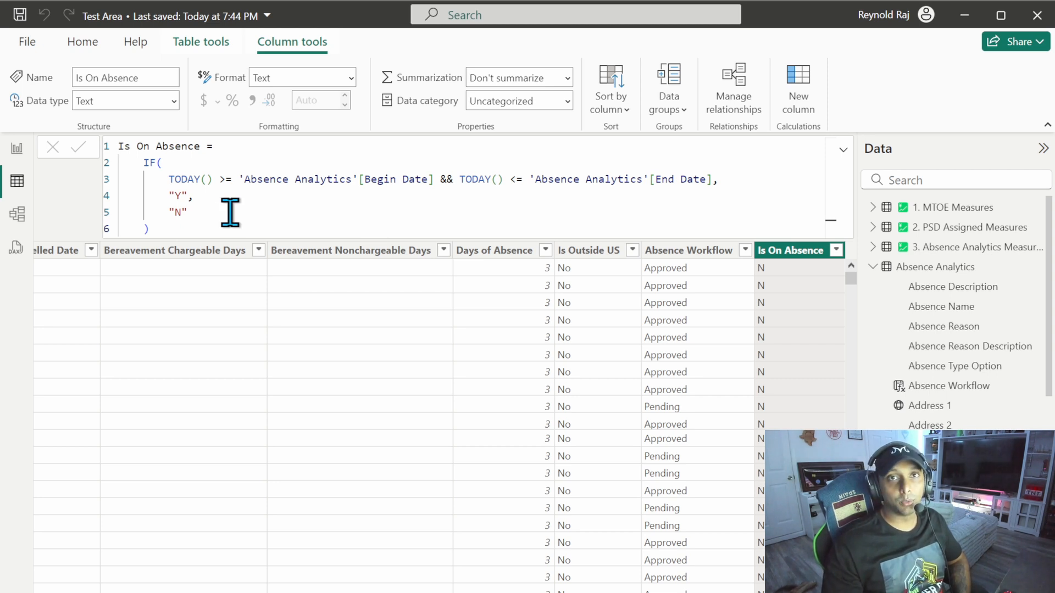
Step: Filter the Absence Analytics table to the rows where Is On Absence is Y and review them
left_click(836, 250)
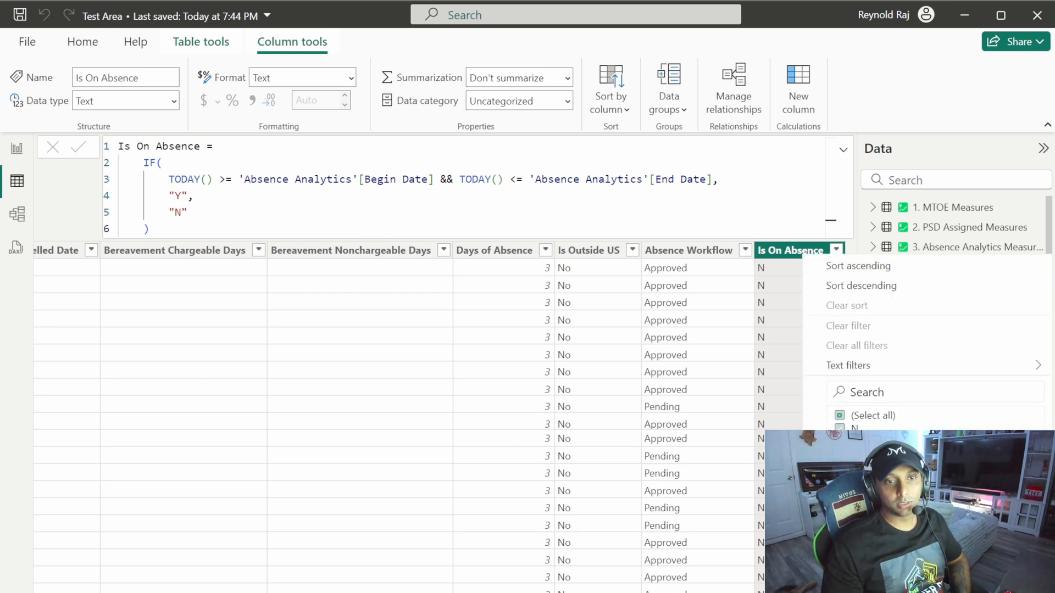
left_click(861, 286)
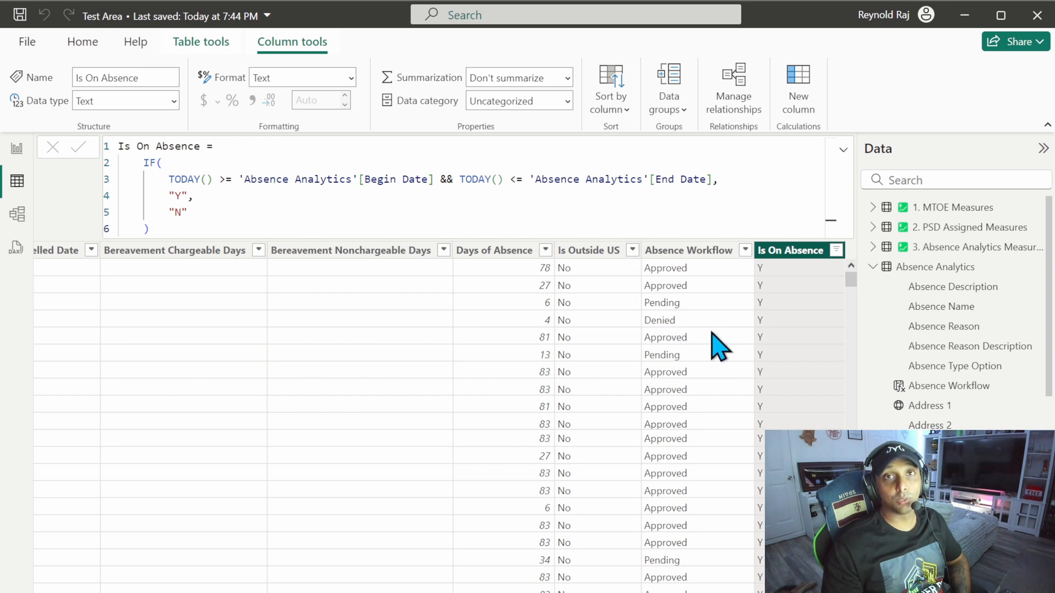
scroll(440, 418, "left", 10)
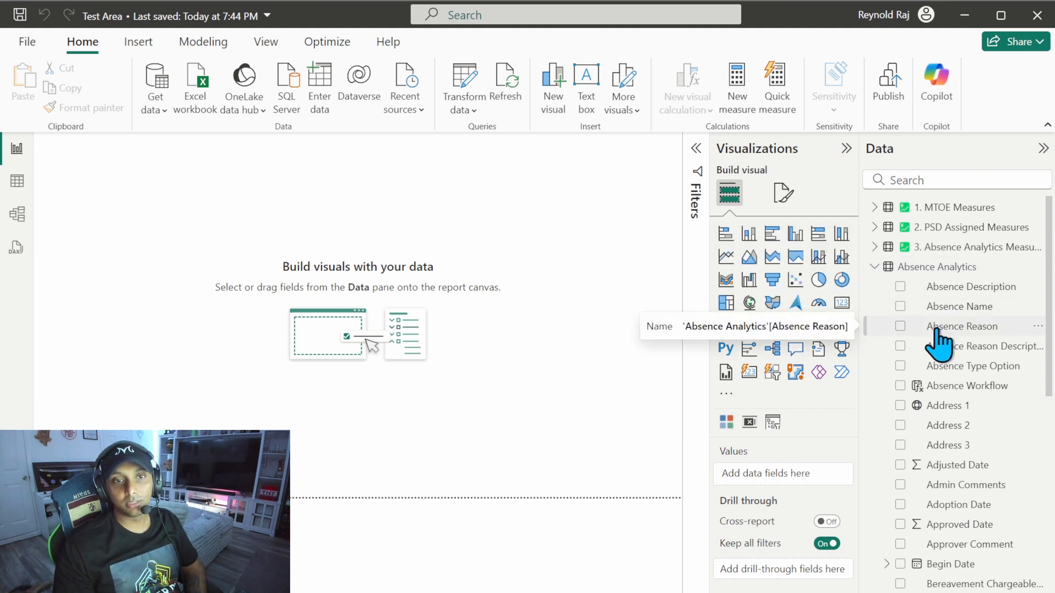
Step: Look over the fields of the Absence Analytics table and expand the 3. Absence Analytics Measures table
left_click(960, 251)
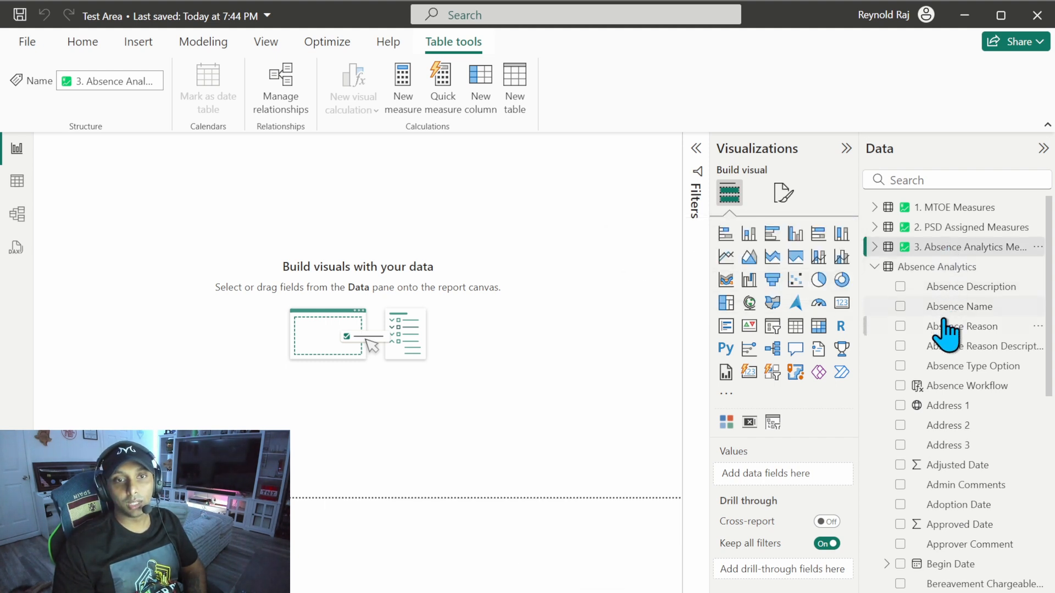
scroll(944, 338, "down", 4)
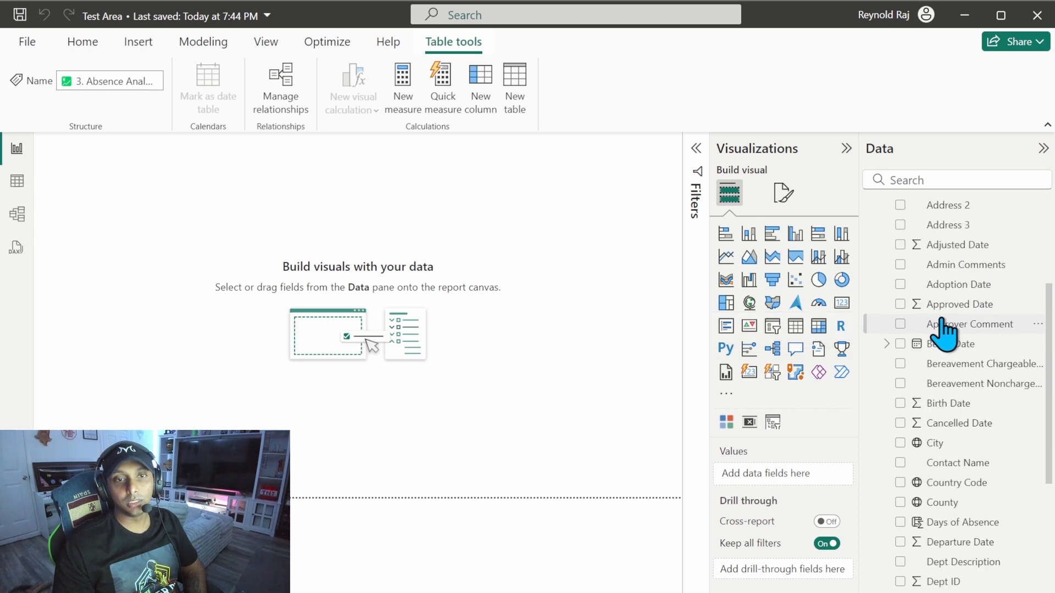
scroll(944, 335, "down", 7)
scroll(944, 333, "up", 12)
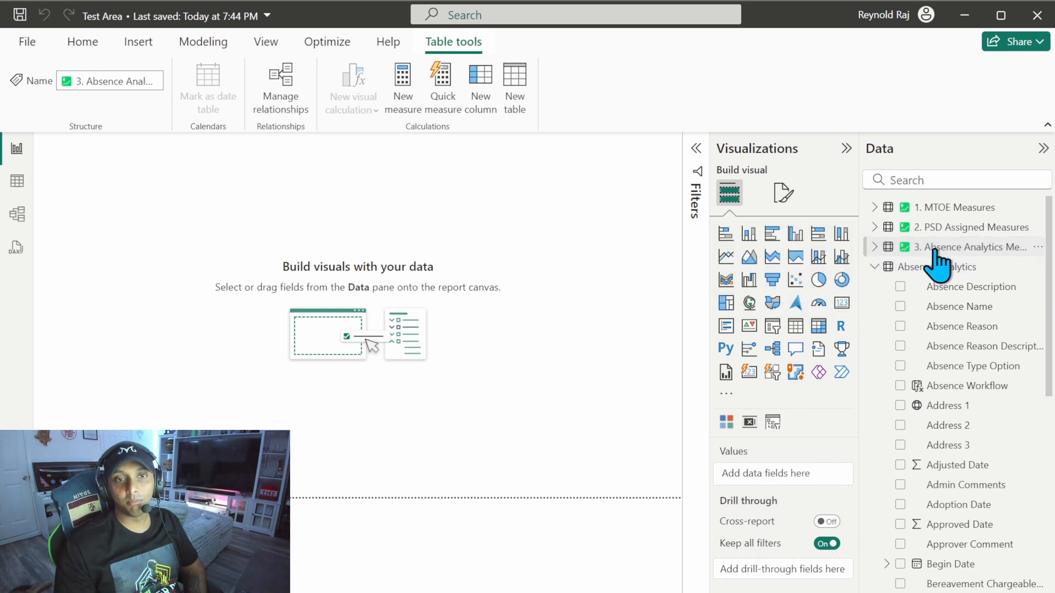
left_click(874, 248)
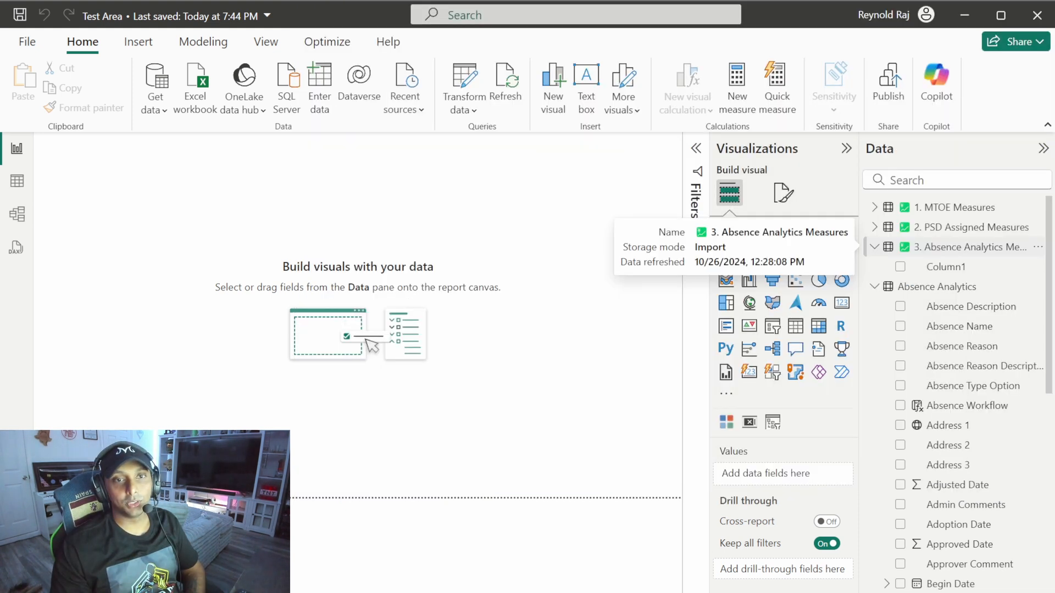
Step: Create a new measure named Avg Days in the 3. Absence Analytics Measures table
left_click(945, 247)
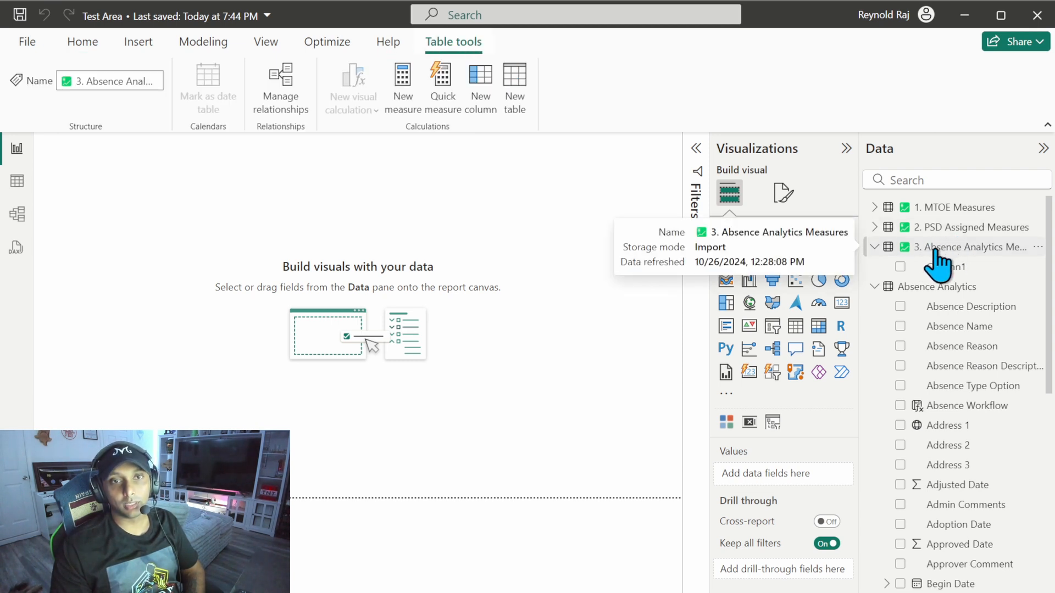
left_click(416, 104)
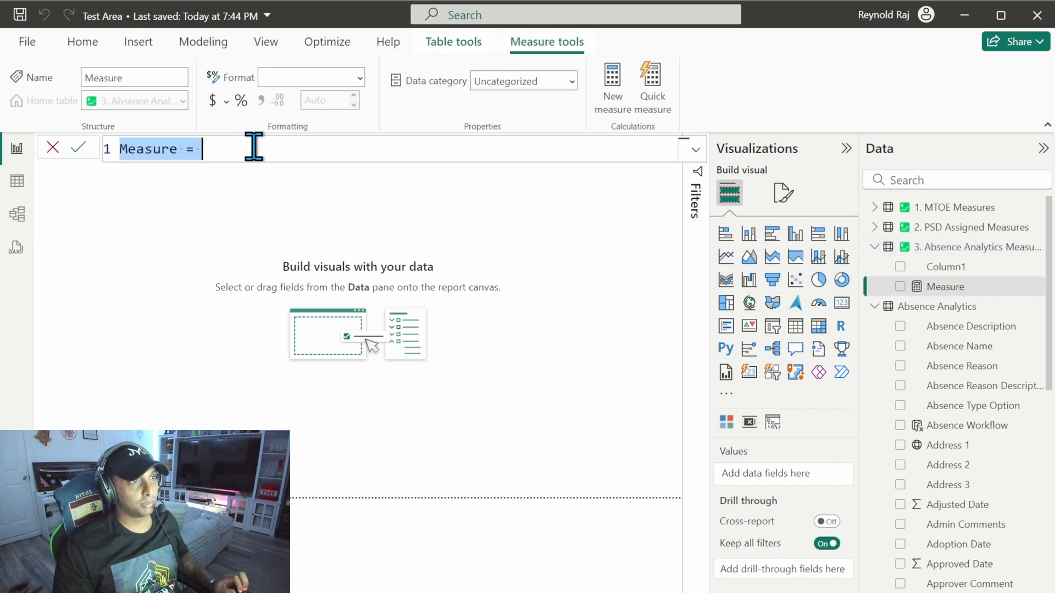
type("Avg Days =")
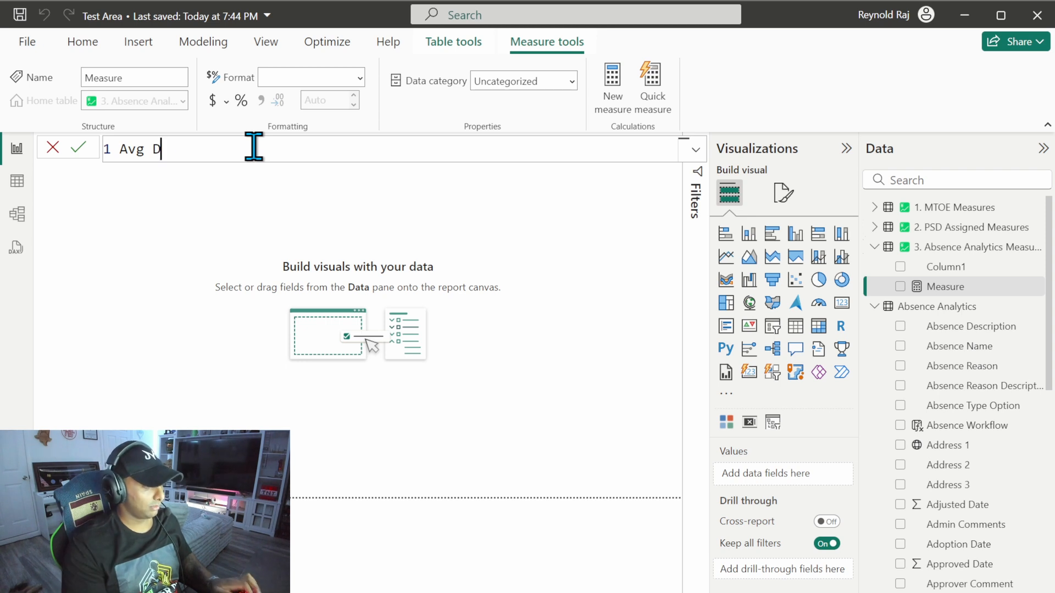
Step: Define Avg Days on a new line as AVERAGE('Absence Analytics'[Days of Absence]) and commit the measure
key("shift+Return")
key("Tab")
type("average")
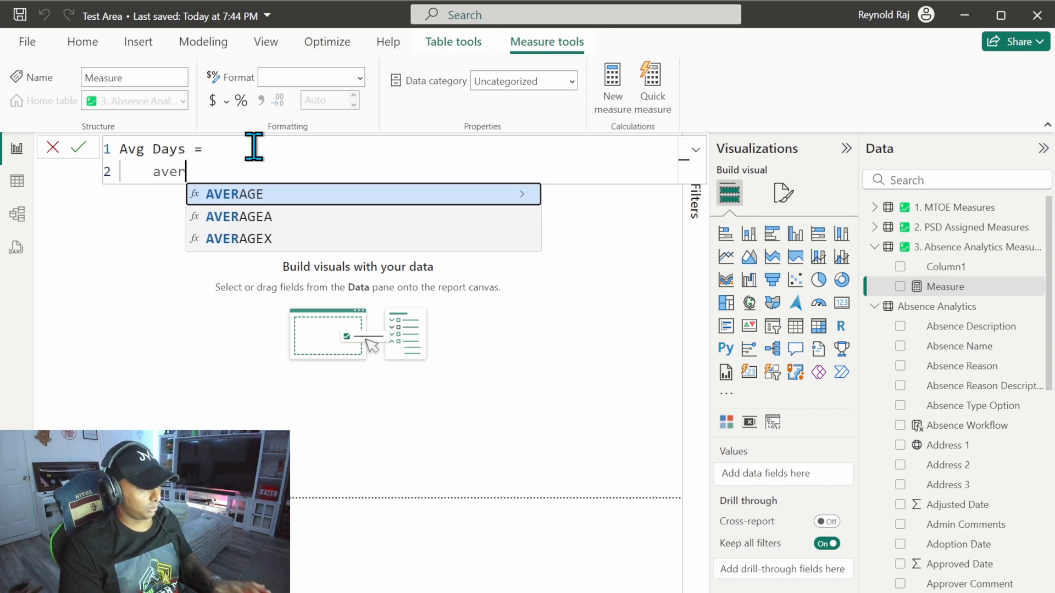
key("Tab")
type("days")
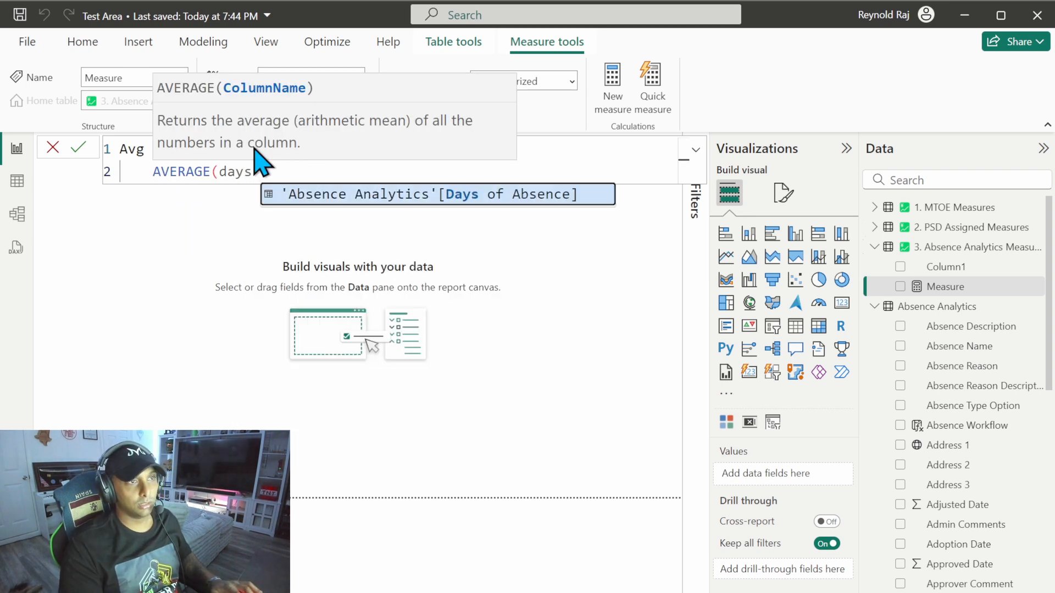
key("Tab")
type(")")
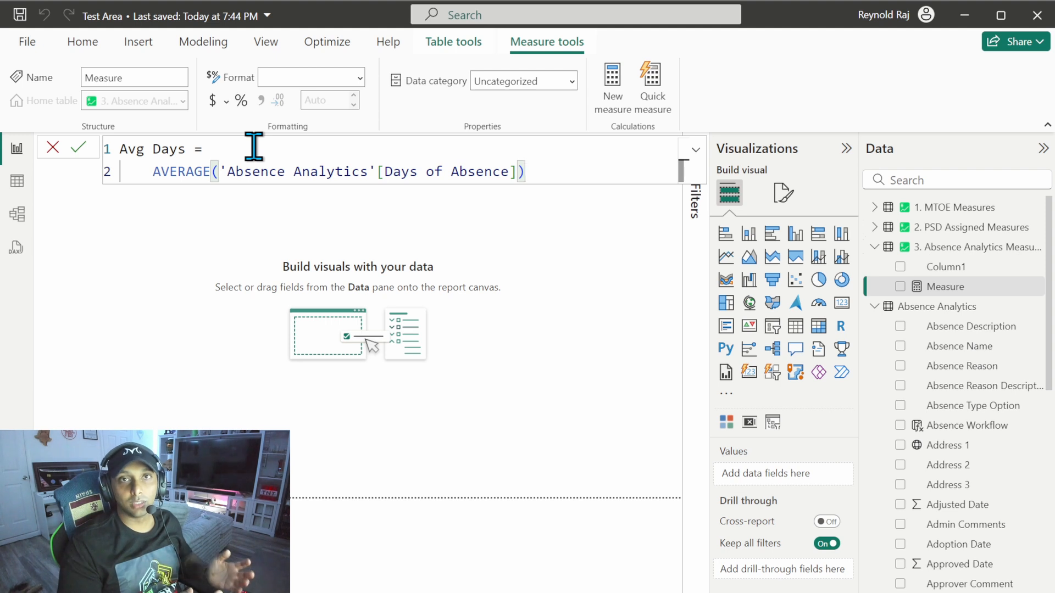
left_click(78, 147)
Step: Show Avg Days on a card placed near the middle of the canvas and format the measure with 0 decimal places
left_click(841, 303)
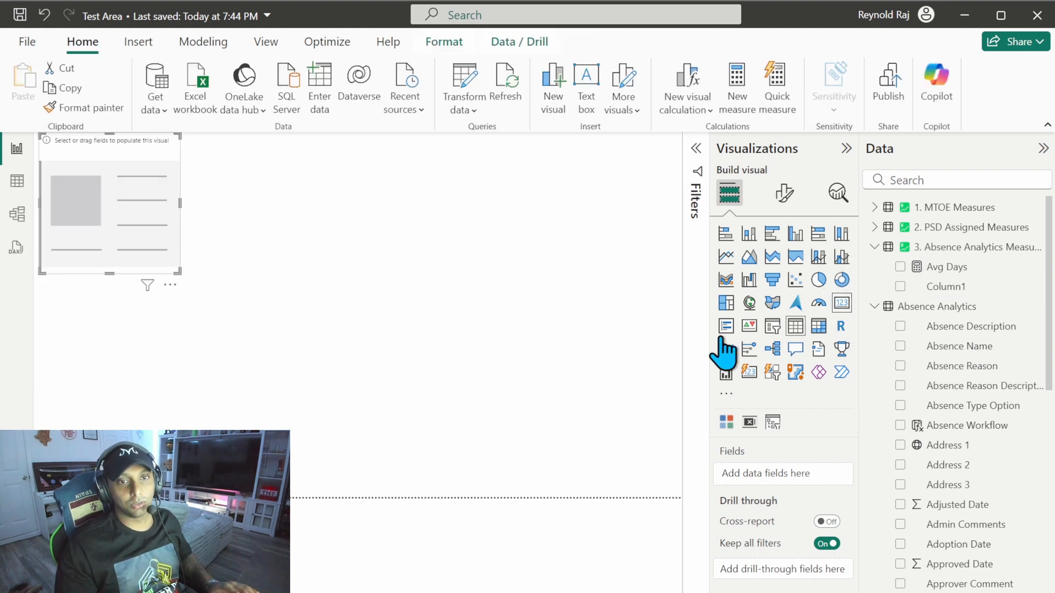
left_click_drag(170, 223, 369, 300)
left_click(901, 268)
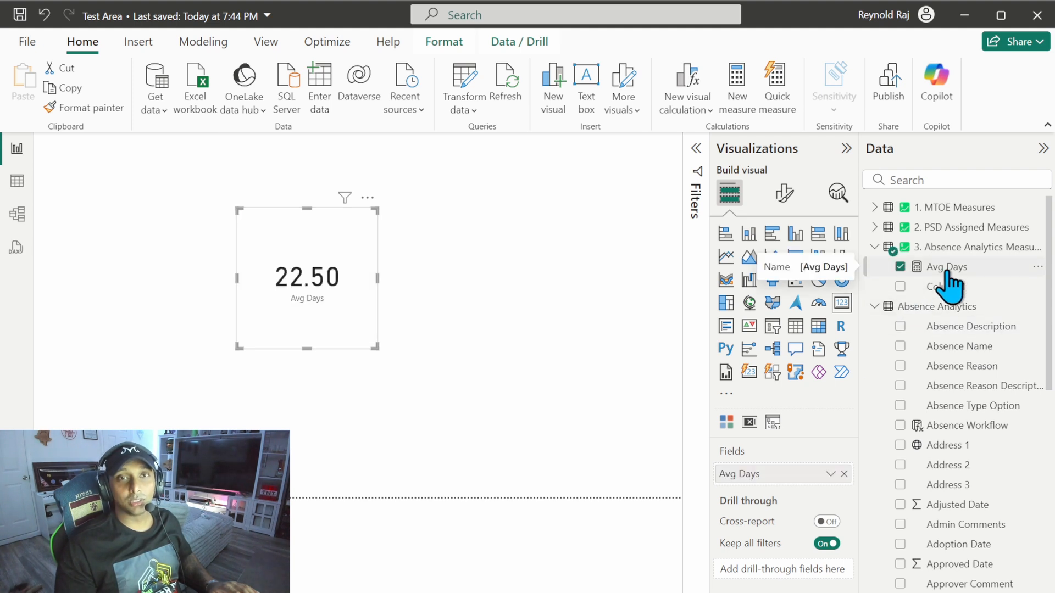
left_click(946, 273)
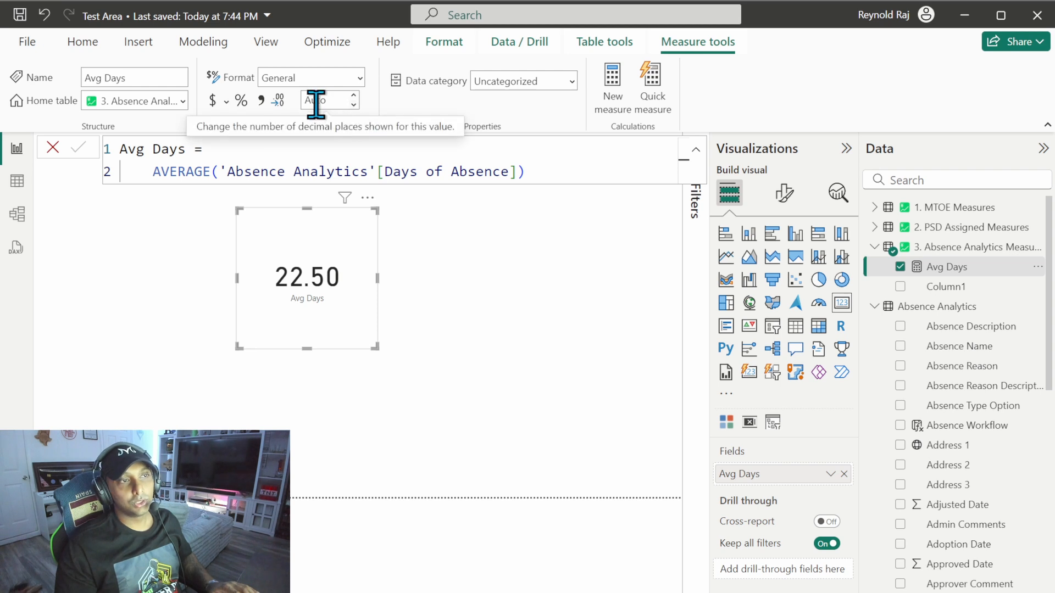
left_click(354, 96)
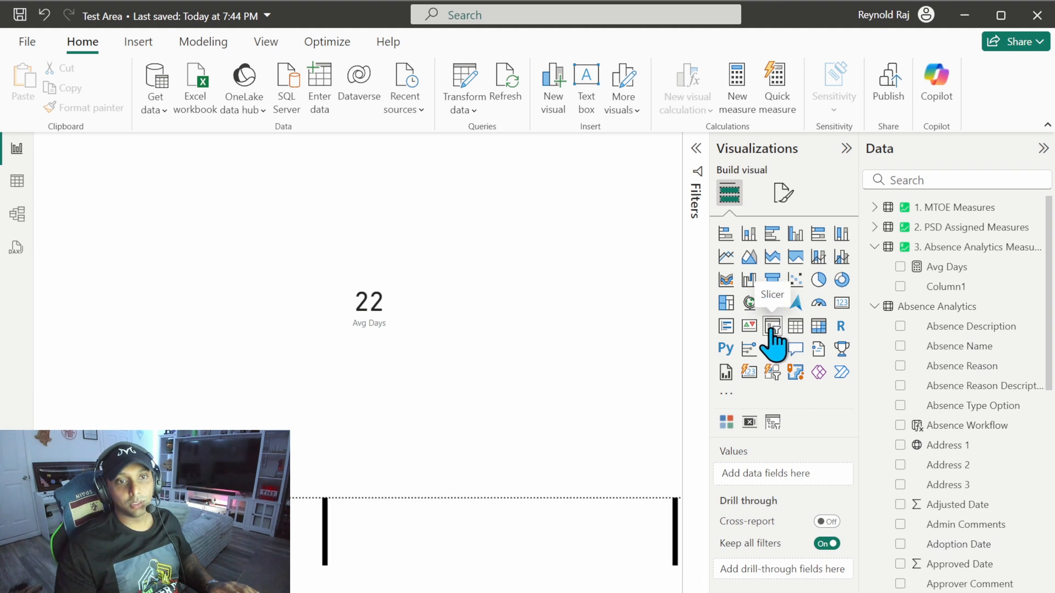
Step: Add a short slicer above and beside the card, filled with the BDE field of the UIC Table
left_click(772, 328)
left_click_drag(231, 266, 234, 230)
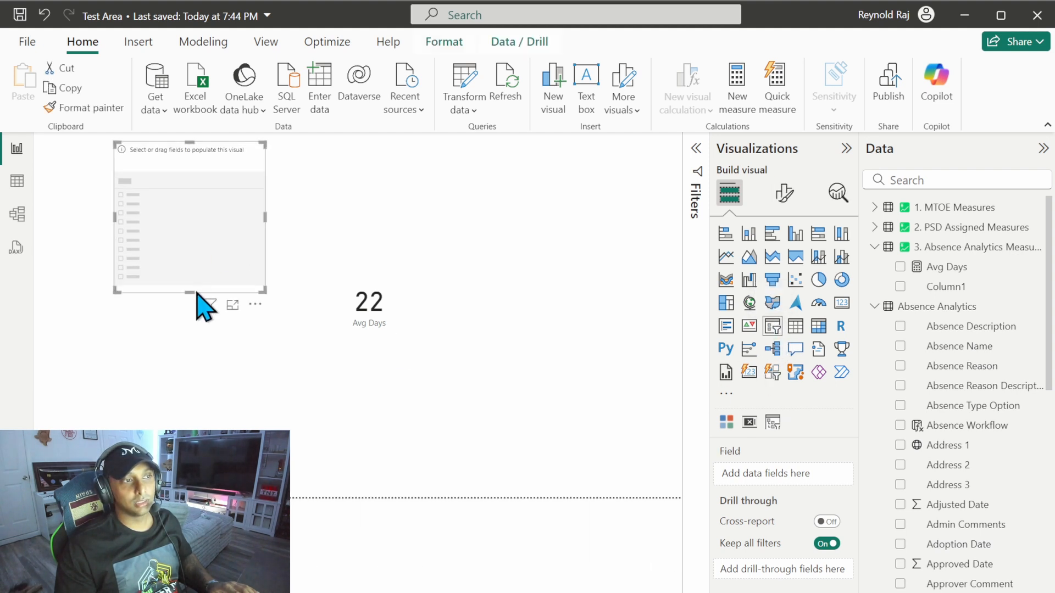
left_click_drag(192, 291, 193, 200)
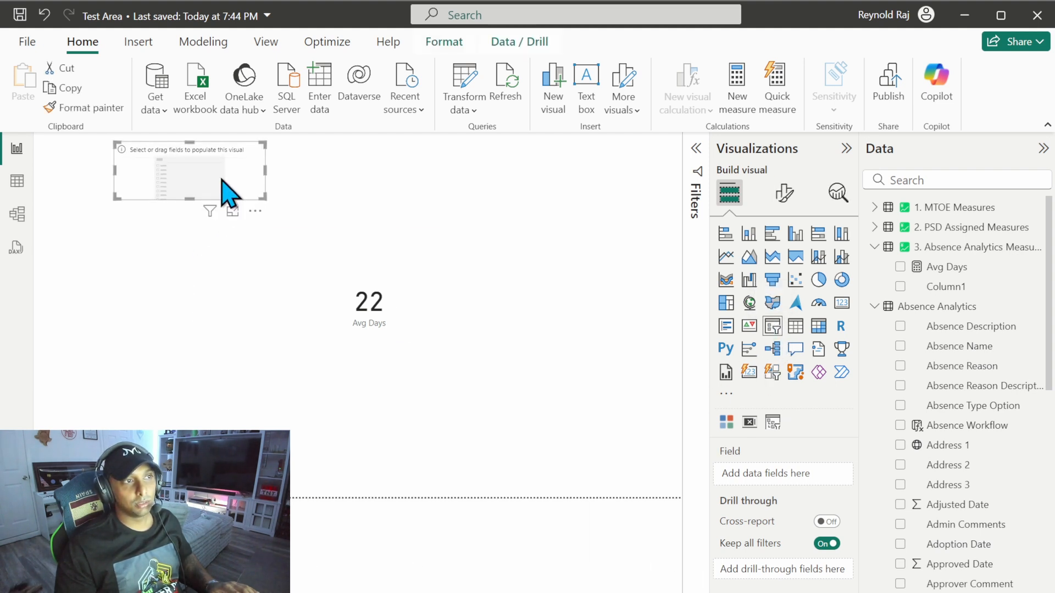
left_click(874, 306)
left_click(900, 406)
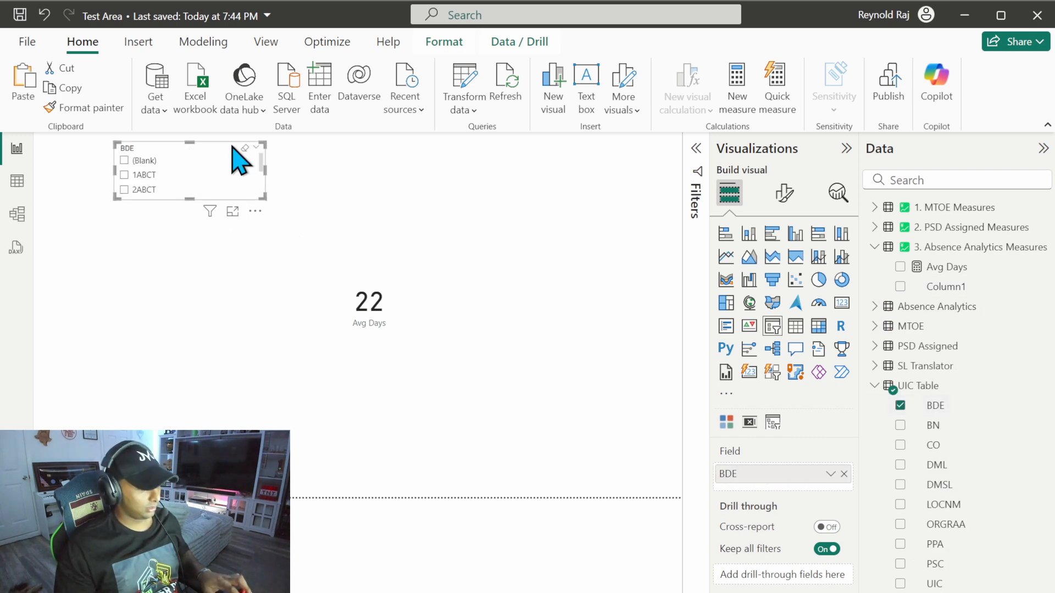
Step: Duplicate the BDE slicer beside the original and replace its field with BN from the UIC Table
key("ctrl+v")
left_click(844, 473)
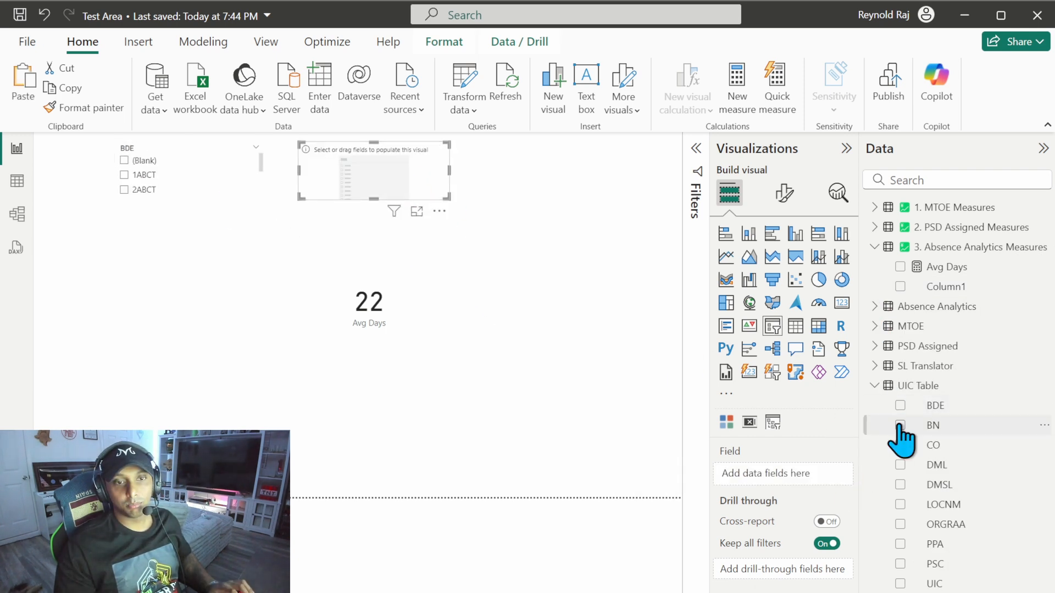
left_click(900, 425)
left_click_drag(391, 173, 396, 179)
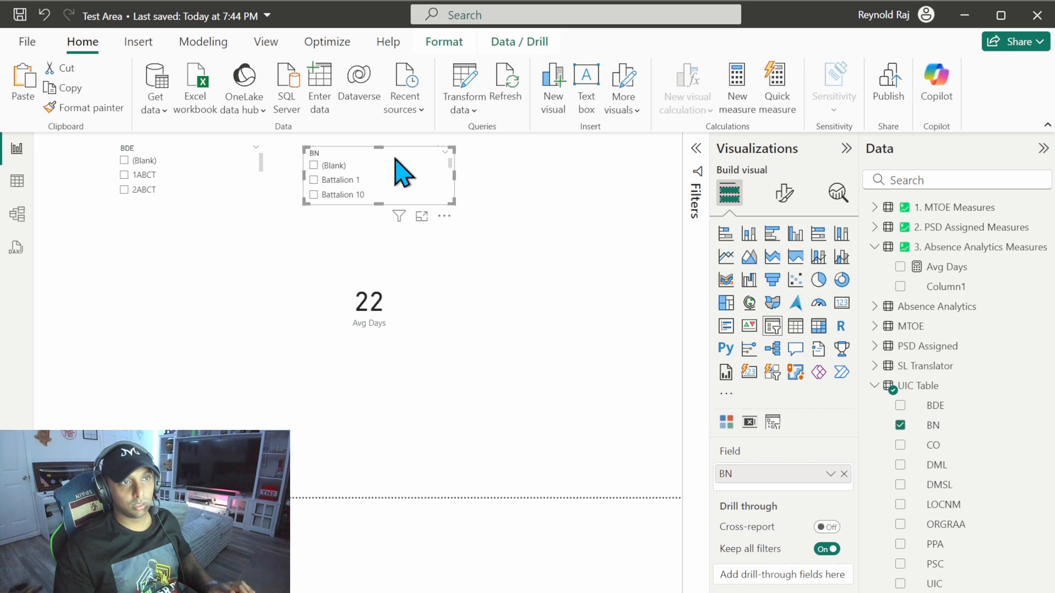
Step: Add a third slicer for the CO field beside the BN slicer and filter the Avg Days card by (Blank)
key("ctrl+v")
left_click(904, 444)
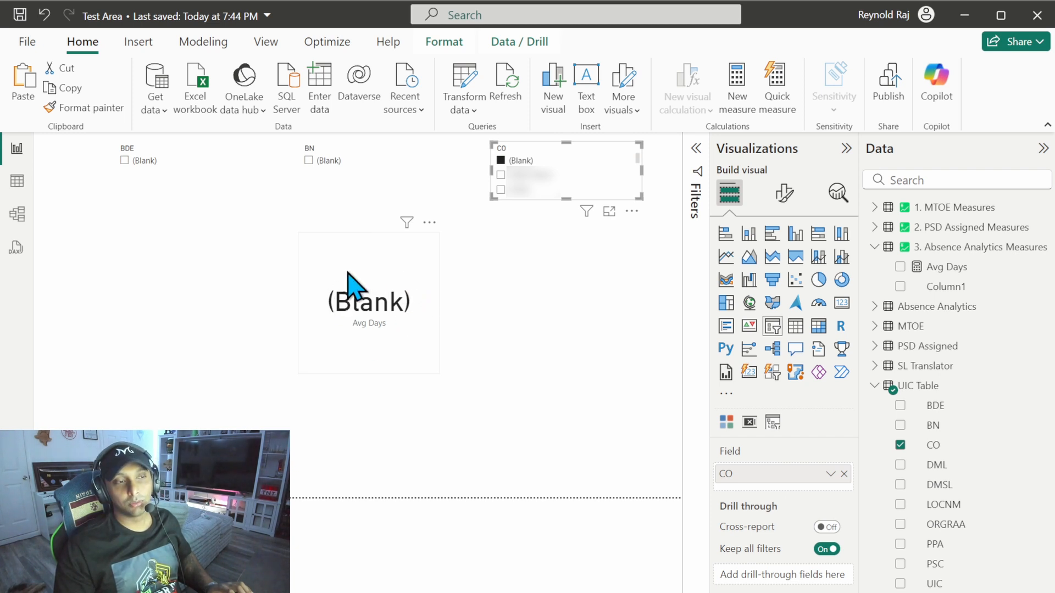
left_click(413, 302)
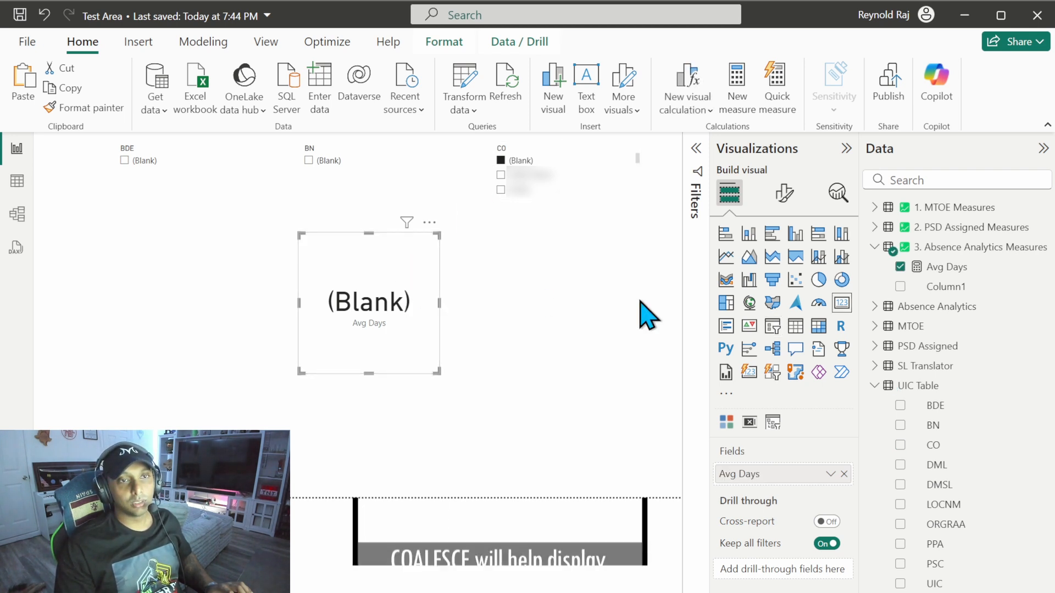
Step: Edit the Avg Days measure, indenting AVERAGE on its own line and opening a COALESCE function on the line above it
left_click(941, 267)
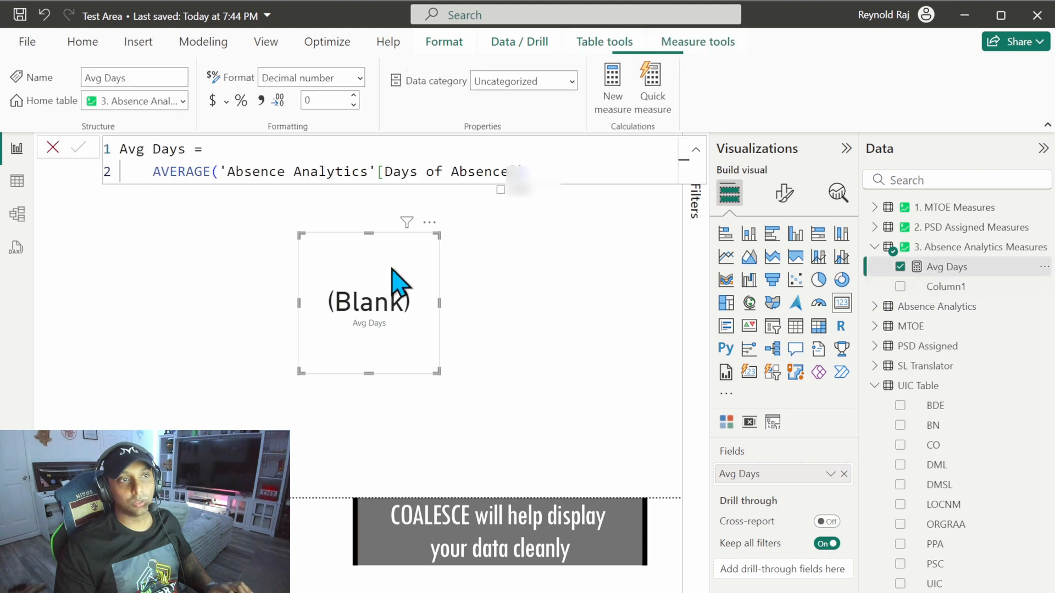
left_click(159, 172)
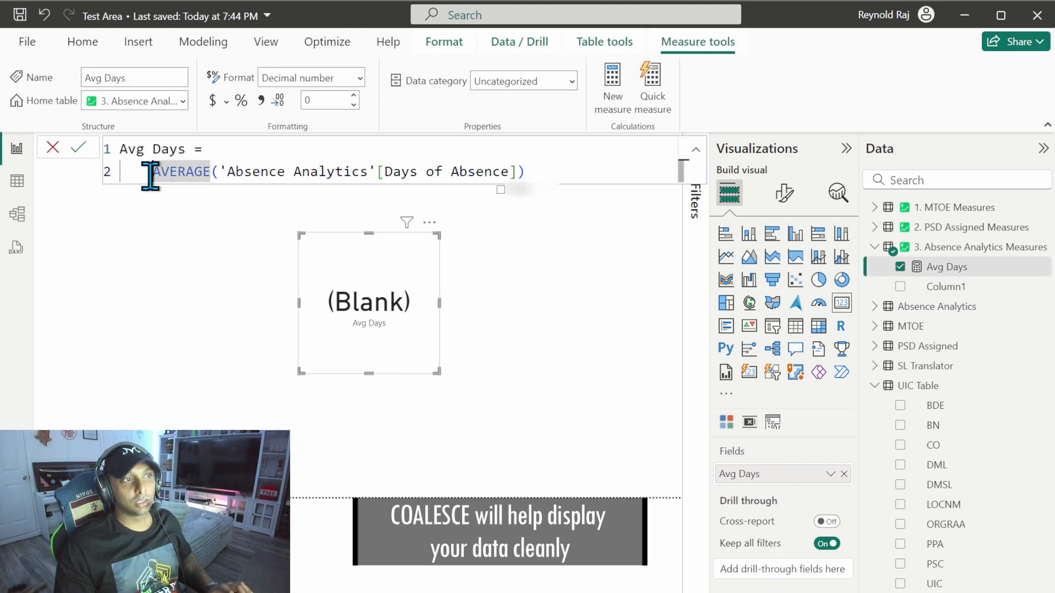
key("Return")
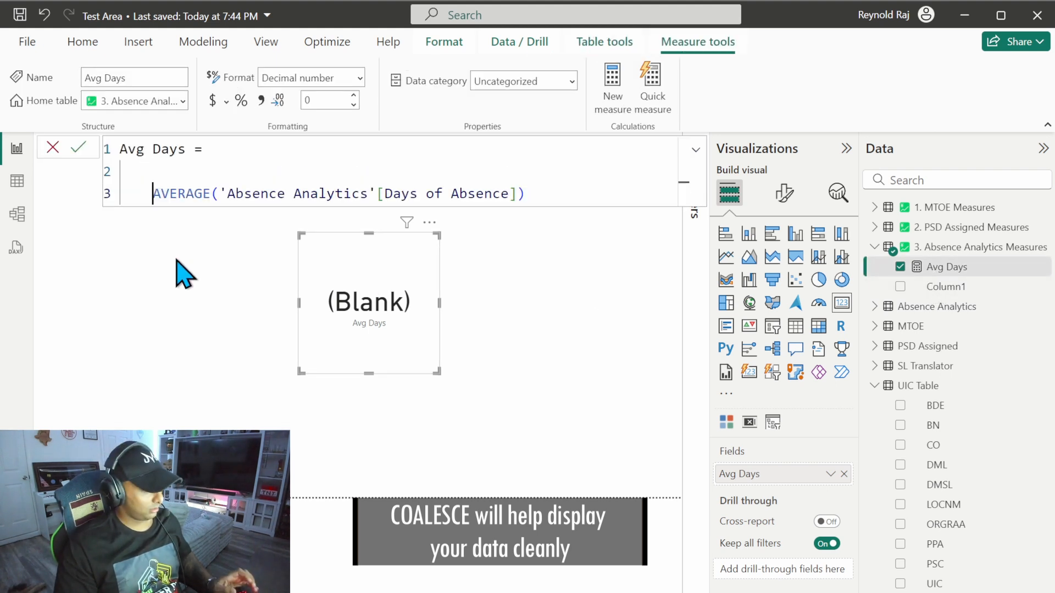
key("Tab")
key("Up")
type("coa")
key("Tab")
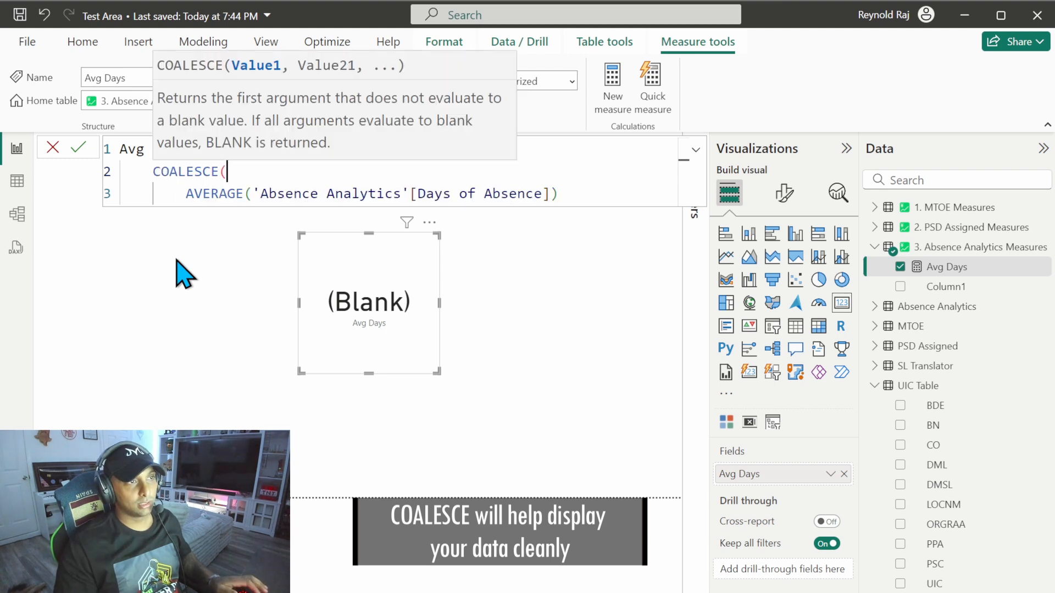
Step: Add 0 as the second COALESCE argument on a new line, close the function and commit the Avg Days measure
left_click(570, 199)
key("shift+Return")
key("BackSpace")
type(",0")
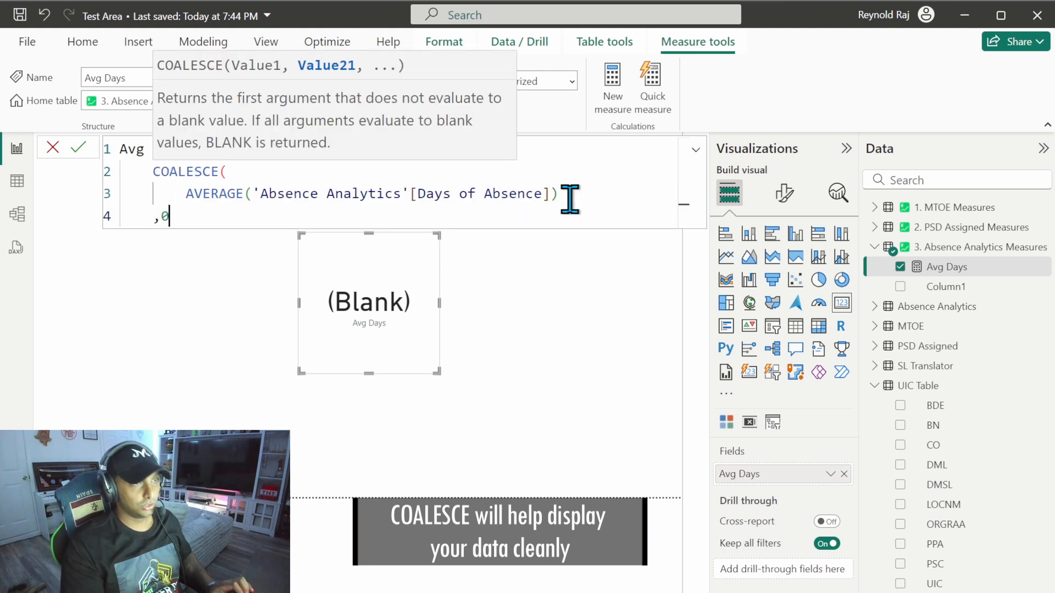
key("shift+Return")
type(")")
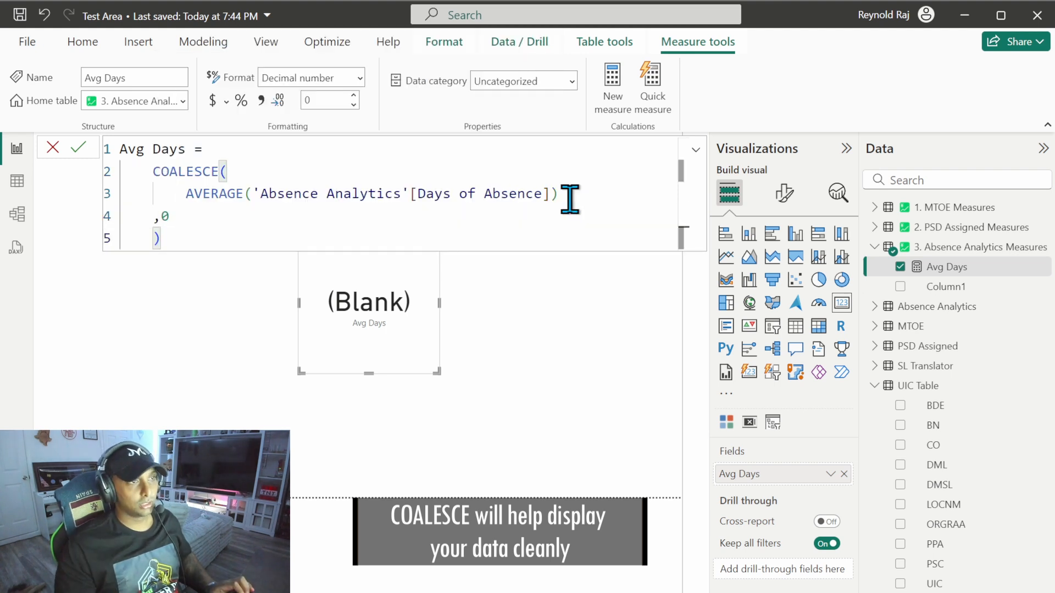
left_click(79, 156)
left_click(197, 325)
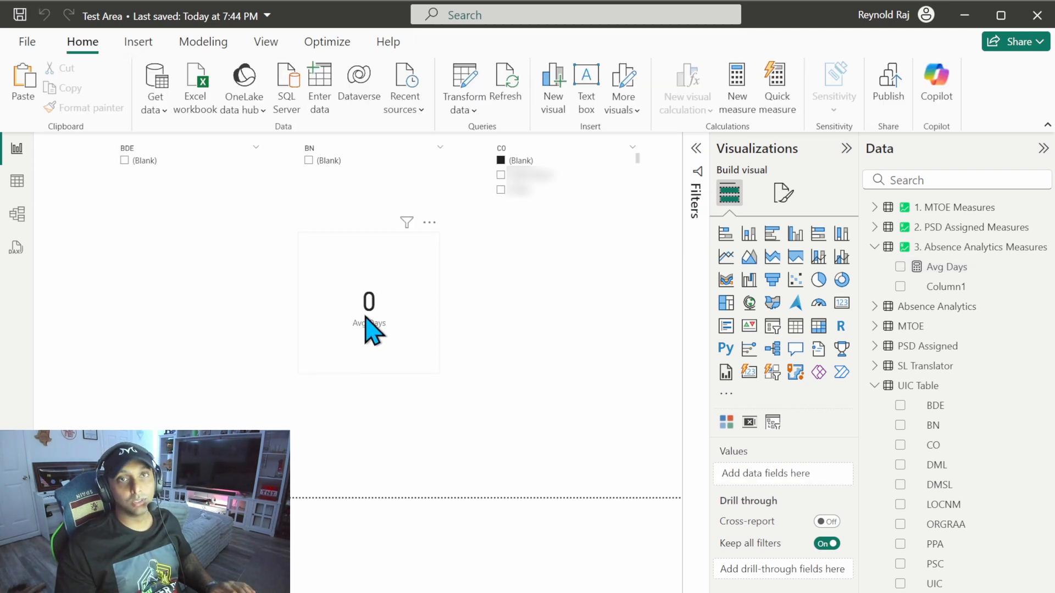
Step: Clear the CO filter and delete the BDE, BN and CO slicers, then remove Avg Days from the card
left_click(500, 161)
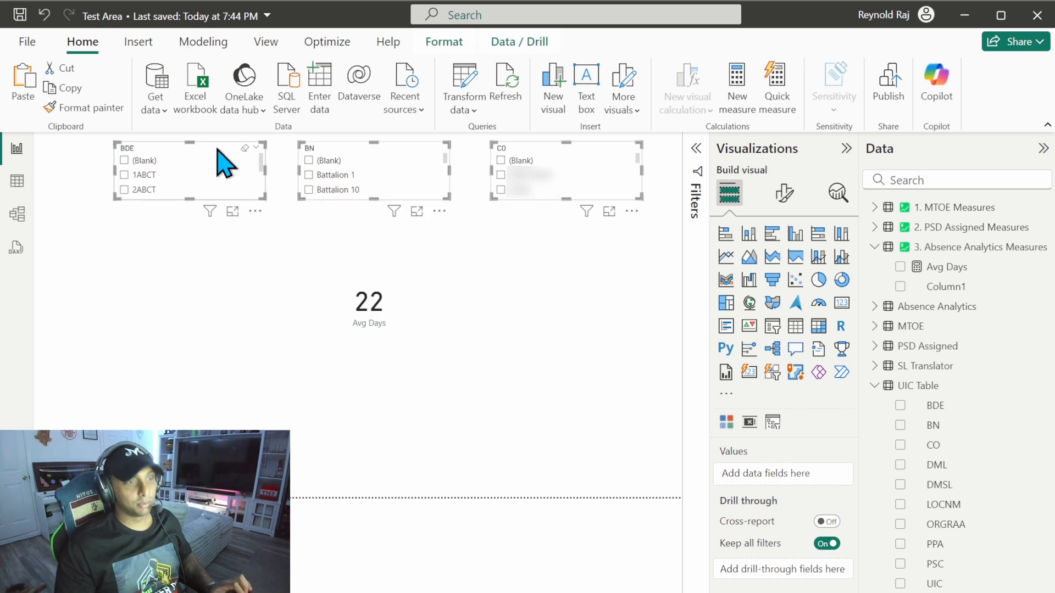
key("Delete")
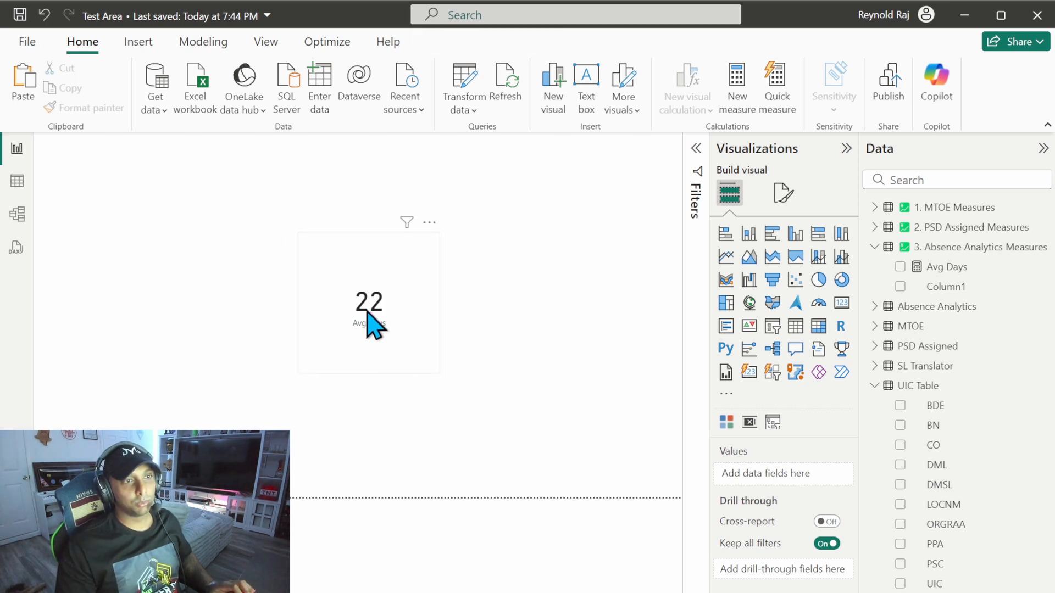
left_click(384, 342)
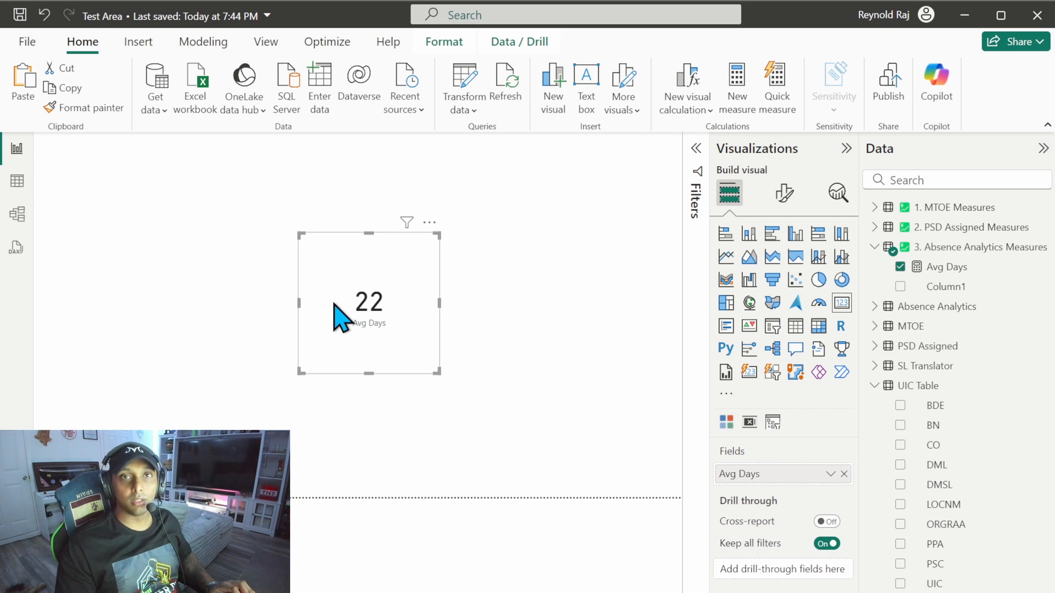
left_click(844, 473)
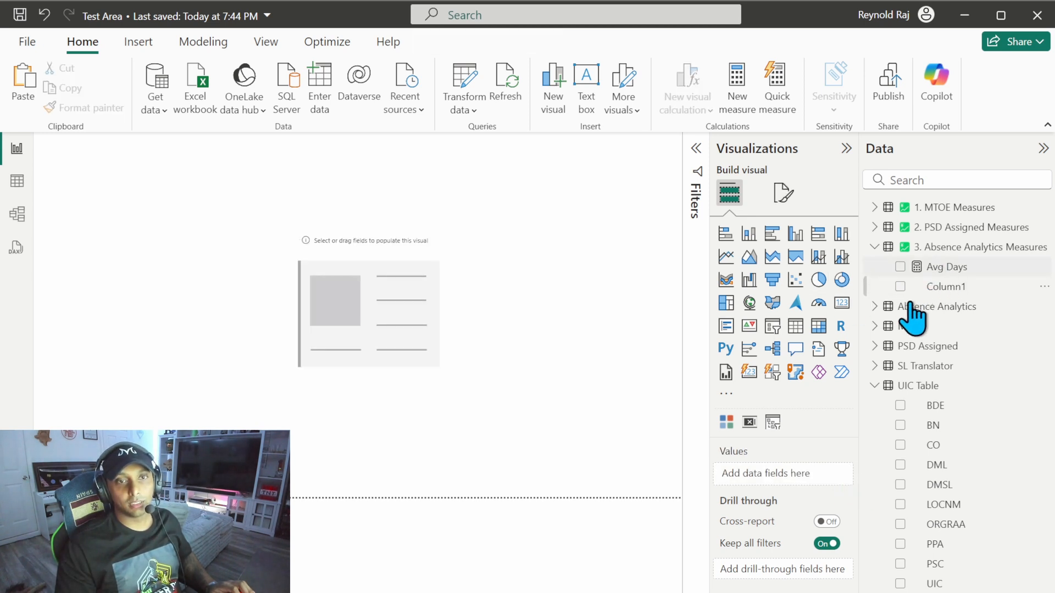
Step: Create a new measure named Inside Cont U.S. in the 3. Absence Analytics Measures table
left_click(874, 385)
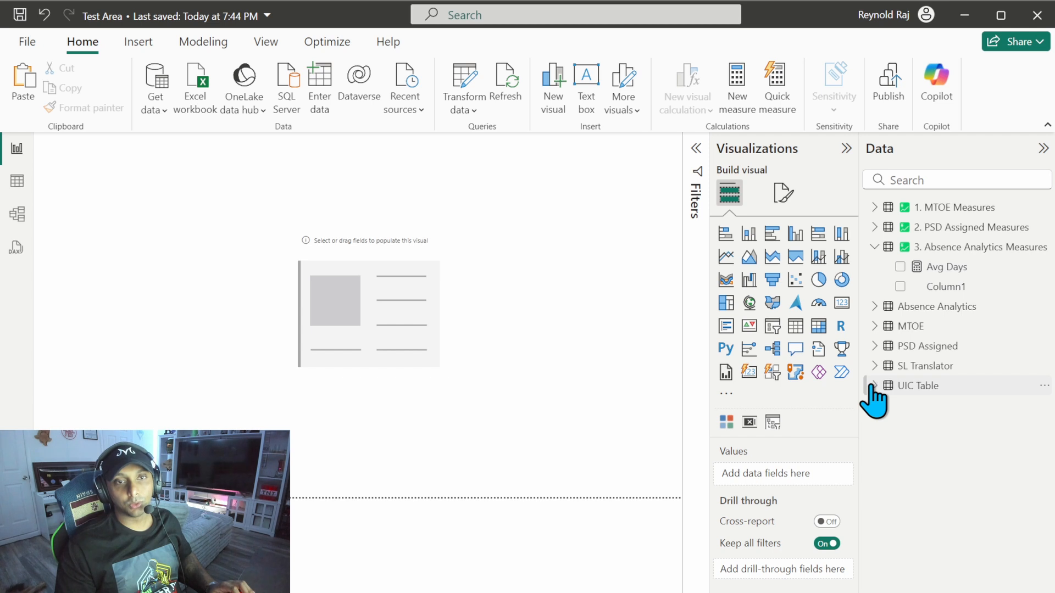
left_click(936, 248)
left_click(405, 85)
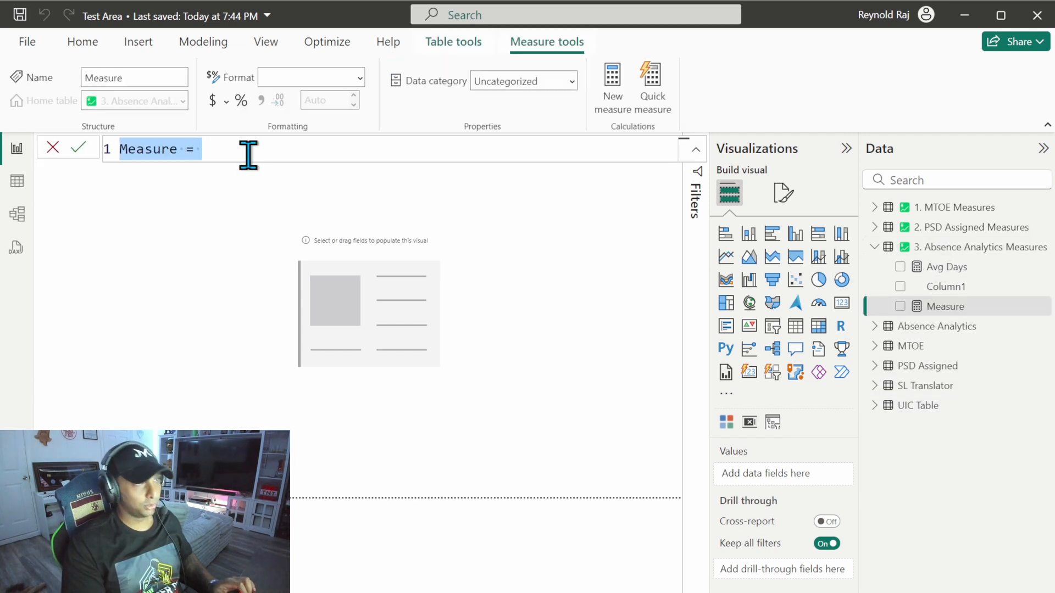
type("Inside Cont ")
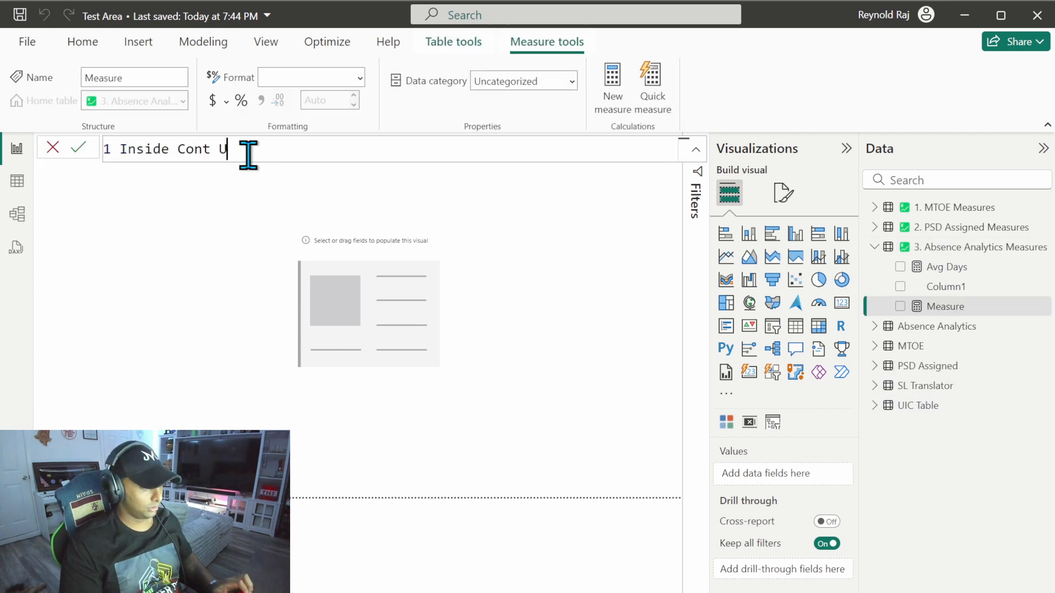
type("U.S.= =")
Step: Open a COALESCE function on a new line of the measure and nest a CALCULATE function on the line below it
key("shift+Return")
type("coa")
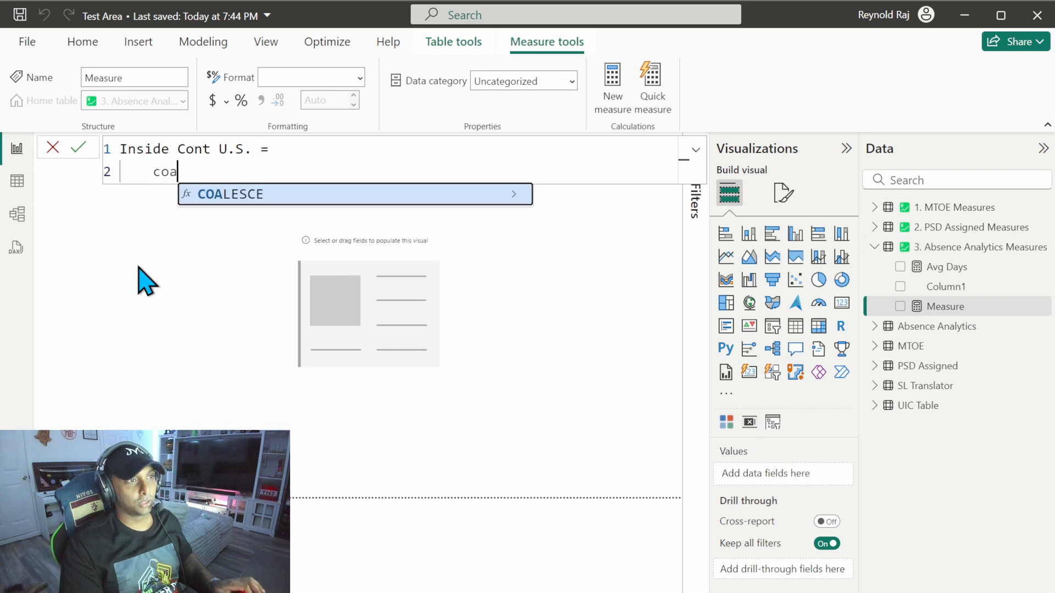
key("Tab")
key("shift+Return")
type("cal")
key("Tab")
key("shift+Return")
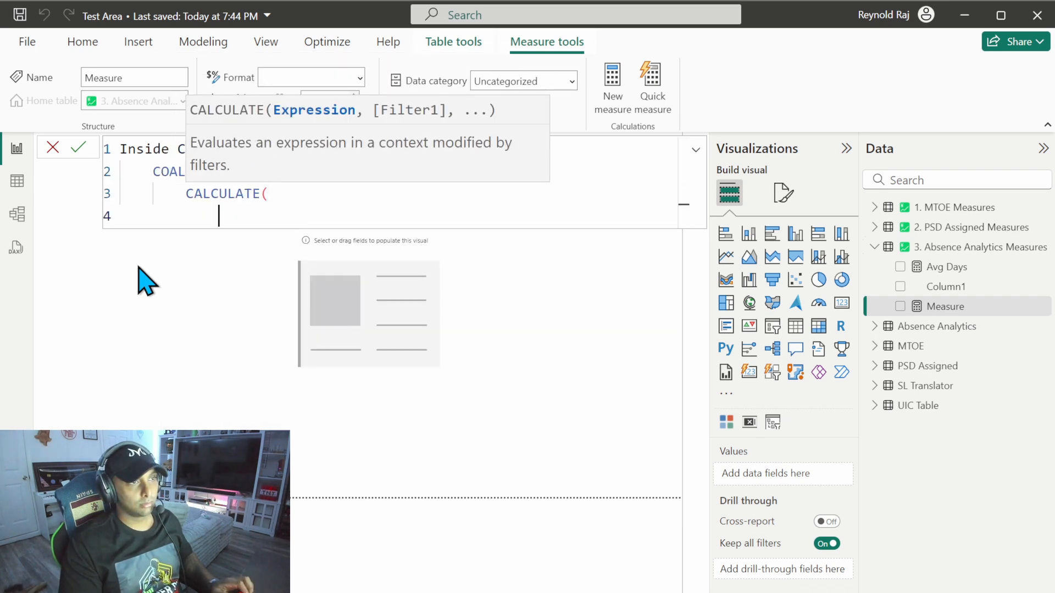
Step: Enter COUNTROWS('Absence Analytics') as the CALCULATE expression and add a new line for its filter argument
type("counr")
key("Tab")
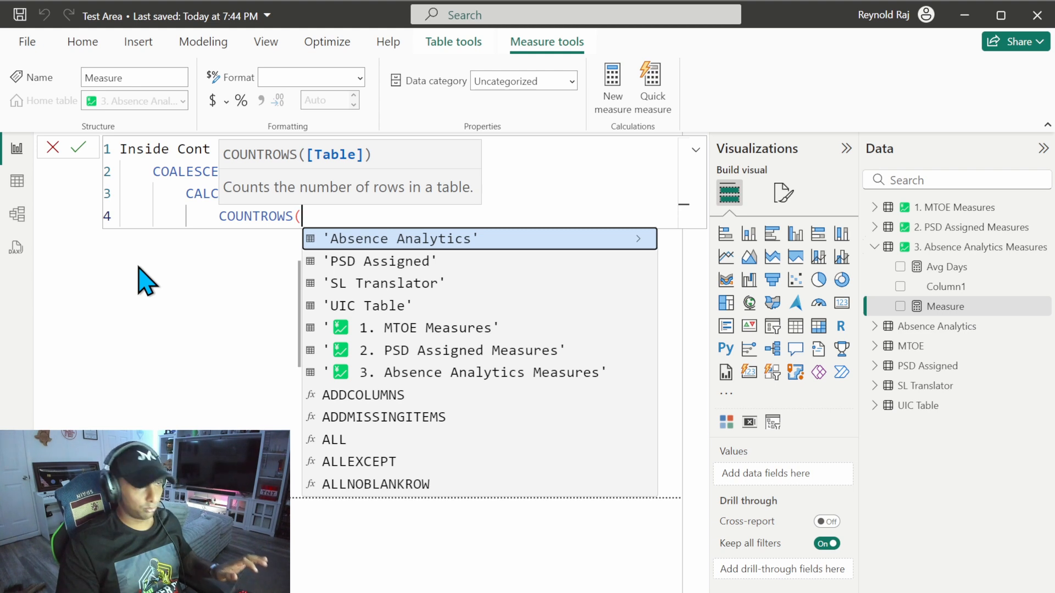
key("Tab")
type(")")
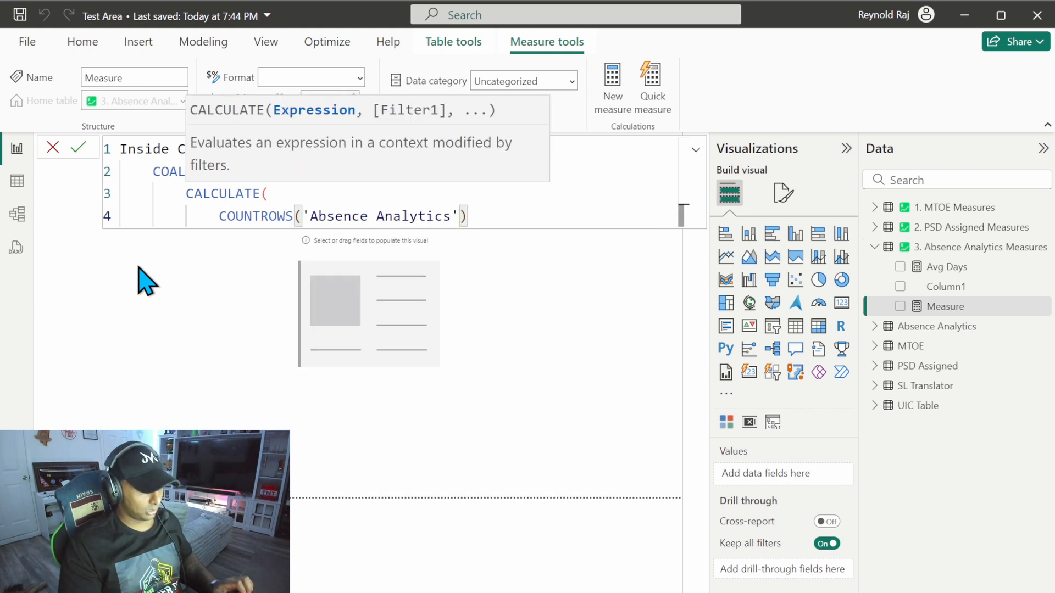
type(",")
key("shift+Return")
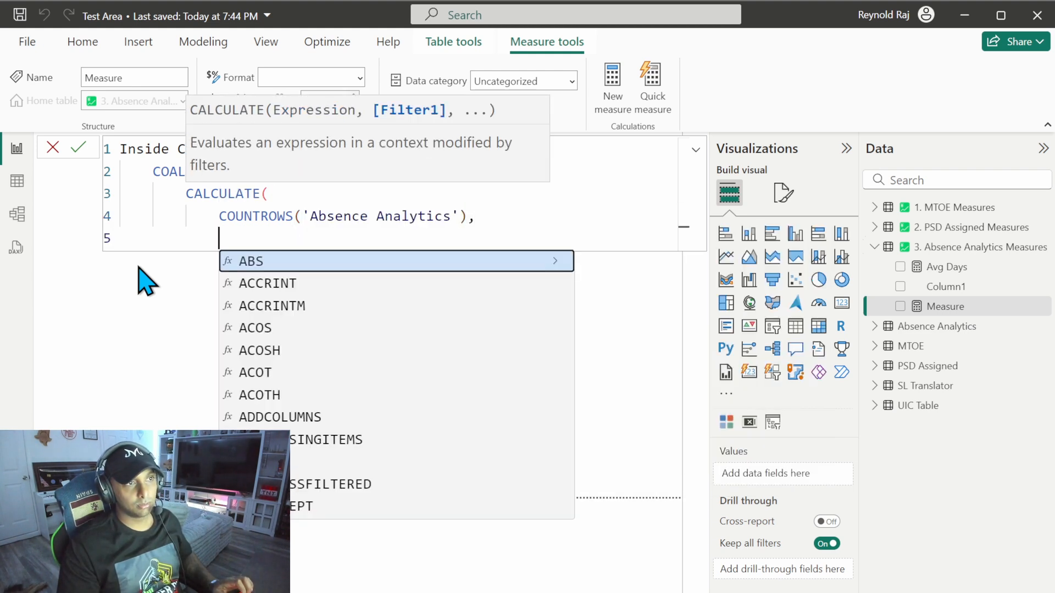
Step: Add the CALCULATE filter 'Absence Analytics'[Is Outside US] = "No"
type("i")
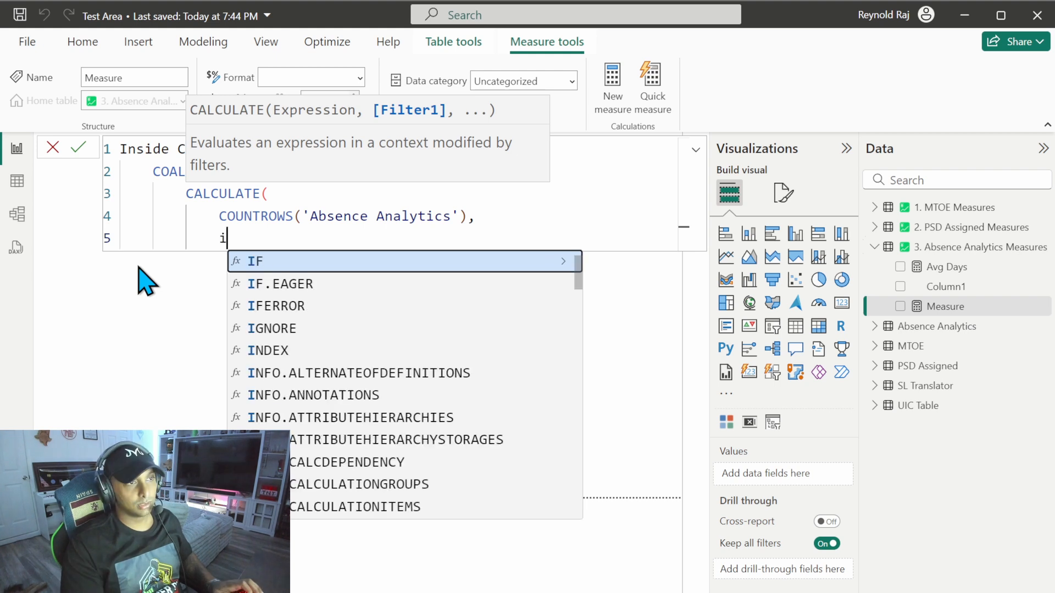
type("s out")
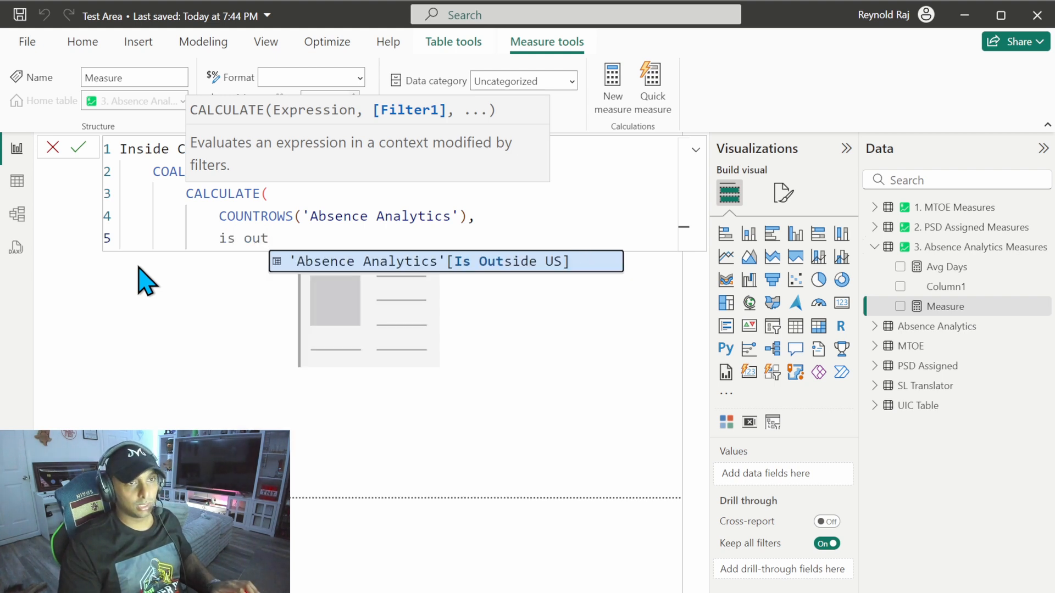
key("Tab")
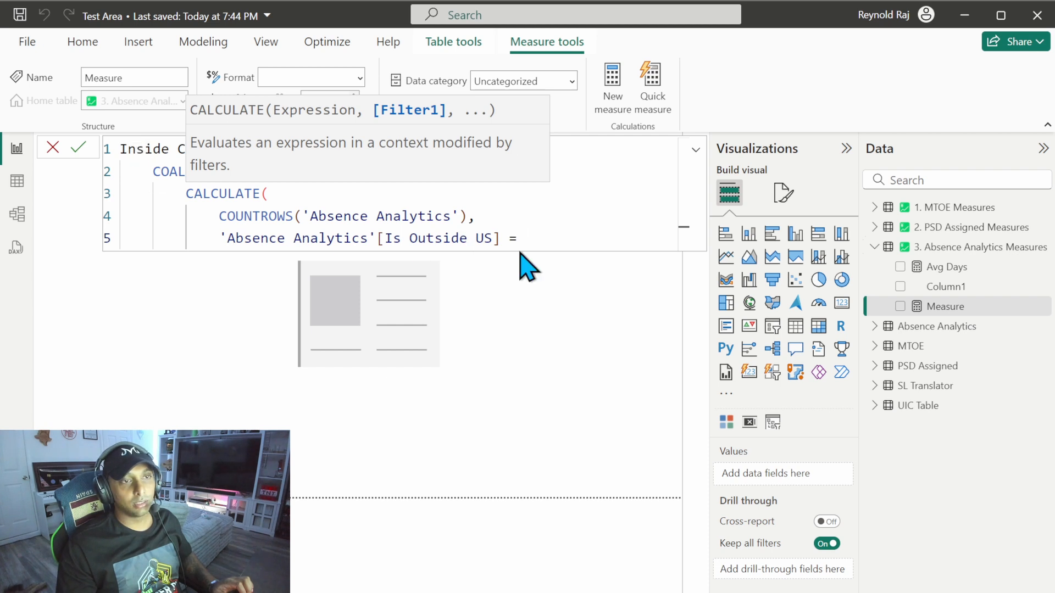
type("\"No\"")
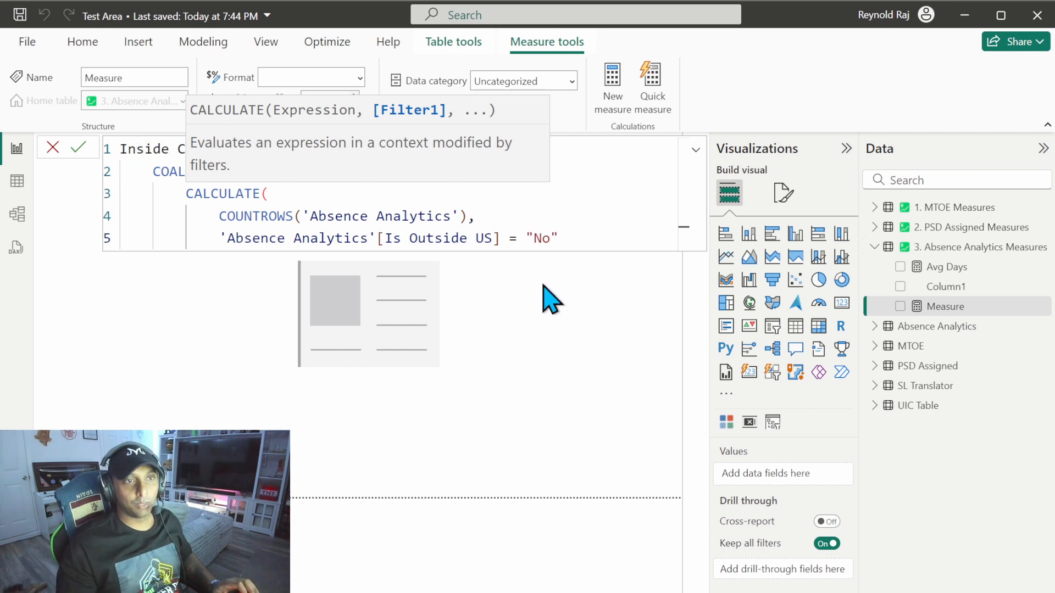
double_click(544, 238)
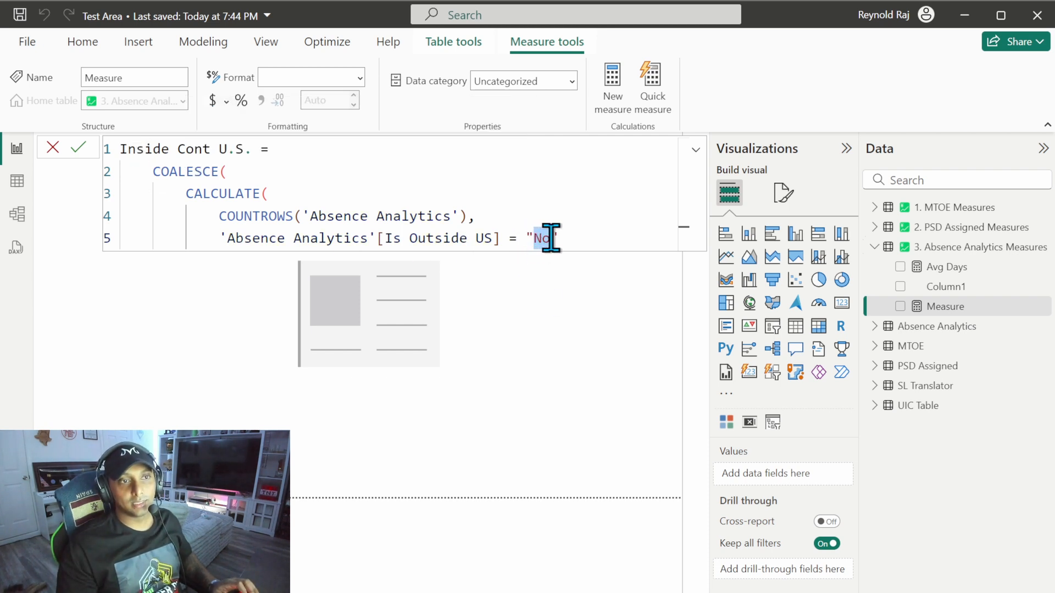
left_click(551, 245)
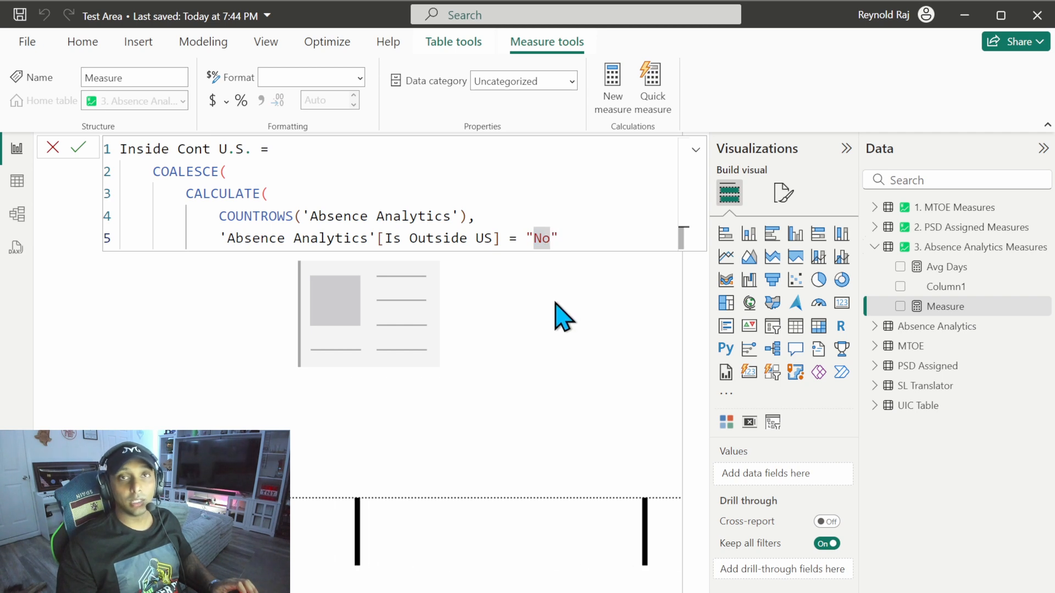
double_click(542, 242)
left_click(571, 242)
Step: Close CALCULATE, add 0 as the second COALESCE argument, and close COALESCE on its own line
key("Return")
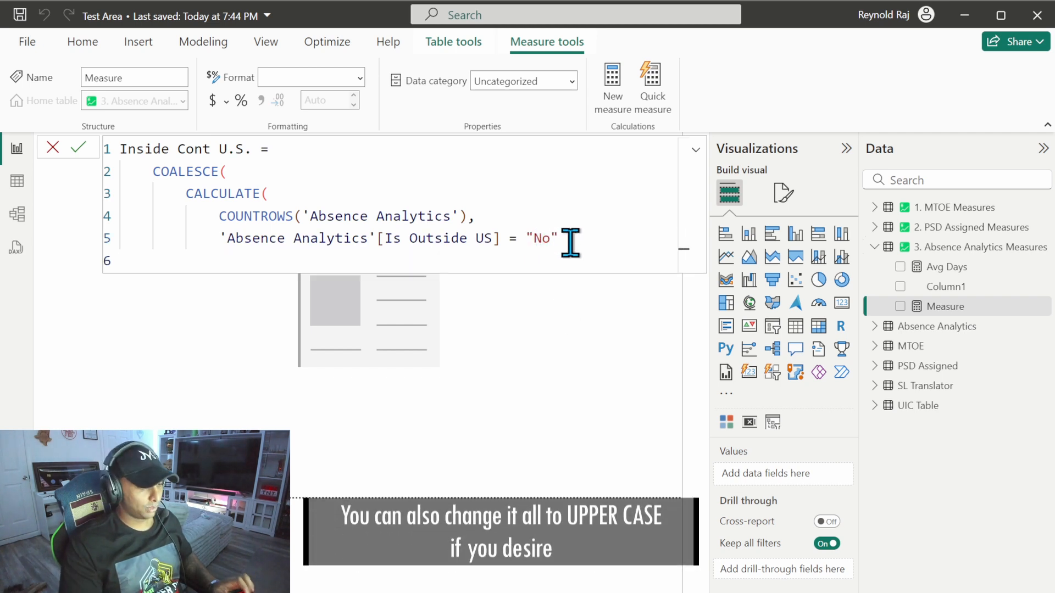
type(")")
key("Return")
type(",")
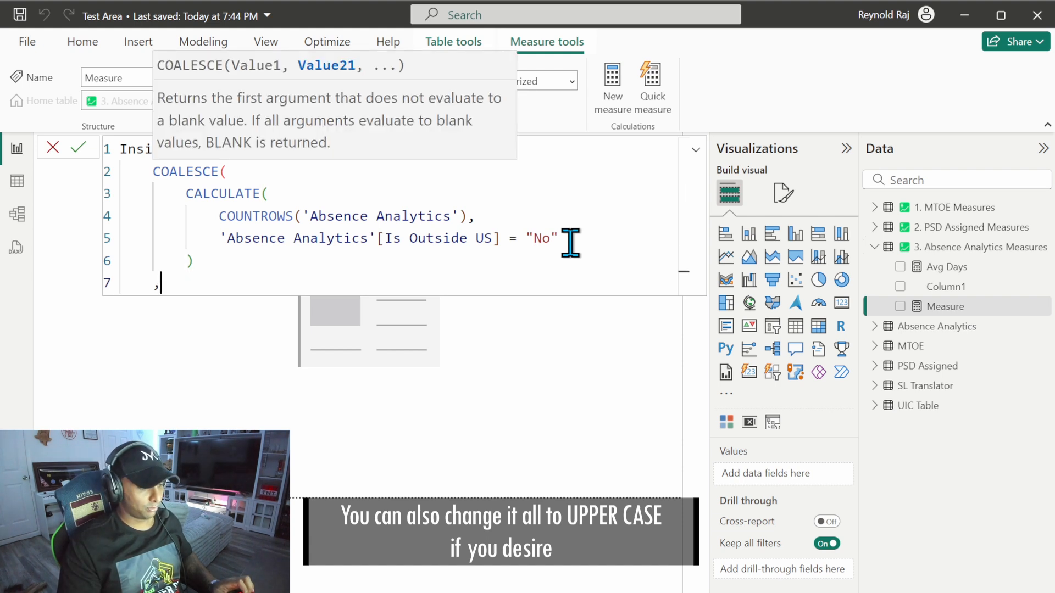
type("0")
key("Return")
type(")")
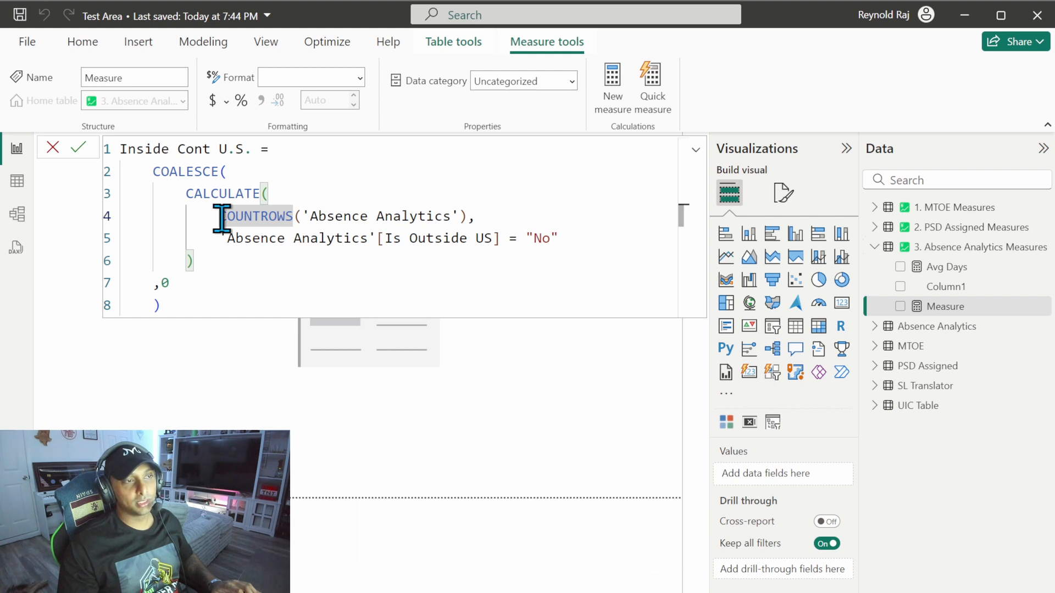
Step: Review the COUNTROWS expression, its filter and the COALESCE wrapper, and commit the Inside Cont U.S. measure
left_click_drag(217, 216, 469, 217)
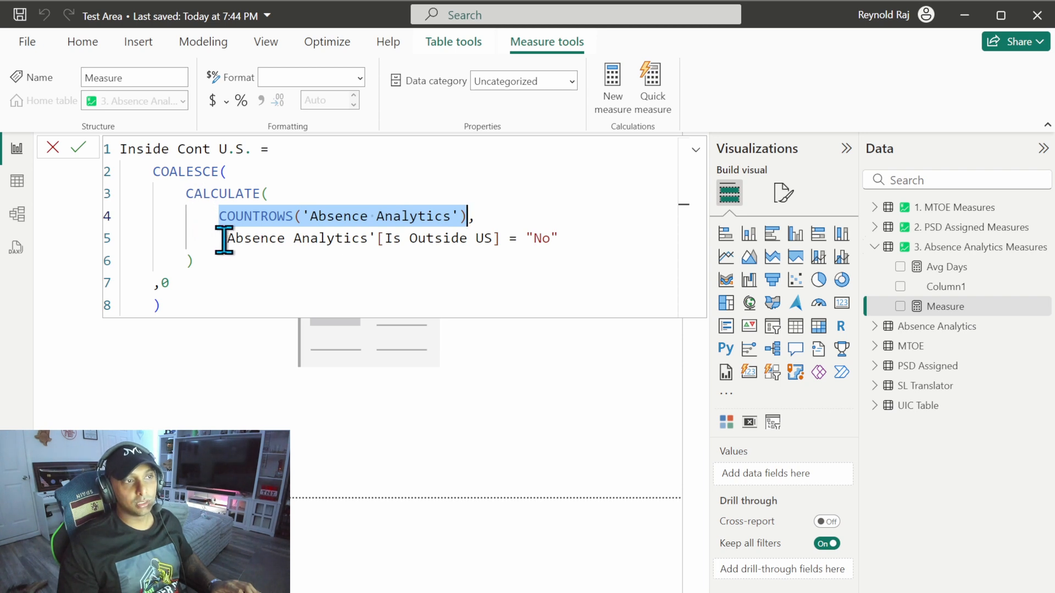
left_click_drag(224, 241, 552, 242)
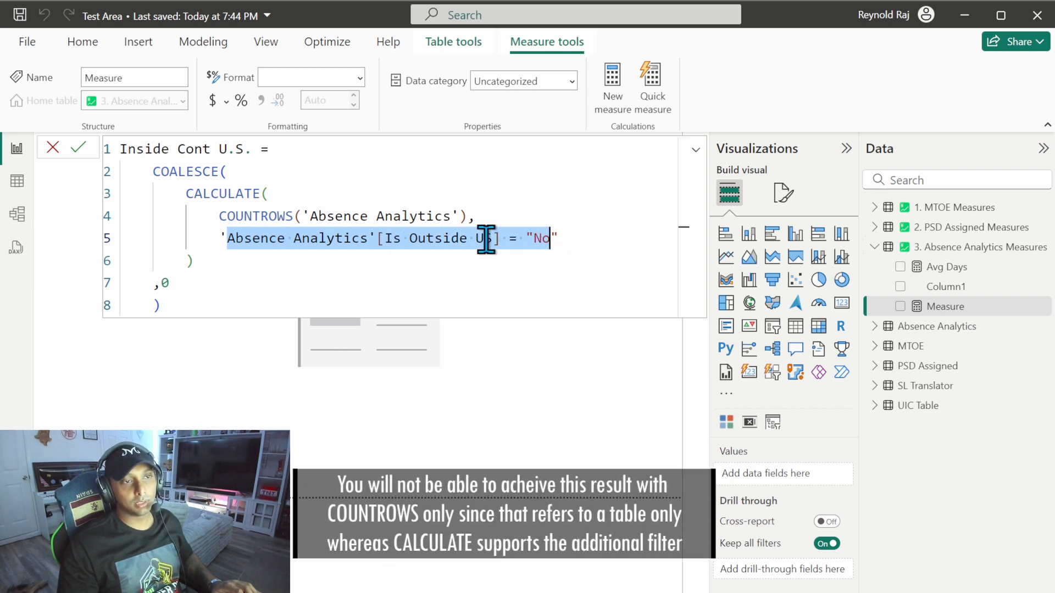
left_click(235, 262)
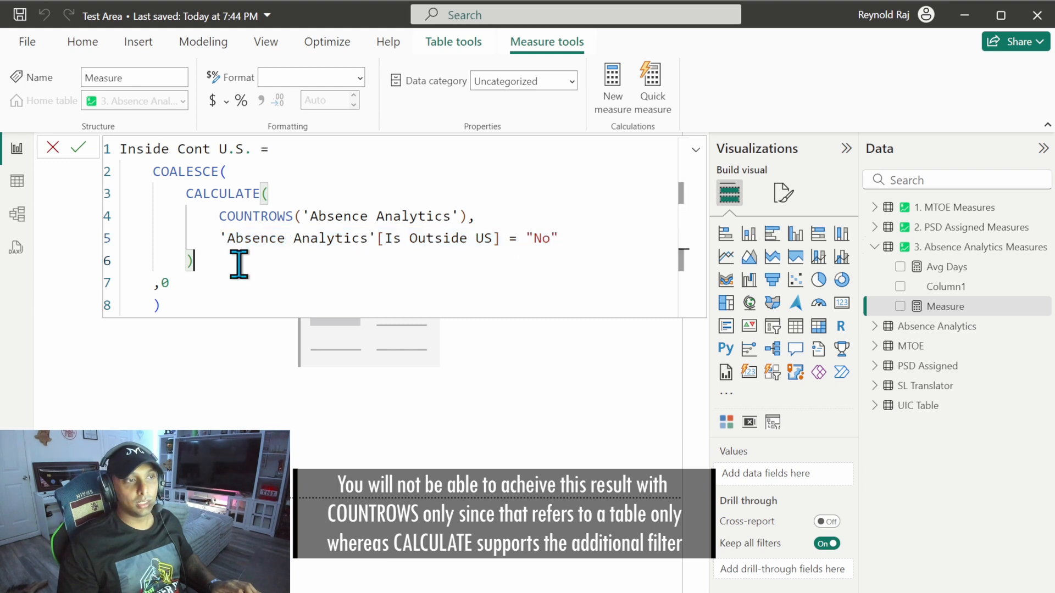
left_click(181, 308)
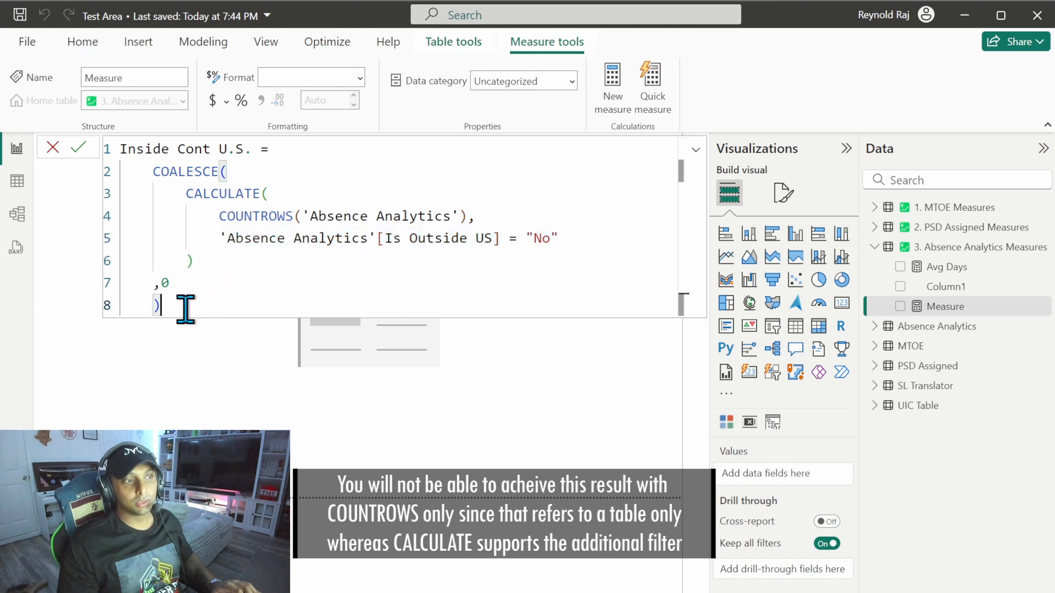
left_click_drag(154, 175, 223, 175)
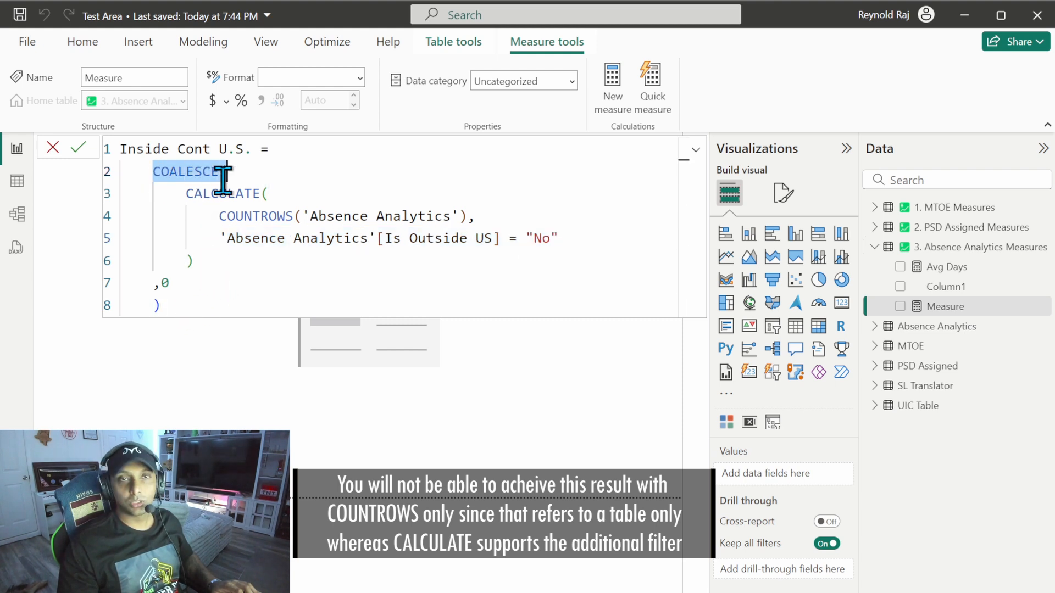
left_click(177, 277)
left_click(78, 147)
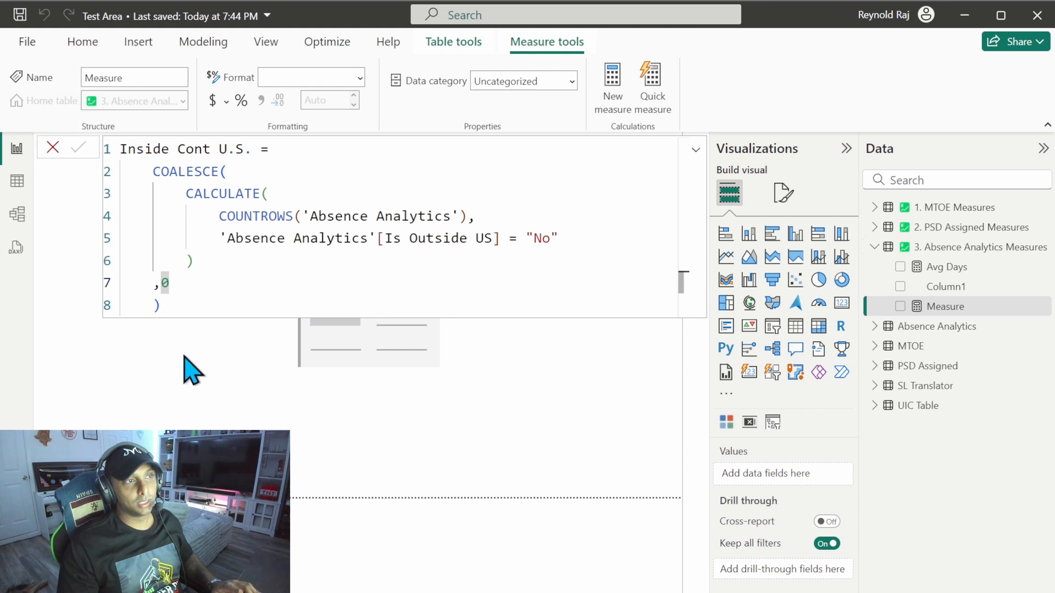
Step: Format the Inside Cont U.S. measure with a thousands separator and show it in the empty card
left_click(356, 355)
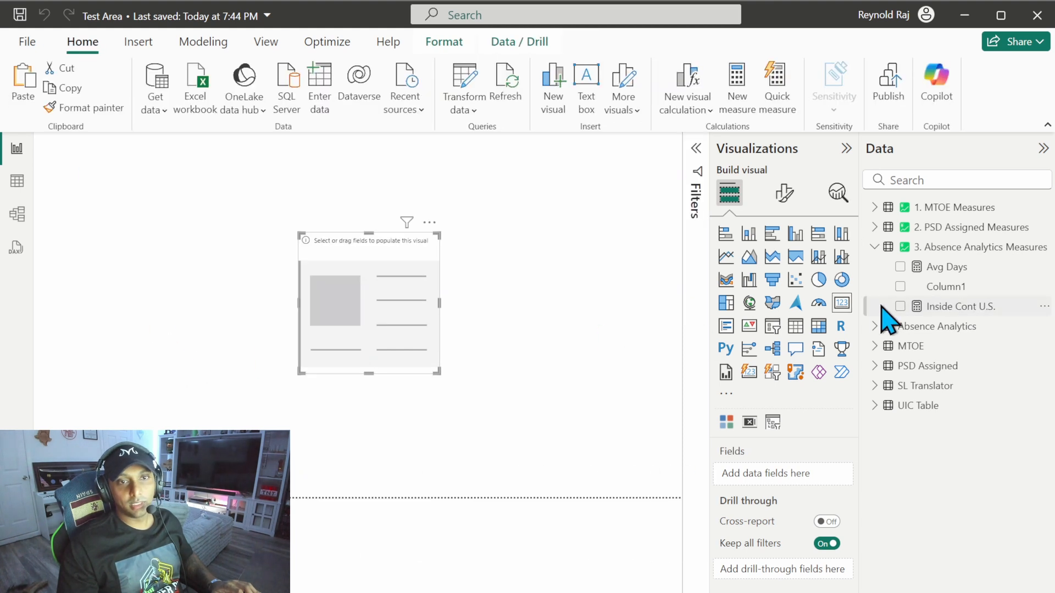
left_click(951, 306)
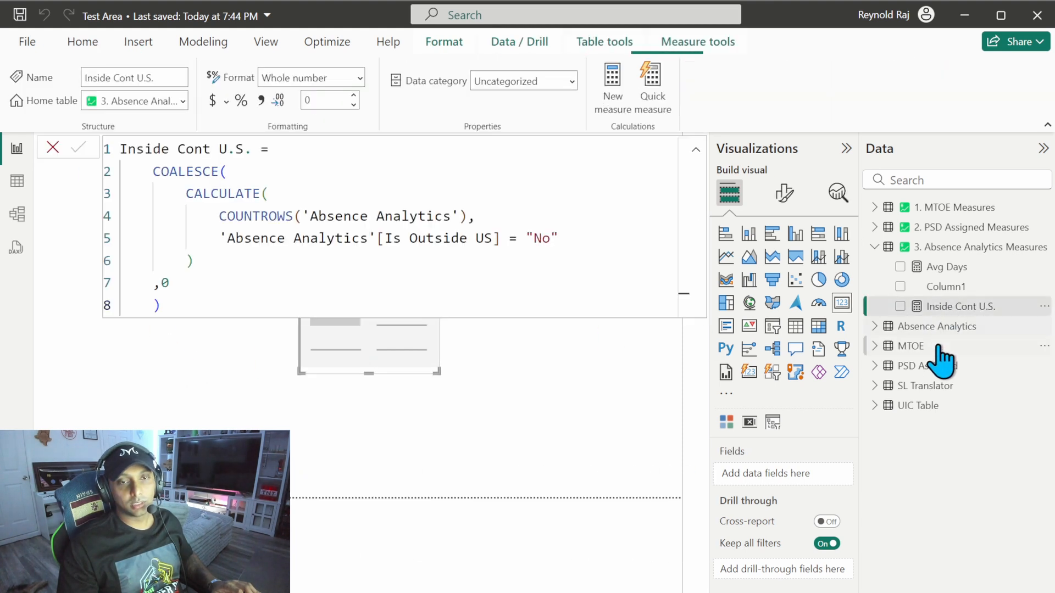
left_click(261, 101)
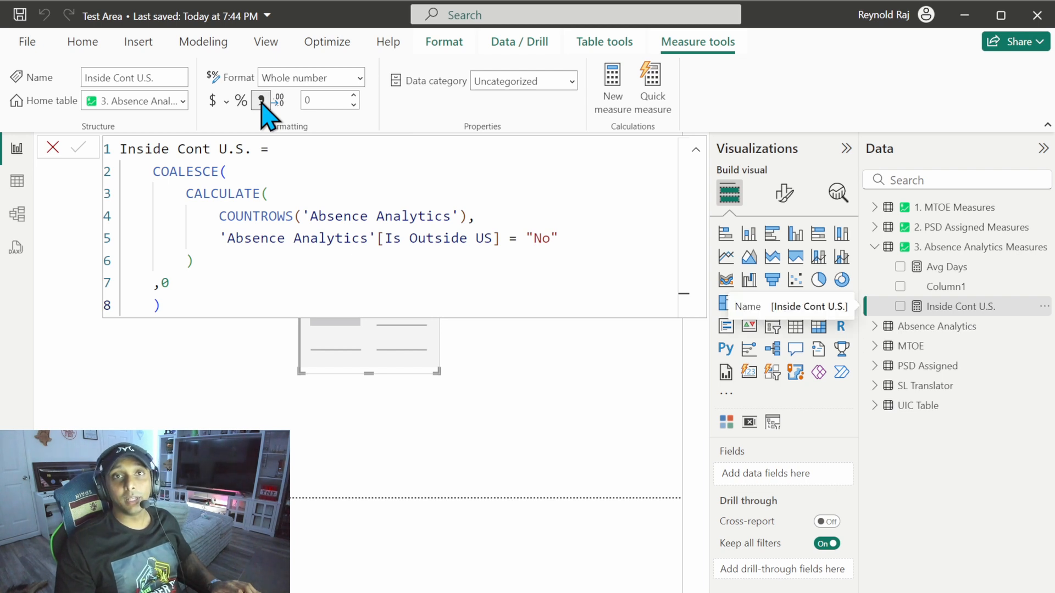
left_click(900, 306)
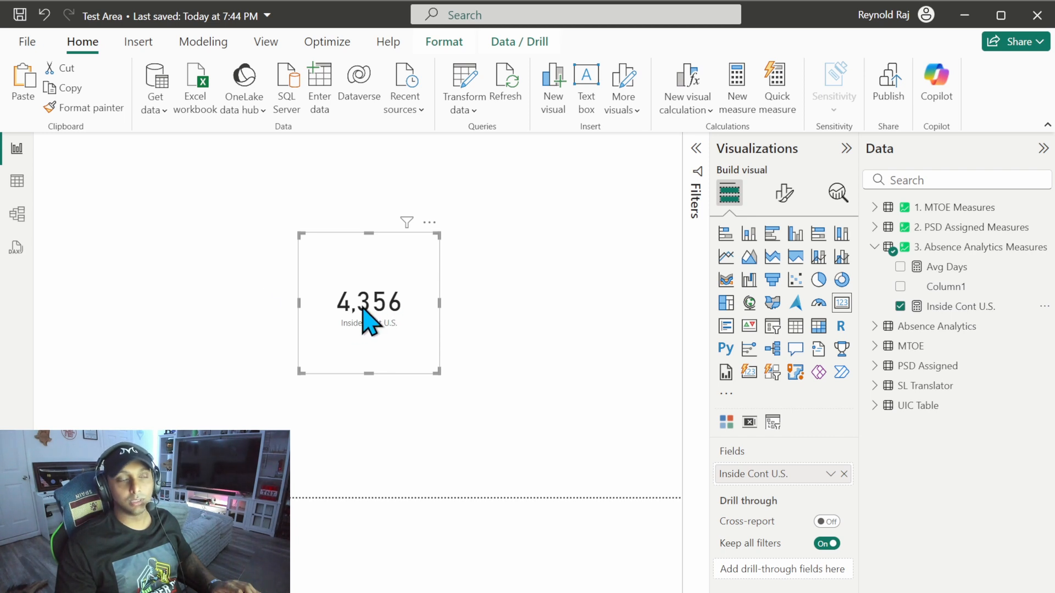
left_click(129, 238)
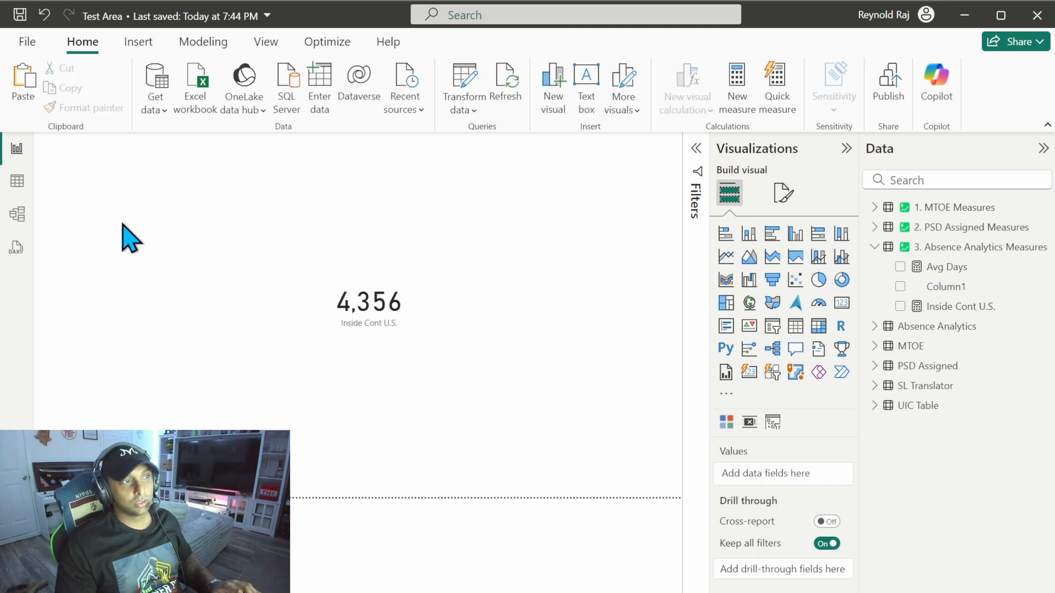
Step: Open the Absence Analytics table's data and filter the Is Outside US column to No to check the measure
left_click(17, 182)
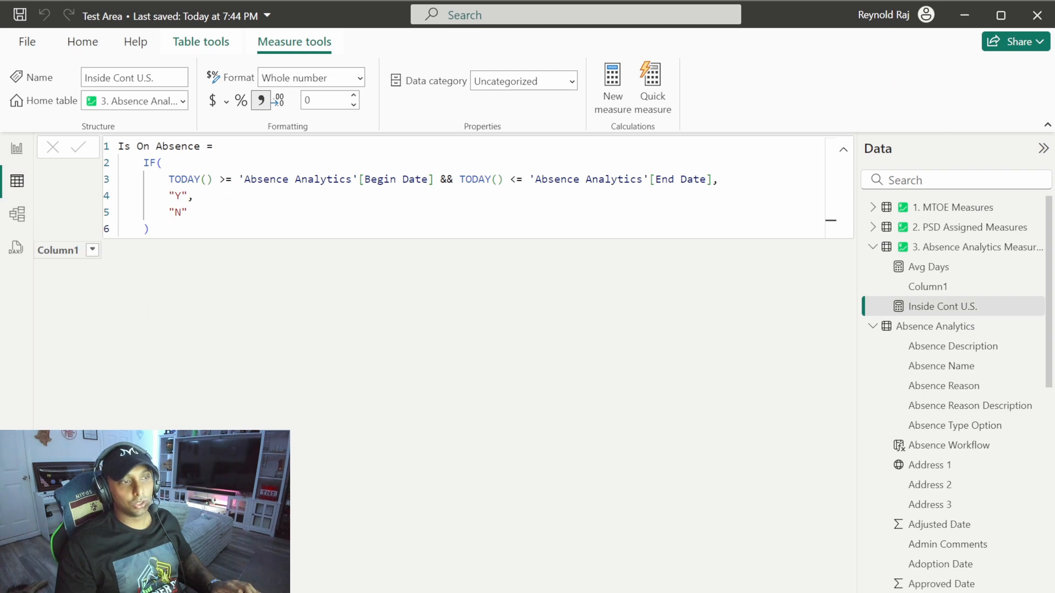
left_click(908, 328)
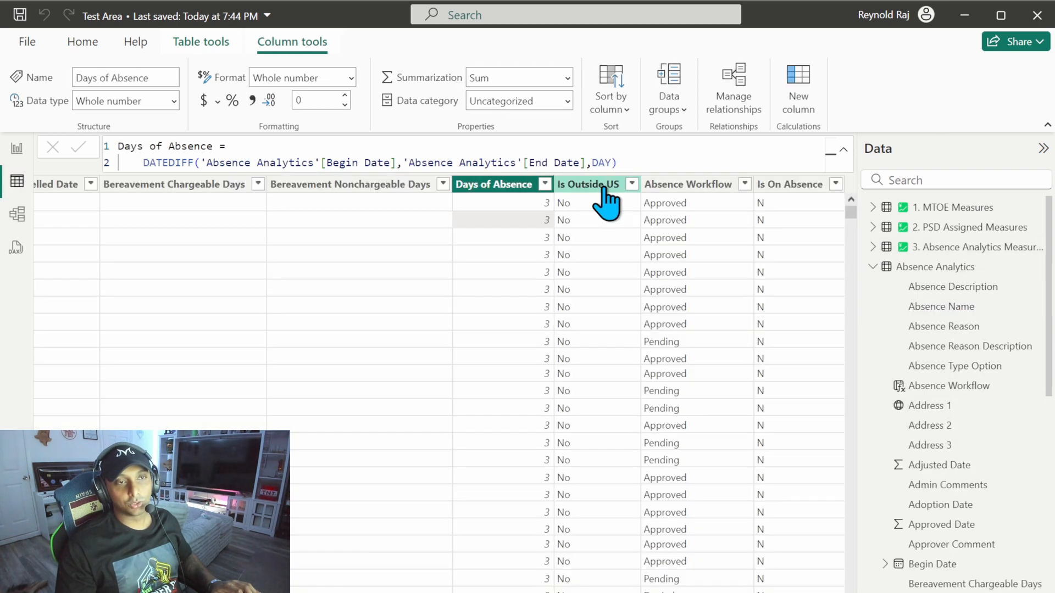
left_click(632, 185)
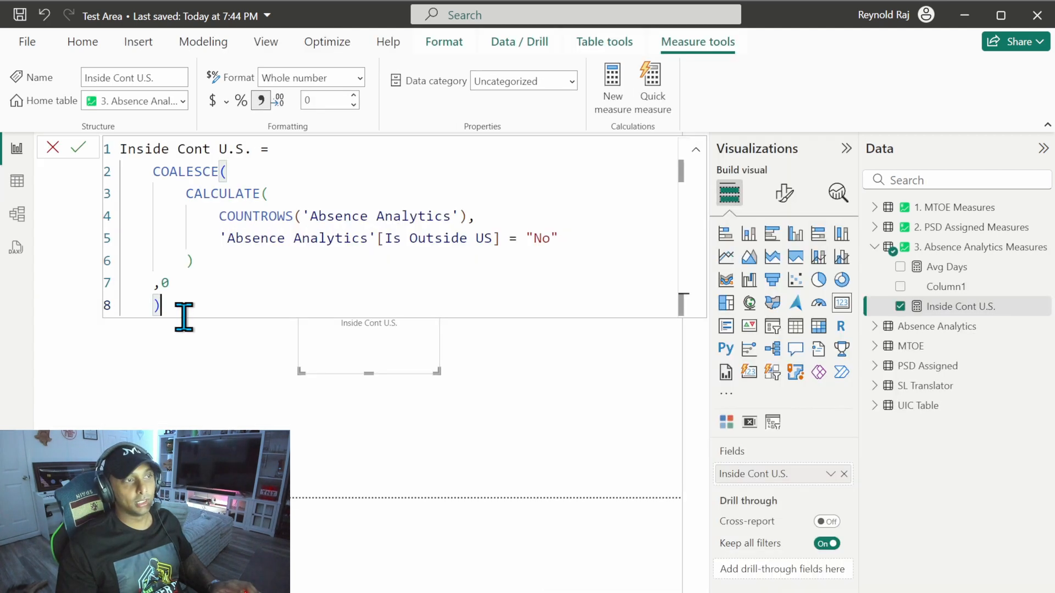
Step: Copy the whole Inside Cont U.S. formula and paste it into a new measure in the 3. Absence Analytics Measures table
left_click_drag(182, 314, 119, 147)
key("ctrl+c")
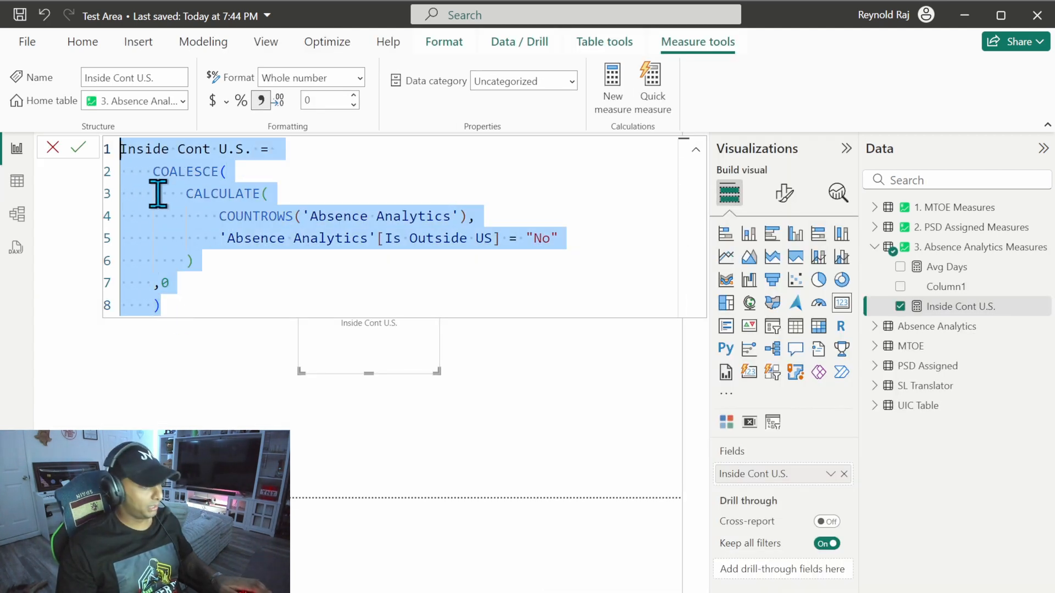
key("Escape")
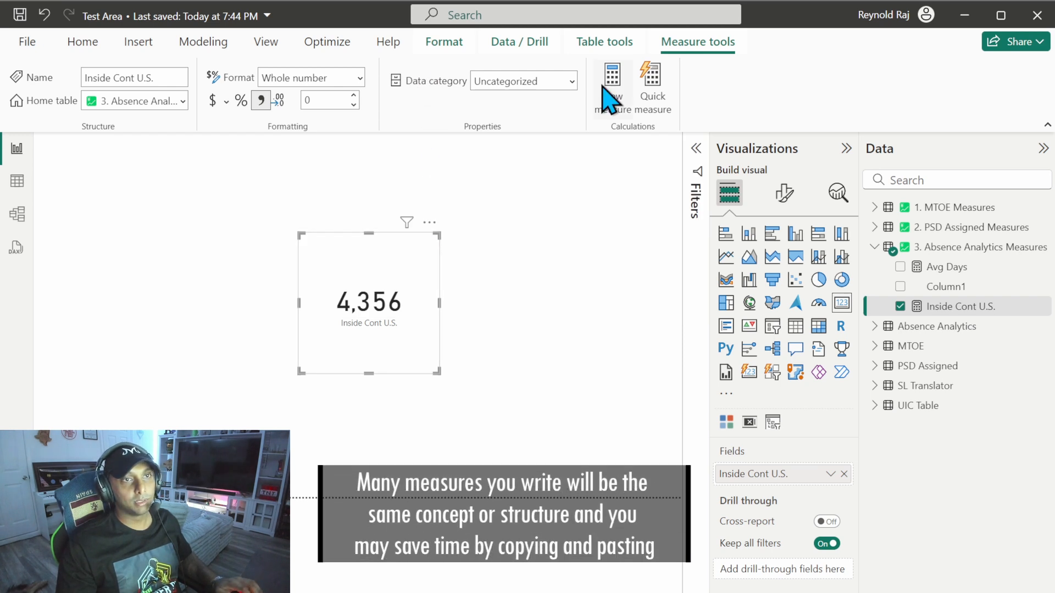
left_click(929, 247)
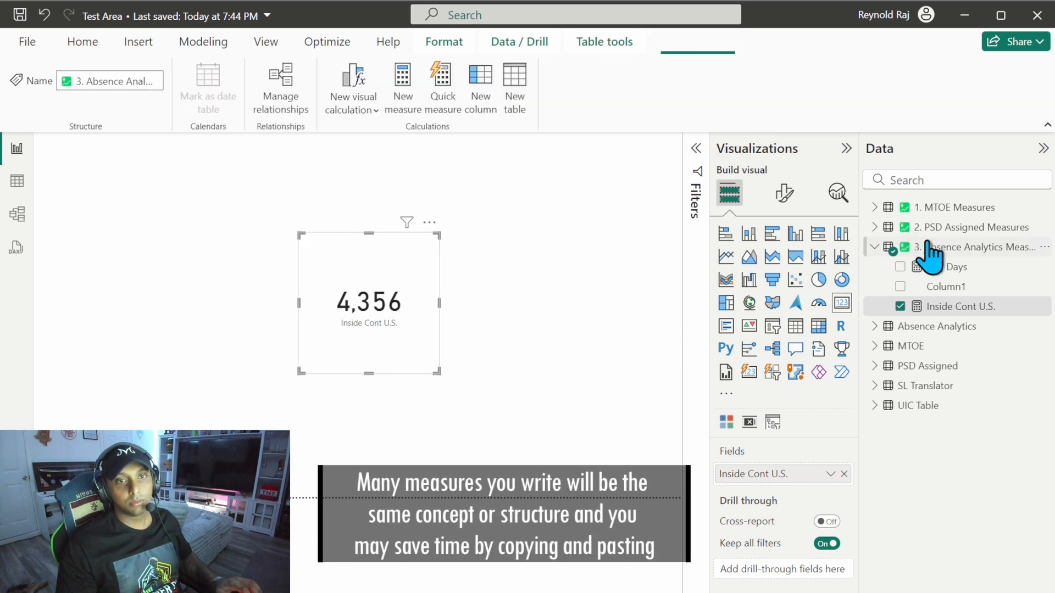
left_click(402, 88)
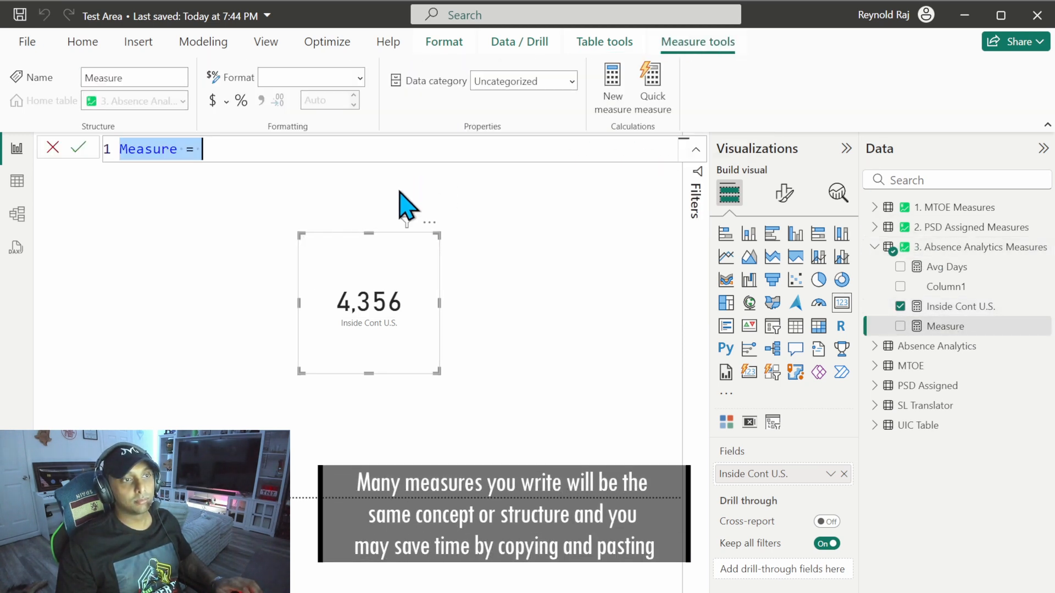
key("ctrl+v")
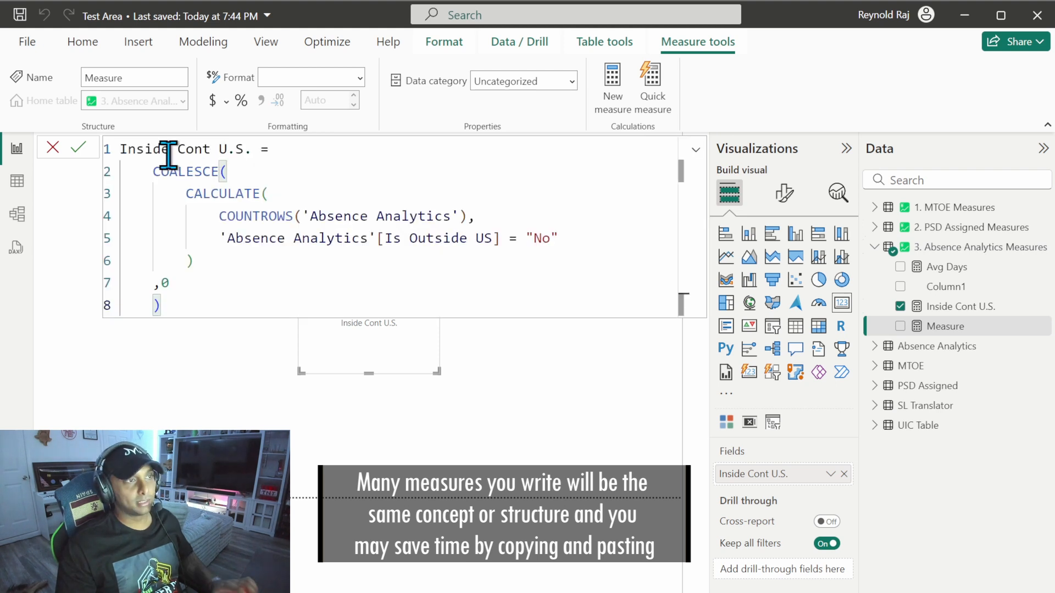
Step: Rename the pasted measure Outside Cont U.S., change its Is Outside US filter value to "Yes", and commit it
left_click_drag(137, 149, 112, 149)
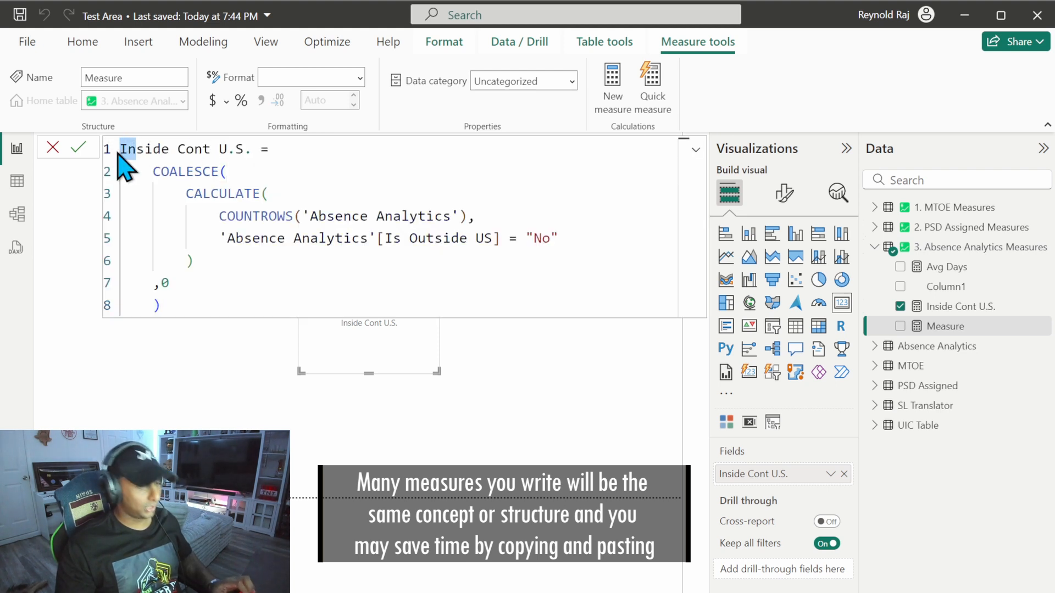
type("Out")
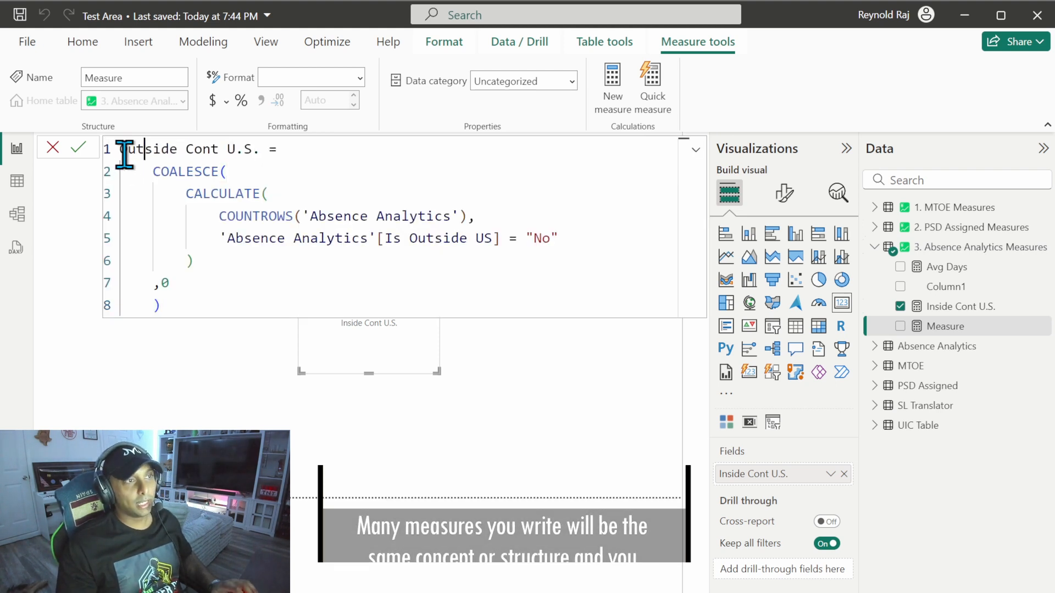
left_click_drag(552, 238, 536, 241)
type("Yes")
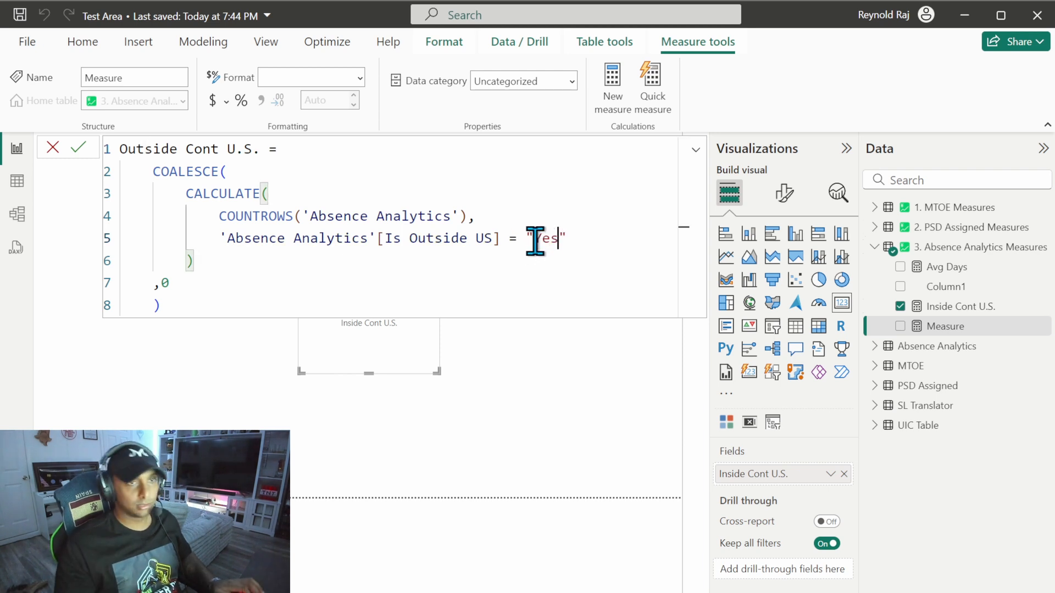
left_click(79, 147)
Step: Show the Outside Cont U.S. measure in the card to check it, and empty the card again
left_click(298, 408)
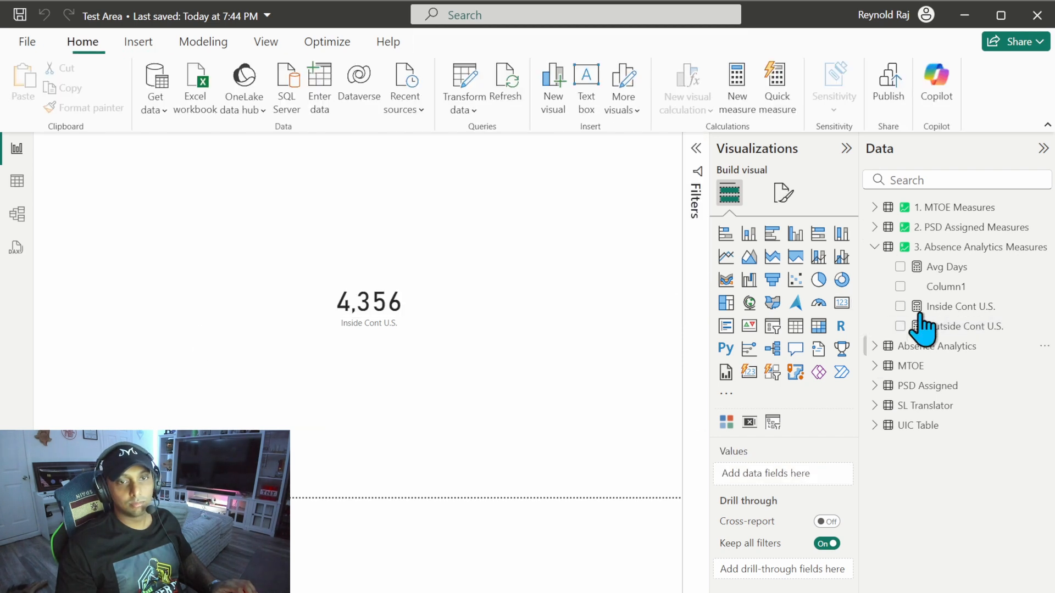
left_click(947, 327)
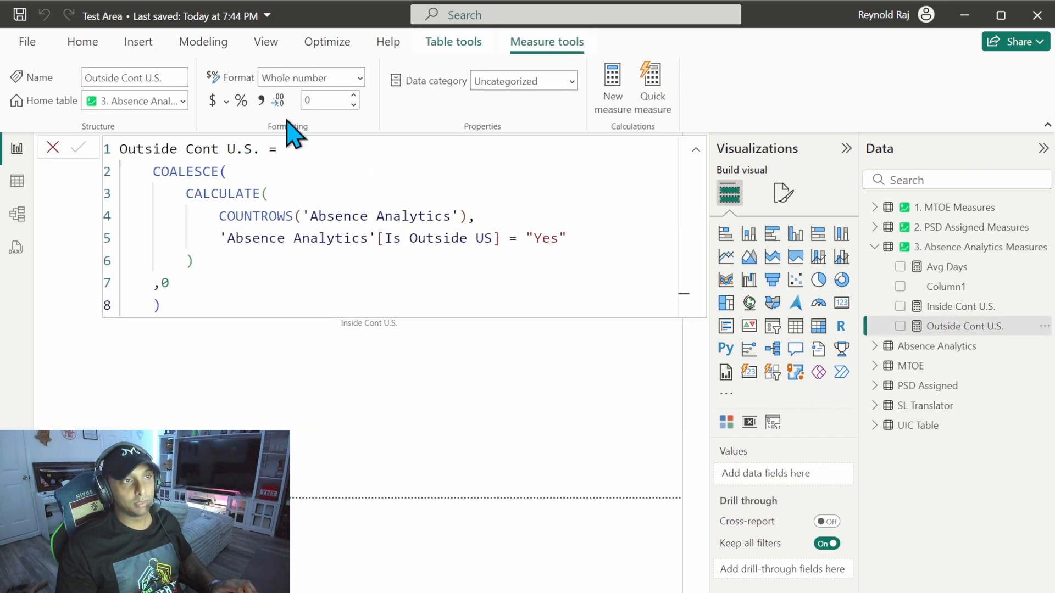
left_click(900, 326)
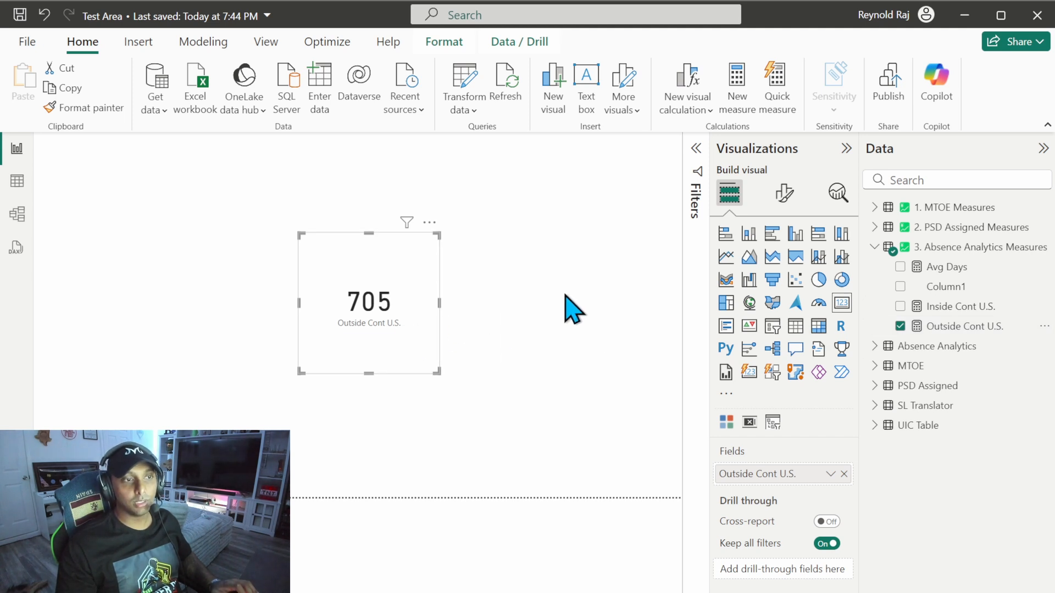
key("ctrl+z")
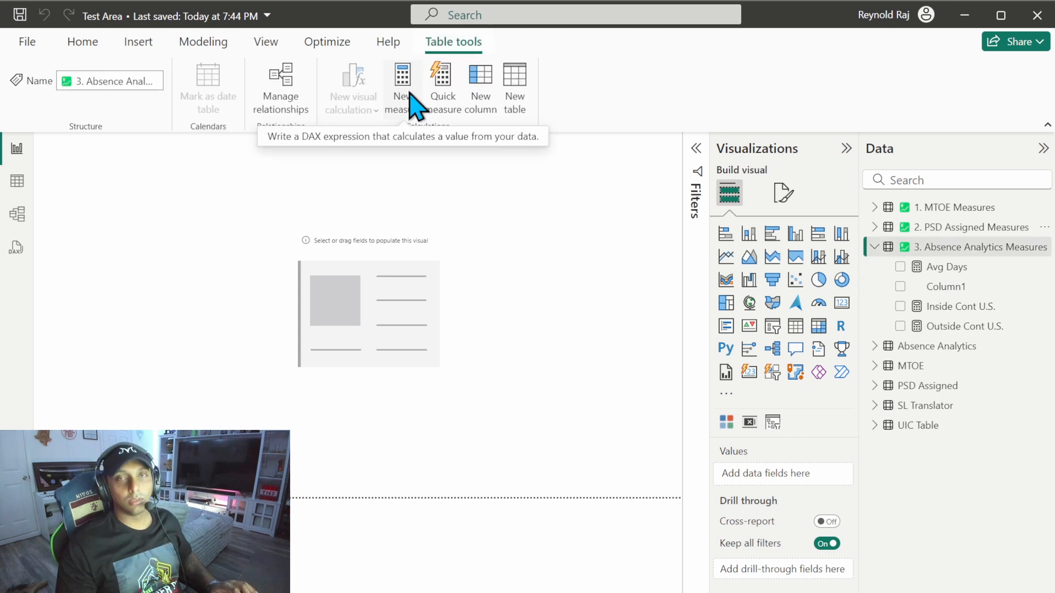
Step: Create a new measure in the 3. Absence Analytics Measures table and name it Pending W/I 10 Days
left_click(405, 78)
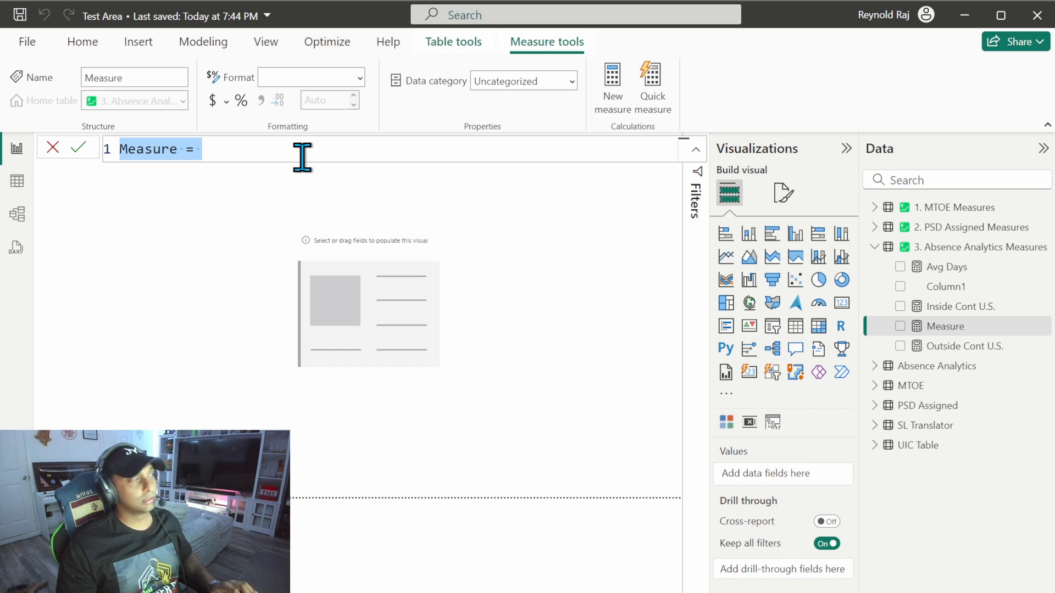
type("Pending W")
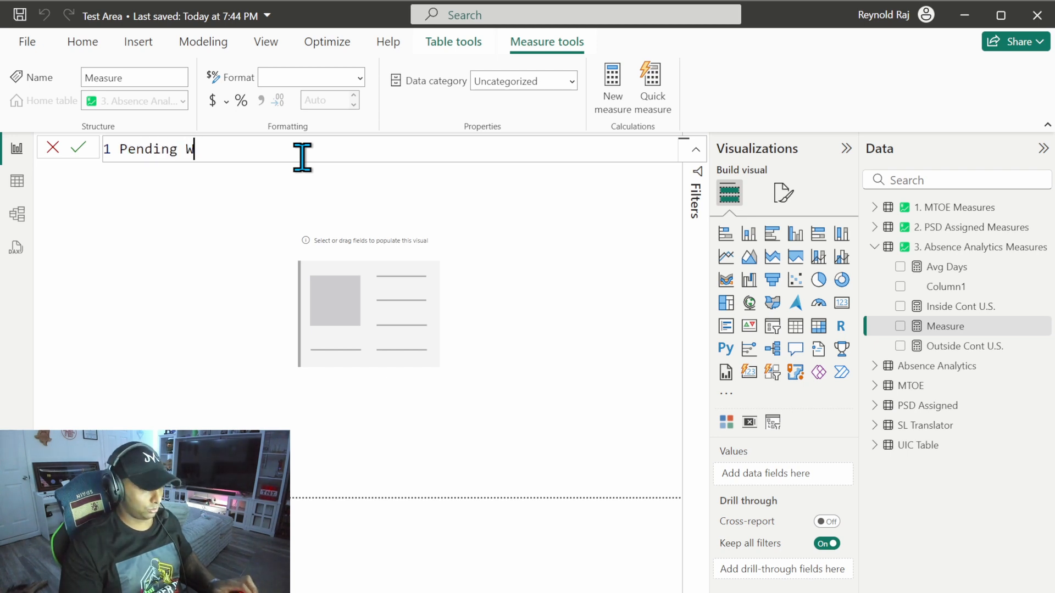
type("/I 10 Da")
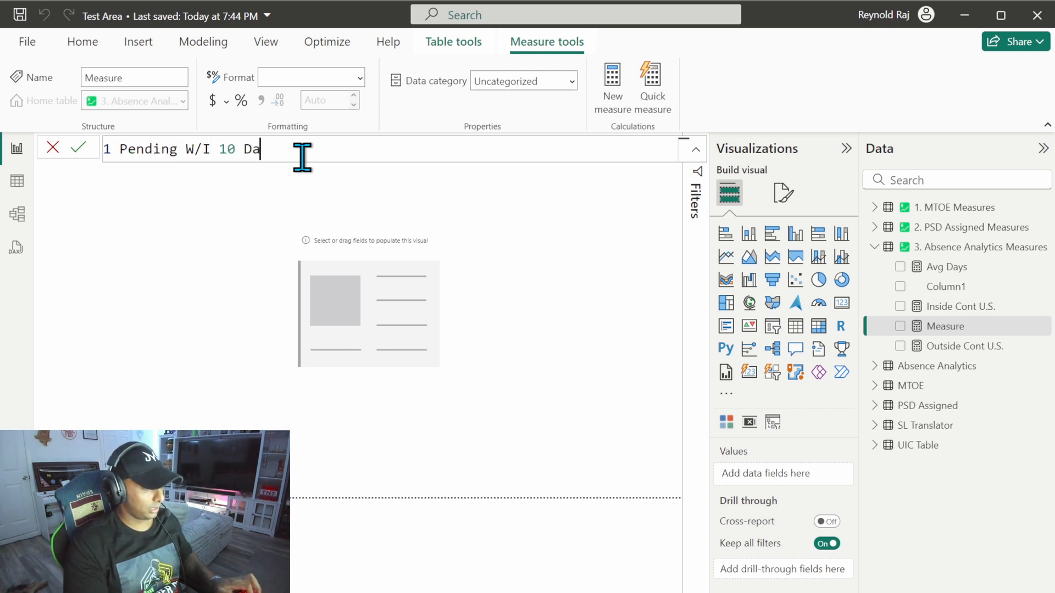
type("ys =")
key("shift+Return")
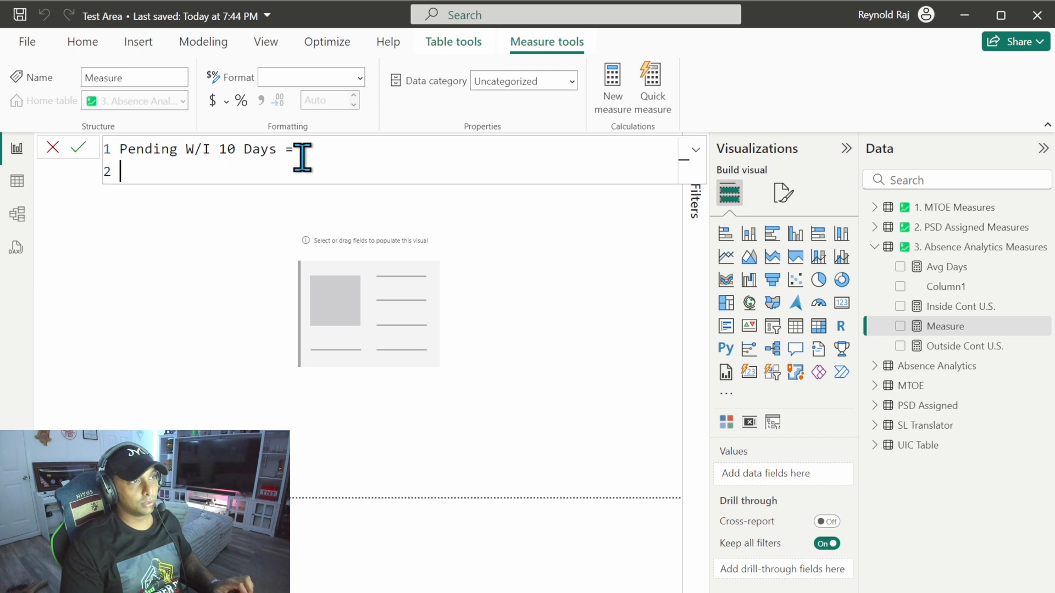
Step: Open COALESCE with a nested CALCULATE, using COUNTROWS('Absence Analytics') as the expression, each function on its own line
type("COA")
key("Tab")
key("shift+Return")
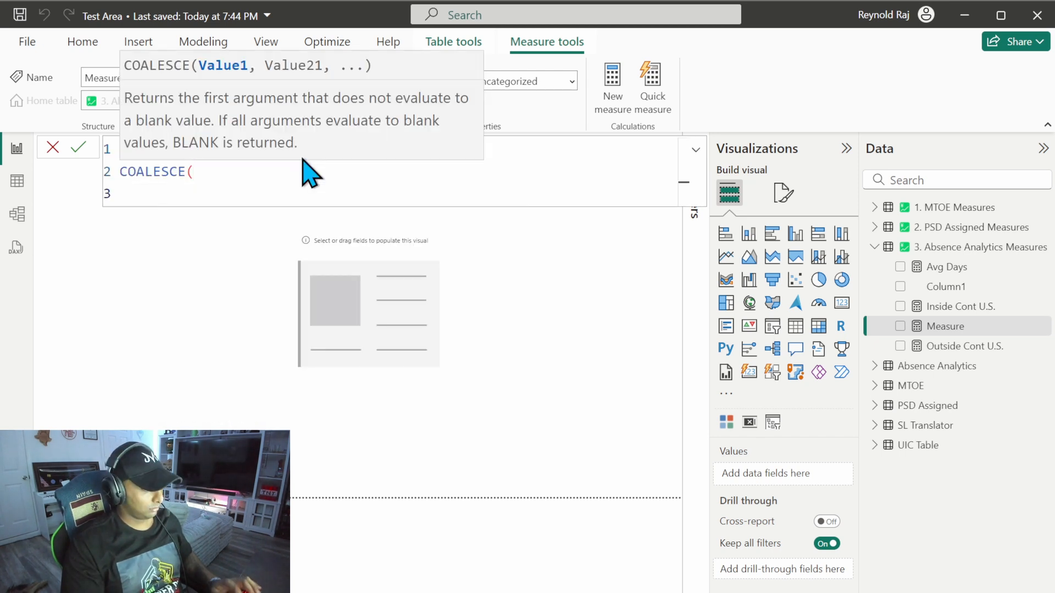
type("calc")
key("Tab")
key("shift+Return")
type("cou")
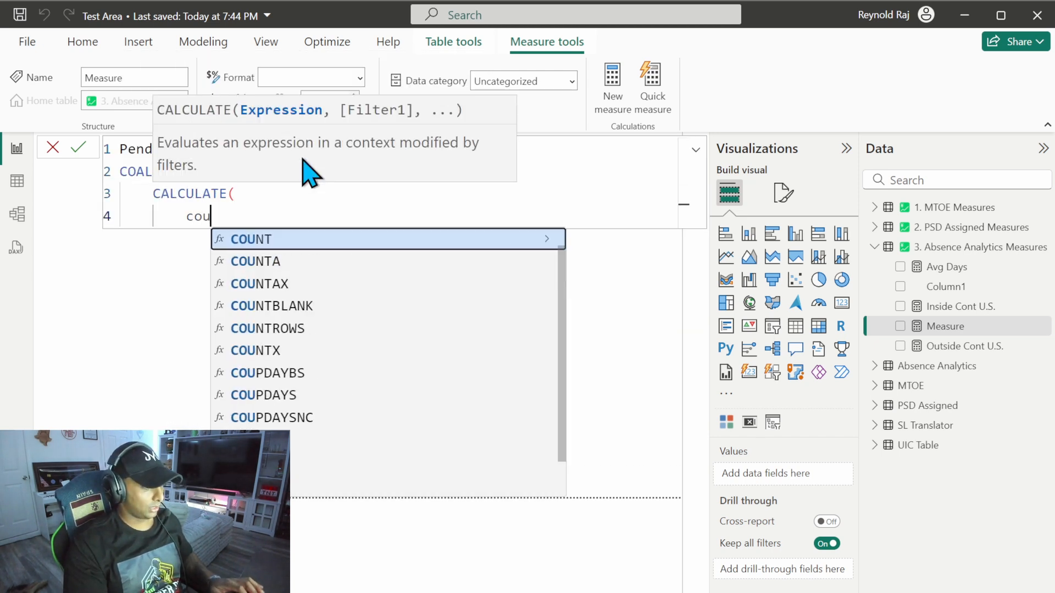
type("ntr")
key("Tab")
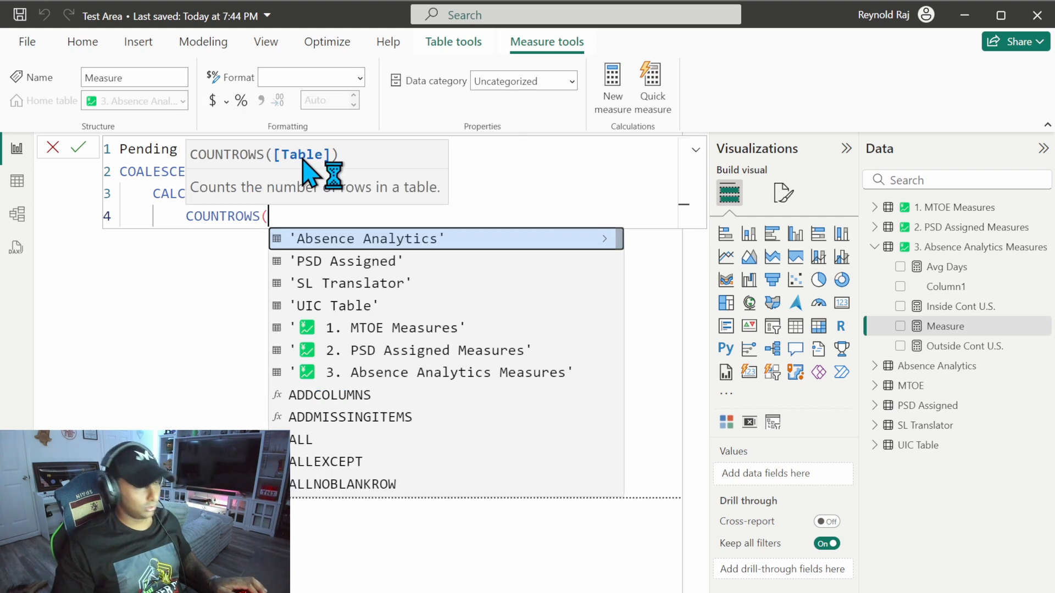
key("Tab")
type("),")
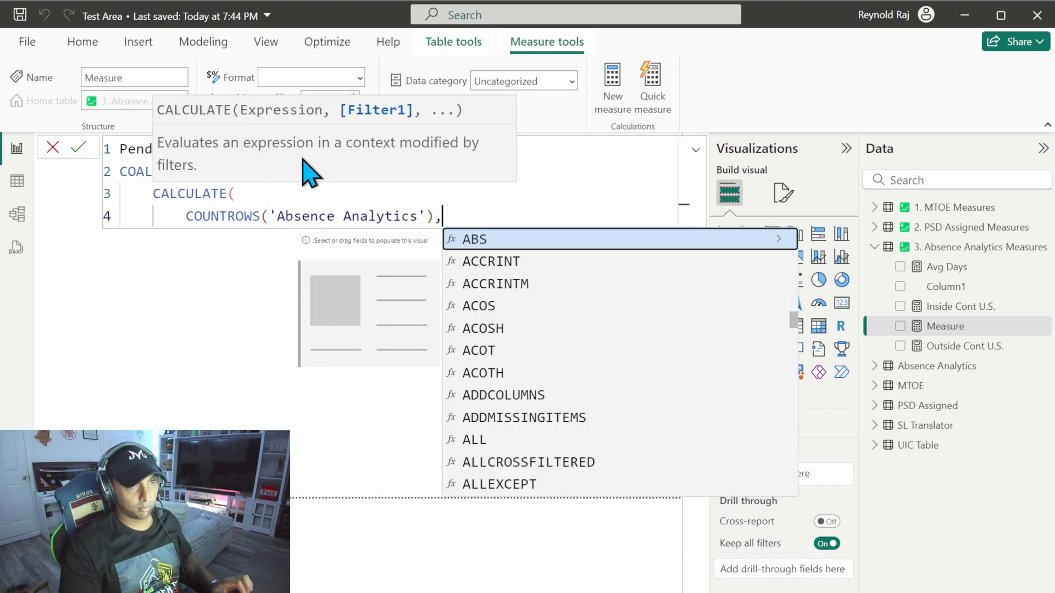
key("shift+Return")
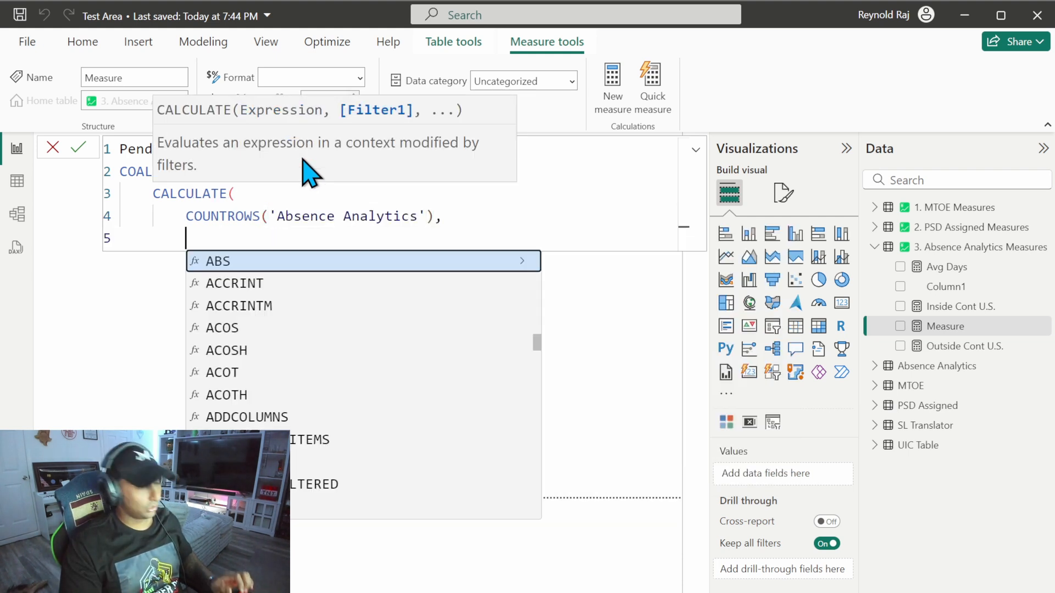
Step: Add the filter condition 'Absence Analytics'[Workflow Status] = "P" and continue it with &&
type("work")
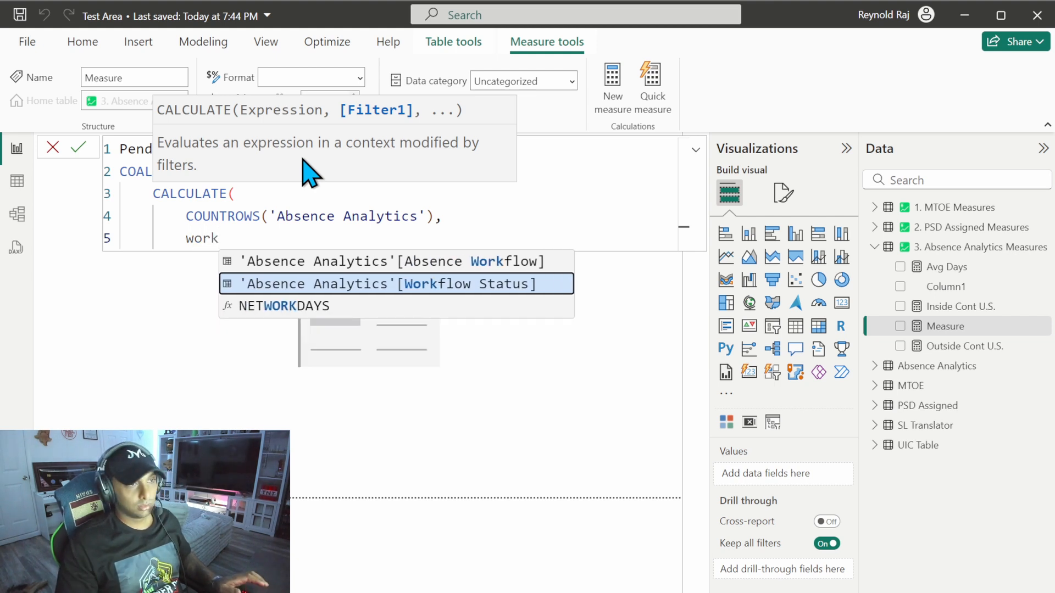
key("Tab")
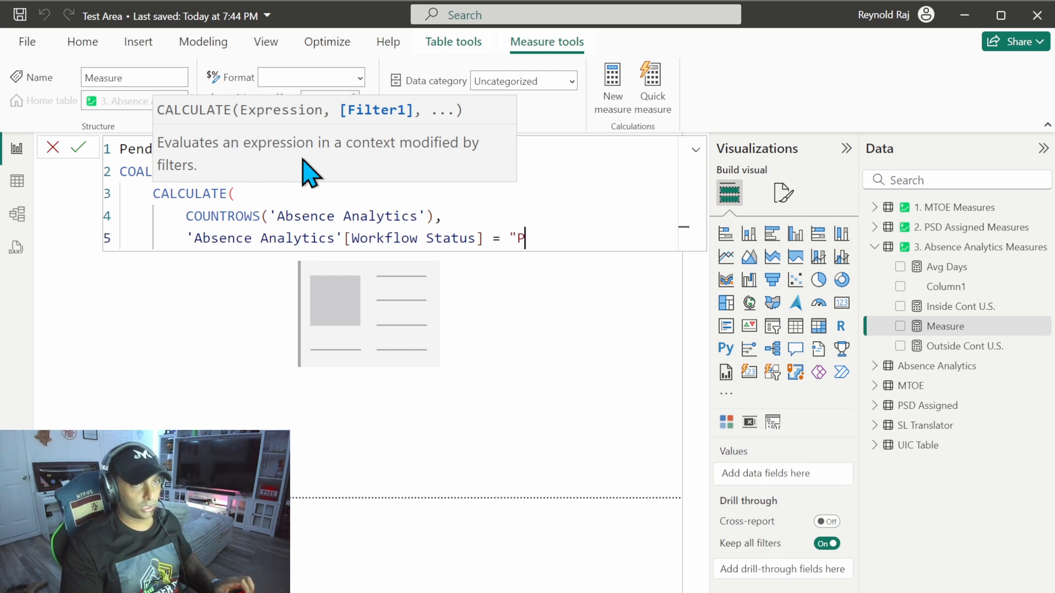
type("= \"P\" &&")
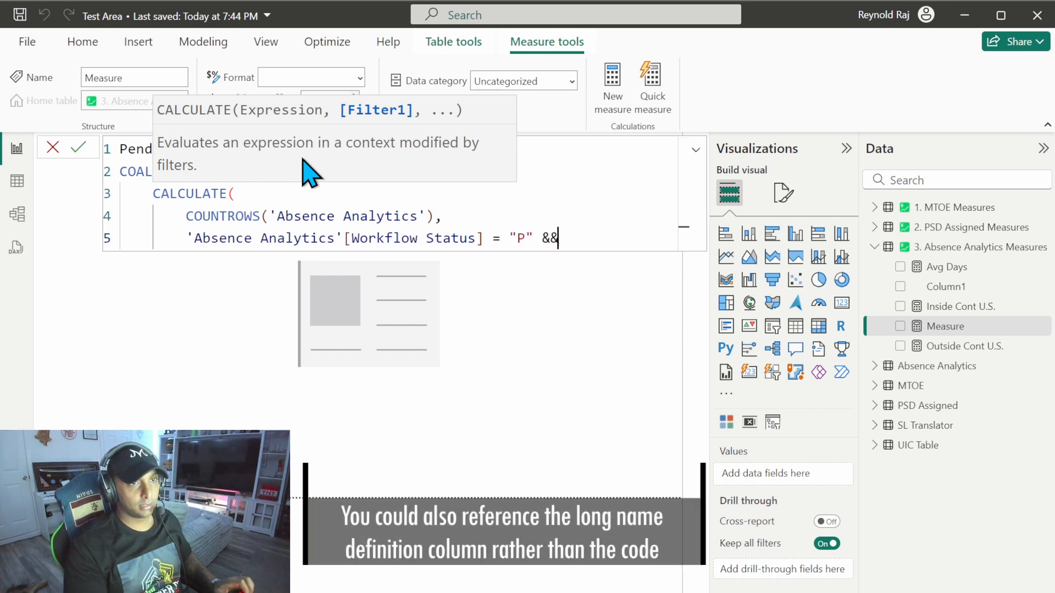
Step: Add the condition 'Absence Analytics'[Begin Date] <= TODAY() + 10 on a new line, followed by &&
key("shift+Return")
type("begin")
key("Tab")
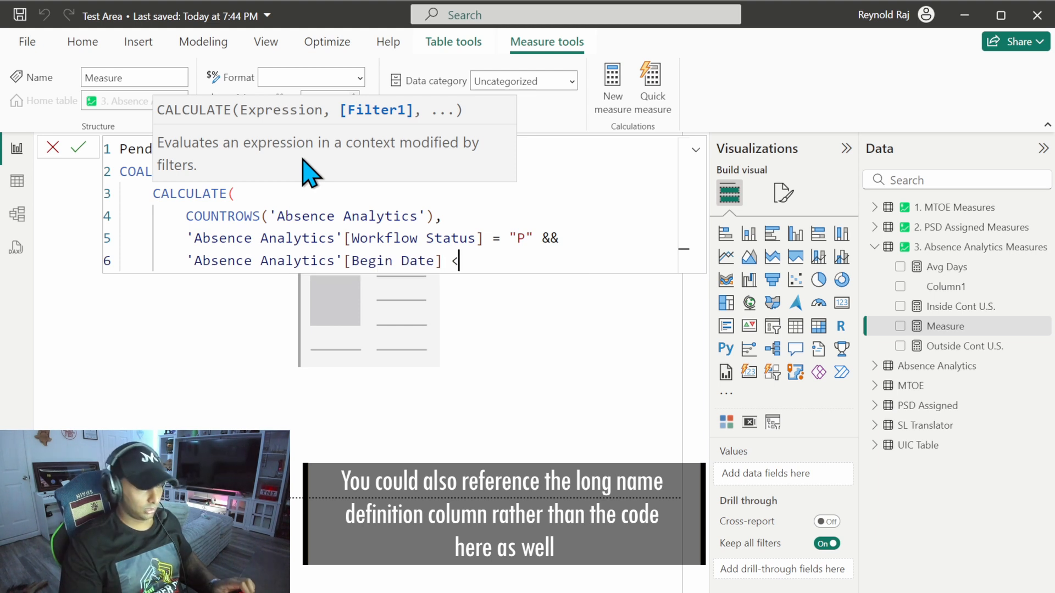
type("<= today")
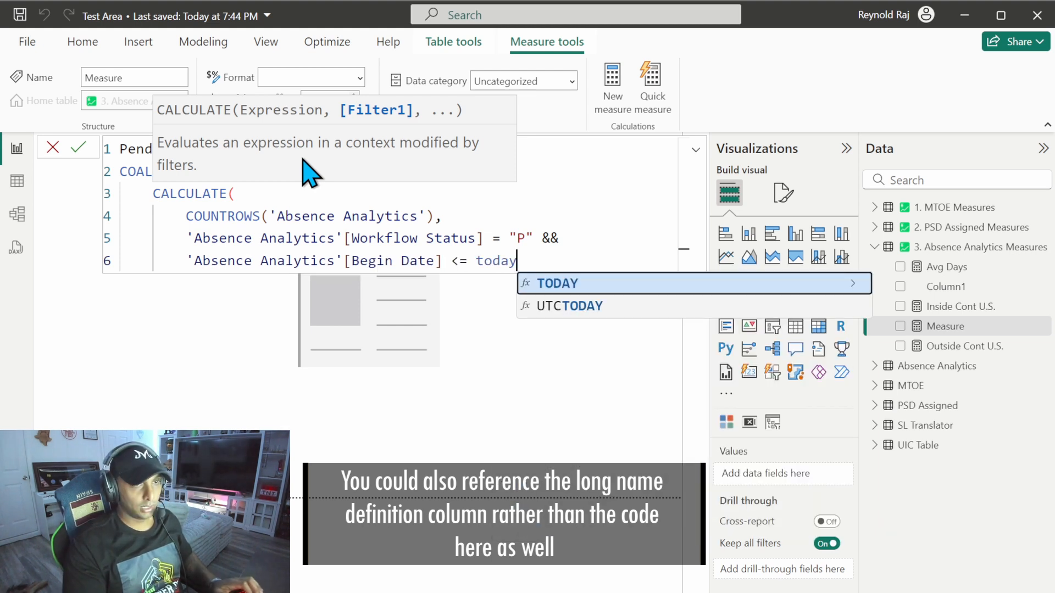
key("Tab")
type(") + 1")
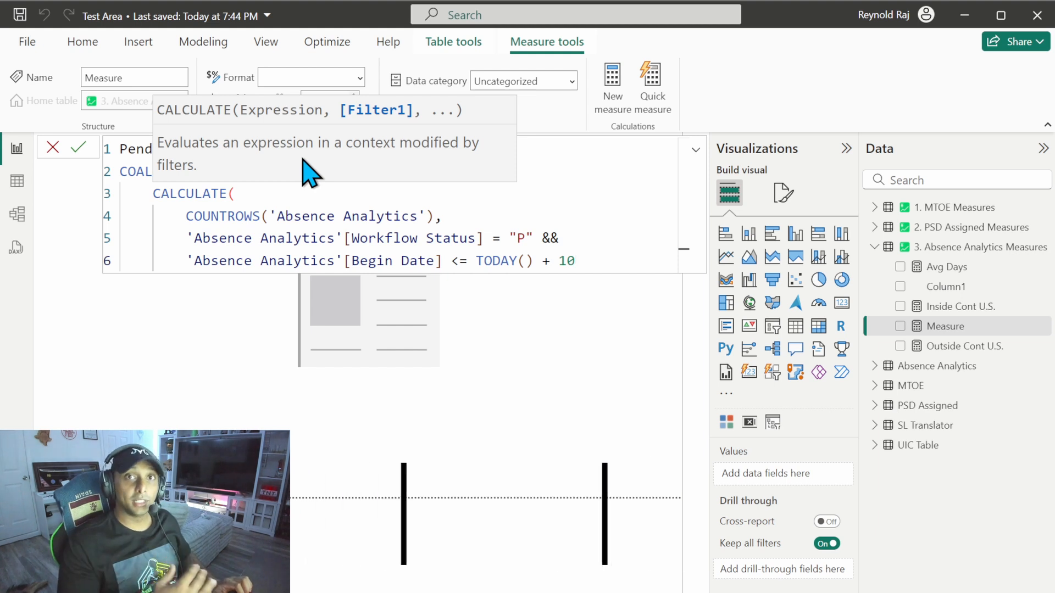
type("0 &&")
key("shift+Return")
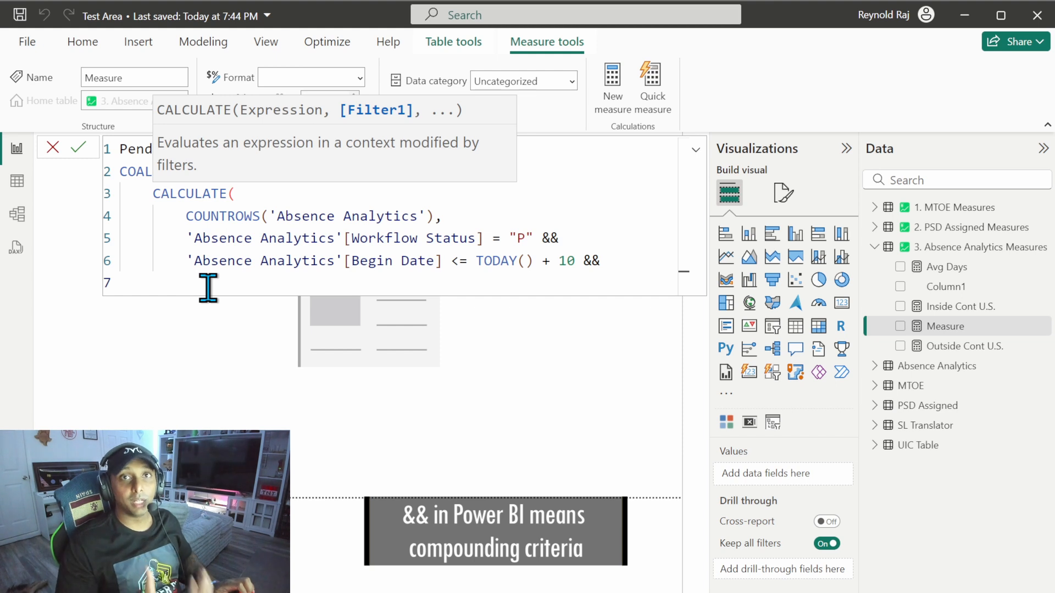
Step: Add the last filter condition, 'Absence Analytics'[End Date] >= TODAY()
type("end")
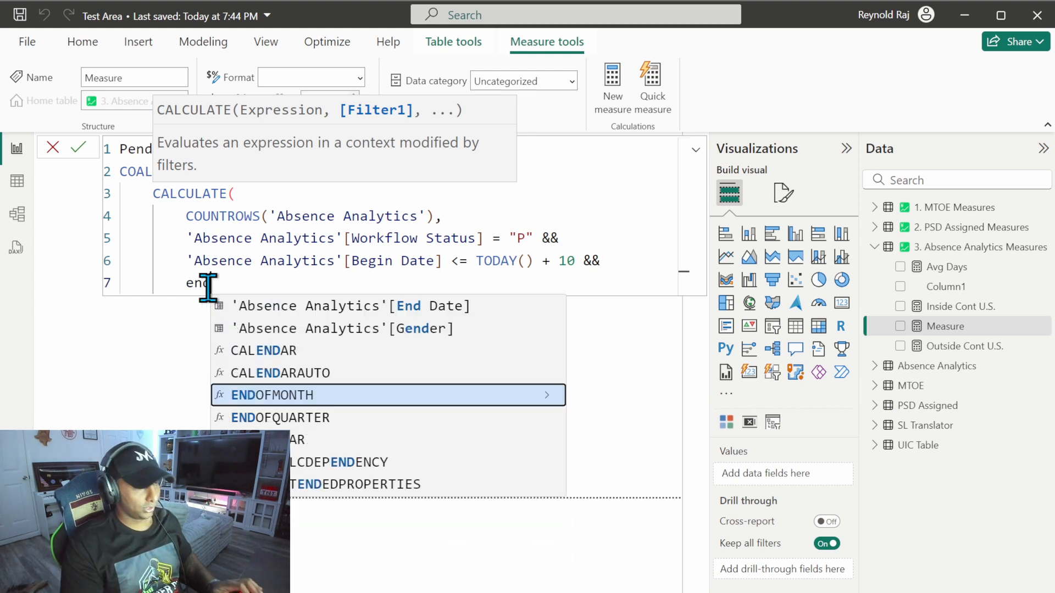
key("Tab")
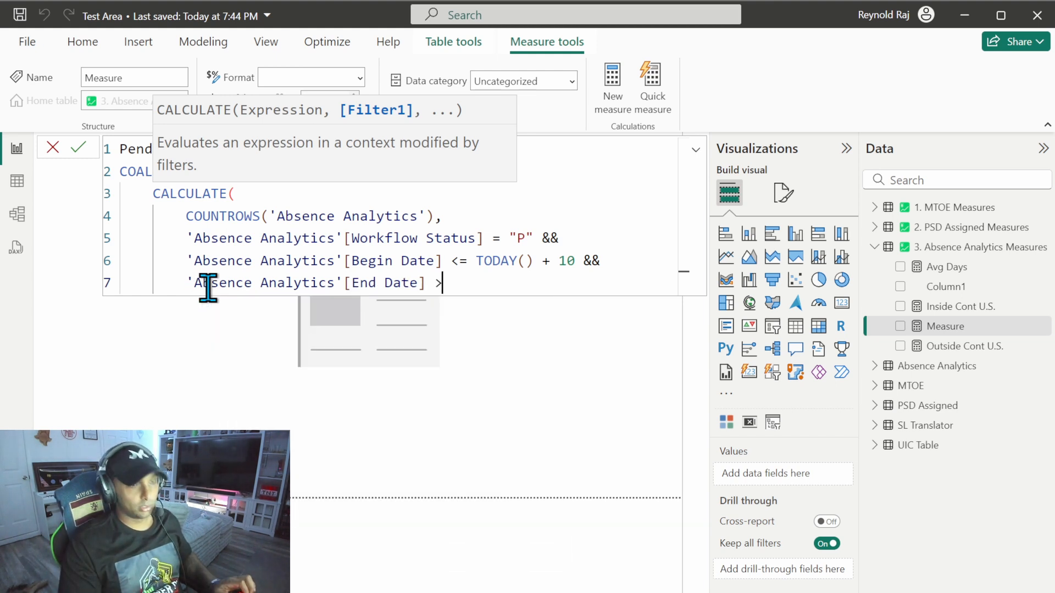
type(">= tod")
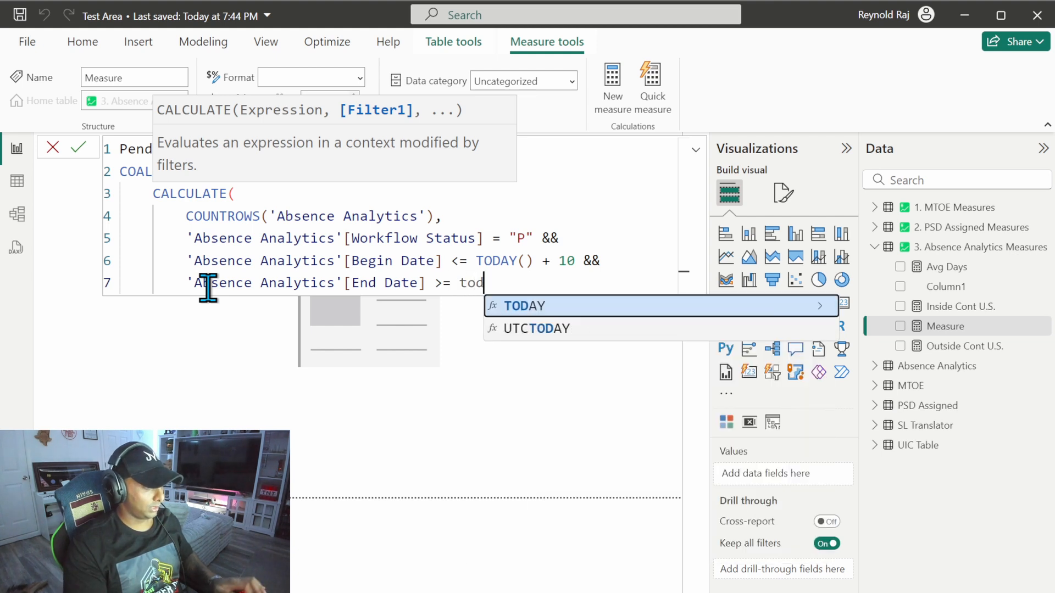
key("Tab")
type("()")
Step: Close CALCULATE, add 0 as the COALESCE fallback, close COALESCE on its own line, and commit the Pending W/I 10 Days measure
key("shift+Return")
type(")")
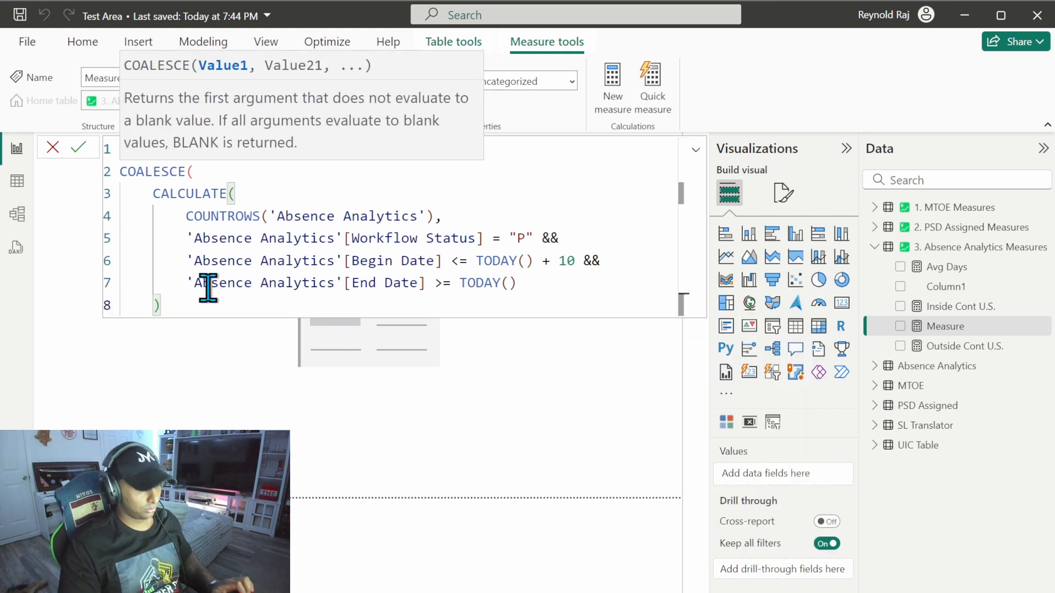
key("shift+Return")
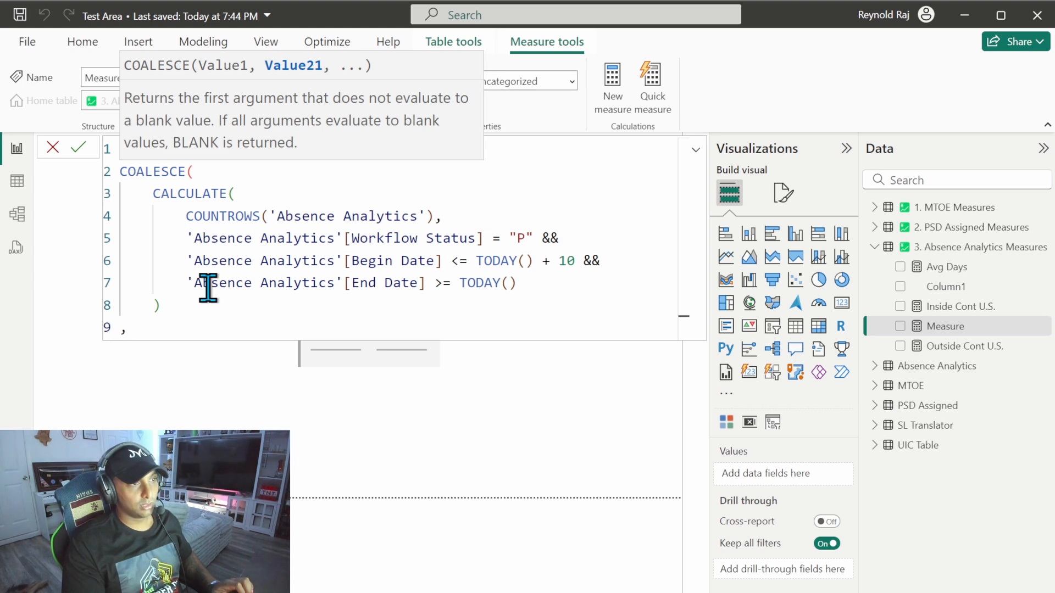
type(",0")
key("shift+Return")
type(")")
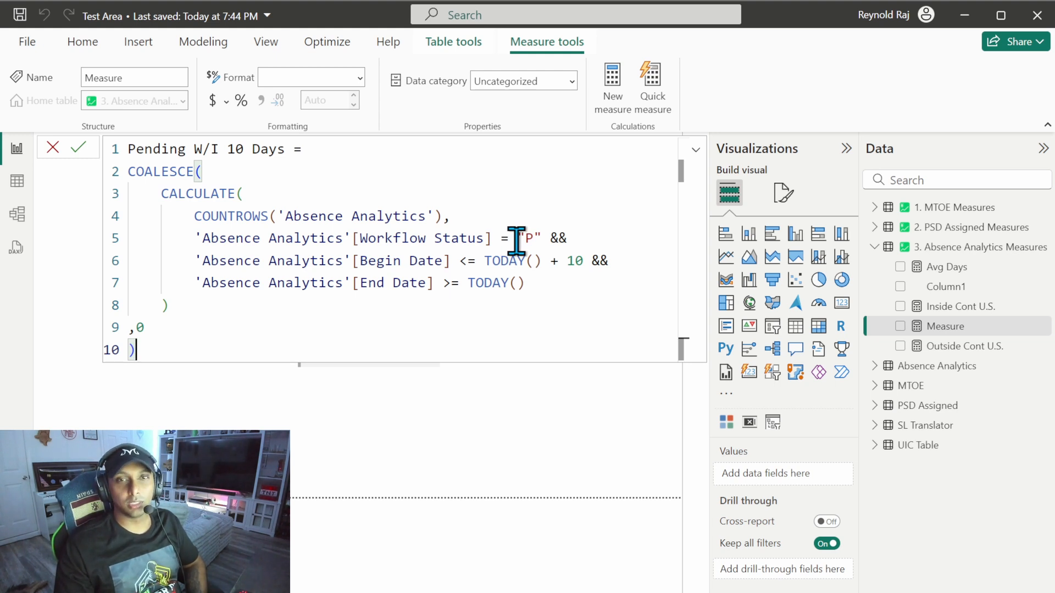
left_click(236, 396)
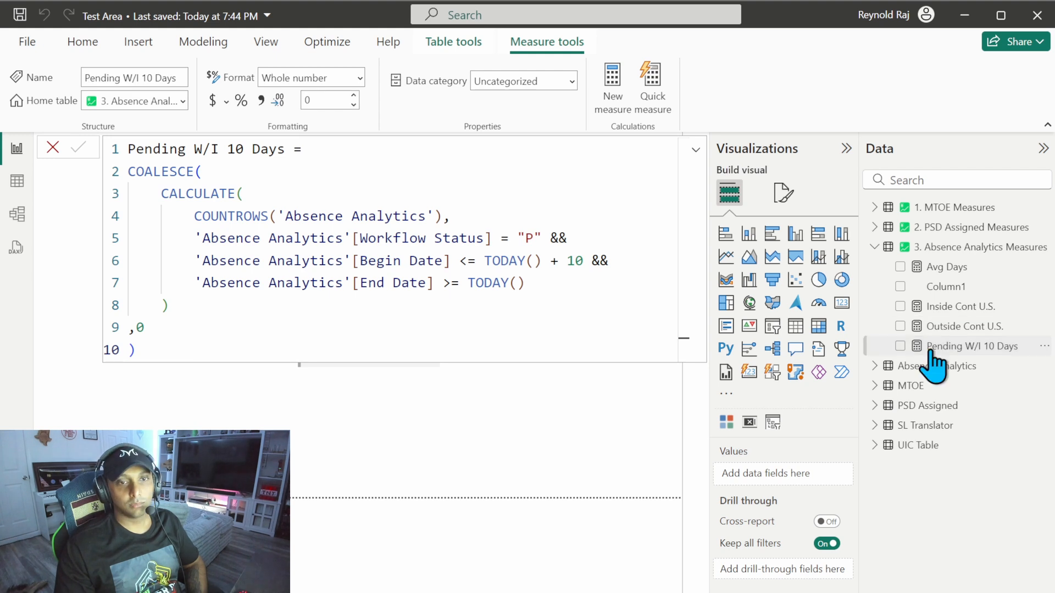
Step: Format the Pending W/I 10 Days measure with a thousands separator and show it on the card visual
left_click(262, 104)
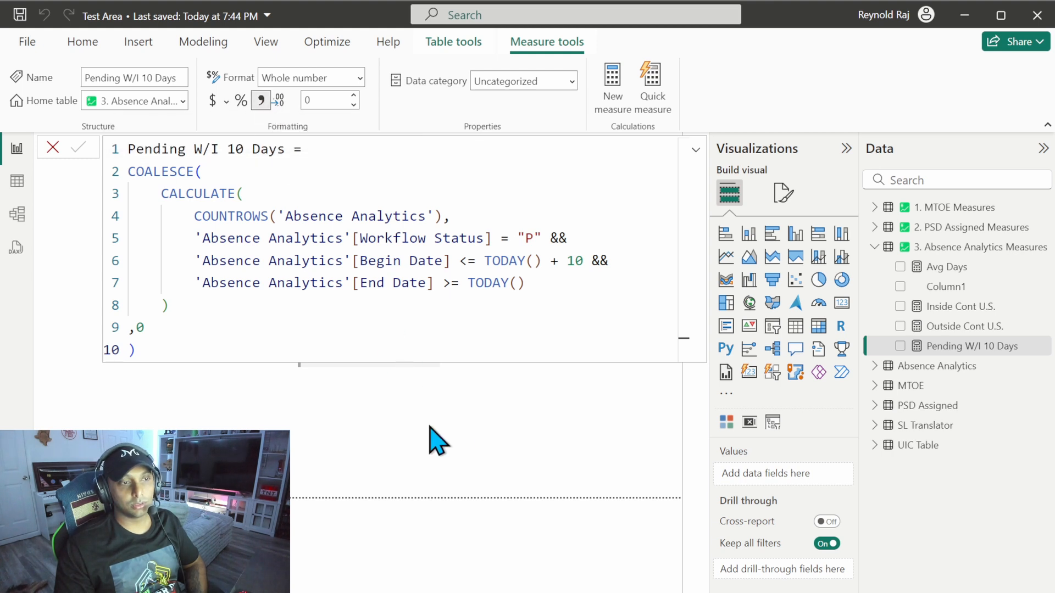
left_click(330, 423)
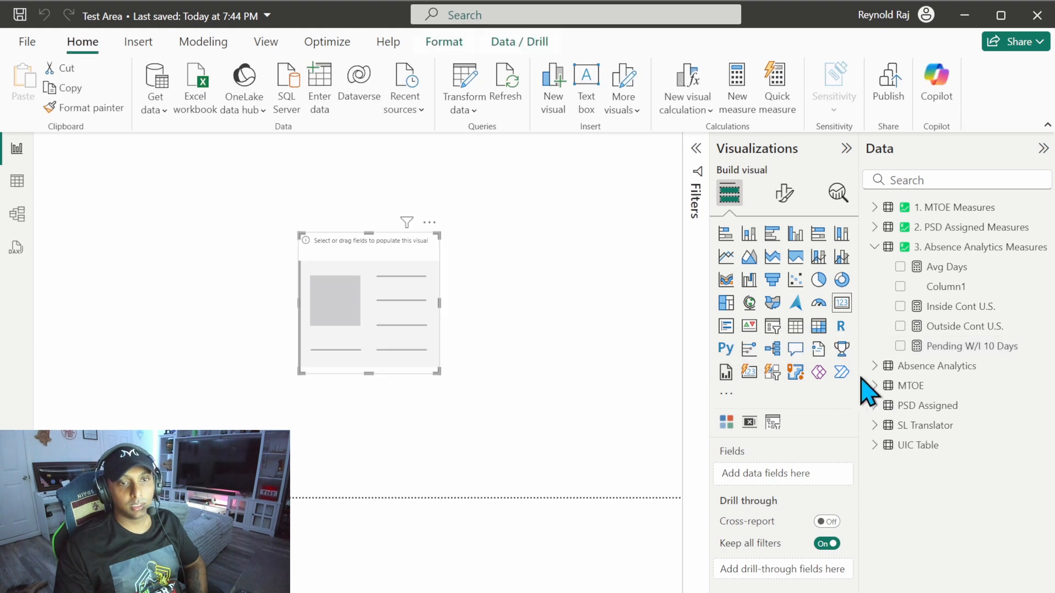
left_click(900, 346)
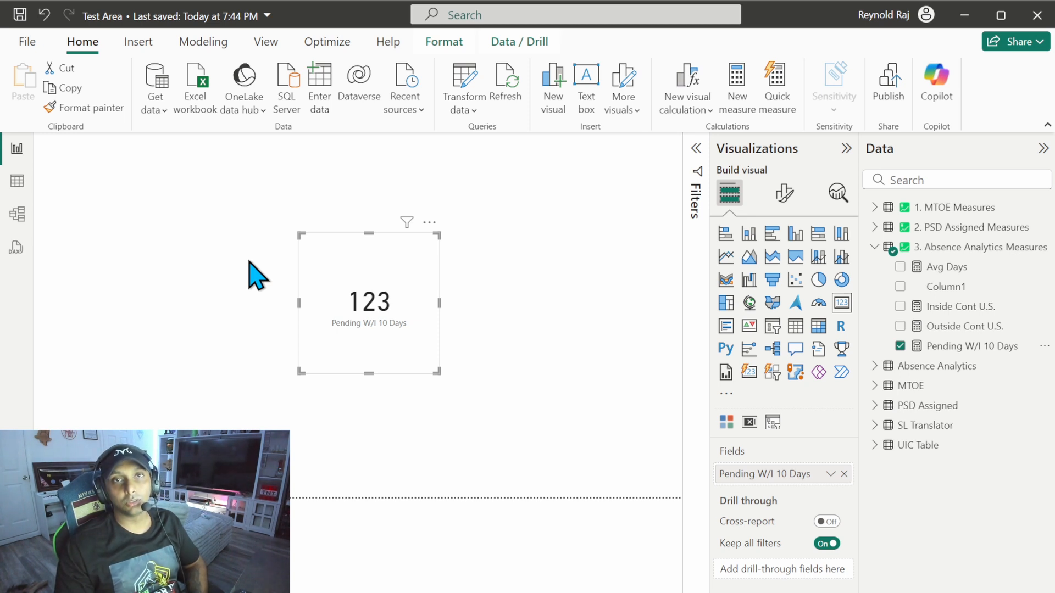
Step: Copy the full Pending W/I 10 Days formula into a new measure in 3. Absence Analytics Measures and rename it Pending Absences
left_click(941, 347)
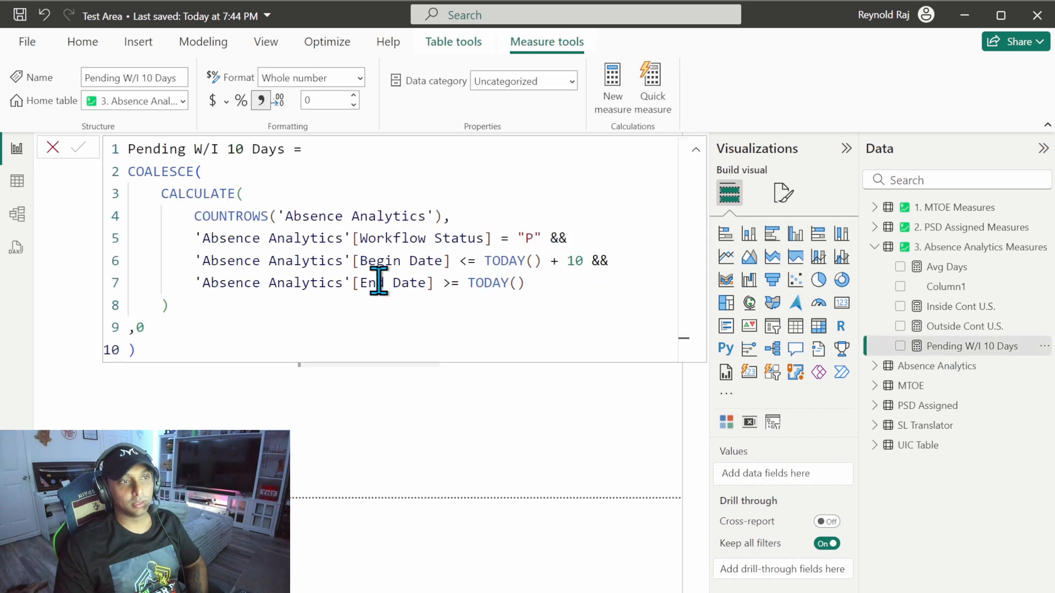
left_click(147, 351)
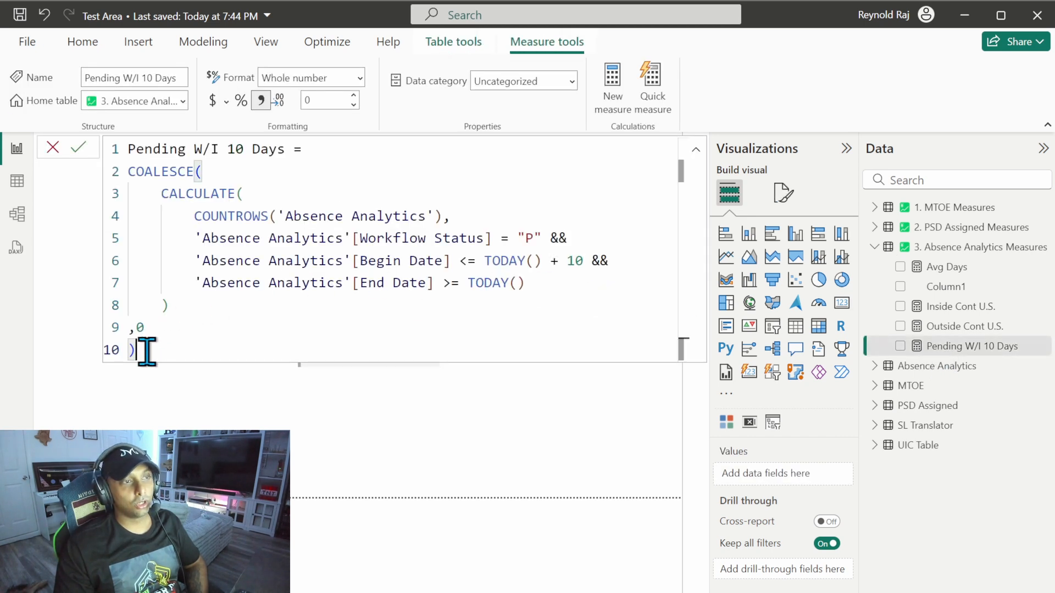
left_click_drag(146, 351, 128, 149)
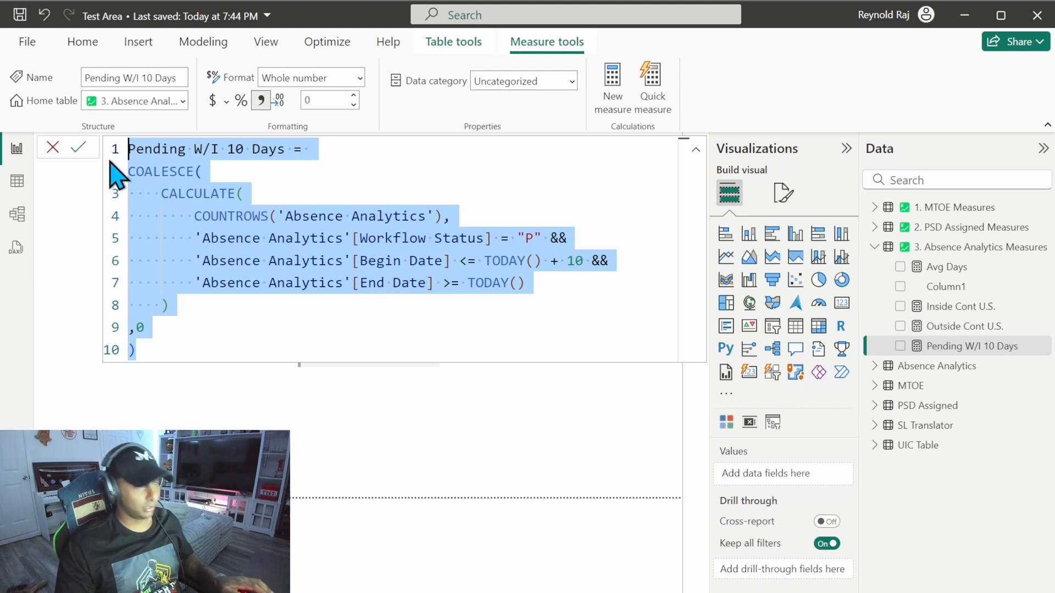
left_click(948, 248)
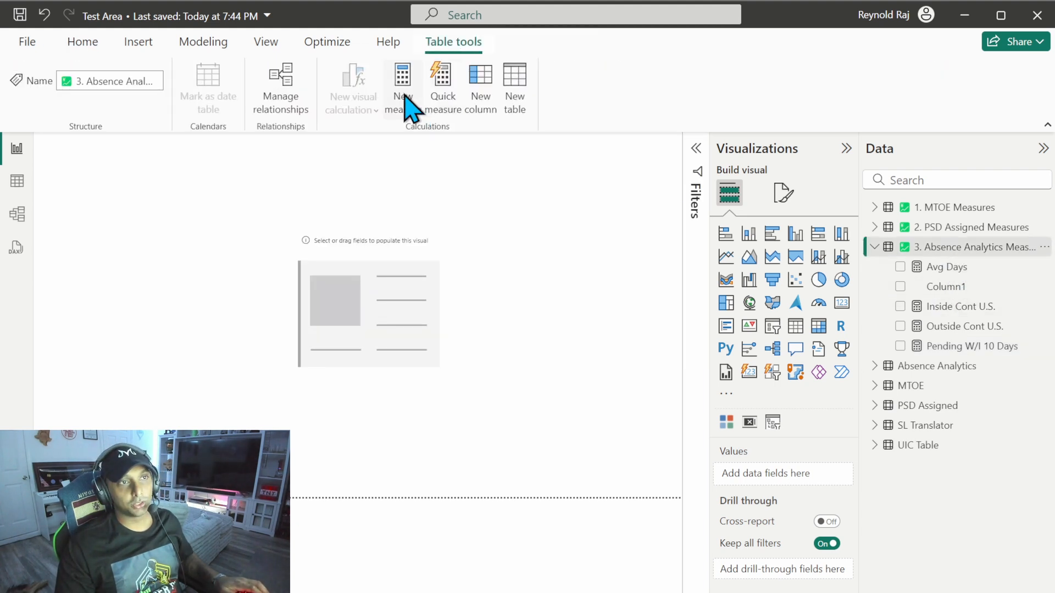
left_click(404, 85)
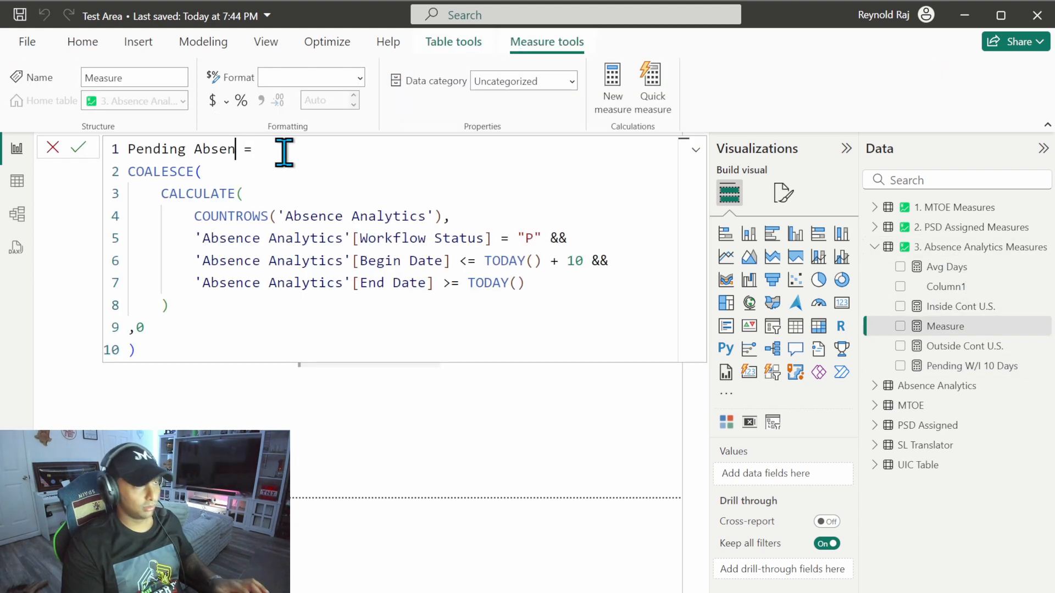
type("ces =")
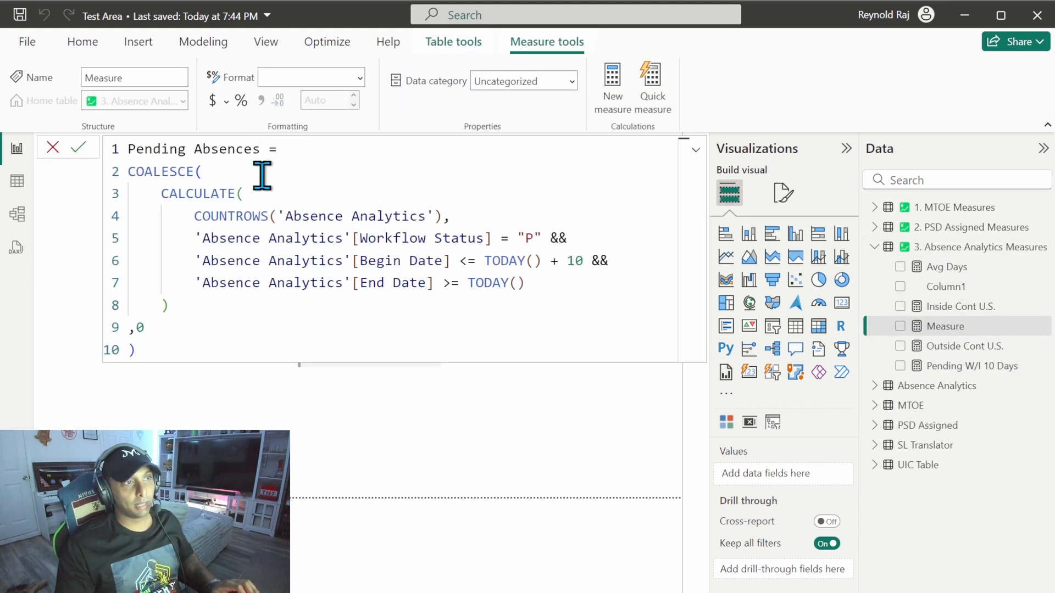
Step: Remove the Begin Date and End Date conditions and the trailing &&, leaving only the Workflow Status = "P" filter
left_click_drag(194, 261, 540, 289)
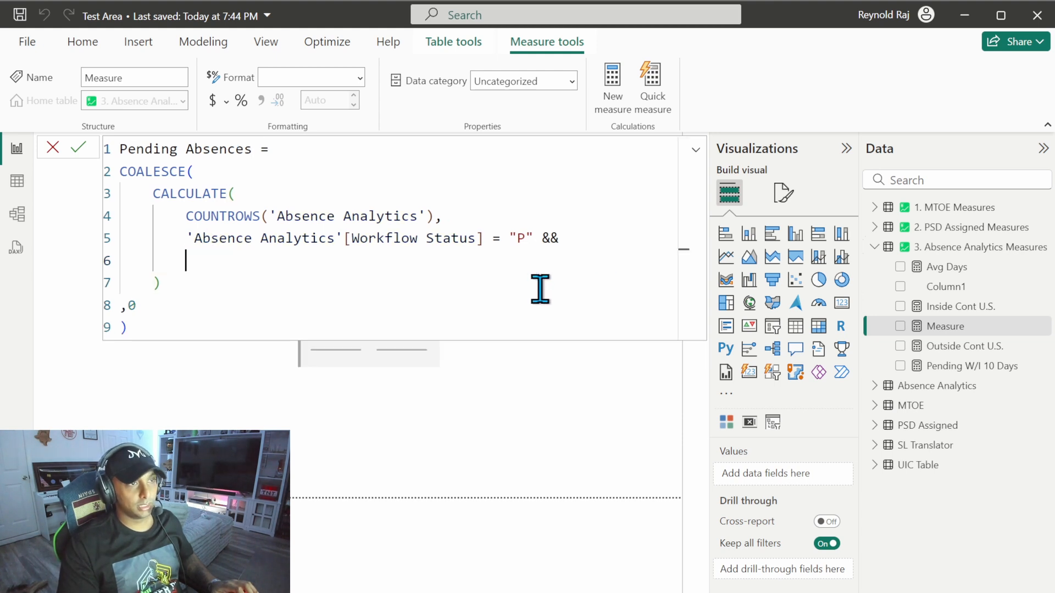
key("BackSpace")
key("BackSpace")
key("BackSpace")
key("BackSpace")
key("BackSpace")
key("BackSpace")
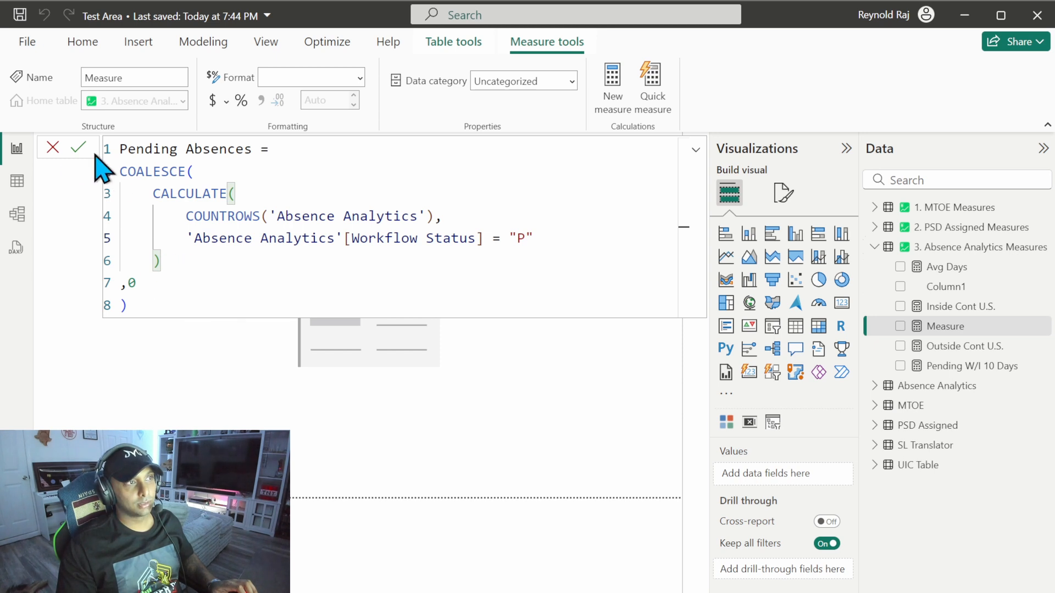
Step: Commit the Pending Absences measure, format it with a thousands separator, and show it on the card visual
left_click(79, 147)
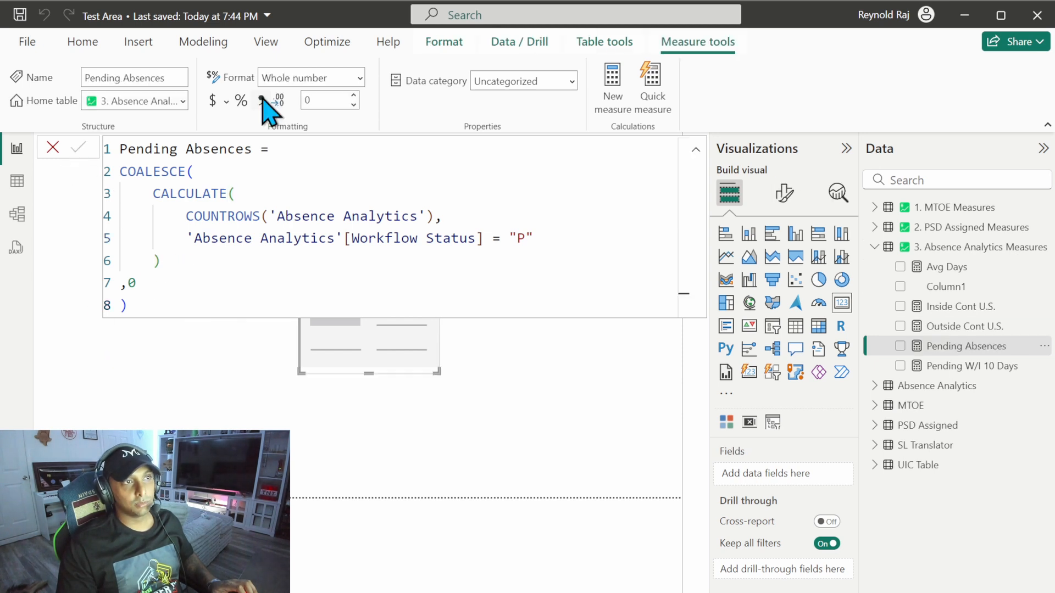
left_click(262, 99)
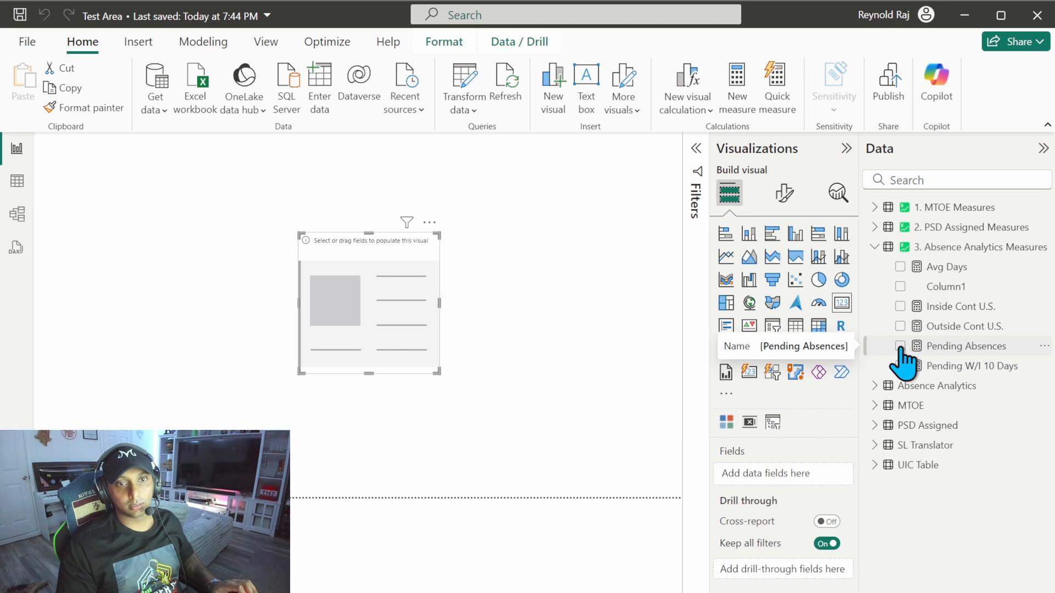
left_click(901, 346)
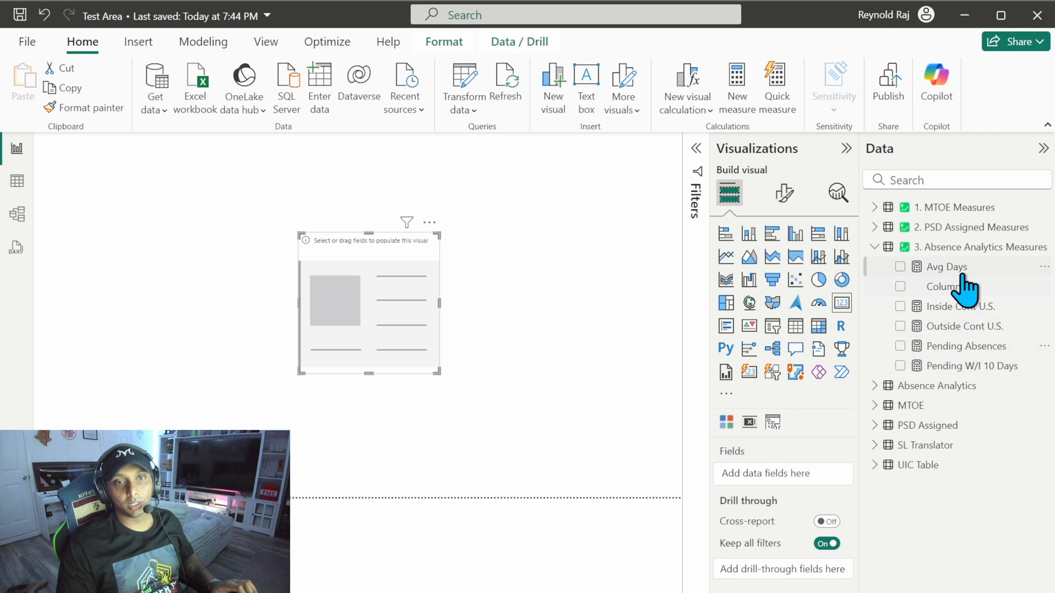
Step: Create a new measure named Total Absences in the 3. Absence Analytics Measures table and start its formula on a new line
left_click(936, 247)
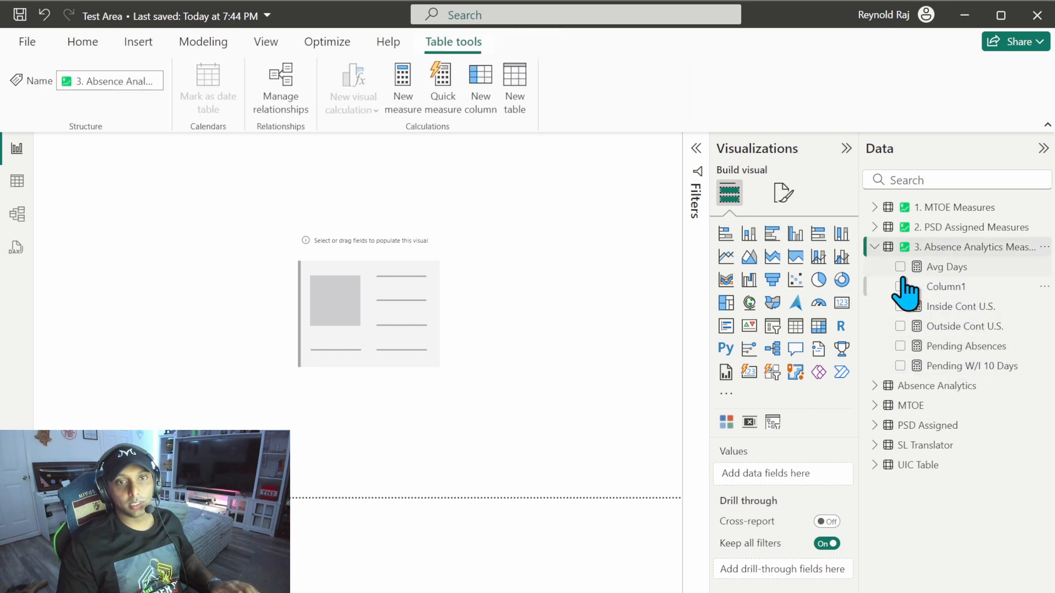
left_click(402, 82)
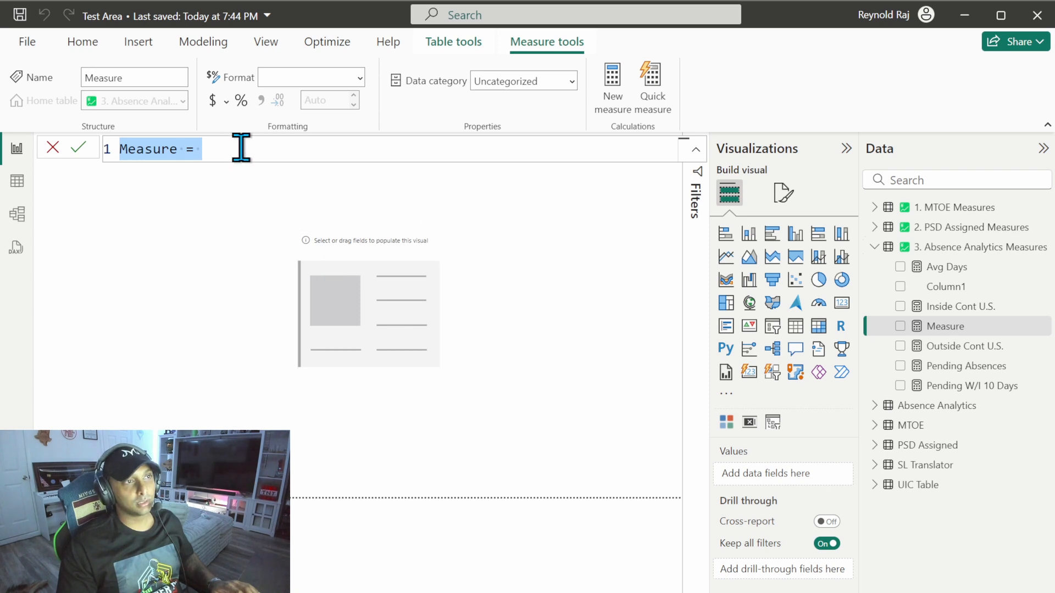
type("Total Absences")
key("shift+Return")
key("Tab")
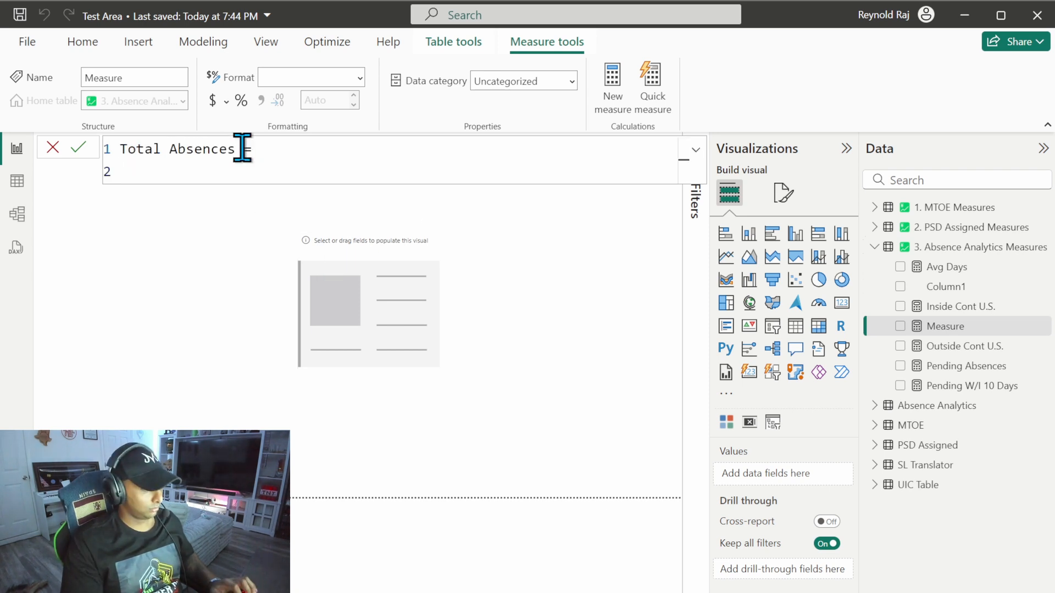
Step: Begin the Total Absences formula with COALESCE( and nest COUNT( on the next line
type("coa")
key("Tab")
key("shift+Return")
type("coun")
key("Tab")
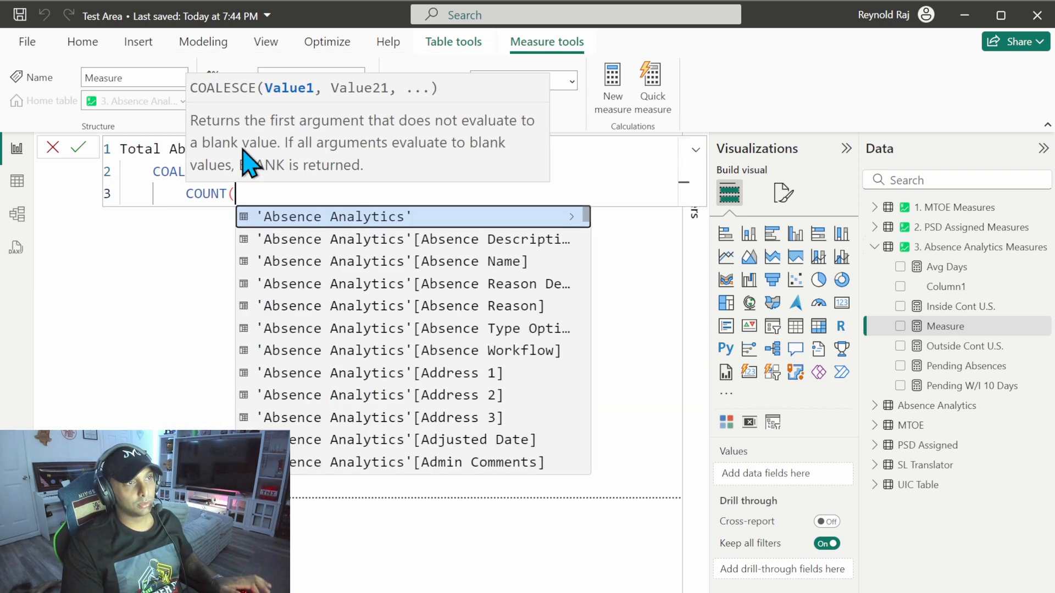
Step: Set the COUNT argument to 'Absence Analytics'[Reason Description] and close its parenthesis
scroll(363, 321, "down", 4)
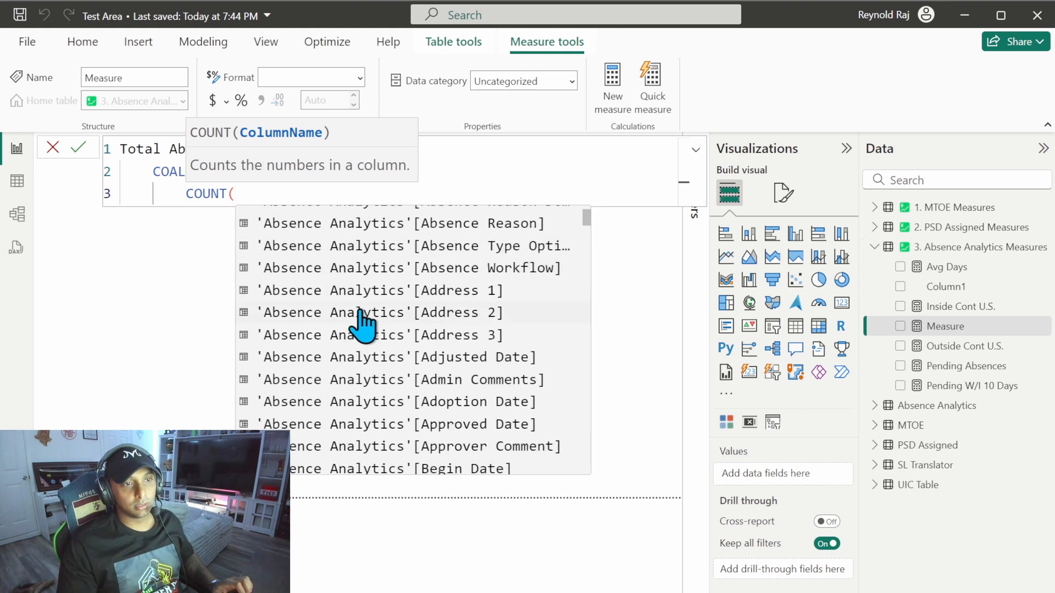
scroll(362, 321, "down", 3)
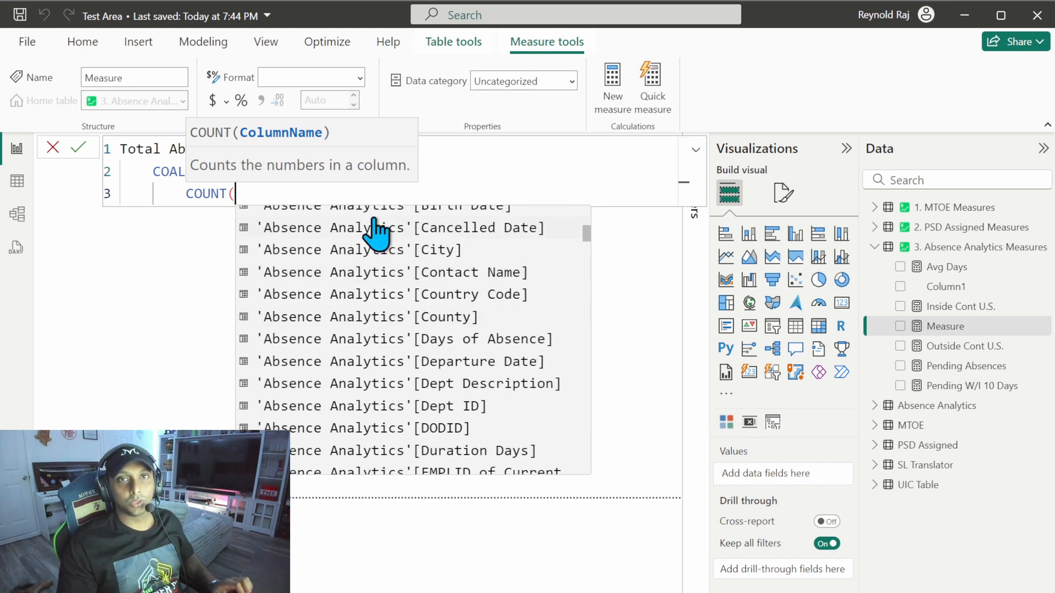
scroll(377, 231, "up", 2)
scroll(377, 230, "up", 2)
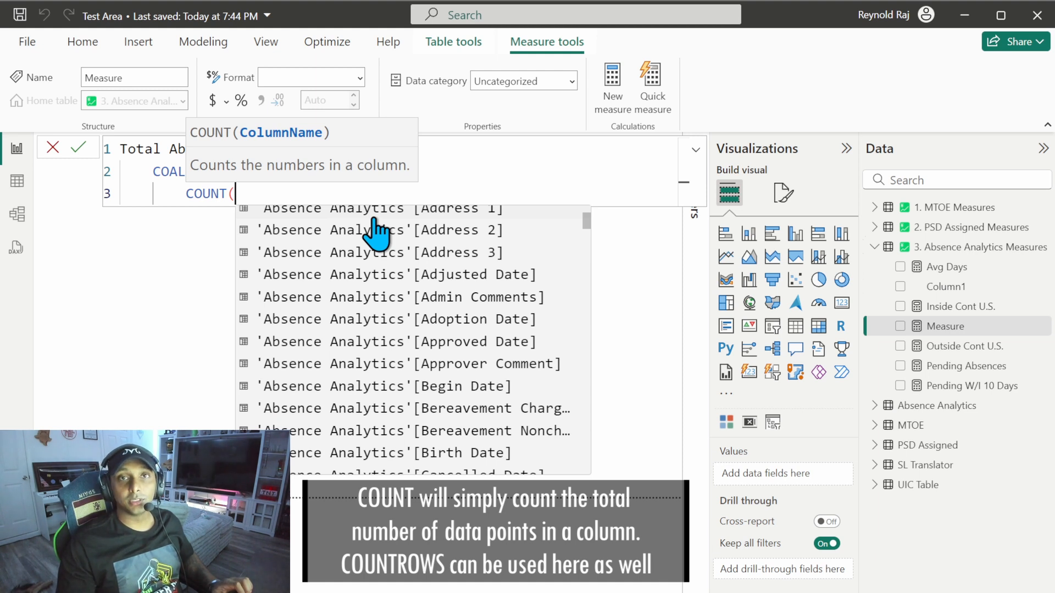
scroll(376, 231, "down", 8)
left_click(412, 271)
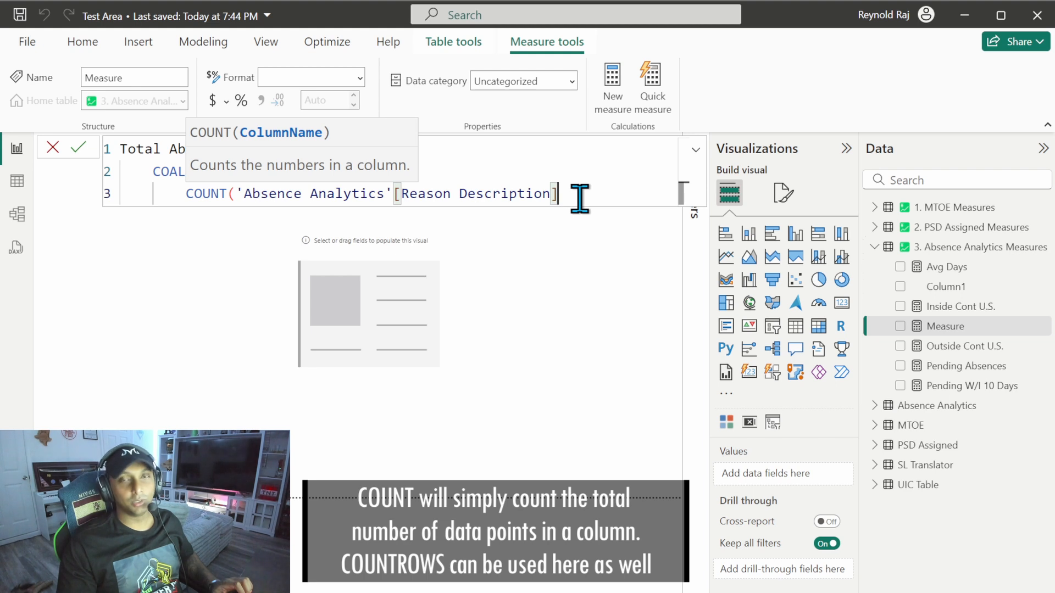
type(")")
Step: Add 0 as the COALESCE fallback, close COALESCE on its own line, and commit the Total Absences measure
key("Return")
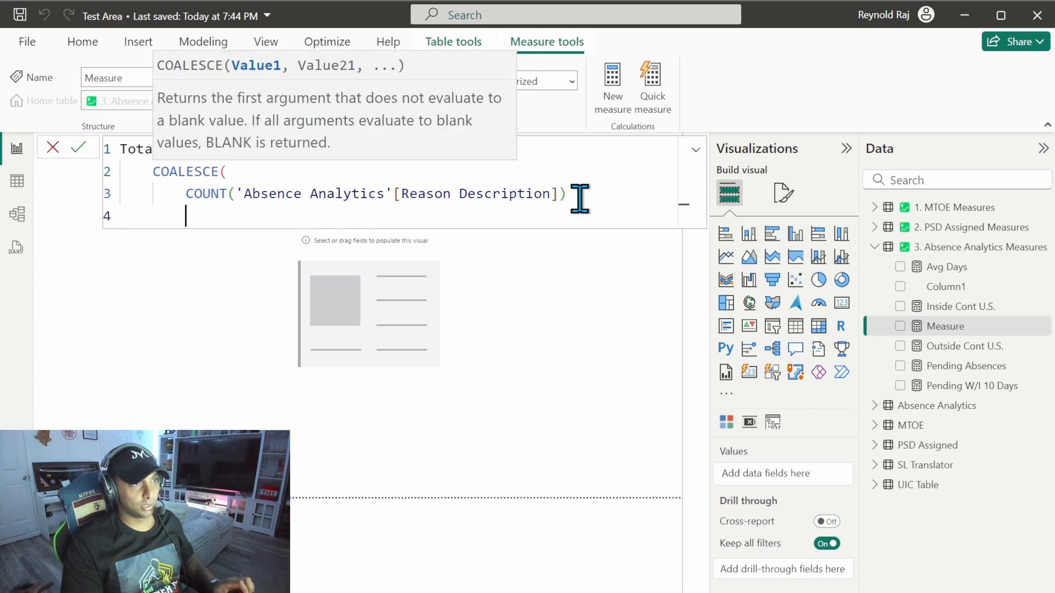
type(",")
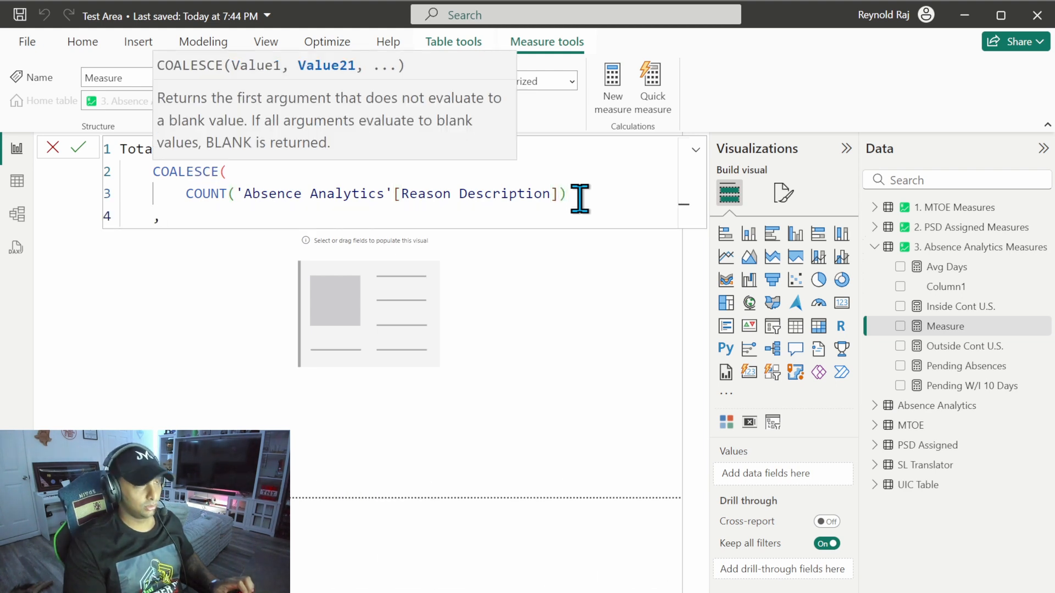
type("0")
key("Return")
type(")")
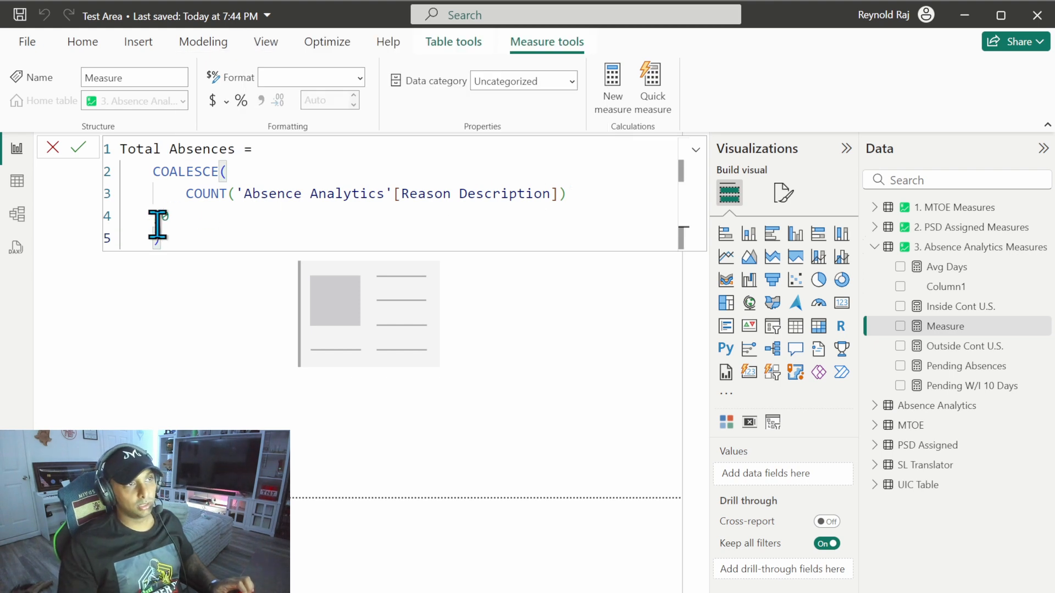
key("Return")
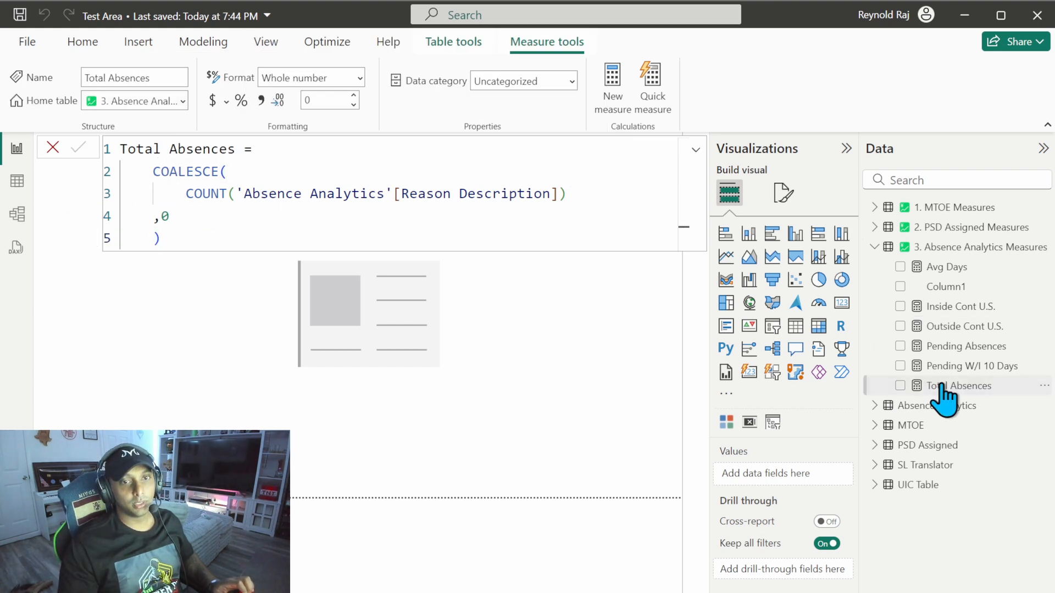
Step: Format the Total Absences measure with a thousands separator and show it on the card visual
left_click(262, 101)
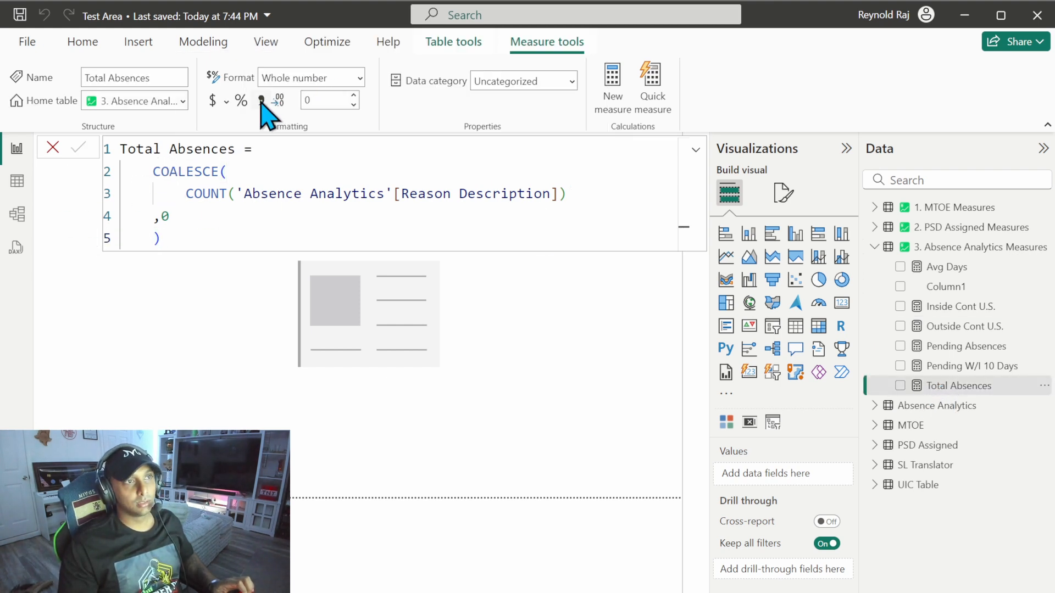
left_click(369, 336)
left_click(900, 386)
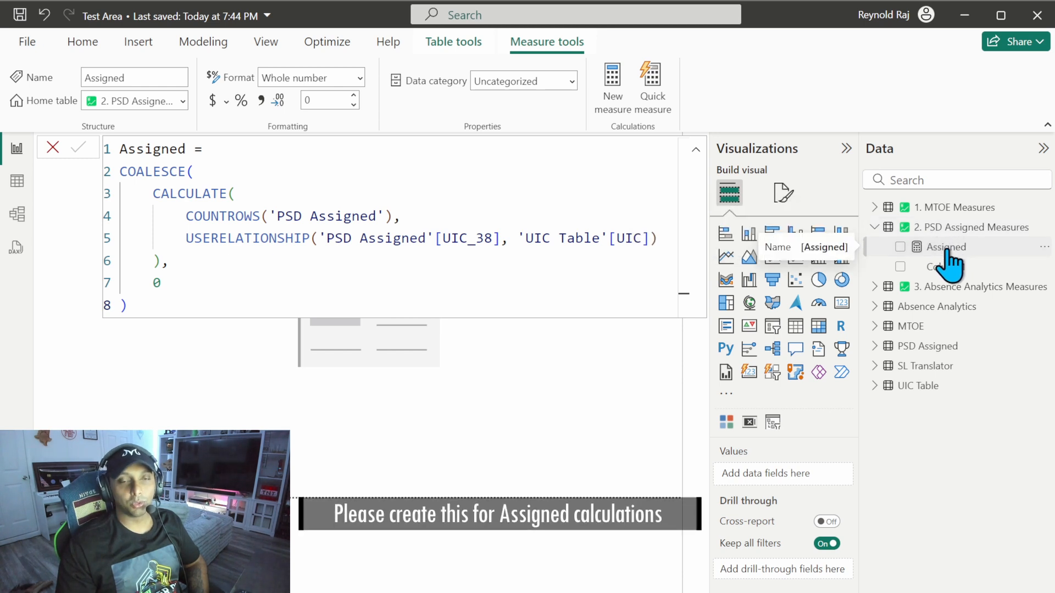
Step: Examine the Assigned measure's formula in 2. PSD Assigned Measures, highlighting its USERELATIONSHIP function
left_click(970, 246)
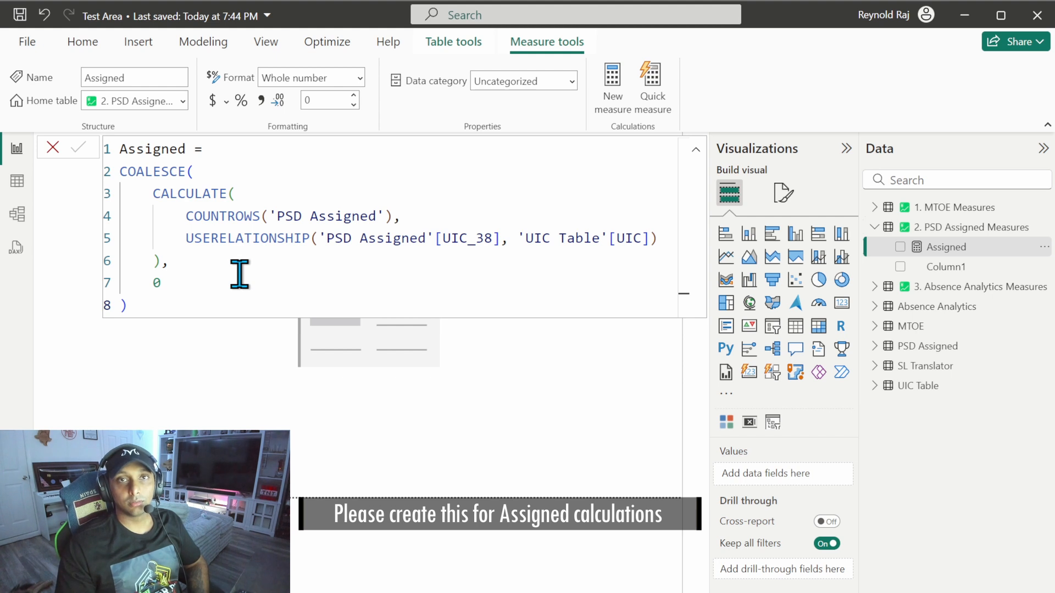
left_click(188, 243)
left_click_drag(188, 243, 305, 243)
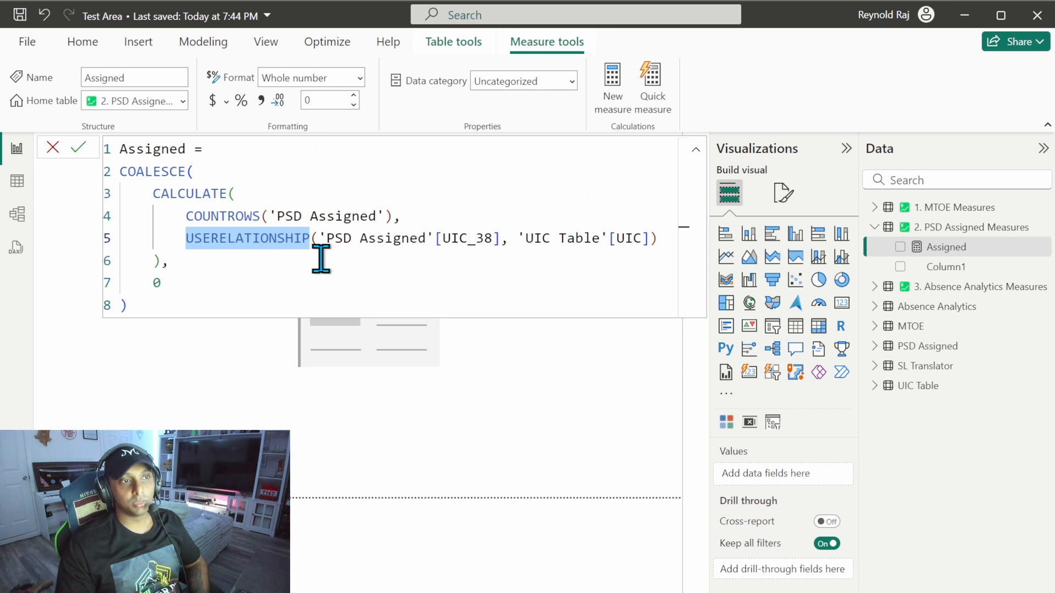
left_click(144, 229)
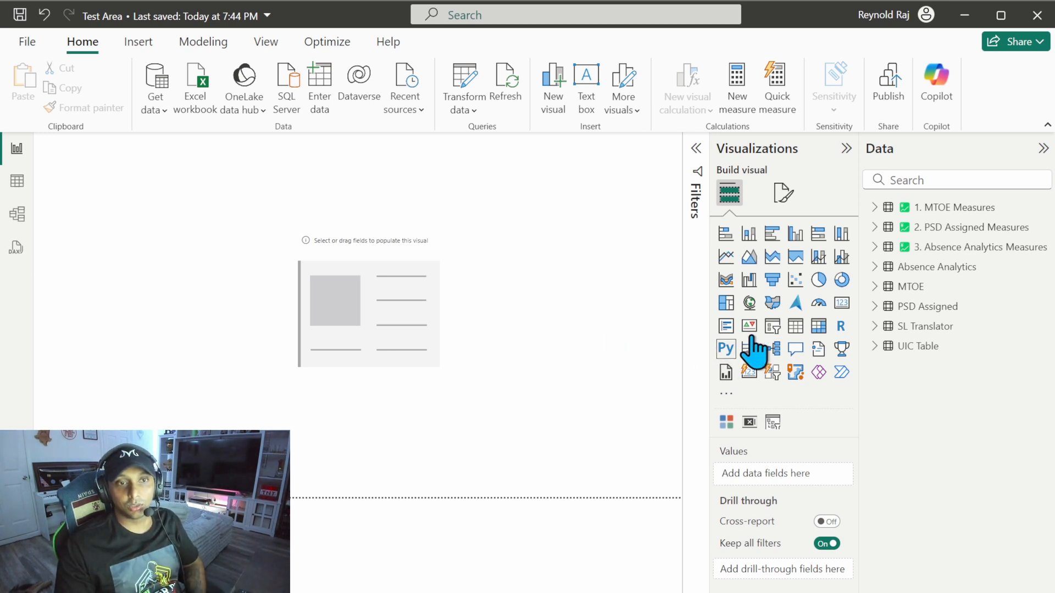
Step: Add a slicer to the report canvas with the Begin Date field from the Absence Analytics table
left_click(773, 327)
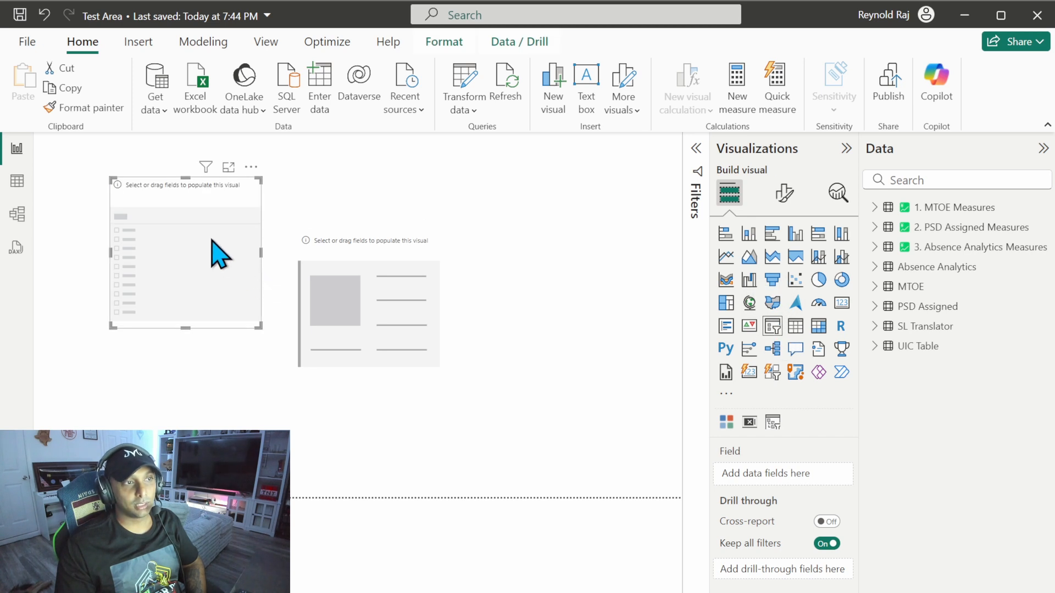
left_click(875, 247)
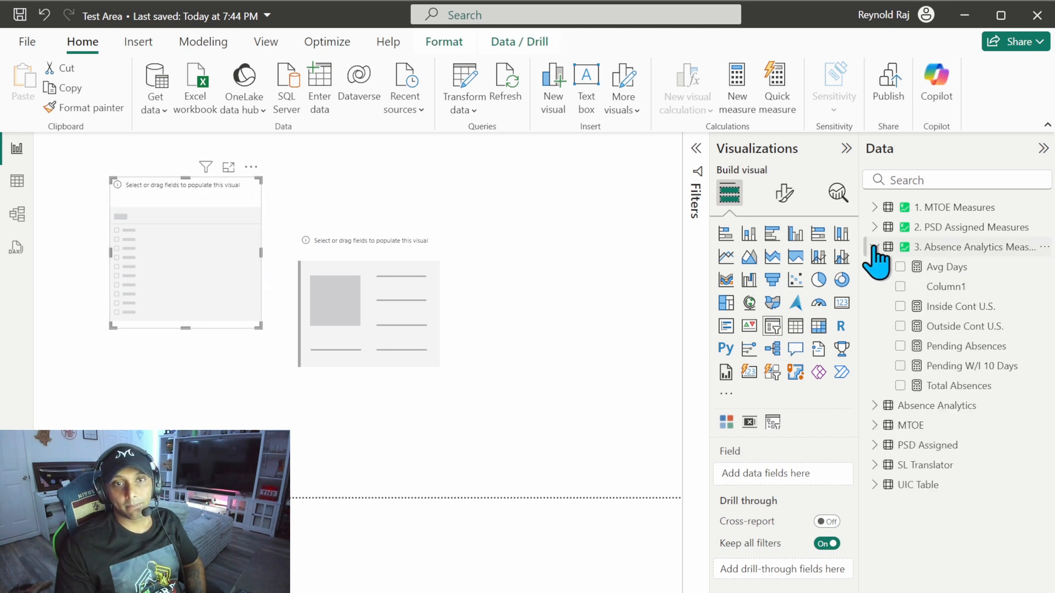
left_click(875, 247)
left_click(876, 268)
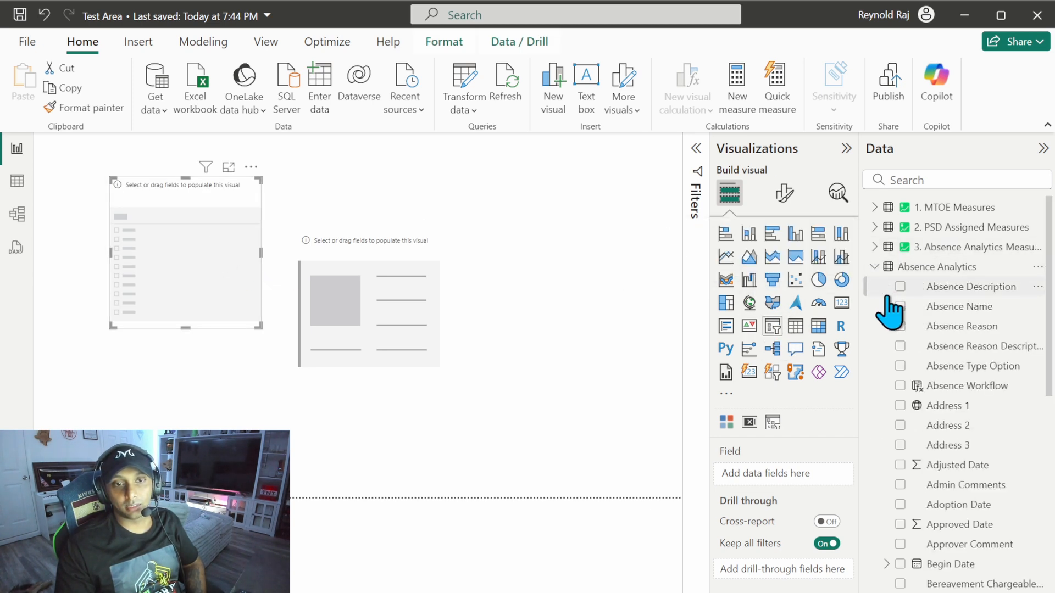
scroll(885, 297, "down", 10)
scroll(887, 300, "up", 3)
scroll(889, 305, "up", 1)
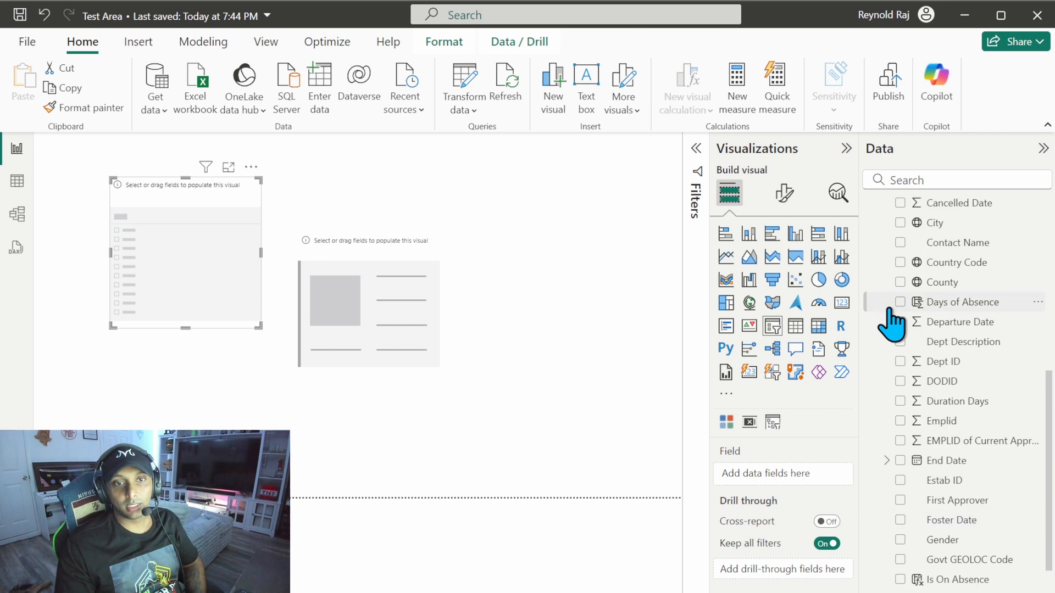
scroll(895, 330, "up", 4)
left_click(900, 344)
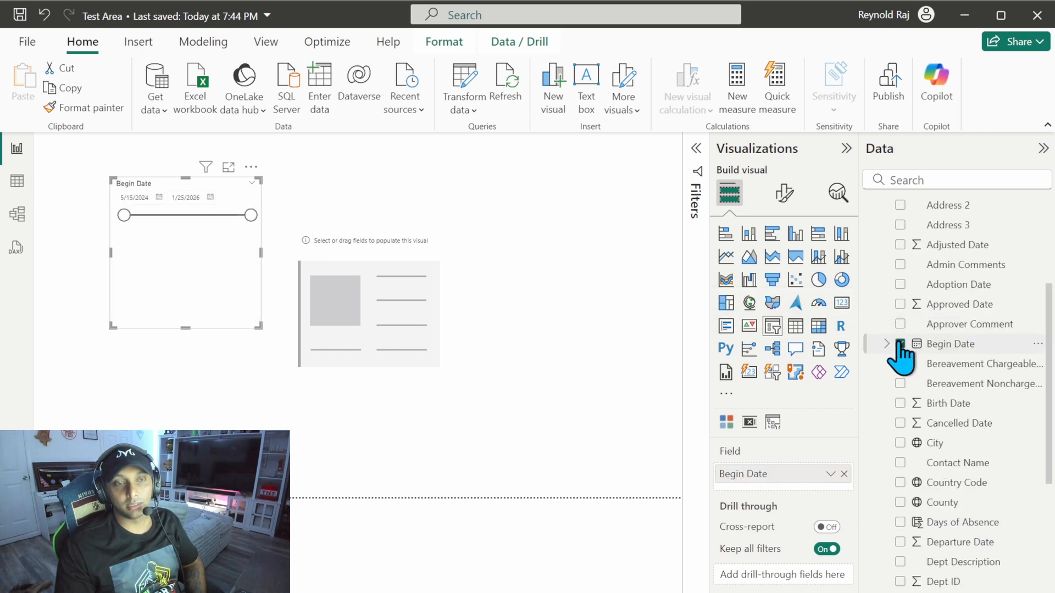
Step: Try End Date as a second slicer field, expand the 15-May-24 entry, and remove End Date from the slicer
scroll(901, 259, "down", 5)
left_click(900, 240)
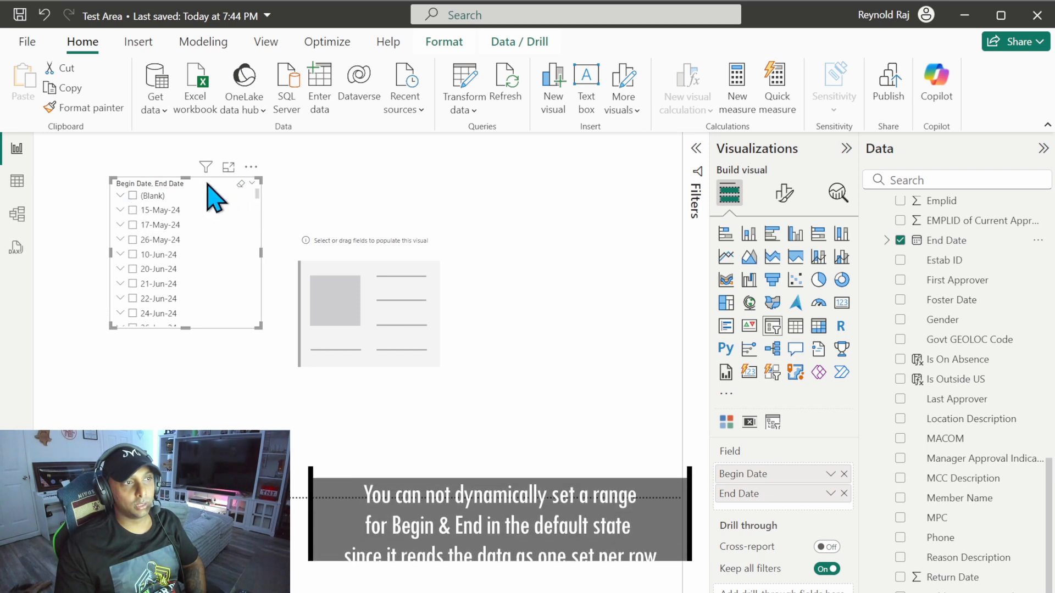
left_click(120, 225)
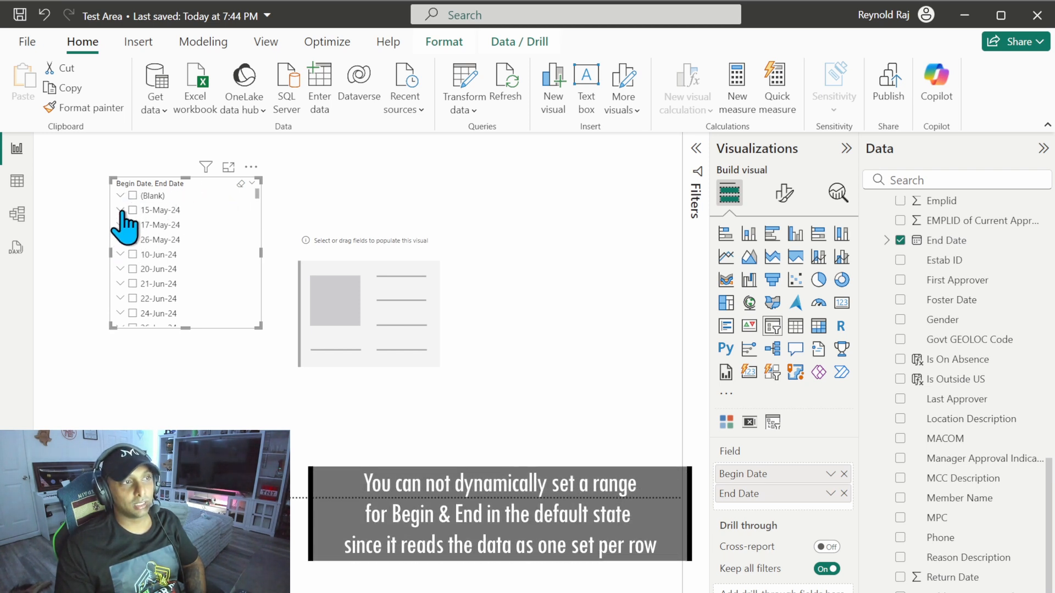
left_click(120, 225)
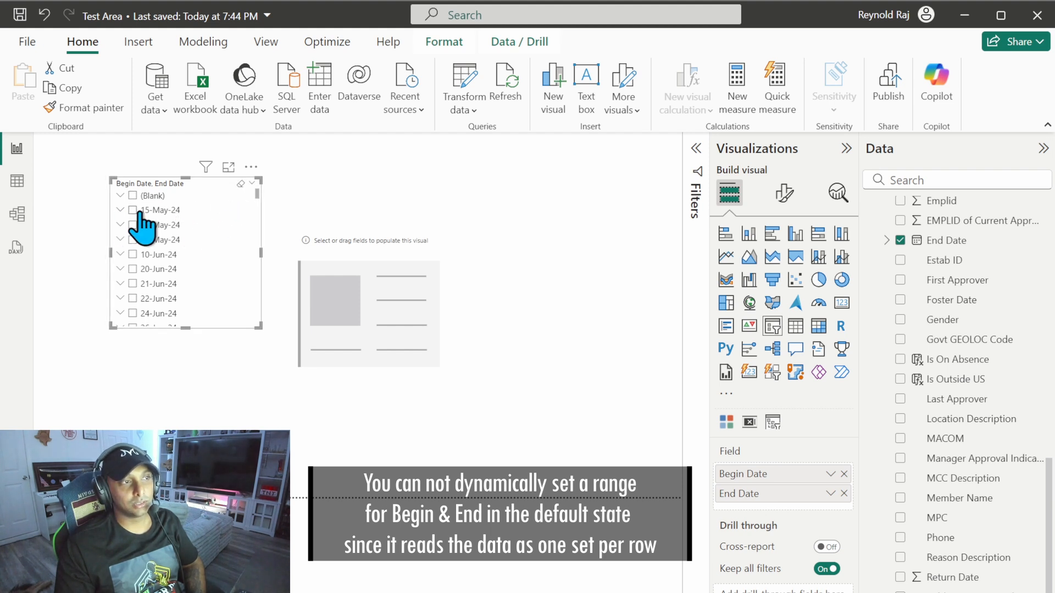
left_click(120, 210)
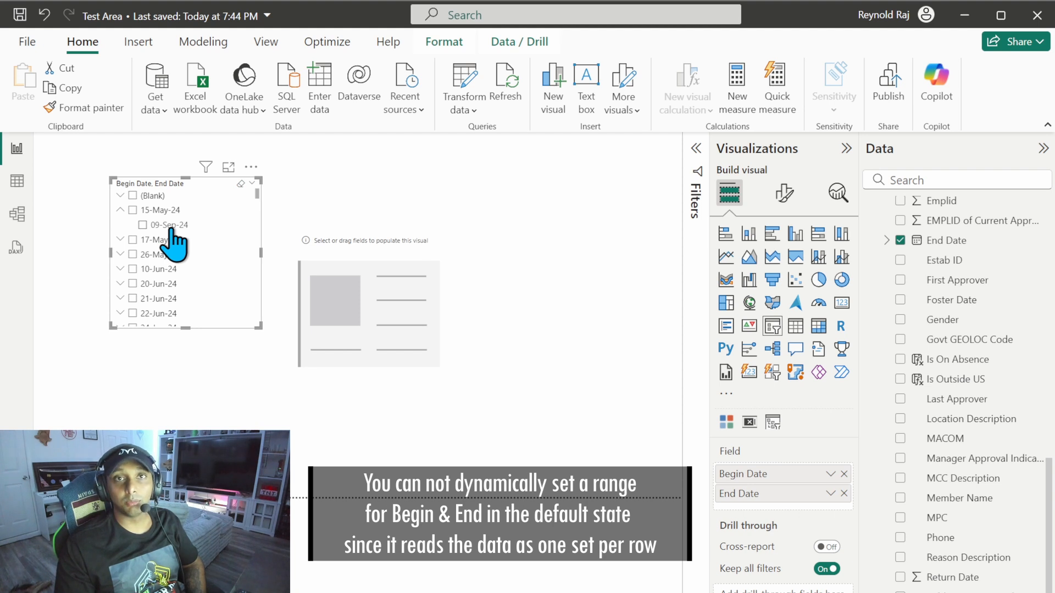
left_click(844, 494)
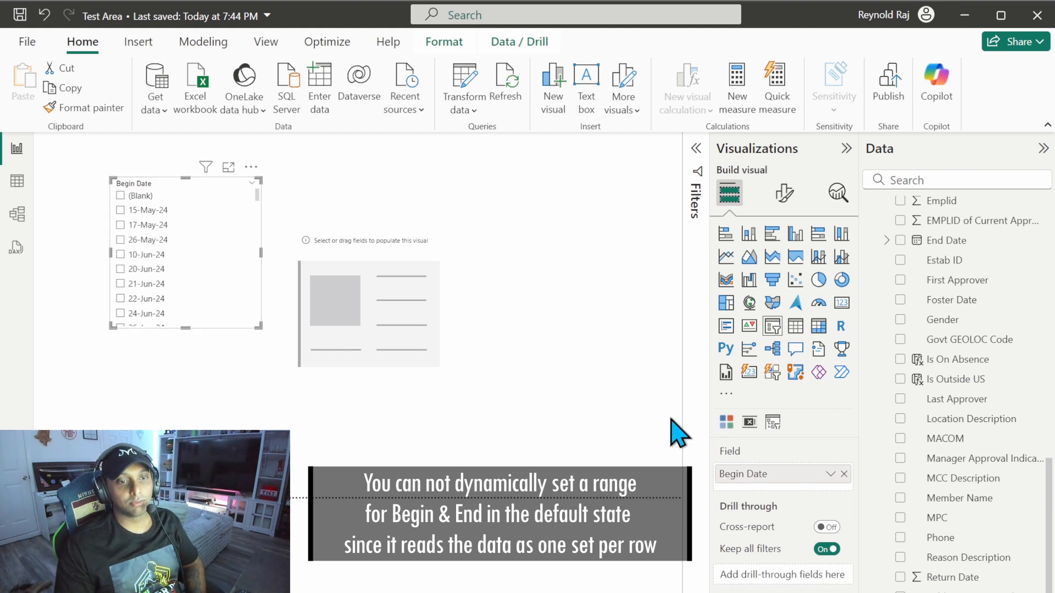
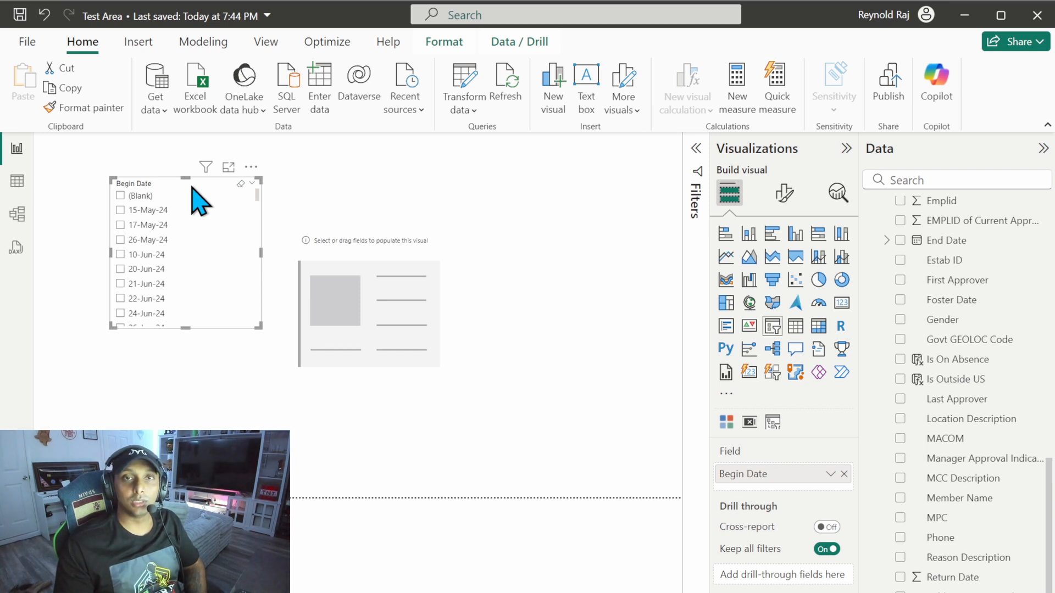
Step: Delete the Begin Date slicer from the report canvas
left_click(192, 187)
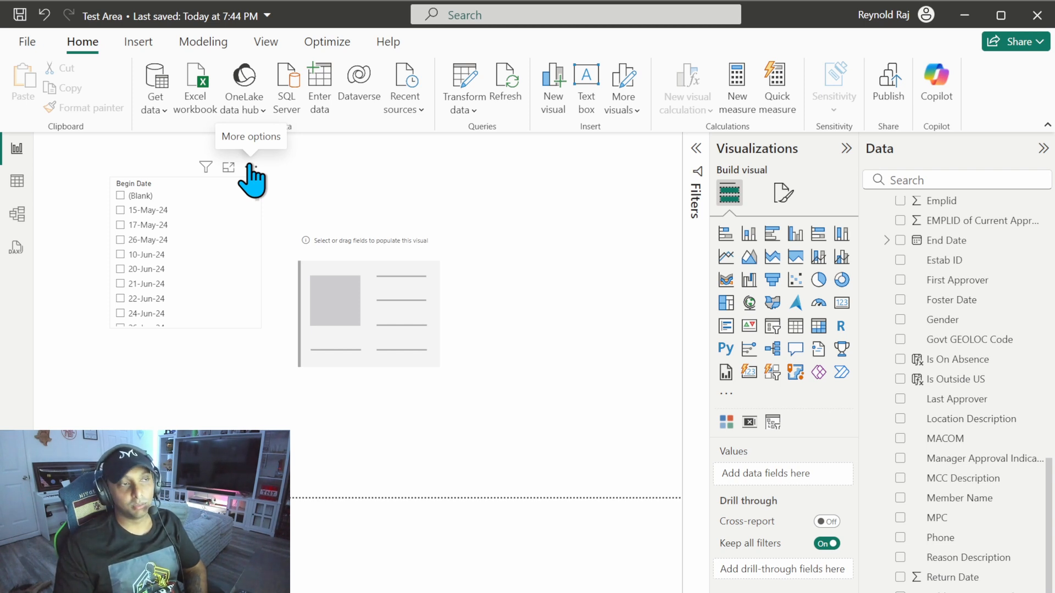
key("Delete")
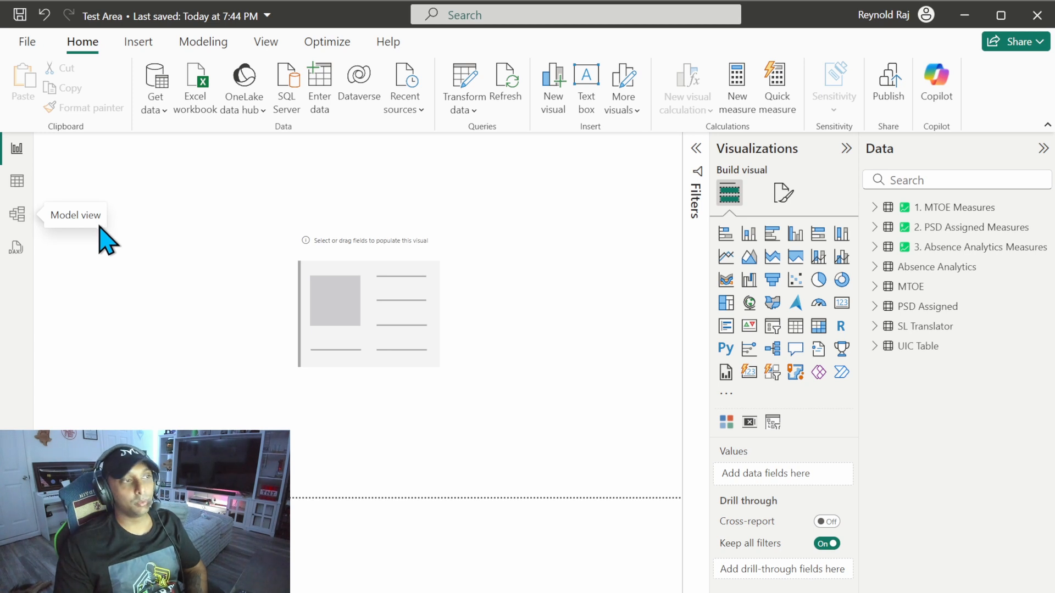
Step: Create the calculated table Absence Date Table = CALENDAR(MIN('Absence Analytics'[Begin Date]),MAX('Absence Analytics'[End Date])) and place it below SL Translator in the model diagram
left_click(17, 217)
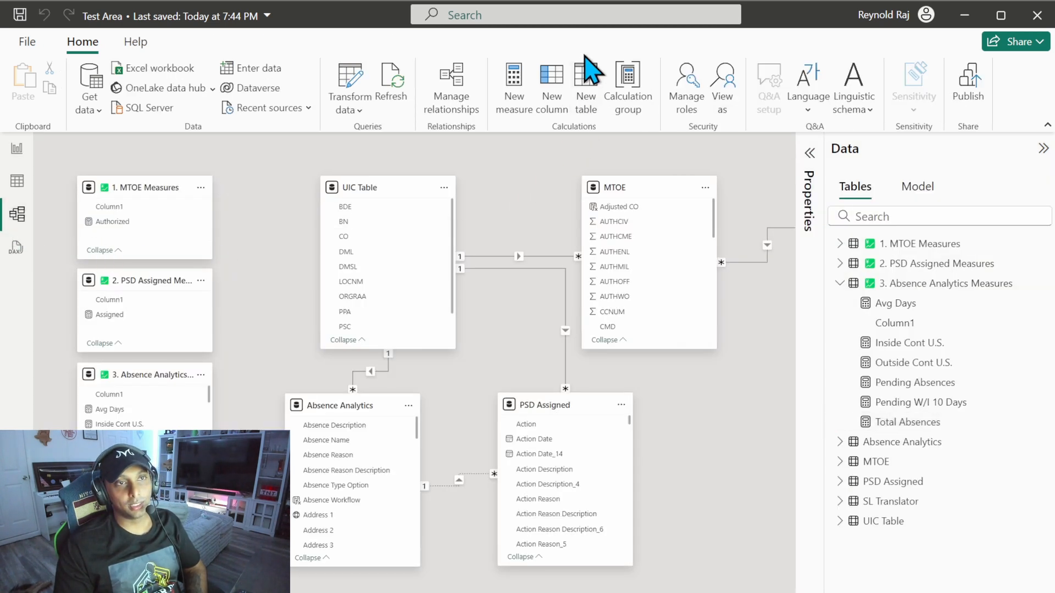
left_click(585, 86)
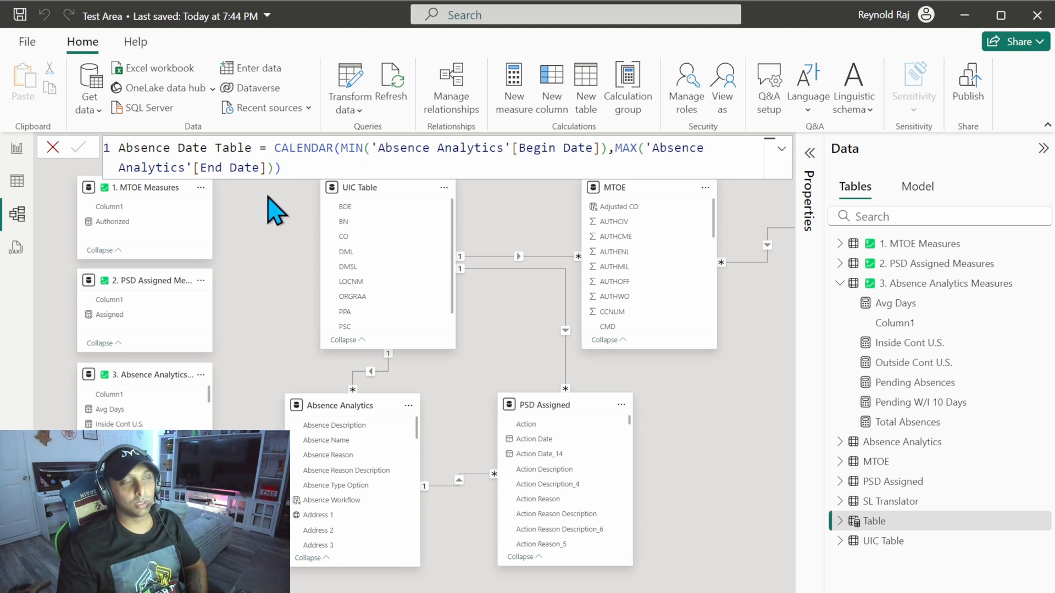
left_click(275, 210)
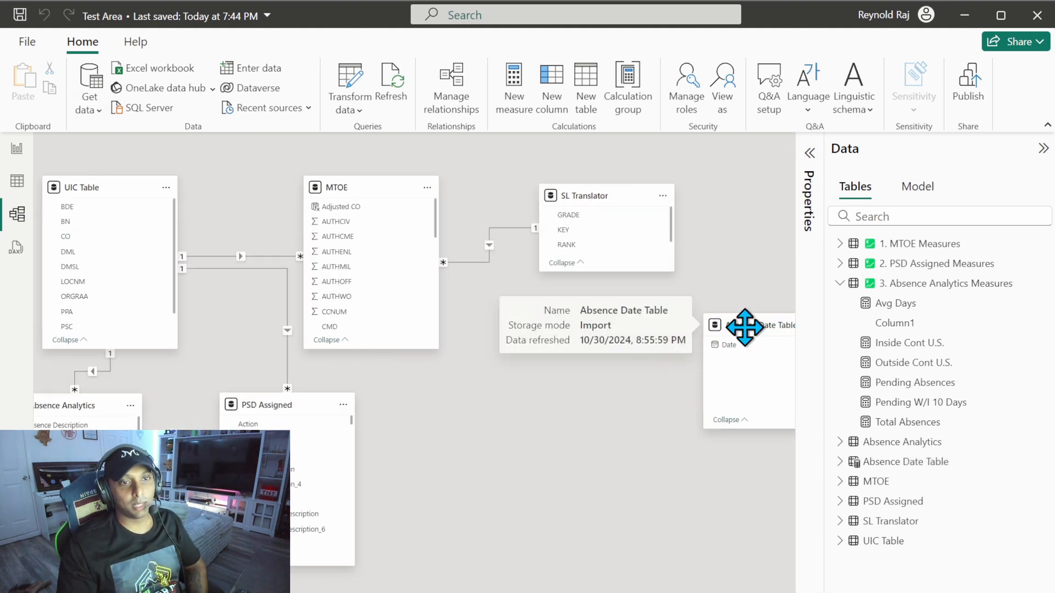
left_click_drag(744, 328, 578, 424)
scroll(414, 363, "left", 4)
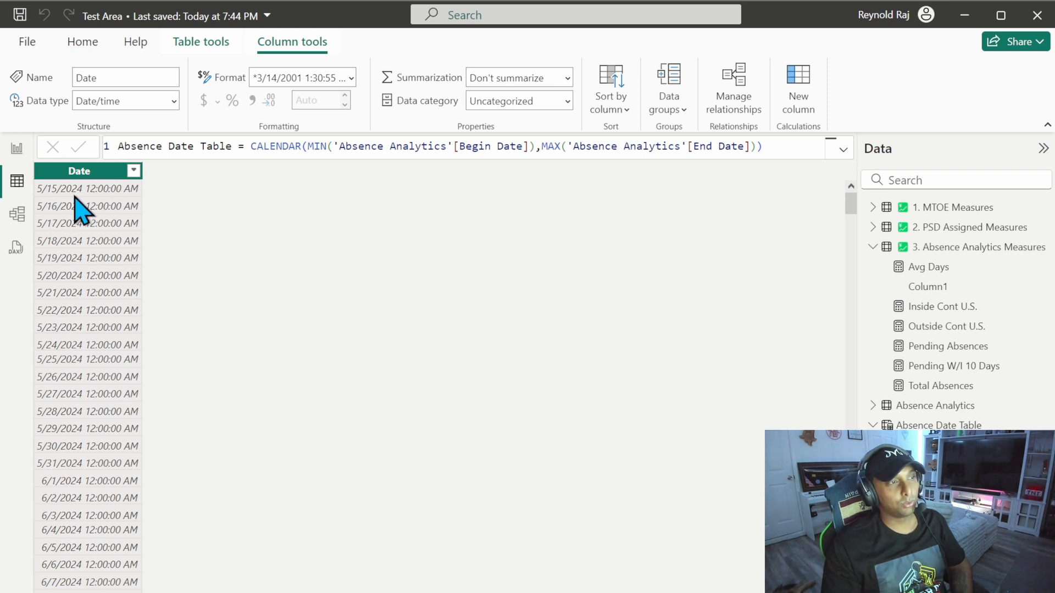
Step: Format the Date column of Absence Date Table as 14-Mar-01 (dd-mmm-yy)
left_click(352, 78)
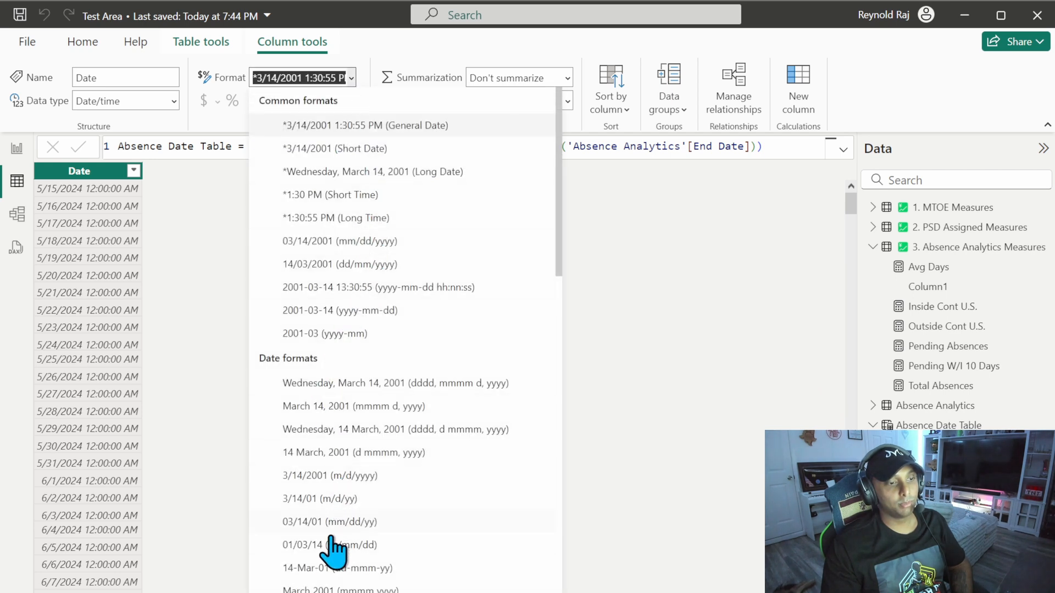
left_click(332, 567)
Step: In the report view, start a measure named On Absence in 3. Absence Analytics Measures, with CALCULATE nested inside COALESCE
left_click(17, 149)
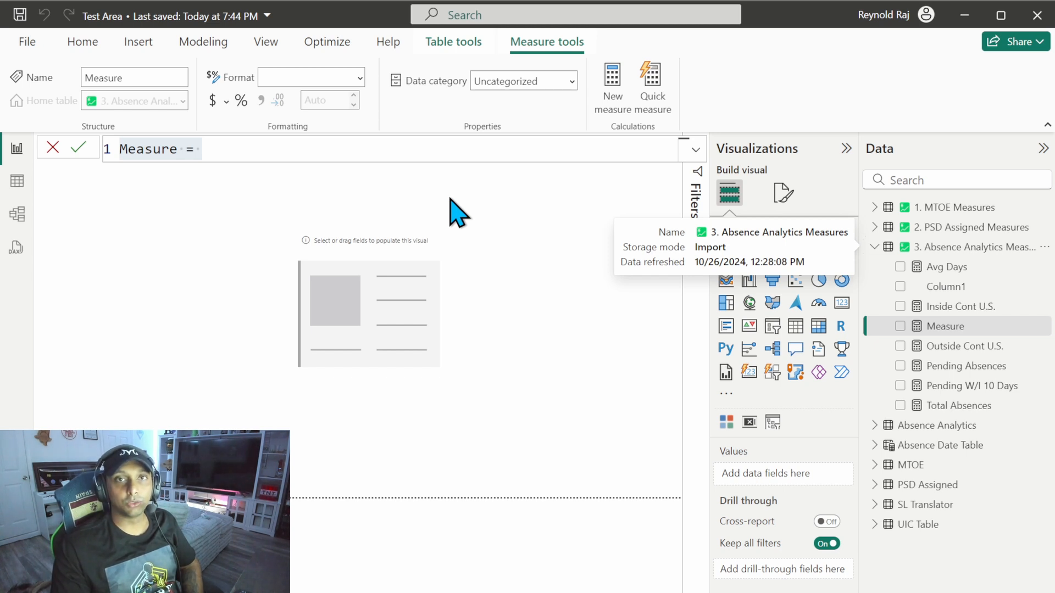
type("On A")
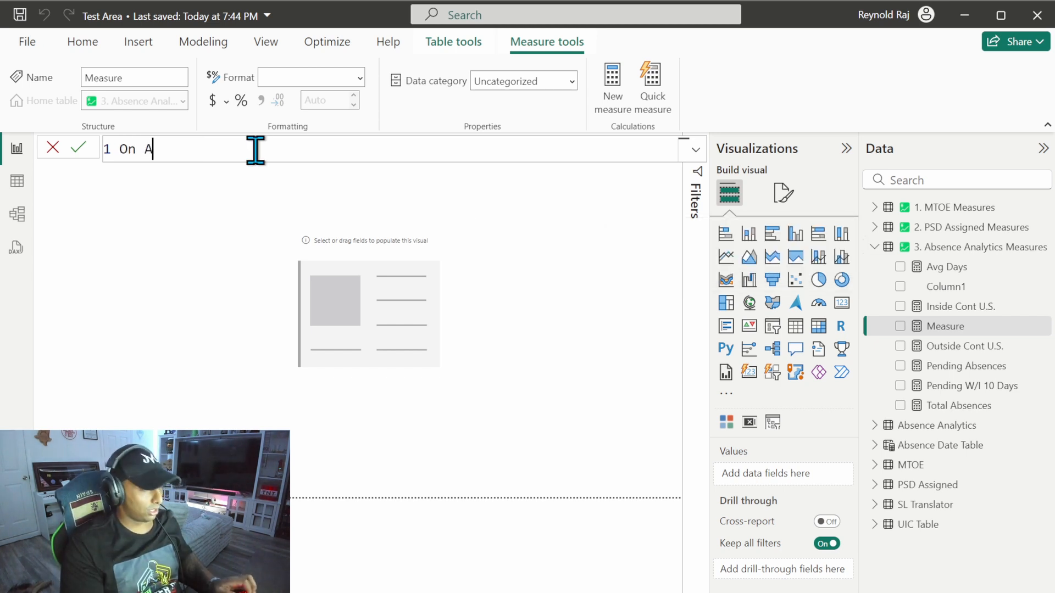
type("bsence =")
key("shift+Return")
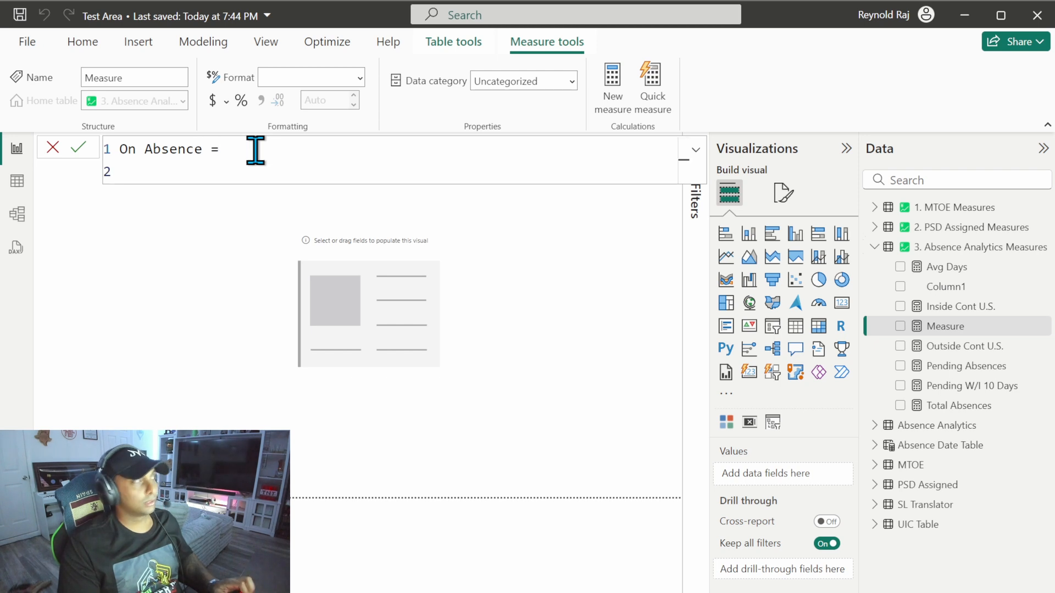
type("COALESCE(")
key("shift+Return")
type("CALCULATE(")
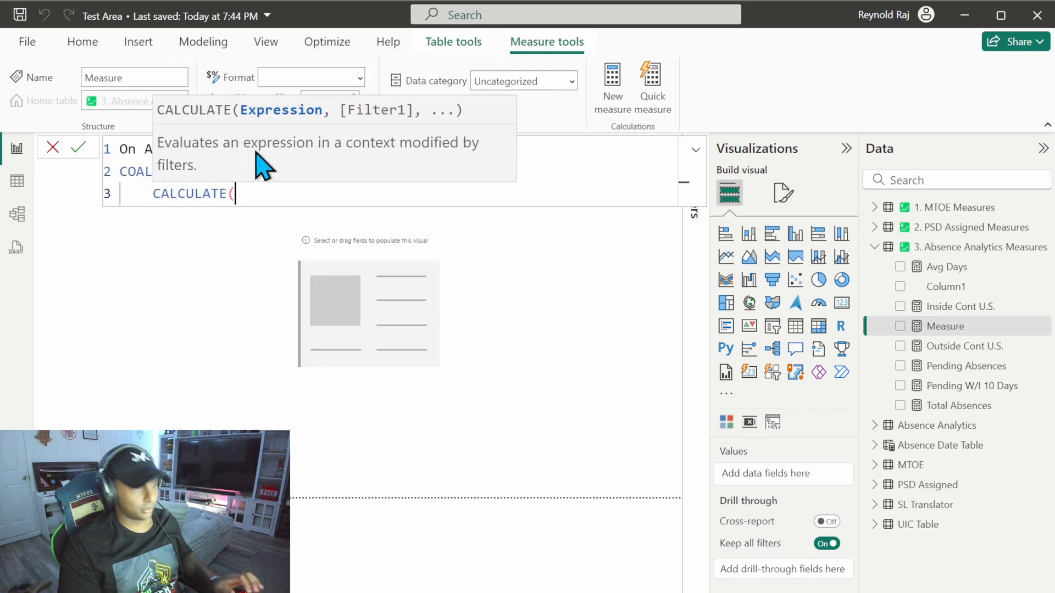
Step: Set the CALCULATE expression to DISTINCTCOUNT('Absence Analytics'[Emplid])
key("shift+Return")
type("dis")
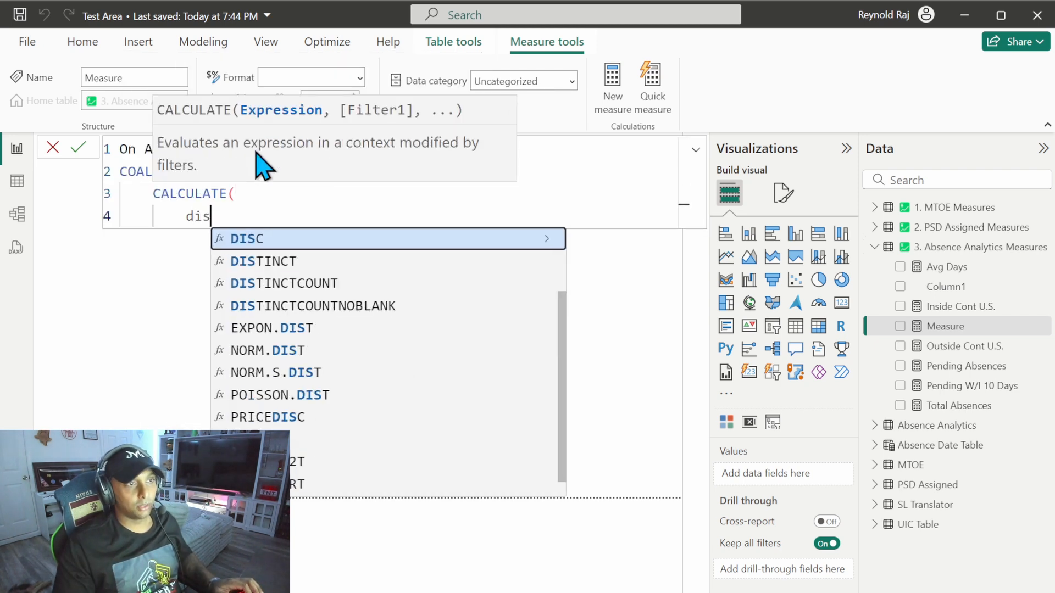
type("tinctcount(")
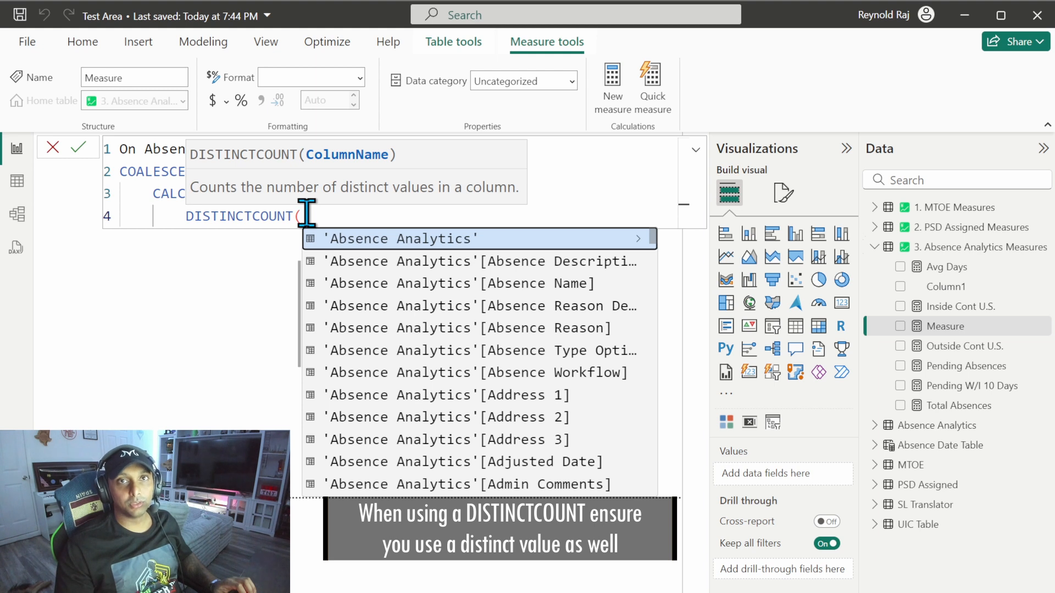
type("empl")
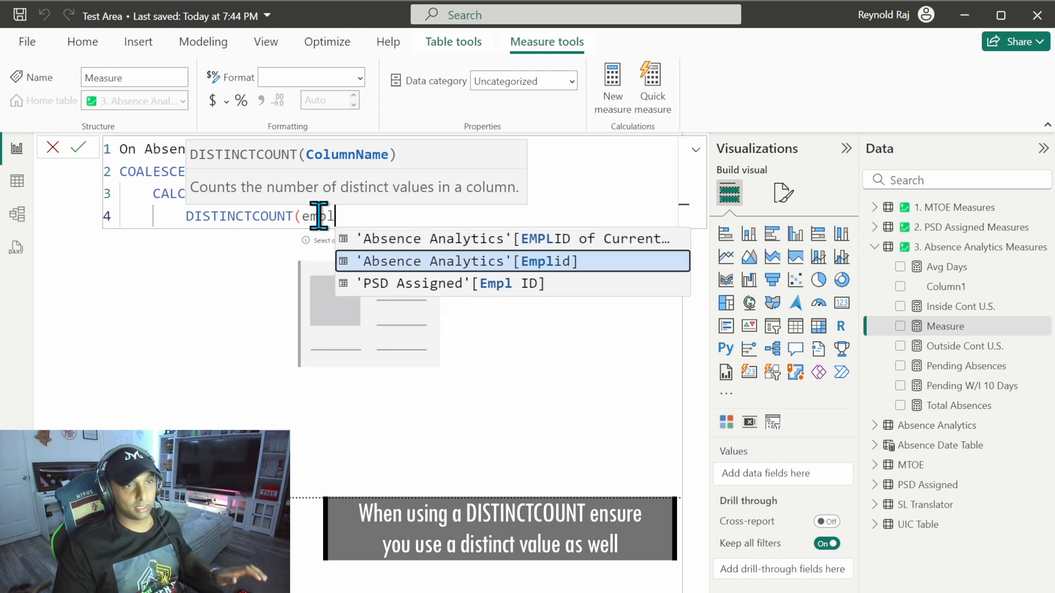
key("Tab")
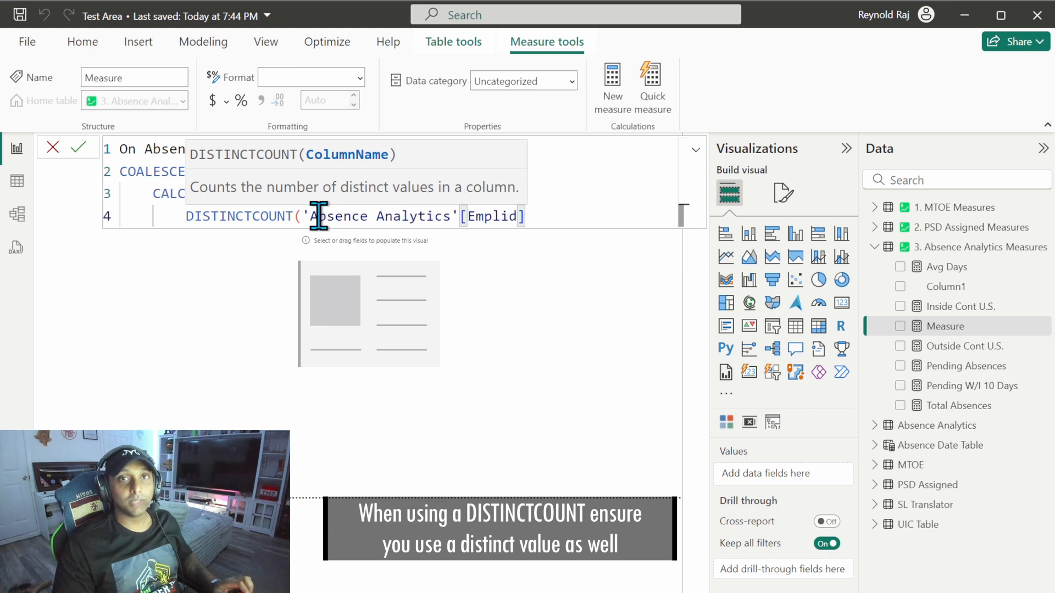
type("),")
Step: Add the filter 'Absence Analytics'[Absence Workflow] = "Approved" to the CALCULATE function
key("shift+Return")
type("work")
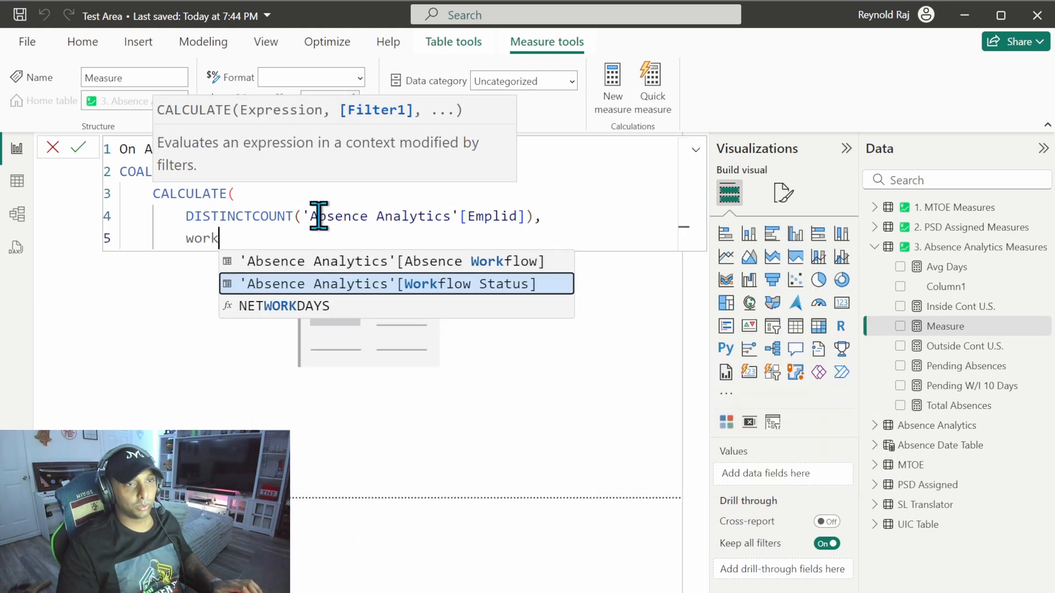
key("Up")
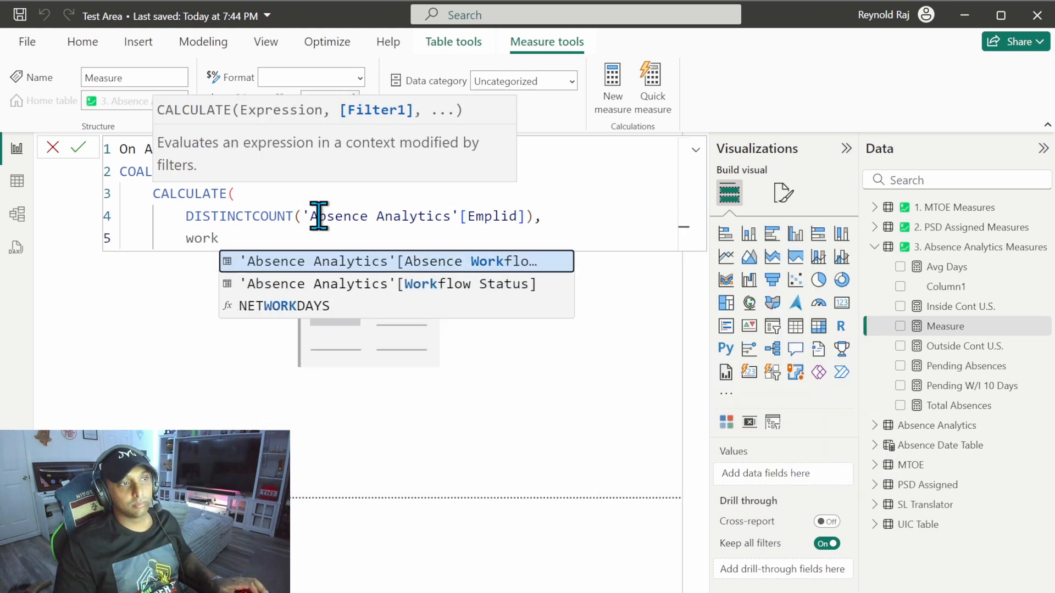
key("Tab")
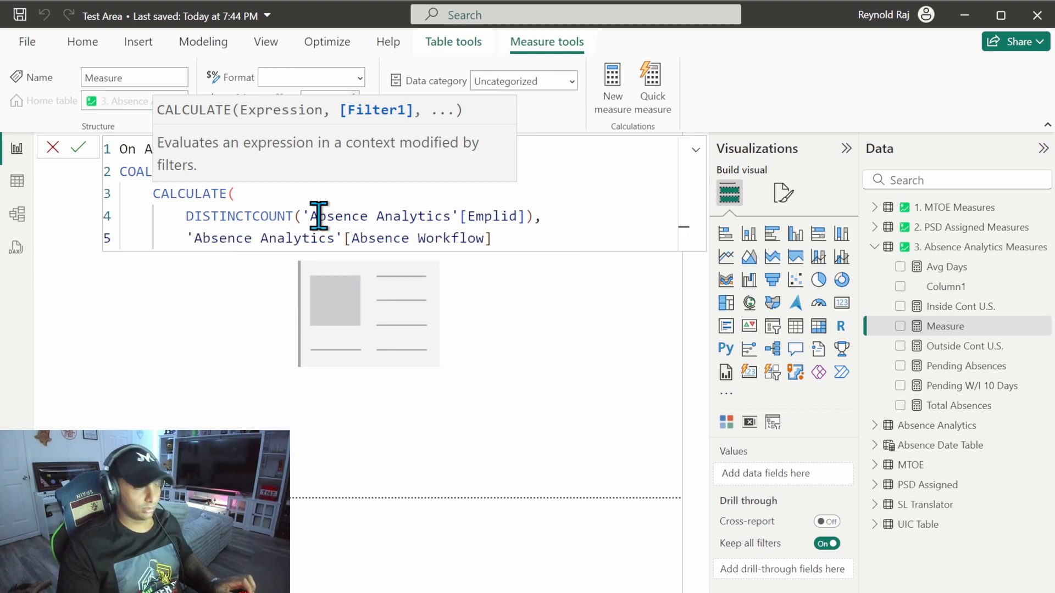
type("\"Appr")
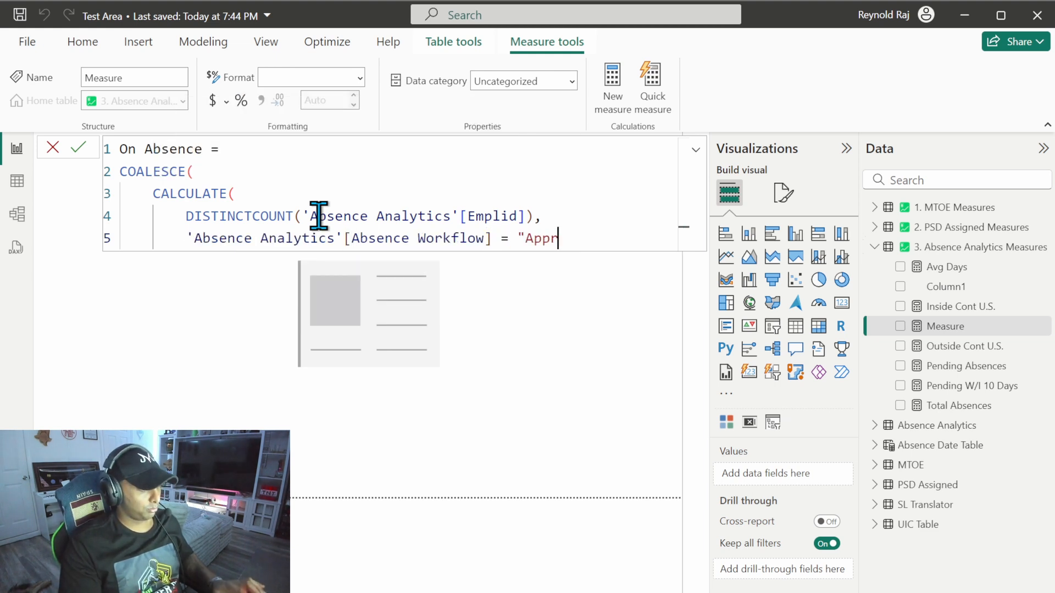
type("oved\",")
Step: Add the condition 'Absence Analytics'[Begin Date] <= MAX('Absence Date Table'[Date]) followed by the && operator as the second CALCULATE filter
key("shift+Return")
type("begin")
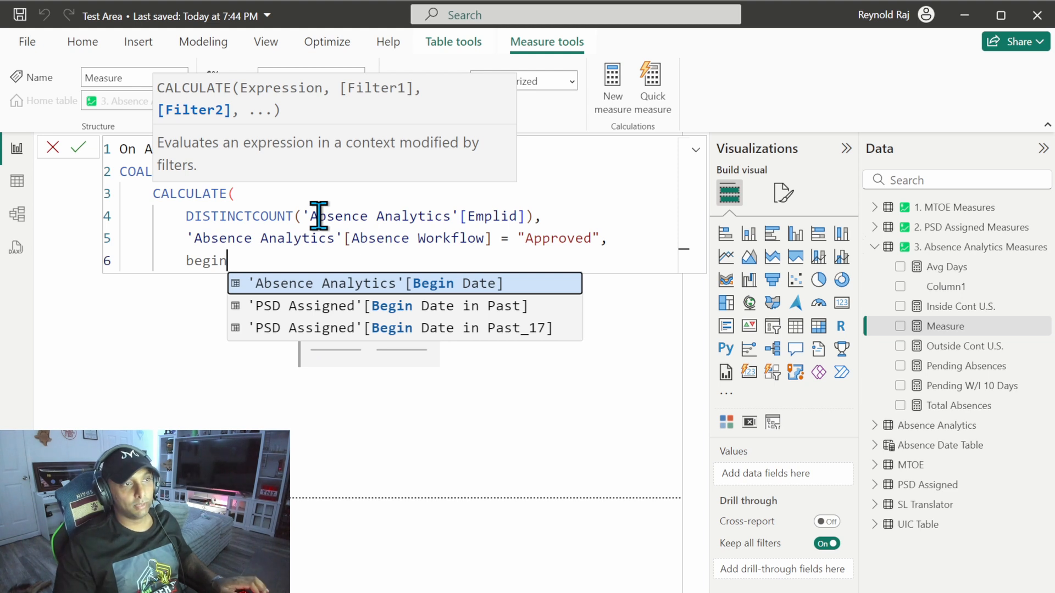
key("Tab")
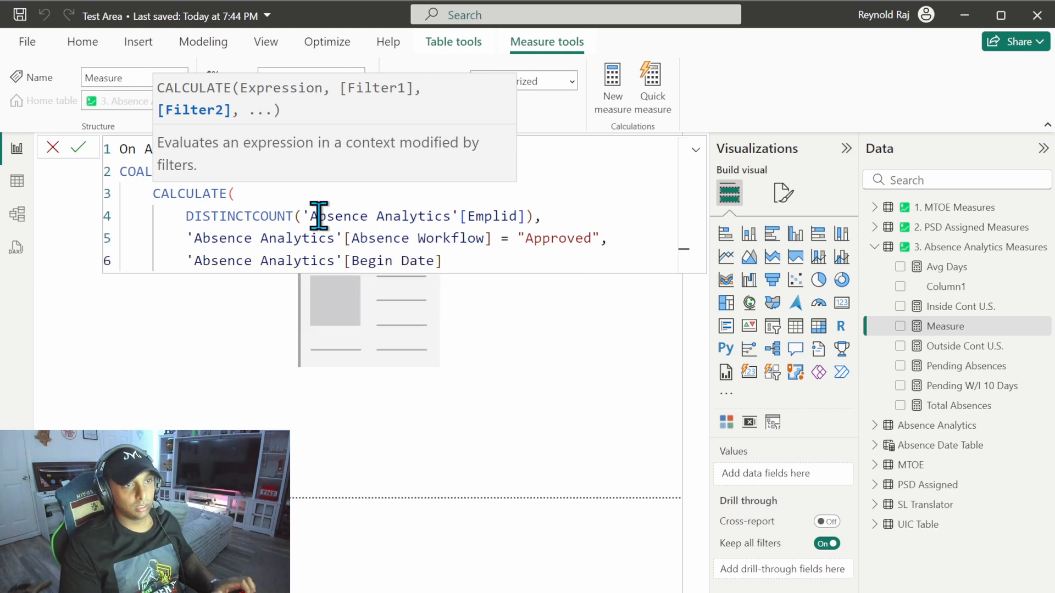
type("<= ")
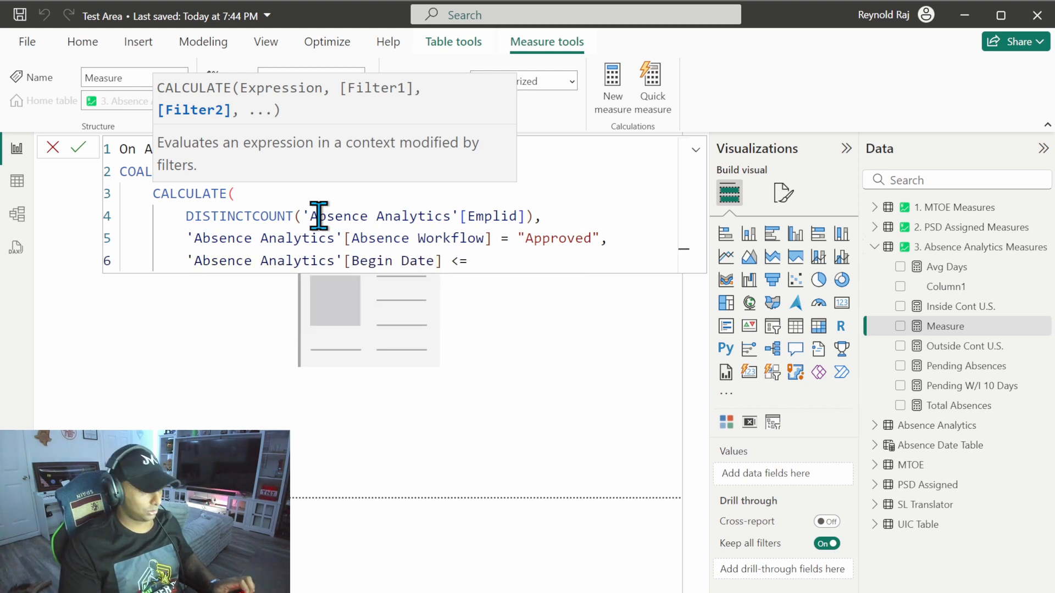
type("MAX")
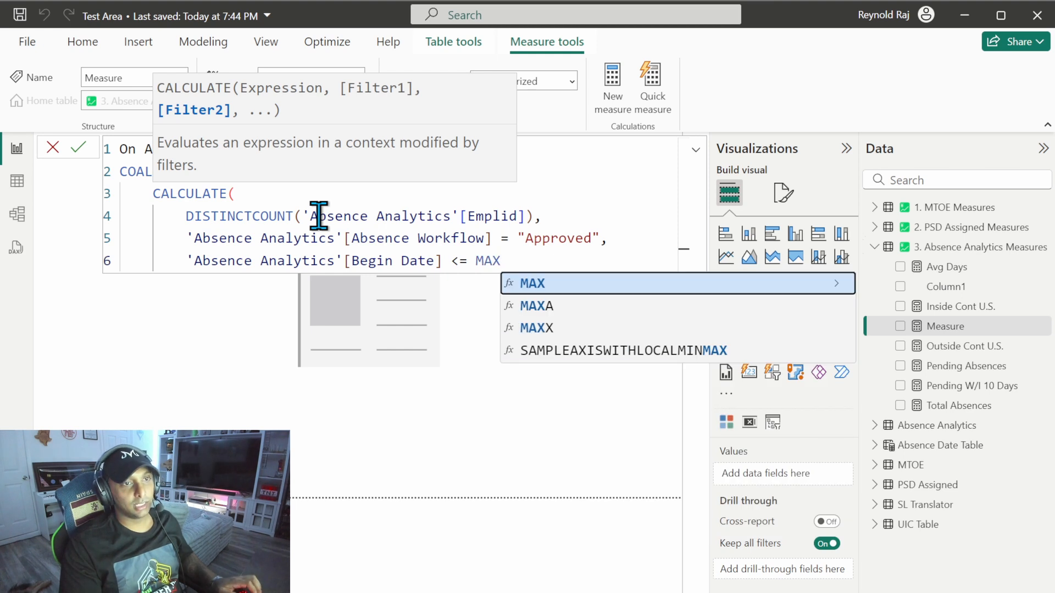
type("(date")
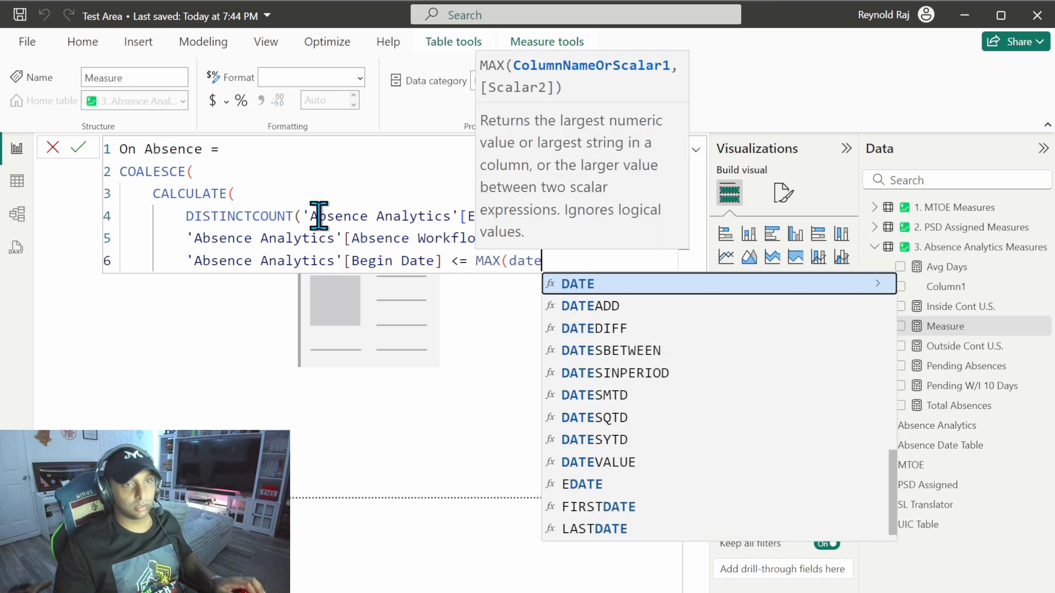
type(" t")
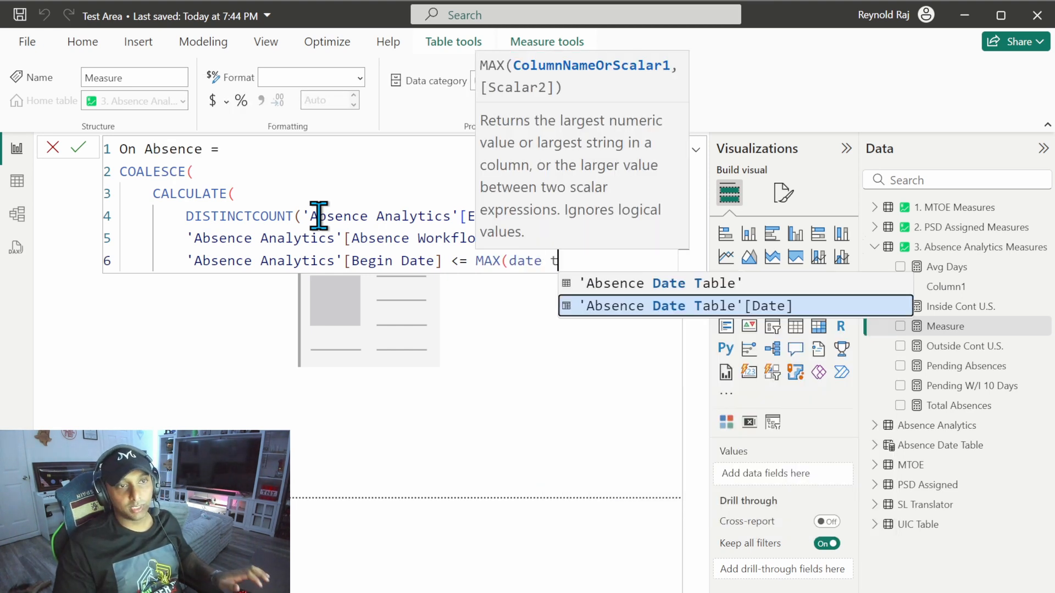
key("Tab")
type(")")
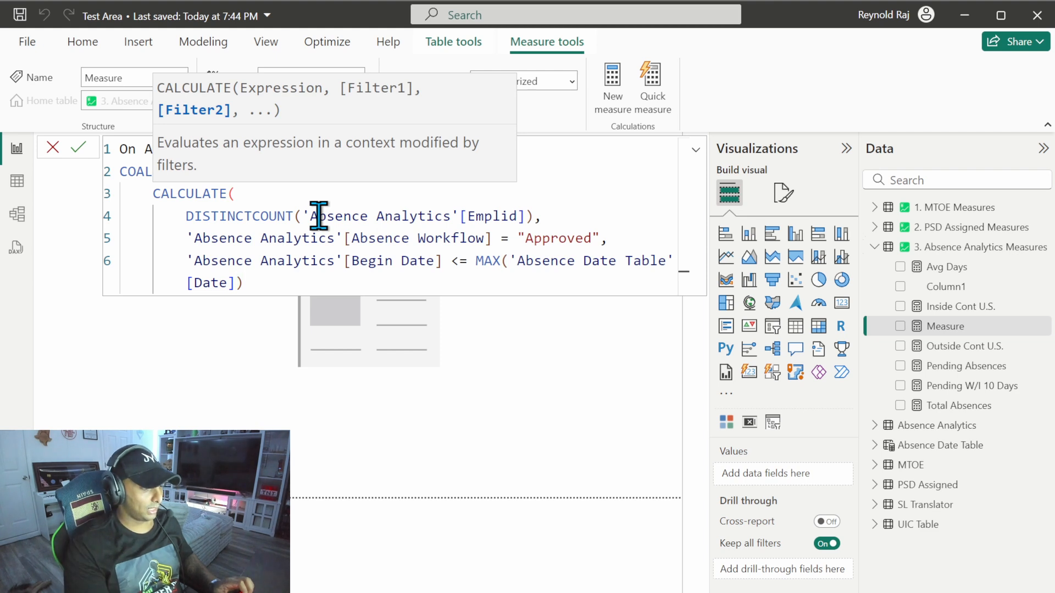
type(" &&")
Step: Complete the date filter with the condition 'Absence Analytics'[End Date] >= MIN('Absence Date Table'[Date]) on a new line
key("shift+Return")
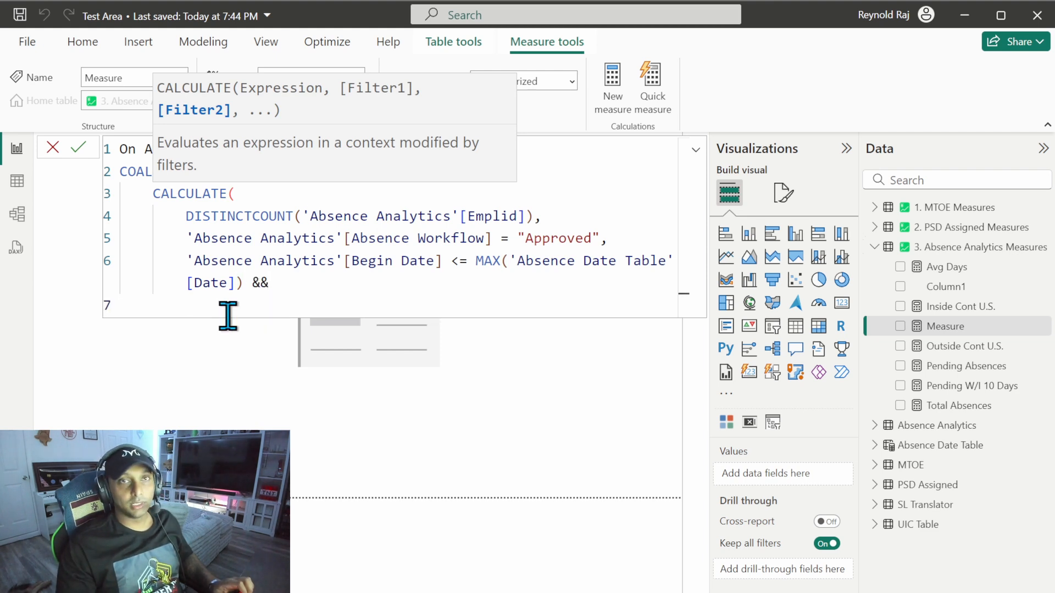
type("end")
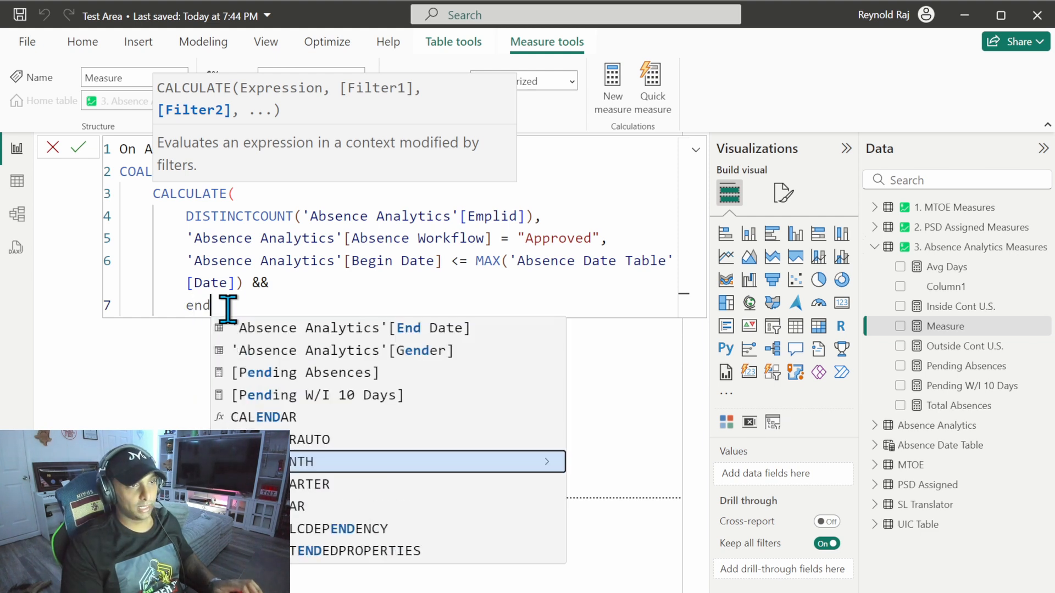
key("Up")
key("Up")
key("Up")
key("Up")
key("Up")
key("Up")
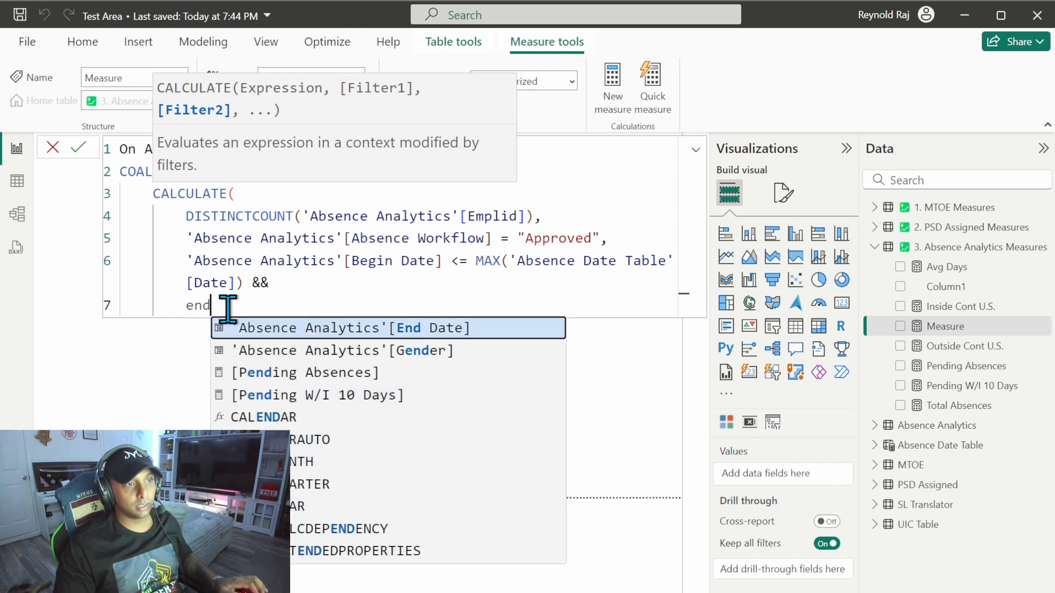
key("Tab")
type(">")
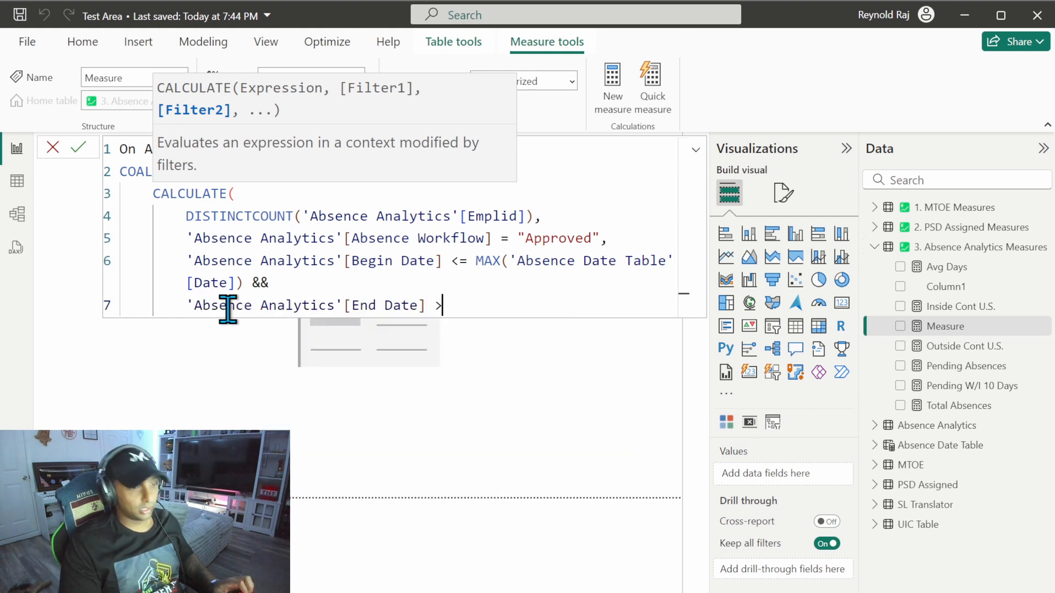
type("= min")
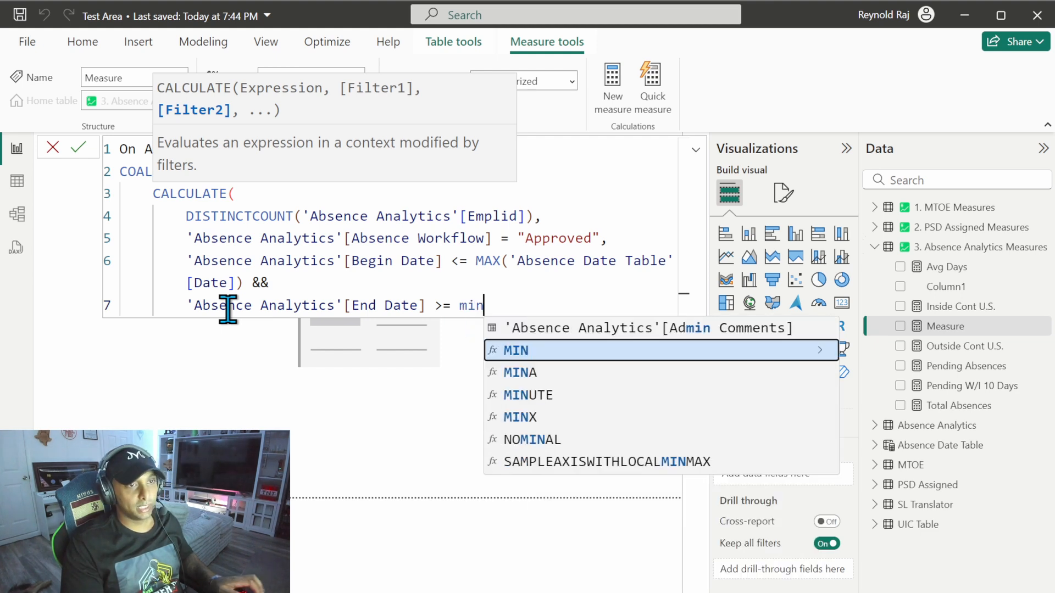
key("Tab")
type("date t")
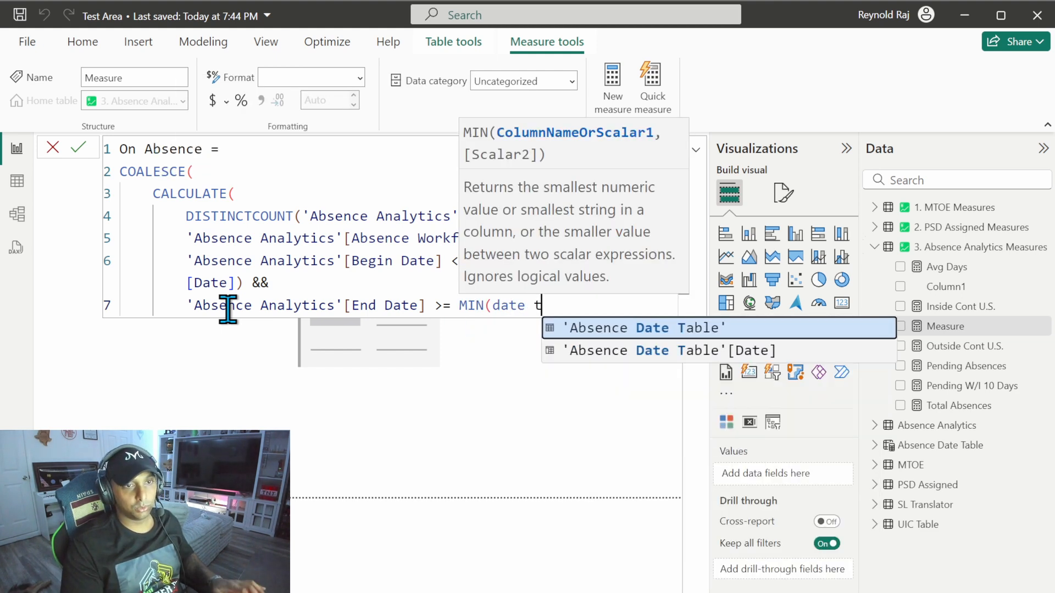
key("Down")
key("Tab")
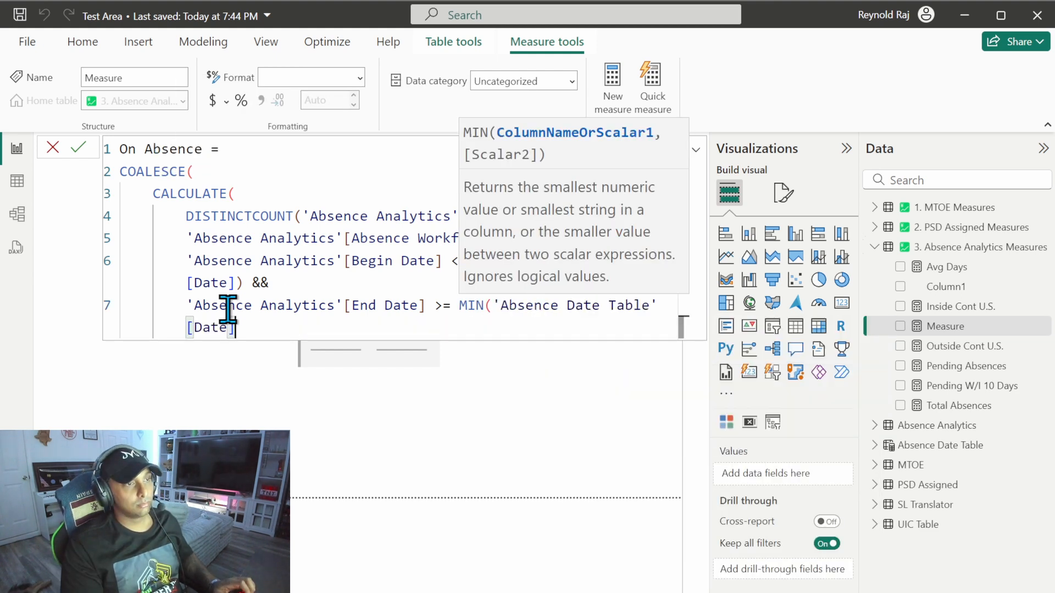
type(")")
Step: Close the CALCULATE function, add 0 as the COALESCE fallback value on its own line, and close COALESCE
key("Return")
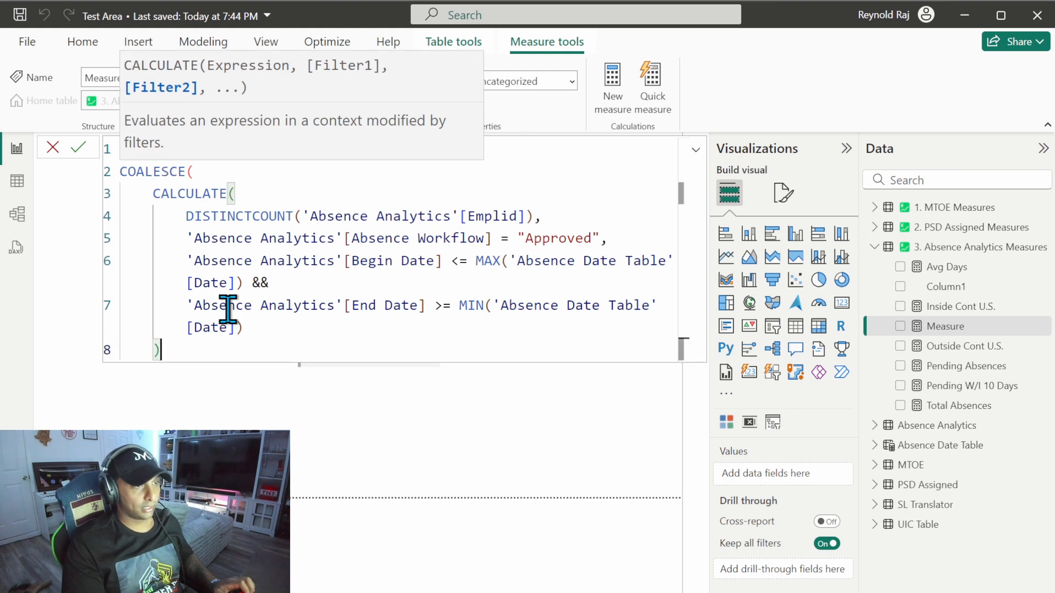
type(")")
key("Return")
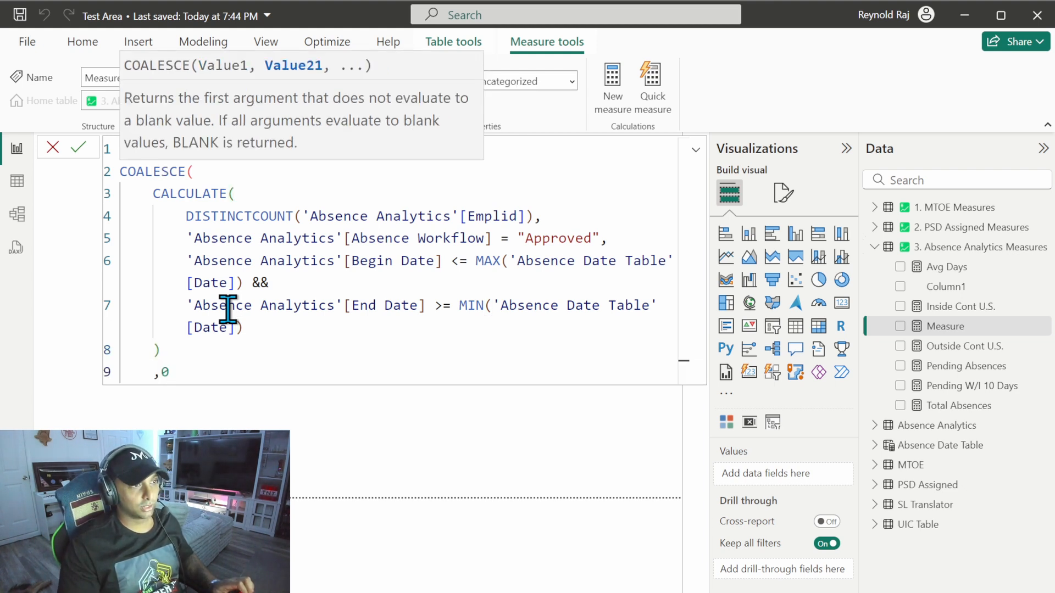
type("0")
key("Return")
type(")")
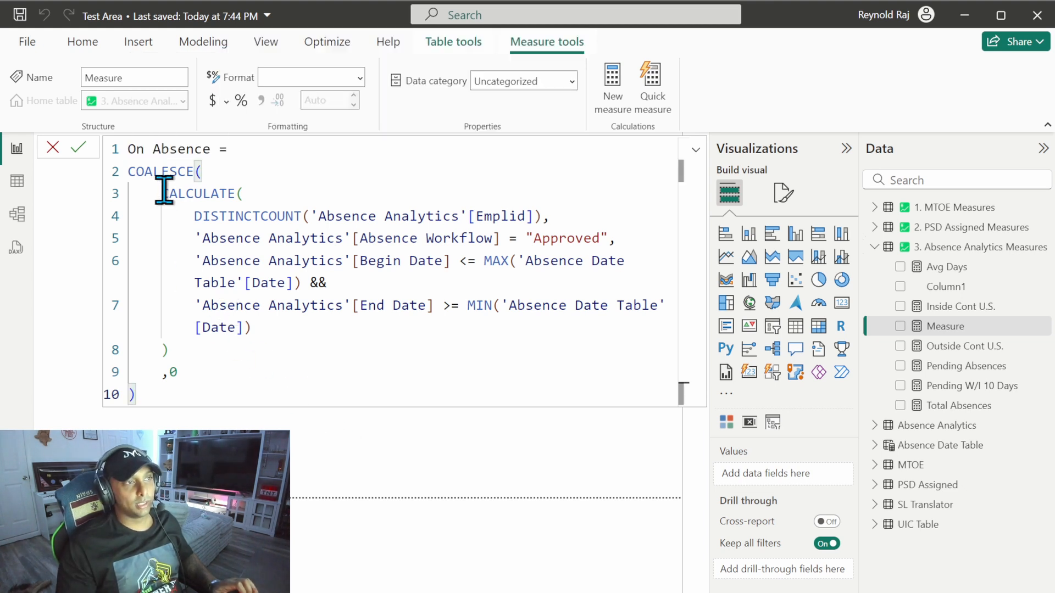
Step: Review the On Absence formula, examining COALESCE, CALCULATE, the distinct Emplid count, the Approved filter and the begin and end date conditions
left_click_drag(128, 174, 208, 176)
left_click(226, 177)
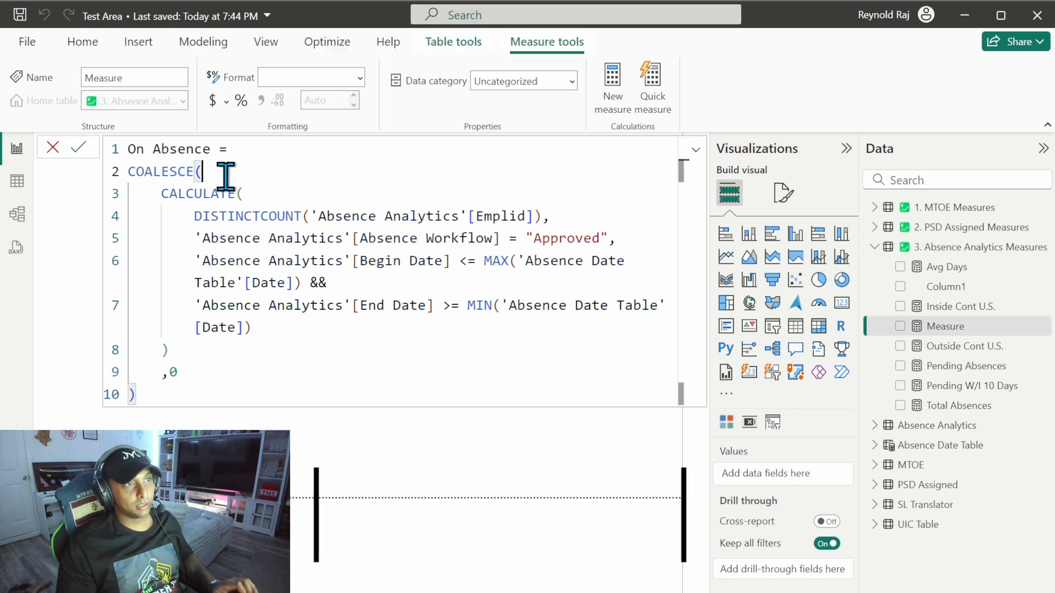
double_click(159, 198)
left_click(260, 195)
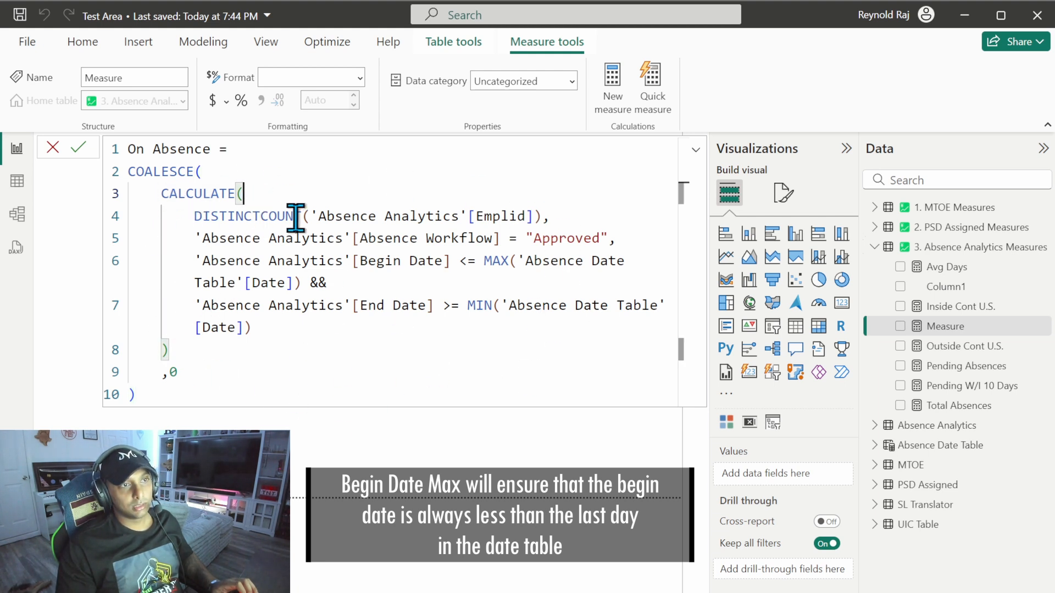
left_click_drag(543, 216, 302, 216)
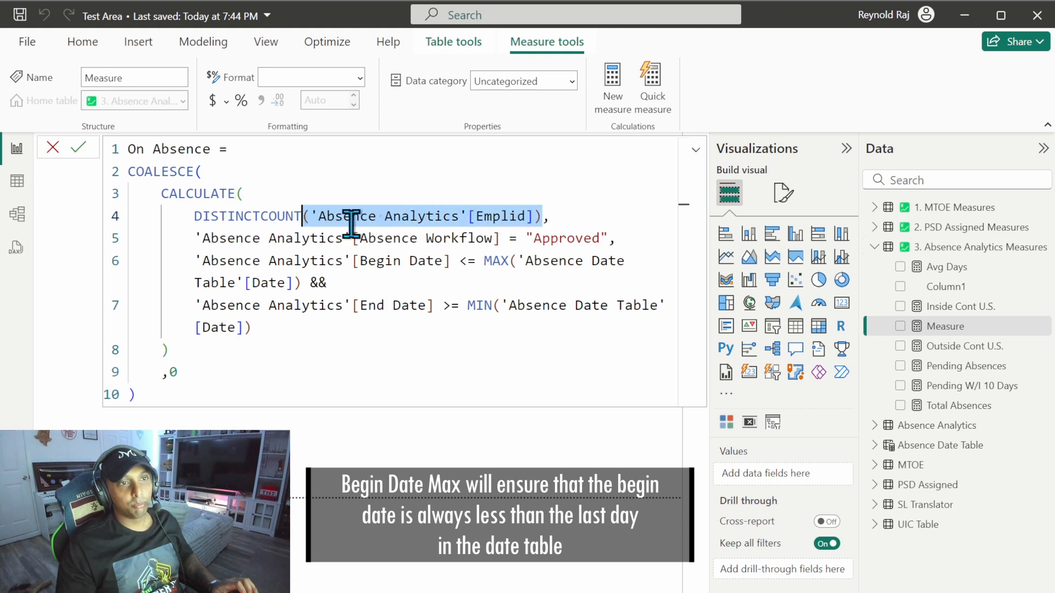
left_click_drag(610, 239, 192, 225)
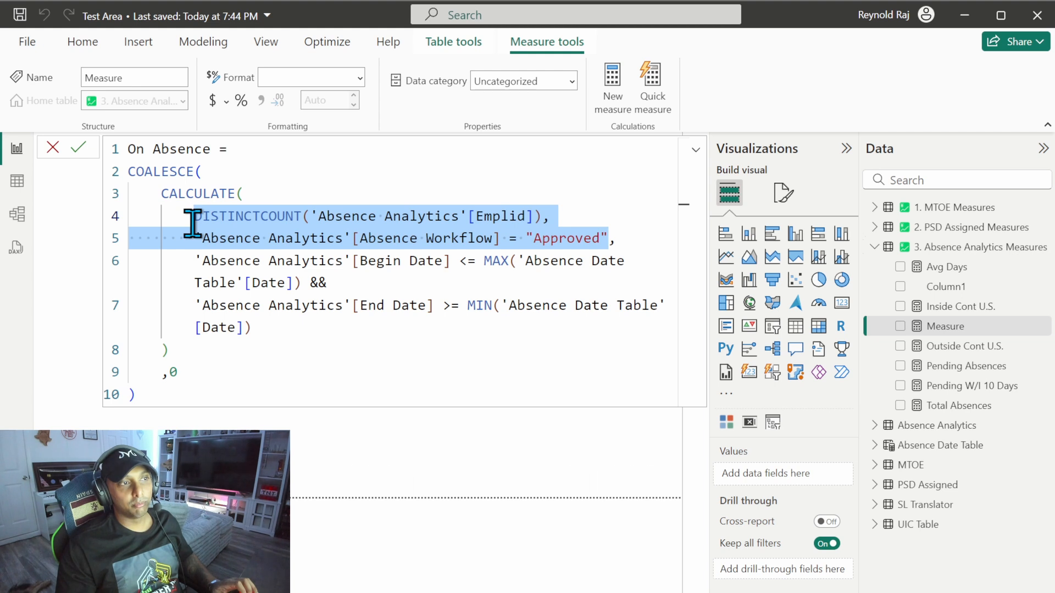
left_click(194, 260)
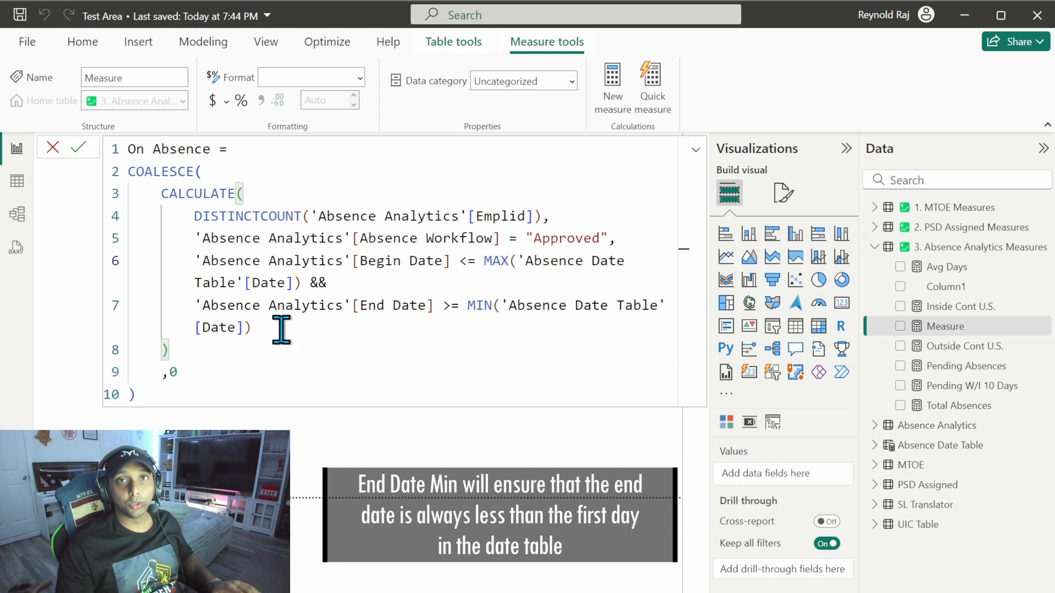
left_click_drag(534, 216, 311, 214)
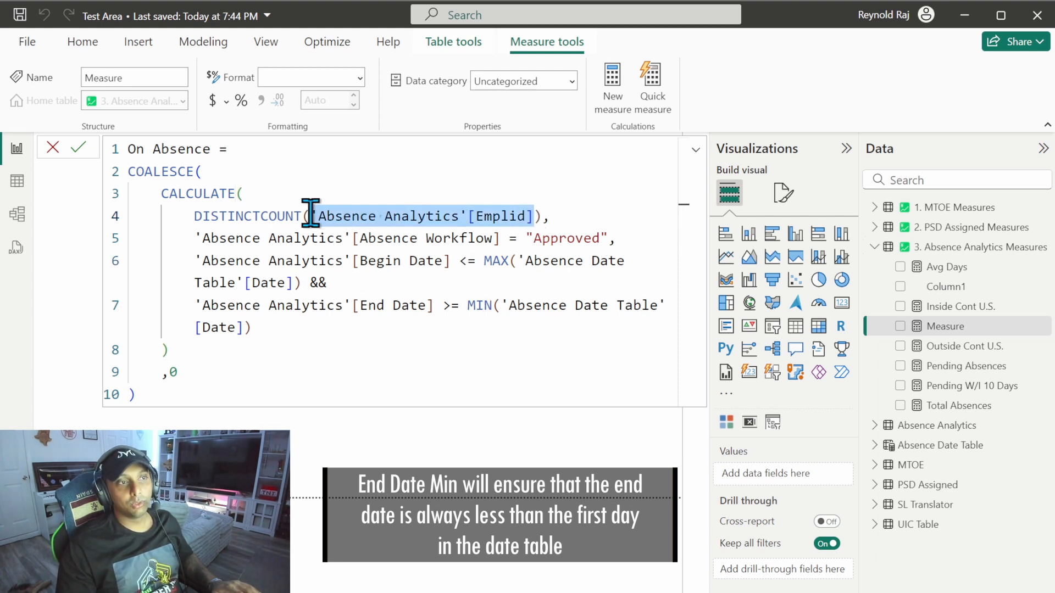
left_click(341, 301)
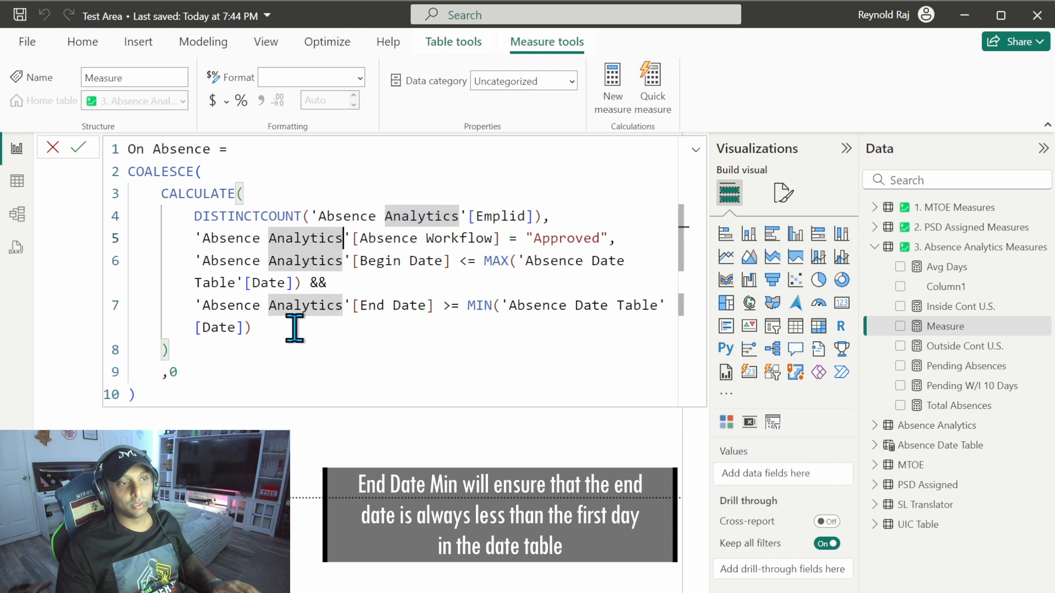
left_click(276, 329)
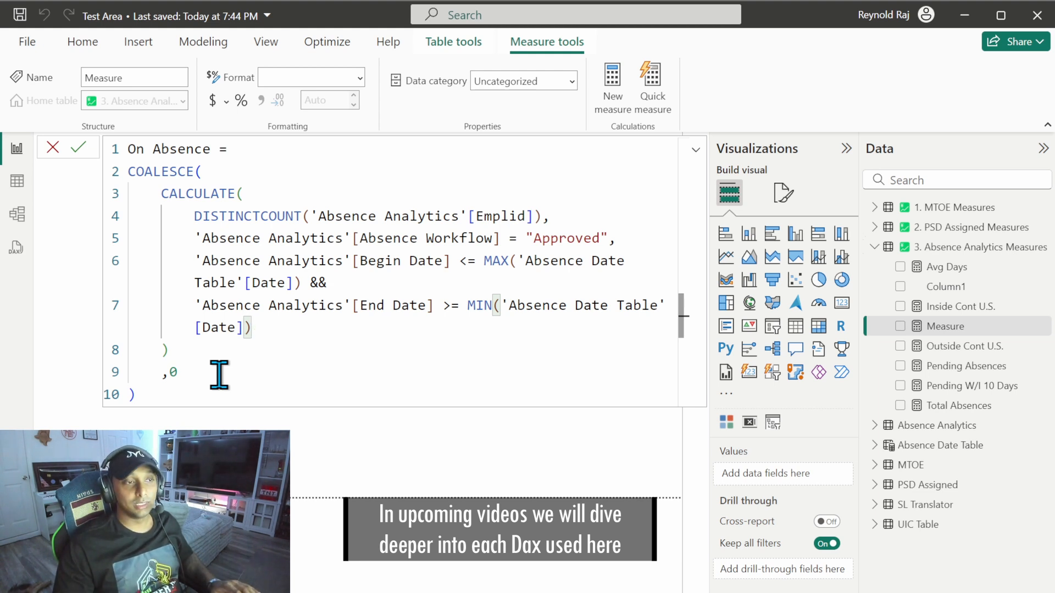
left_click_drag(196, 261, 276, 328)
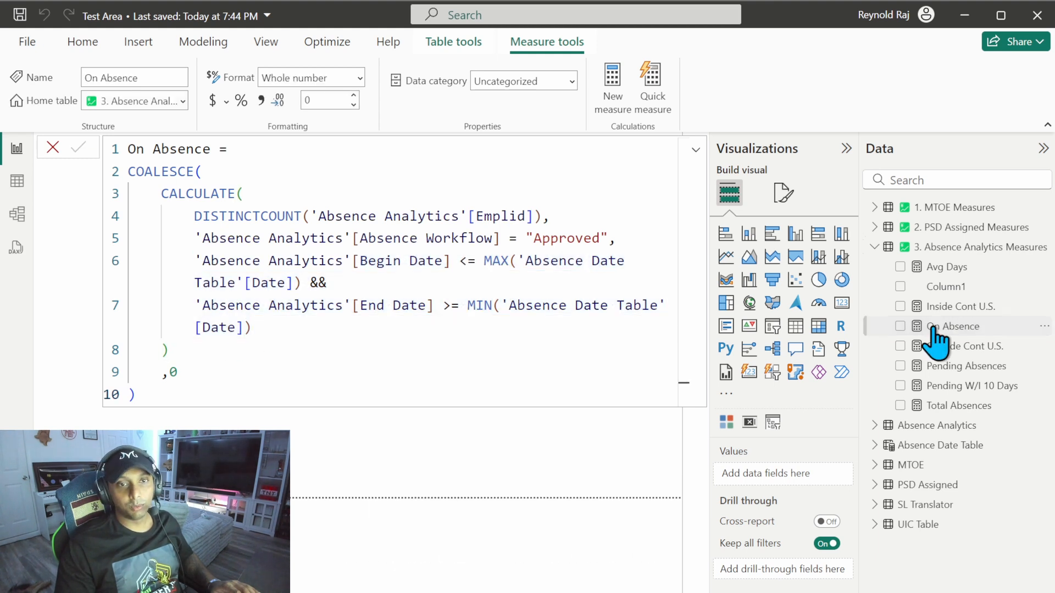
Step: Apply a thousands separator to the On Absence measure and preview it temporarily in the empty card visual
left_click(262, 101)
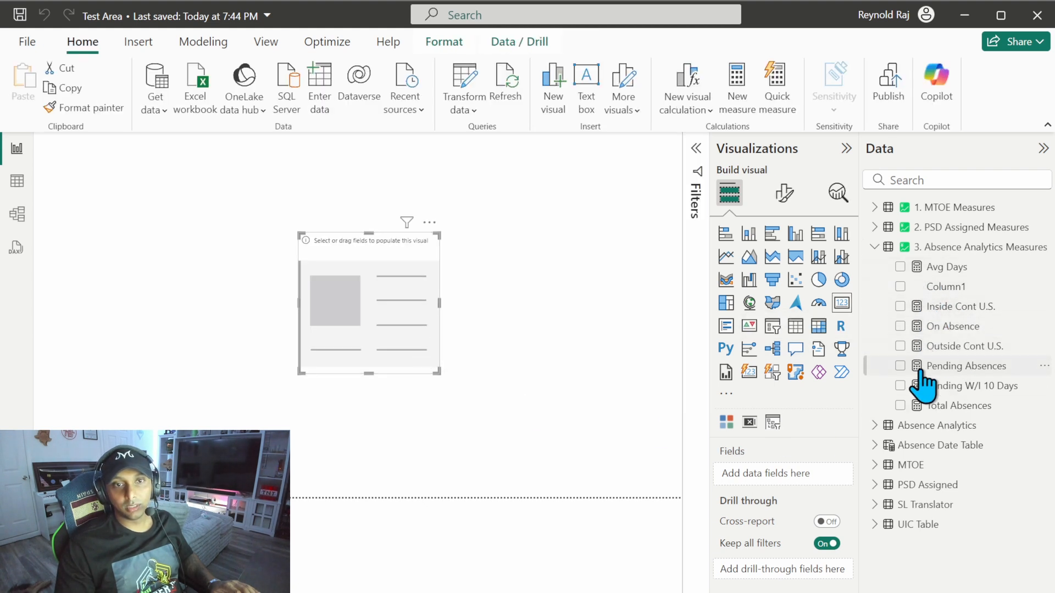
left_click(900, 326)
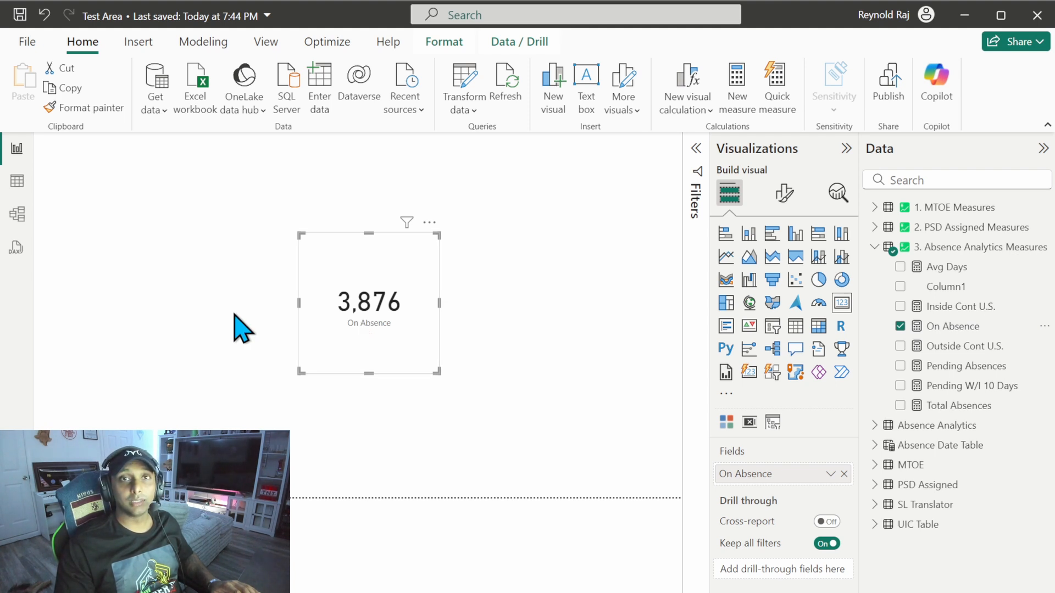
key("ctrl+z")
Step: Create a new measure named On Absence % in the 3. Absence Analytics Measures table, with its expression starting on a new line
left_click(973, 248)
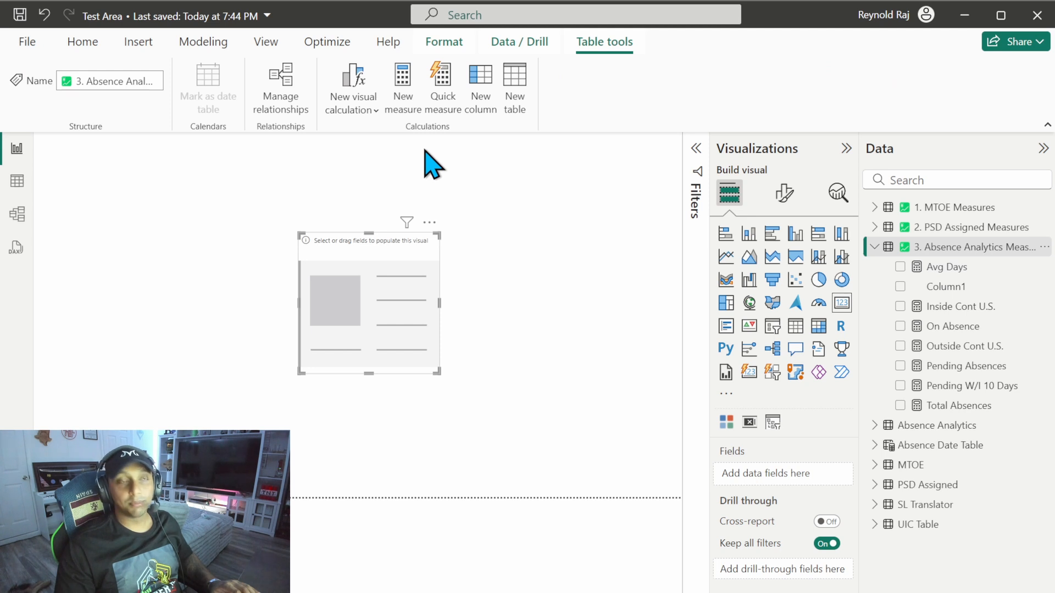
left_click(402, 87)
type("On")
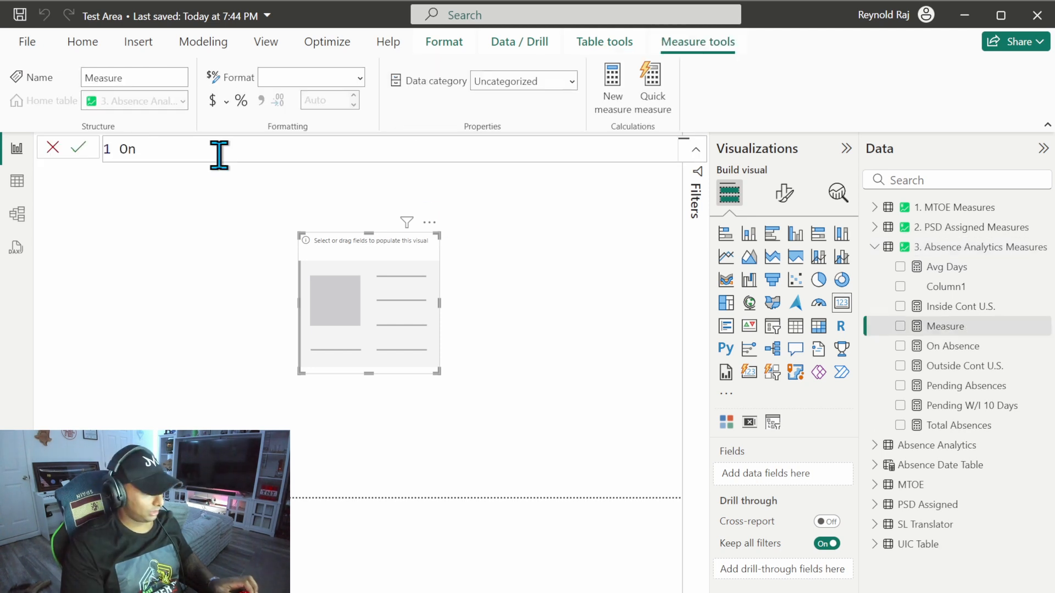
type(" Absence %")
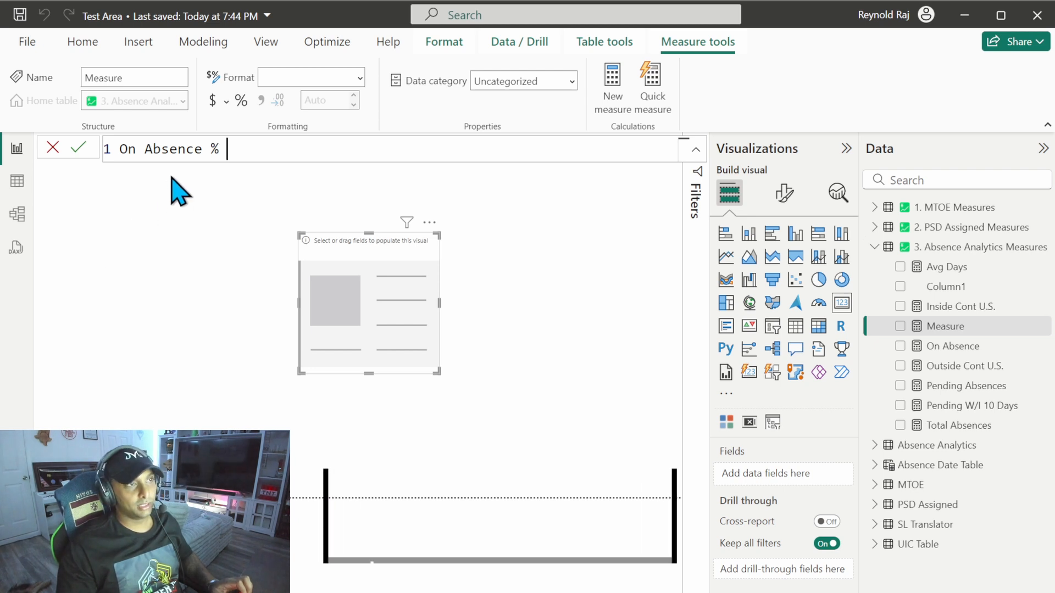
left_click_drag(203, 147, 115, 147)
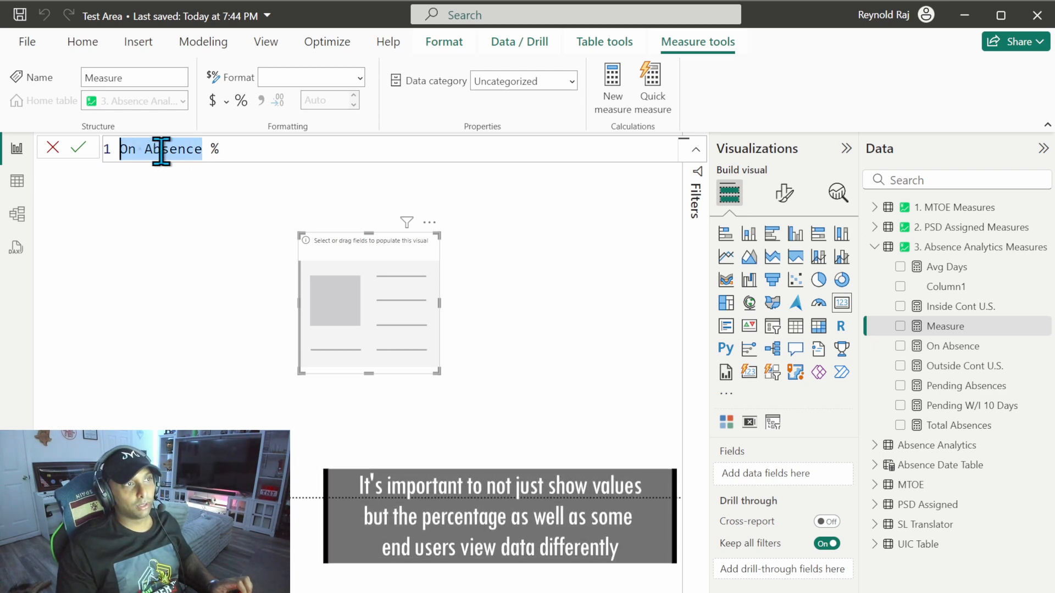
left_click(228, 149)
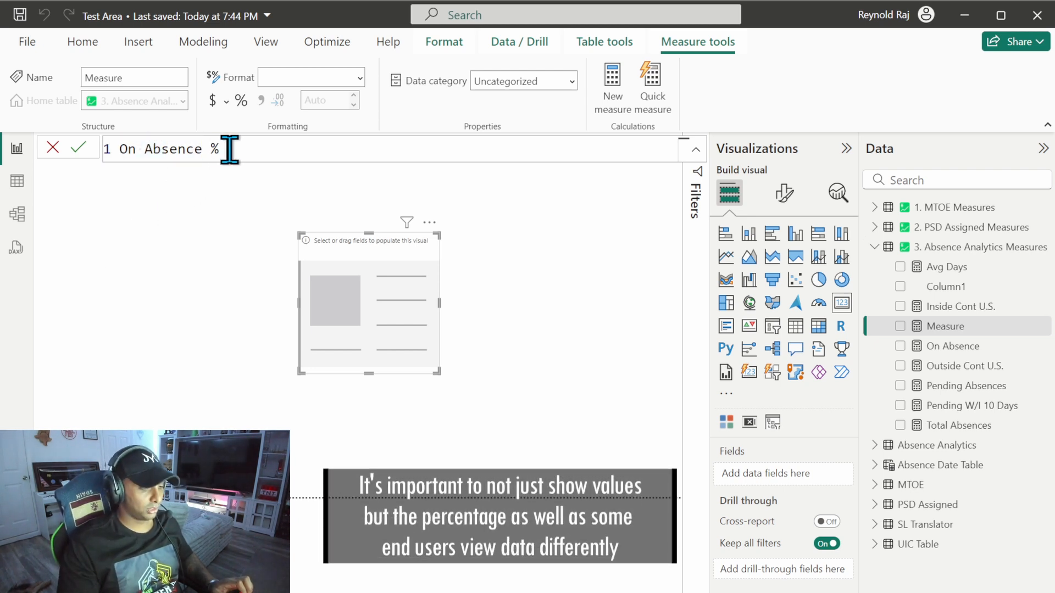
type("=")
key("shift+Return")
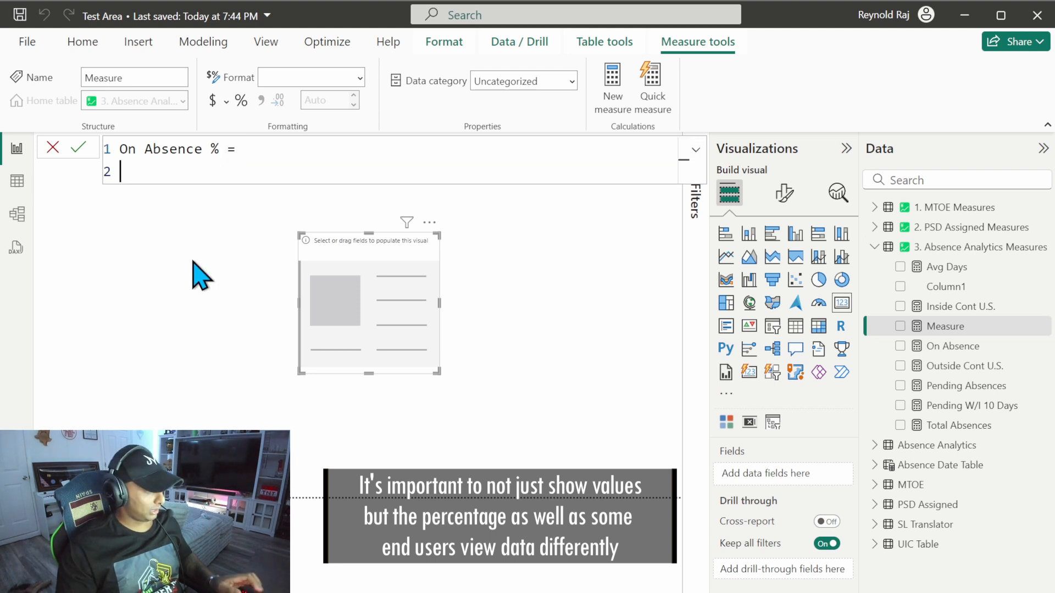
Step: Define On Absence % as DIVIDE of [On Absence] by '2. PSD Assigned Measures'[Assigned] with alternate result 0, and commit the measure
type("divid")
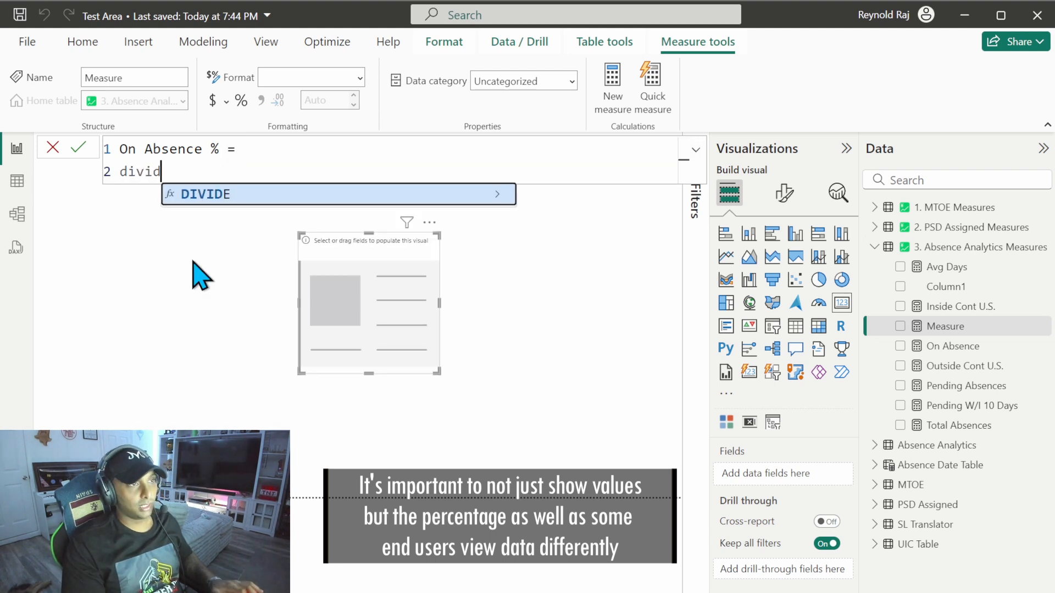
key("Tab")
type("on")
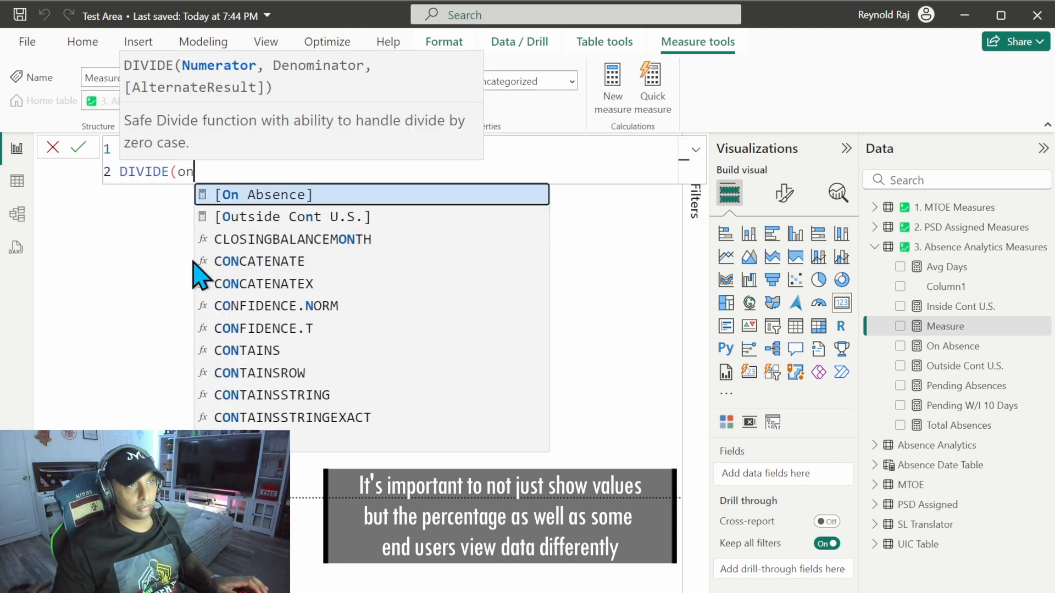
key("Tab")
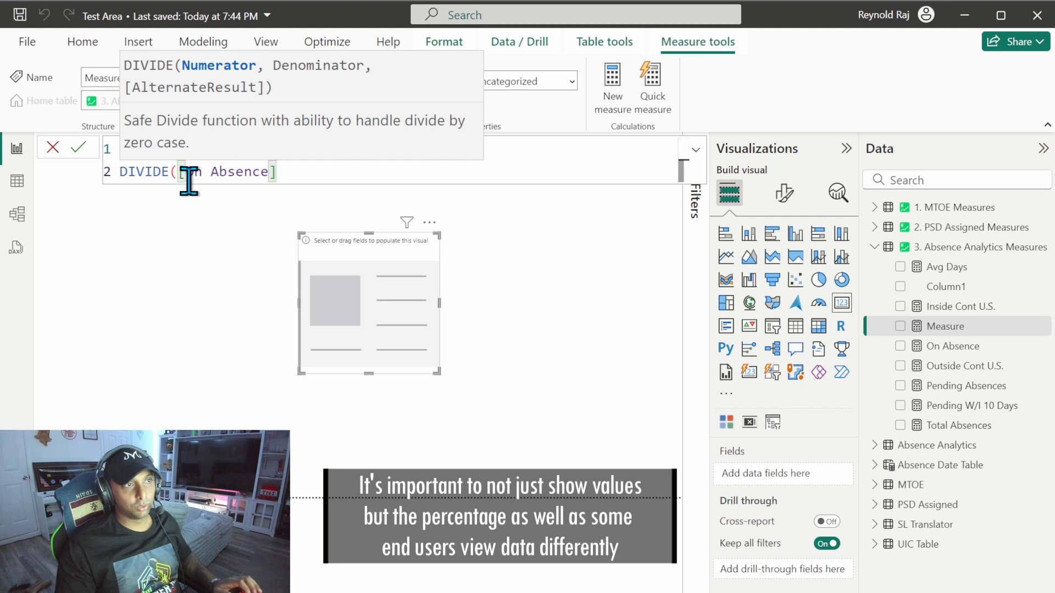
type(",")
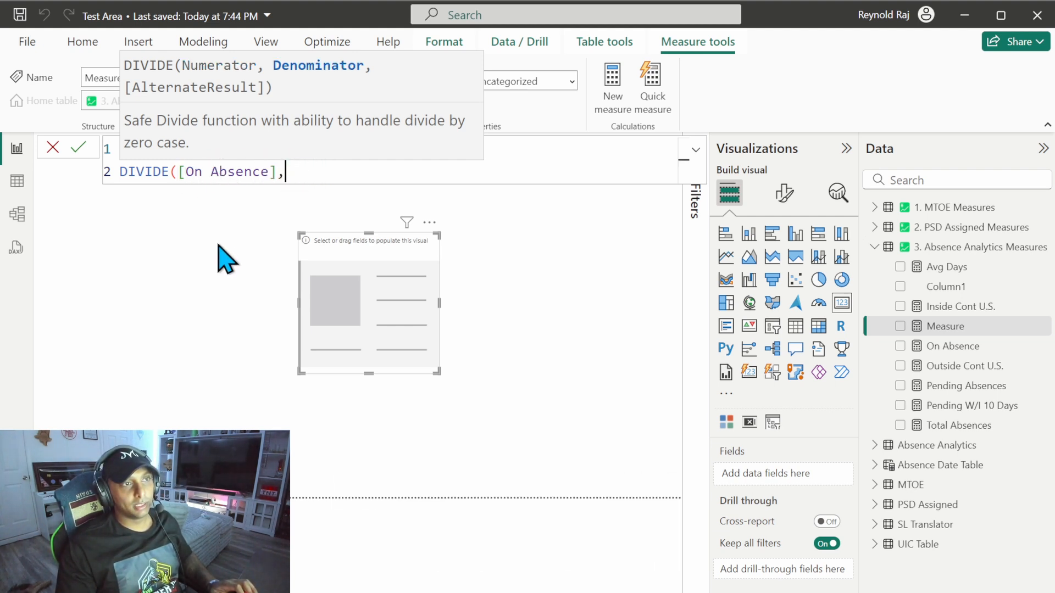
type("assi")
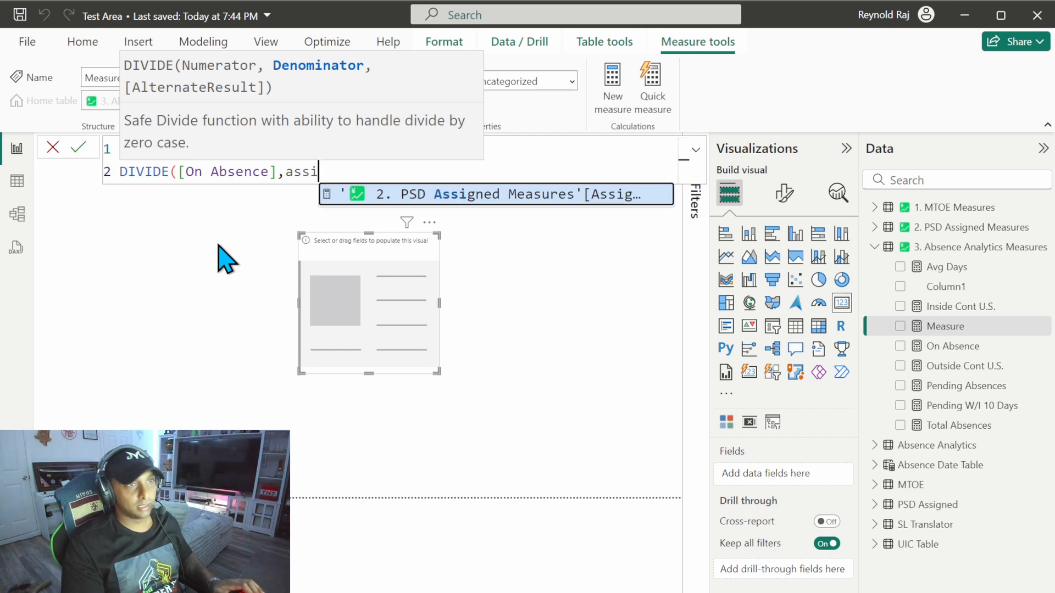
key("Tab")
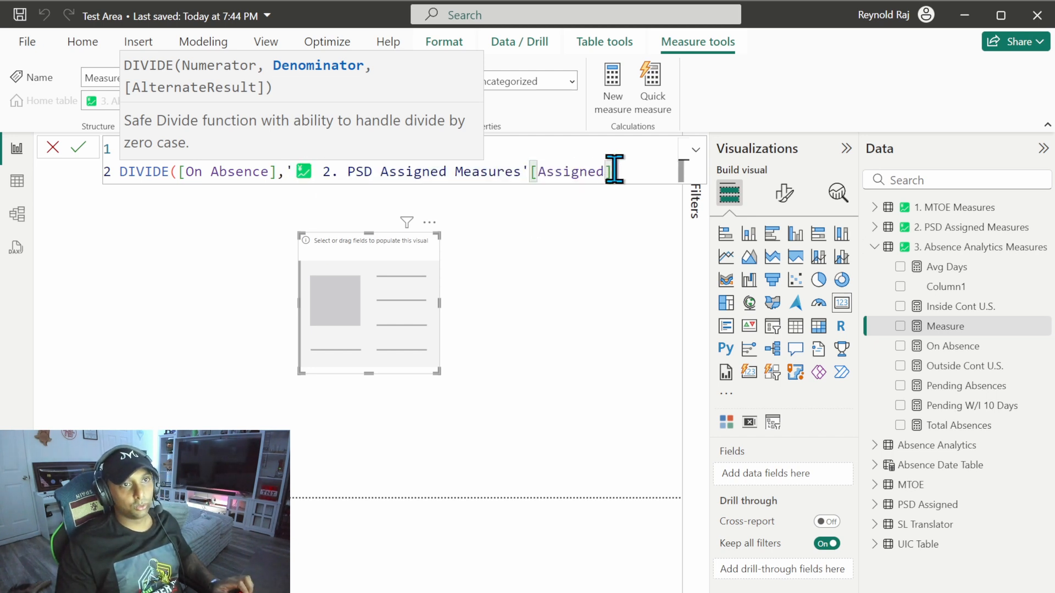
type(",")
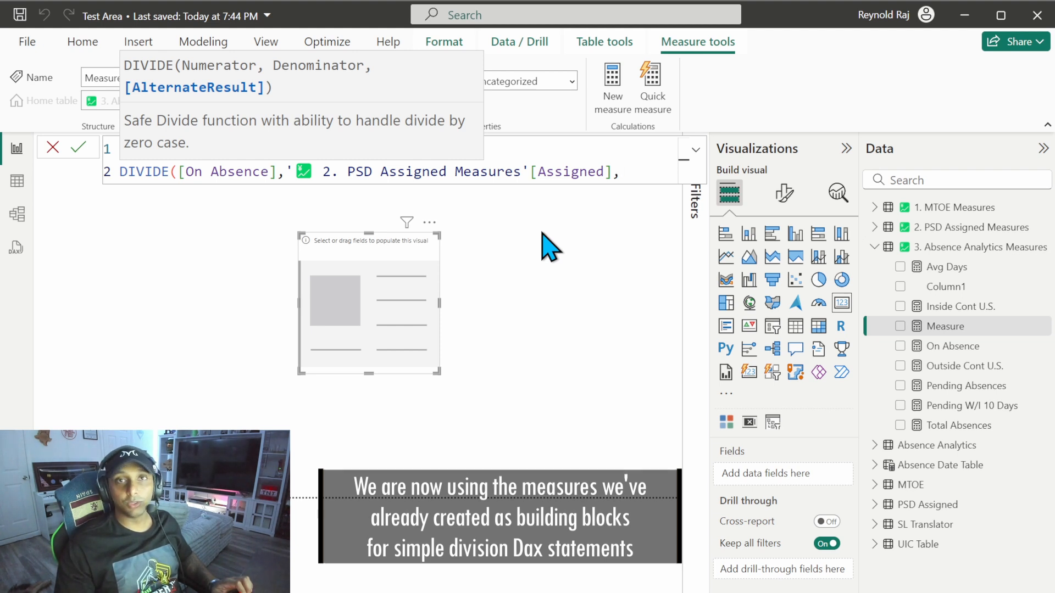
type("0")
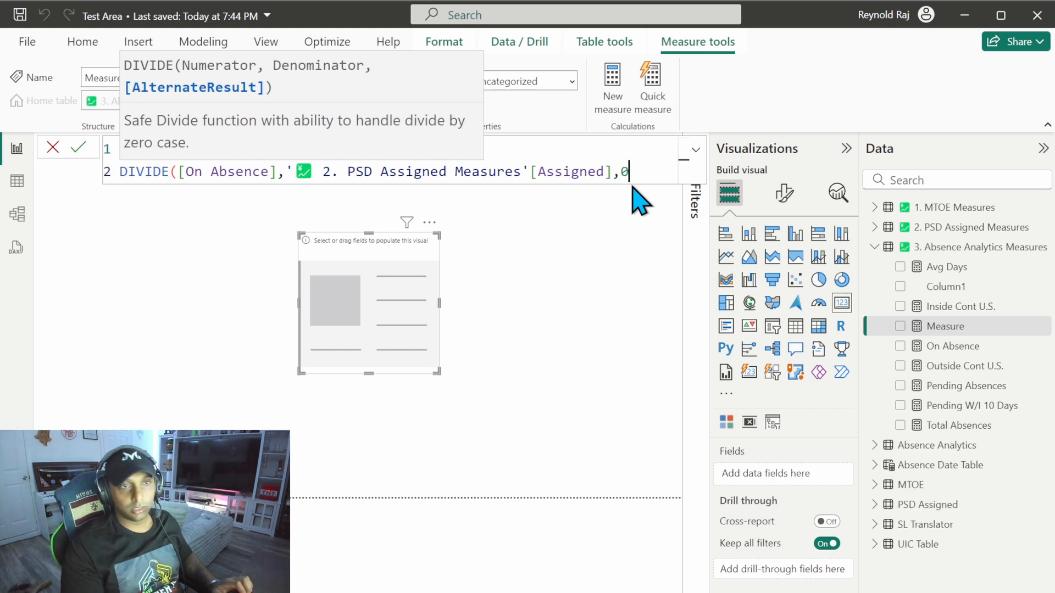
type(")")
left_click(78, 147)
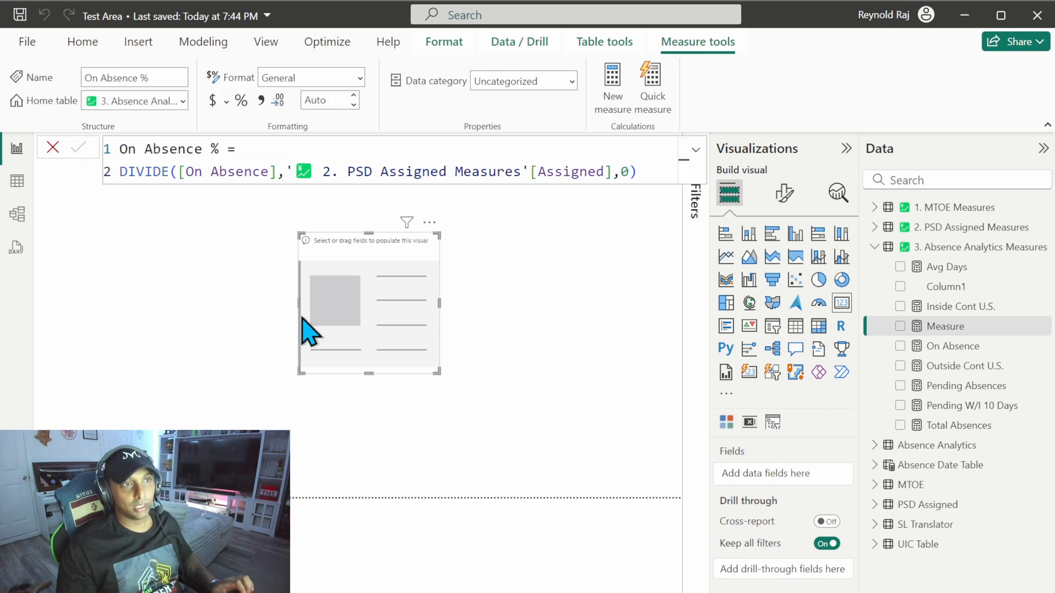
Step: Format the On Absence % measure as a percentage and add it to the card visual
left_click(242, 101)
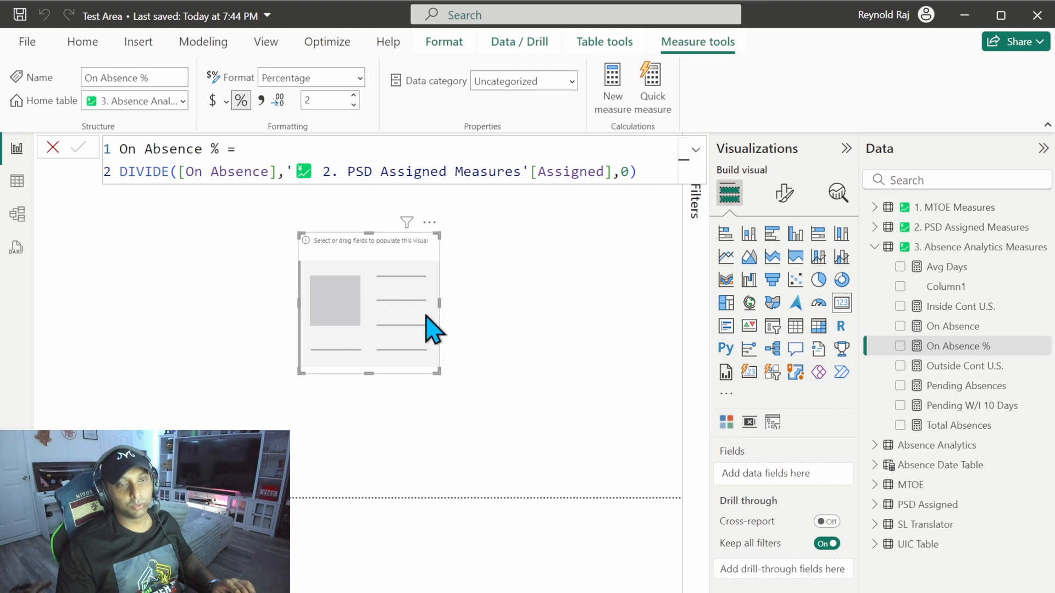
left_click(900, 346)
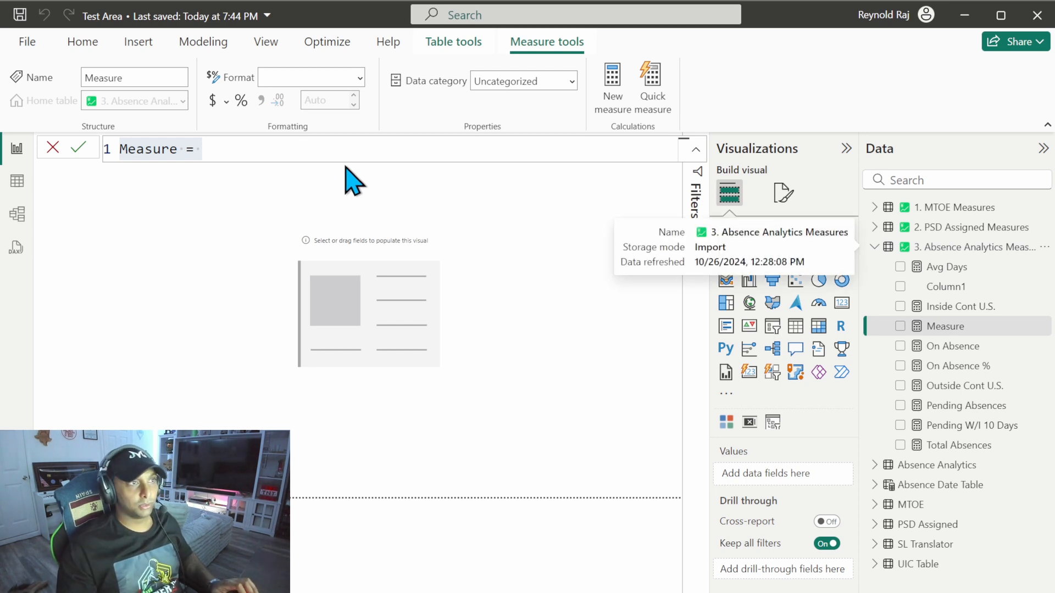
Step: Name the new measure Availble and begin its expression on a new line with COALESCE of '2. PSD Assigned Measures'[Assigned]
type("Availble =")
key("Return")
type("coa")
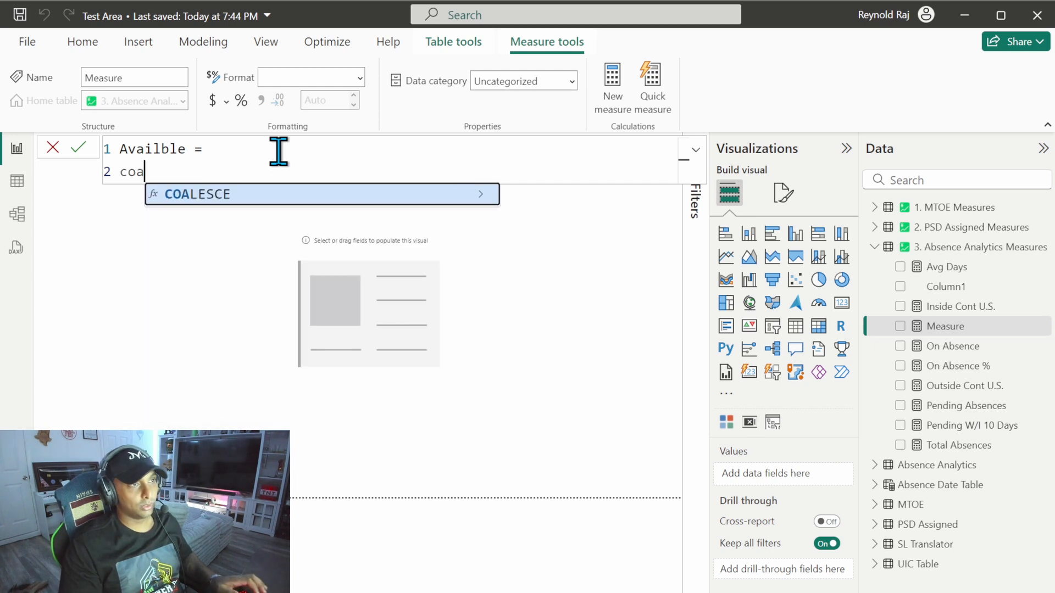
key("Tab")
type("assi")
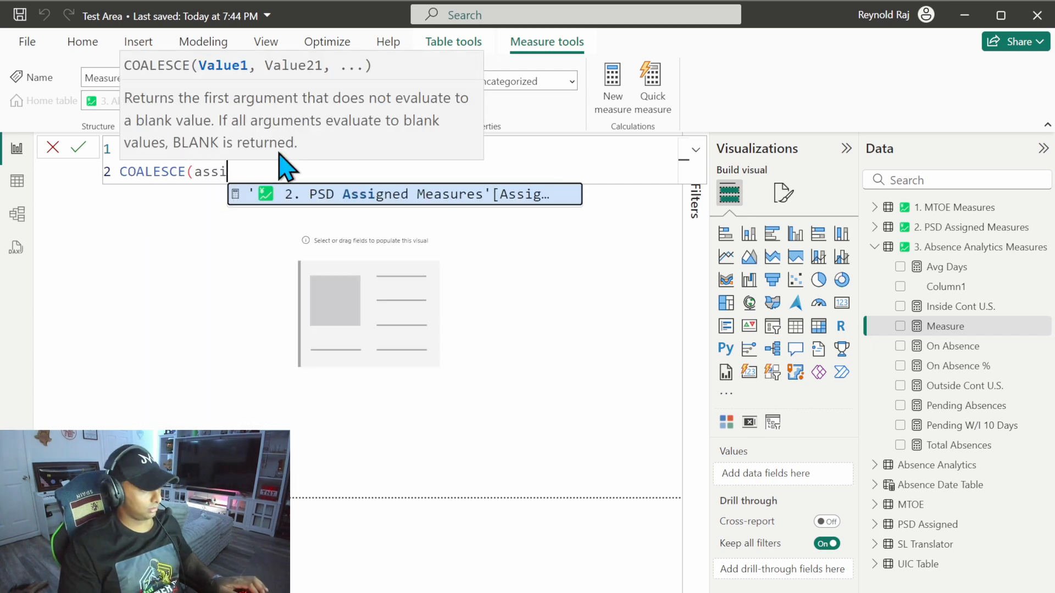
key("Tab")
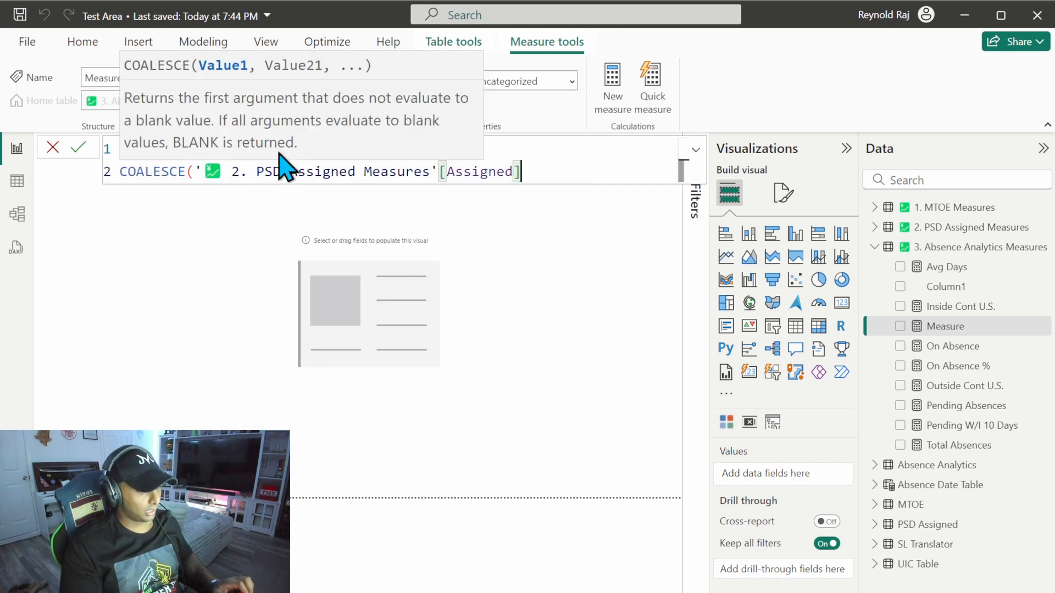
Step: Subtract [On Absence] from [Assigned] inside COALESCE, supply 0 as the fallback value, and commit the measure
left_click(552, 174)
type("- on")
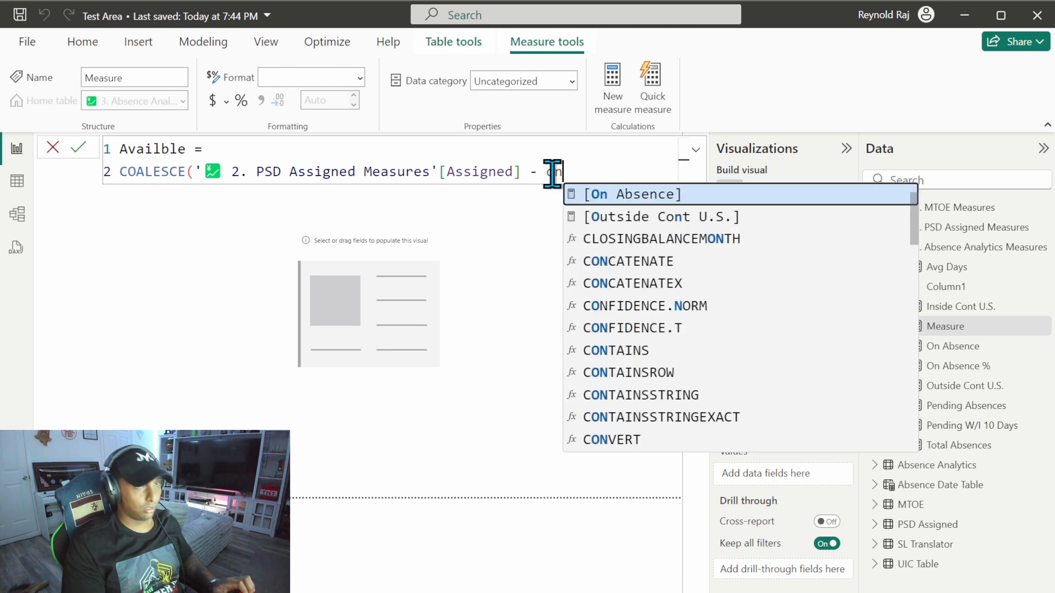
key("Tab")
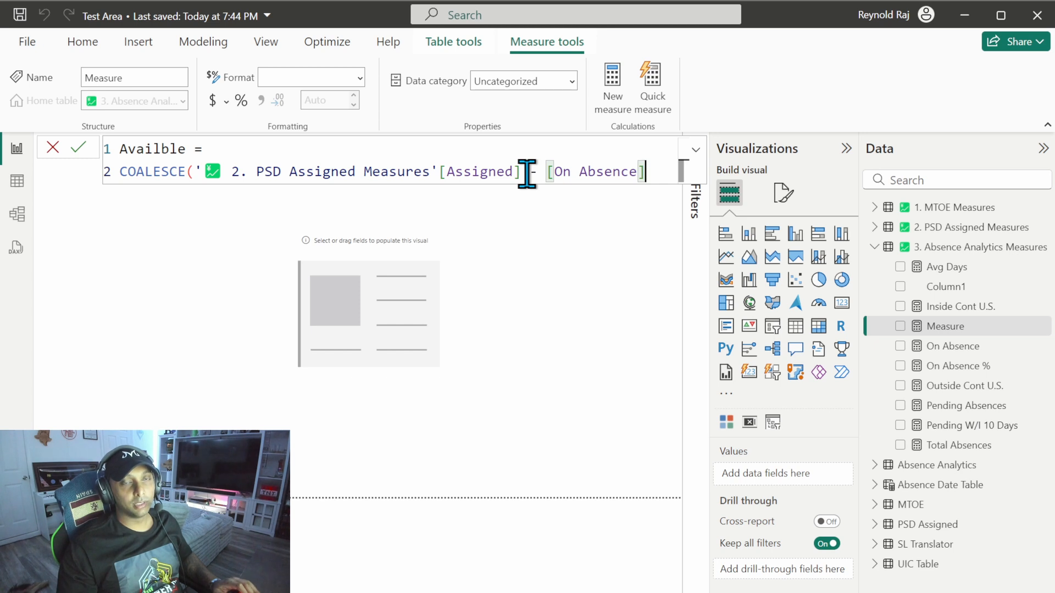
left_click(650, 172)
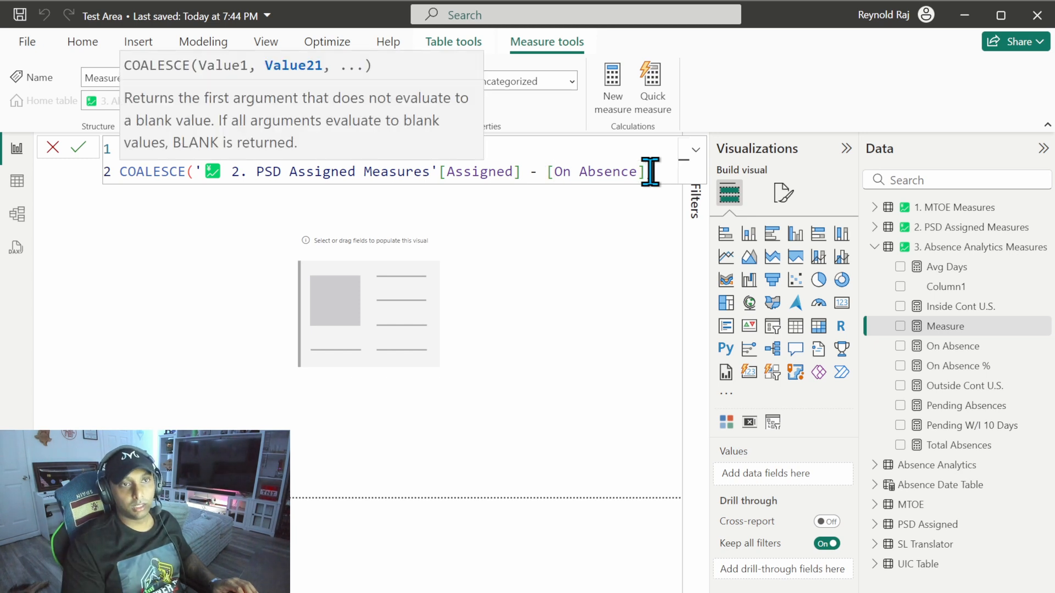
type(", 0)")
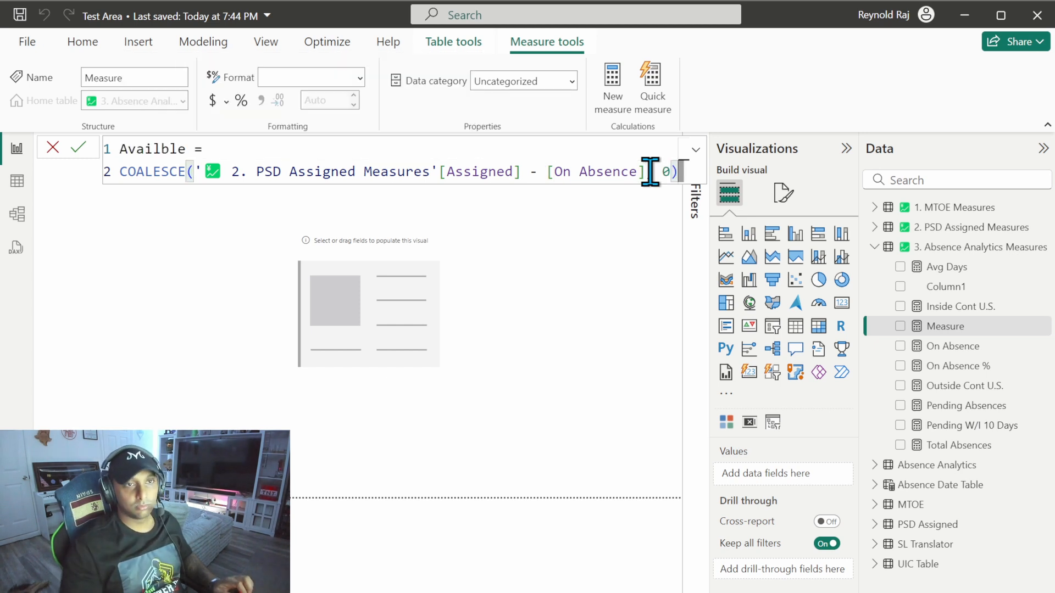
left_click(79, 148)
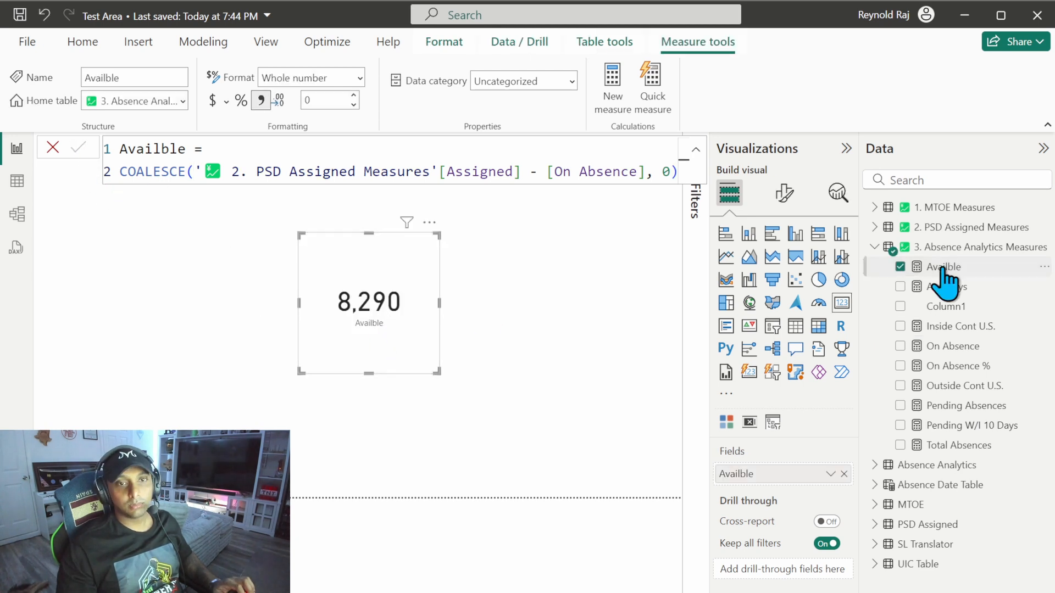
Step: Correct the misspelled measure name to Available and remove the measure from the card visual
double_click(163, 150)
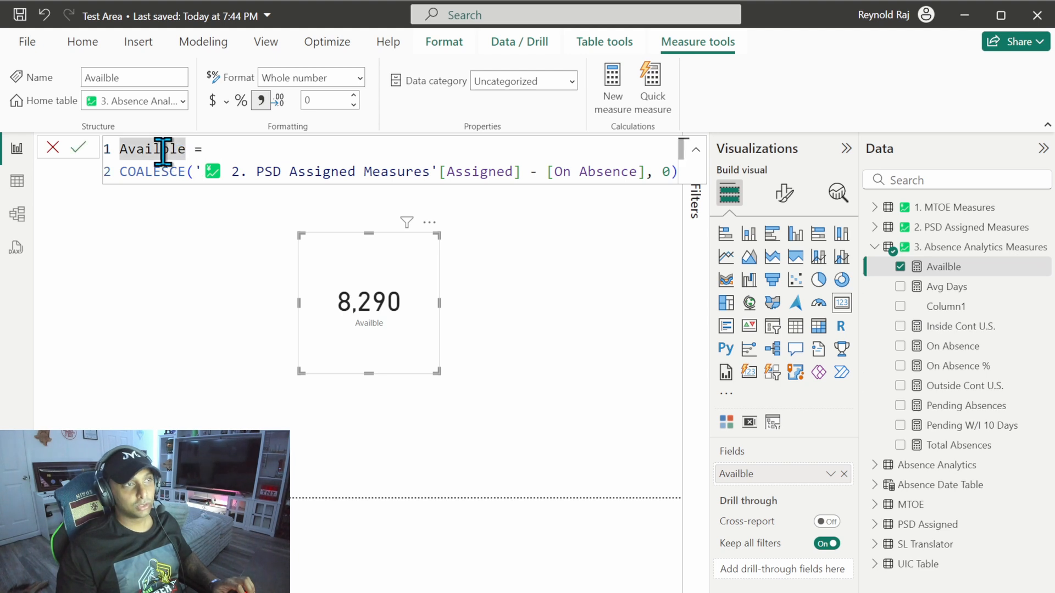
type("Available")
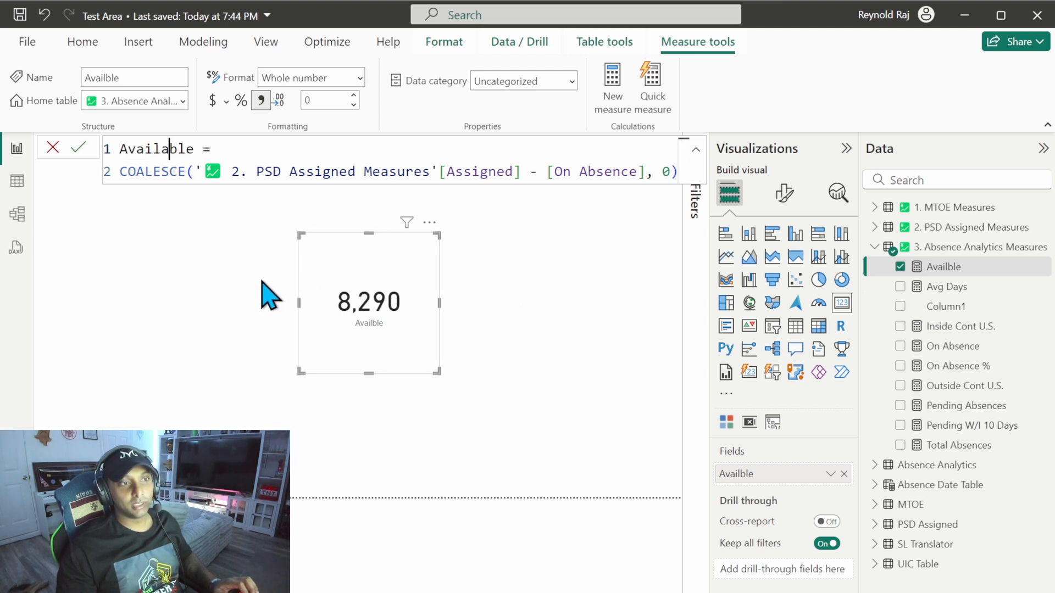
left_click(569, 320)
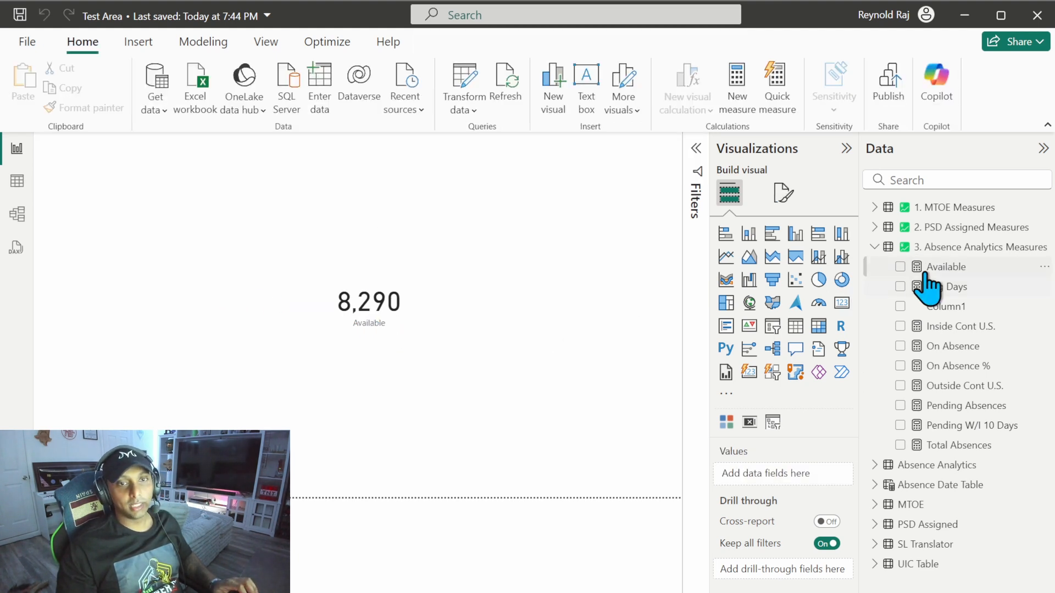
left_click(405, 309)
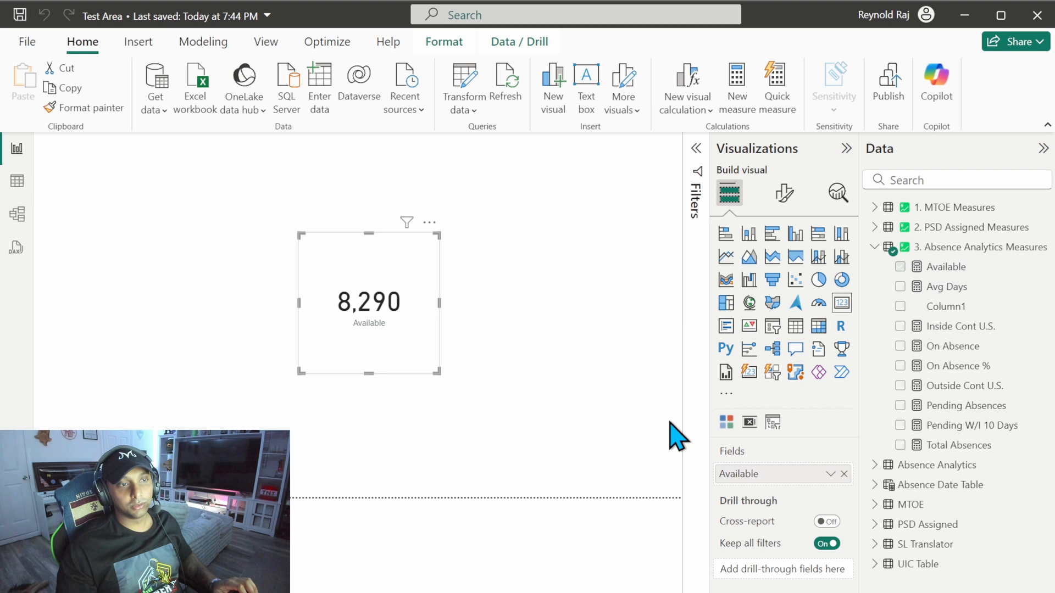
left_click(844, 473)
Step: Create a new measure named Available % in the 3. Absence Analytics Measures table, with its expression starting on a new line
left_click(935, 233)
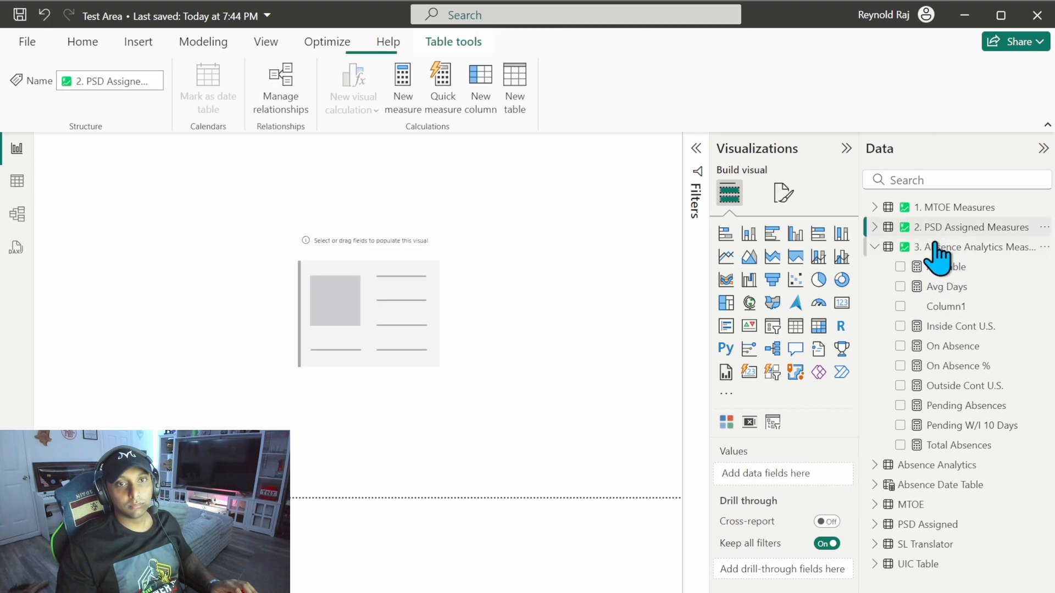
left_click(919, 246)
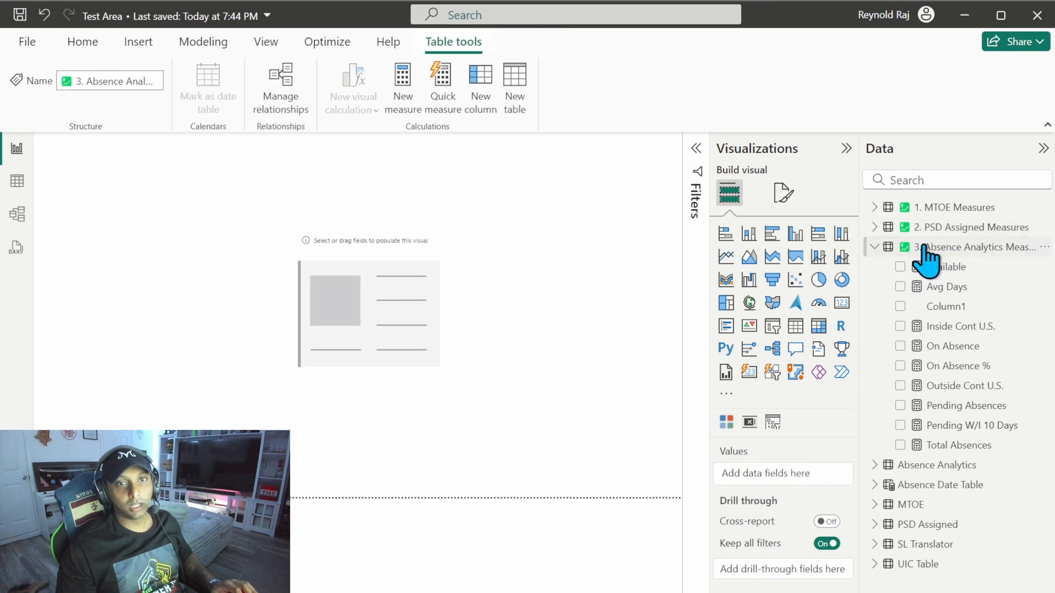
left_click(404, 92)
type("Available % ")
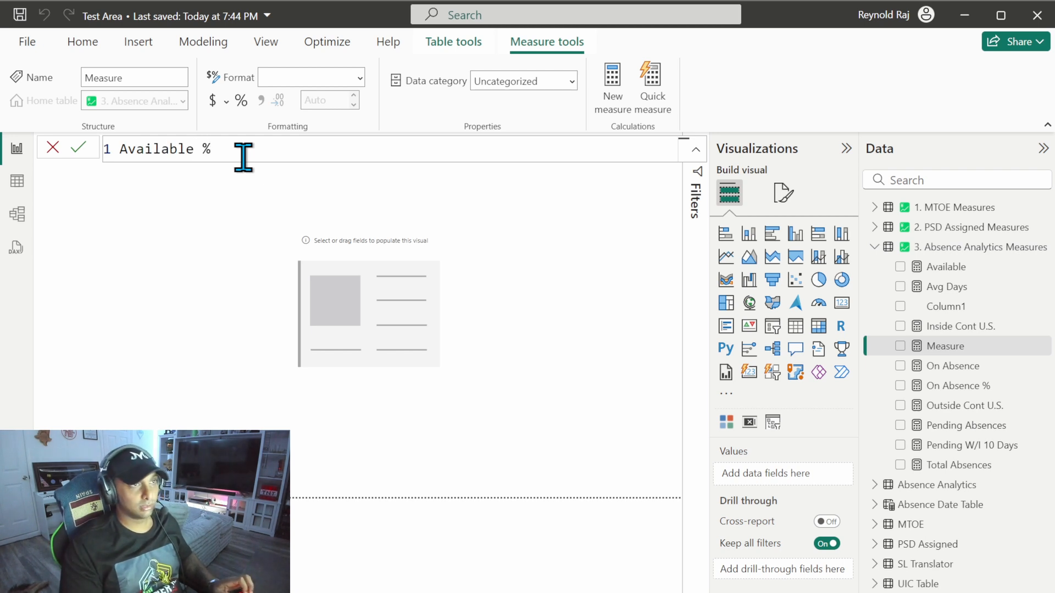
type("=")
key("shift+Return")
Step: Define Available % as DIVIDE of [Available] by '2. PSD Assigned Measures'[Assigned] with alternate result 0, and commit the measure
type("divi")
key("Tab")
type("(a")
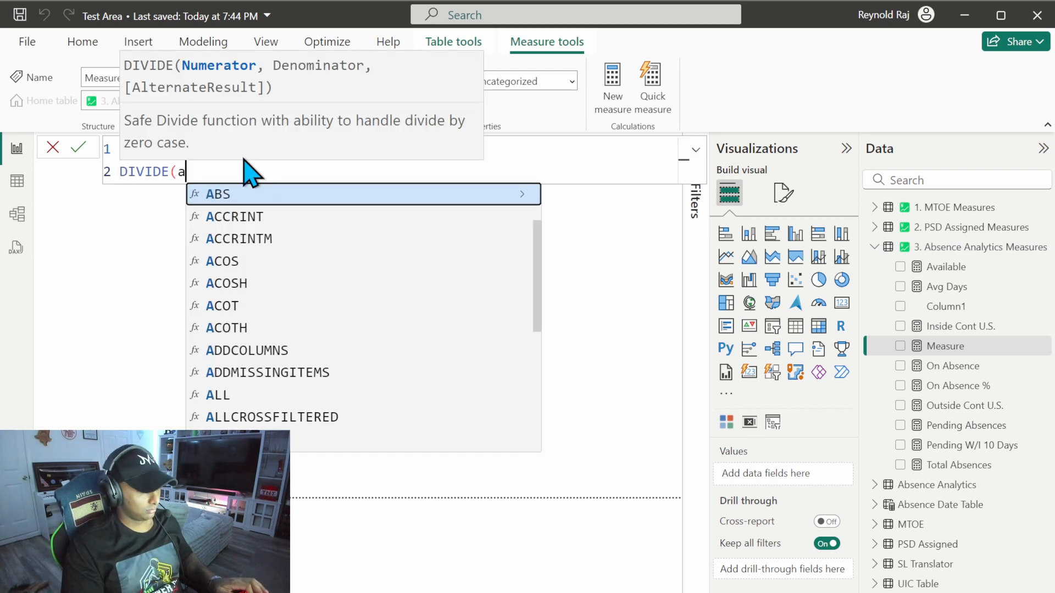
type("vail")
key("Tab")
type(", assi")
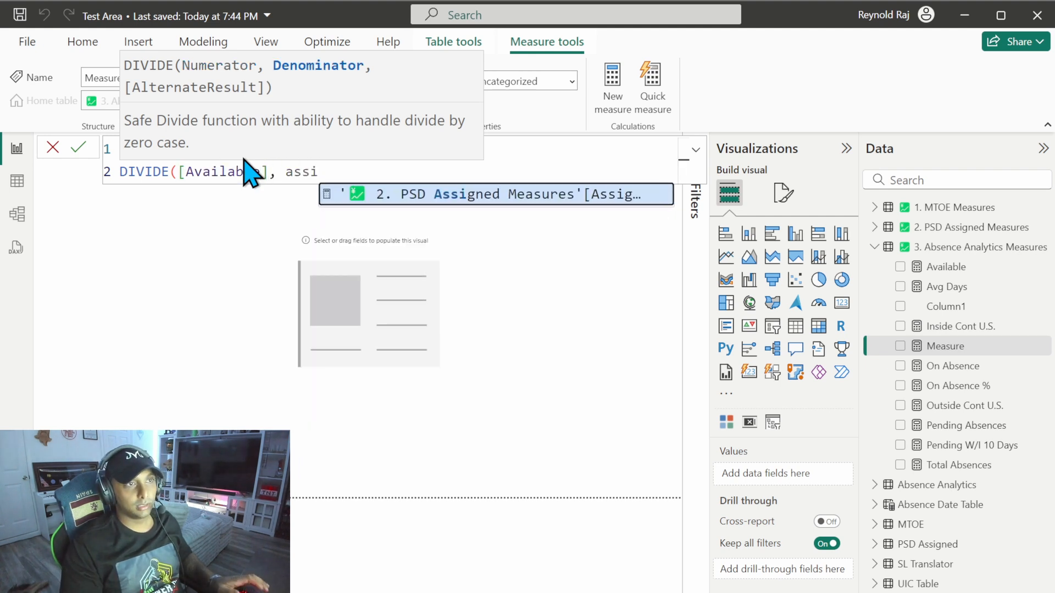
key("Tab")
type(",")
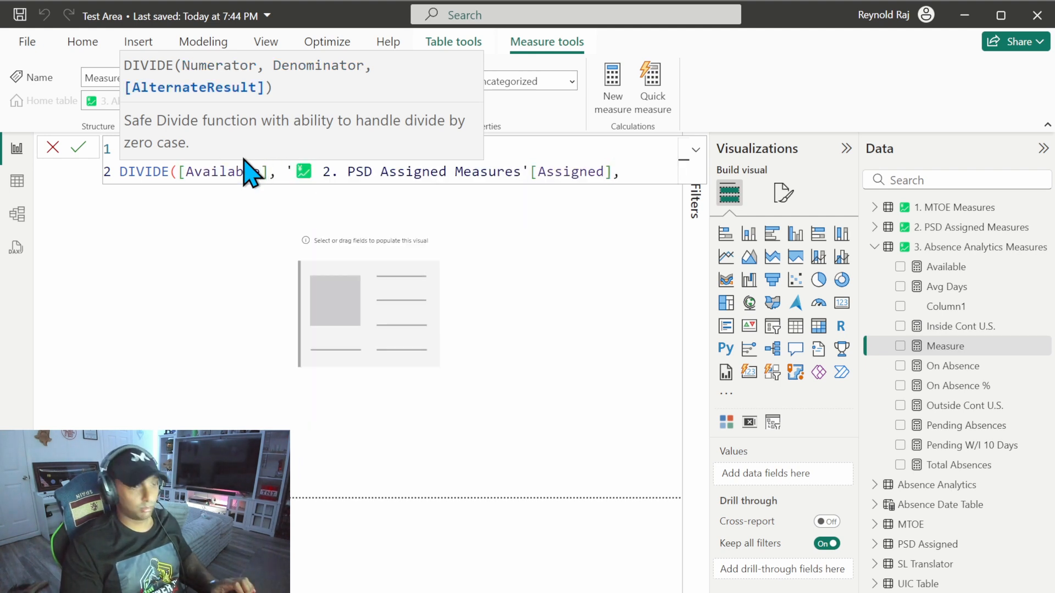
type("0")
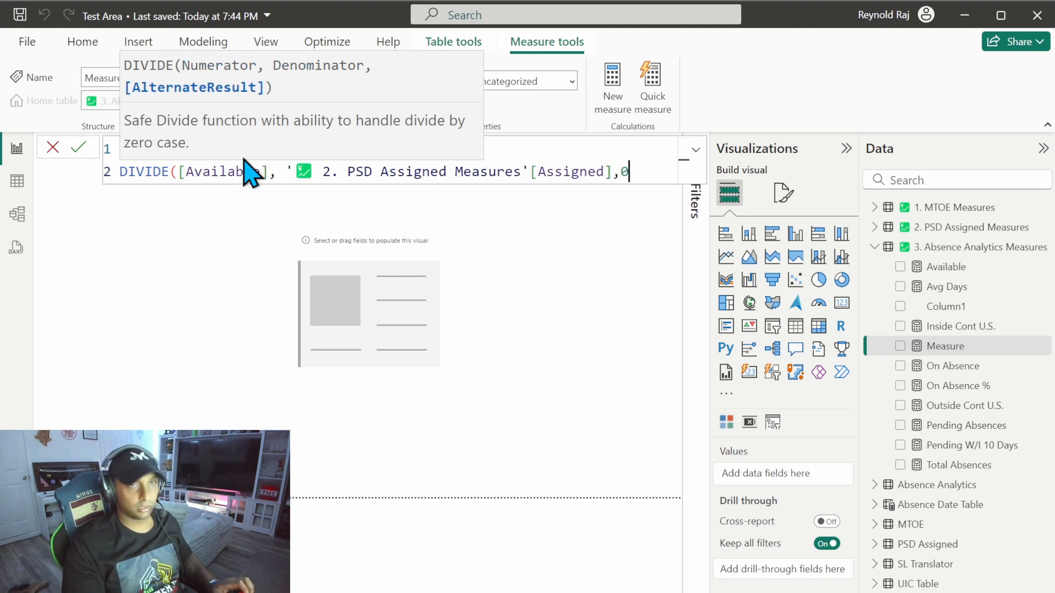
type(")")
key("Return")
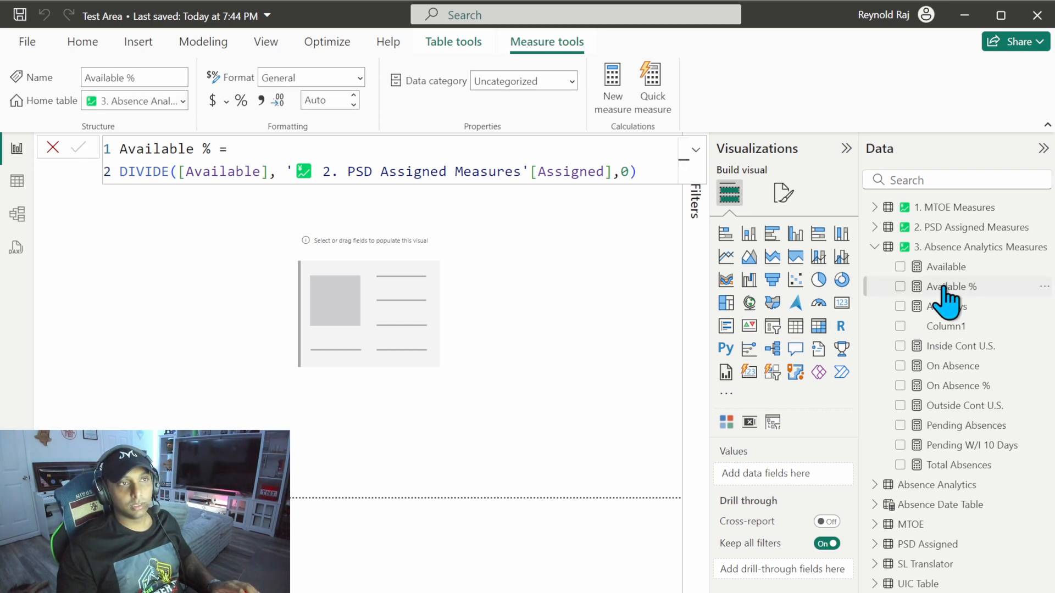
Step: Format the Available % measure as a percentage and add it to the empty card visual
left_click(245, 101)
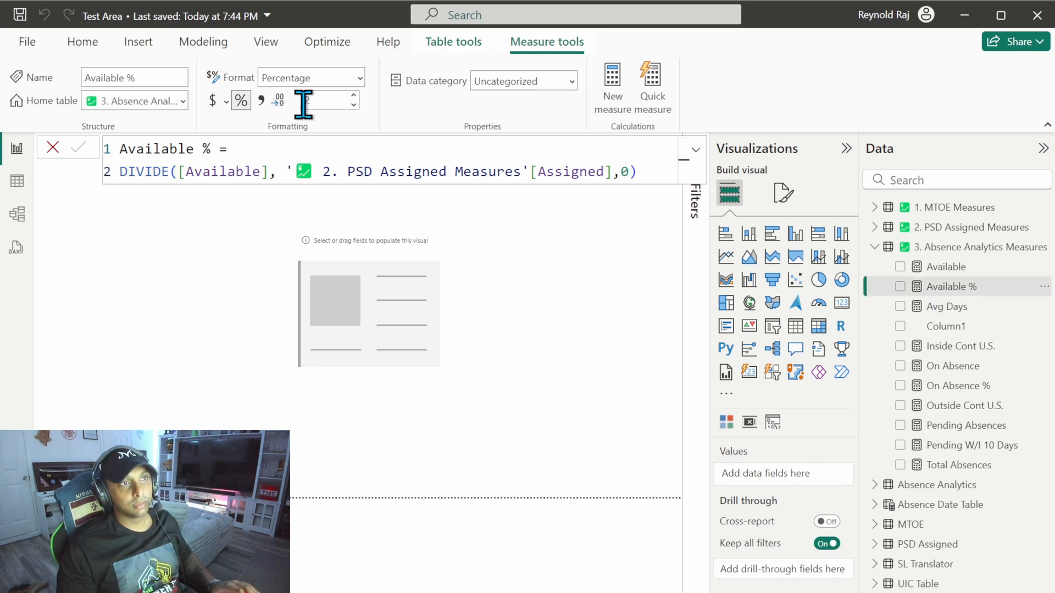
left_click(404, 328)
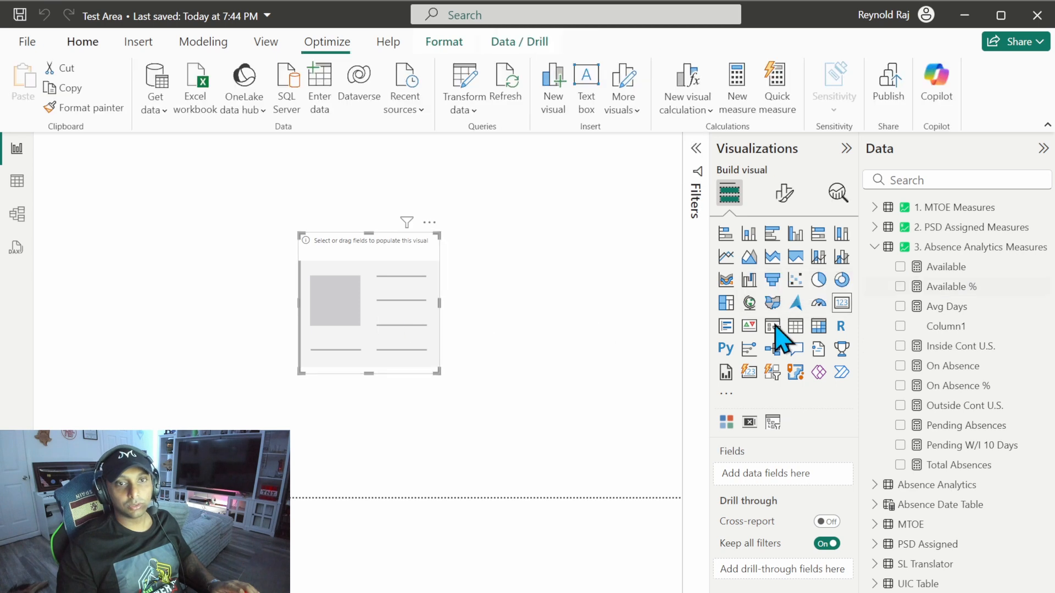
left_click(900, 286)
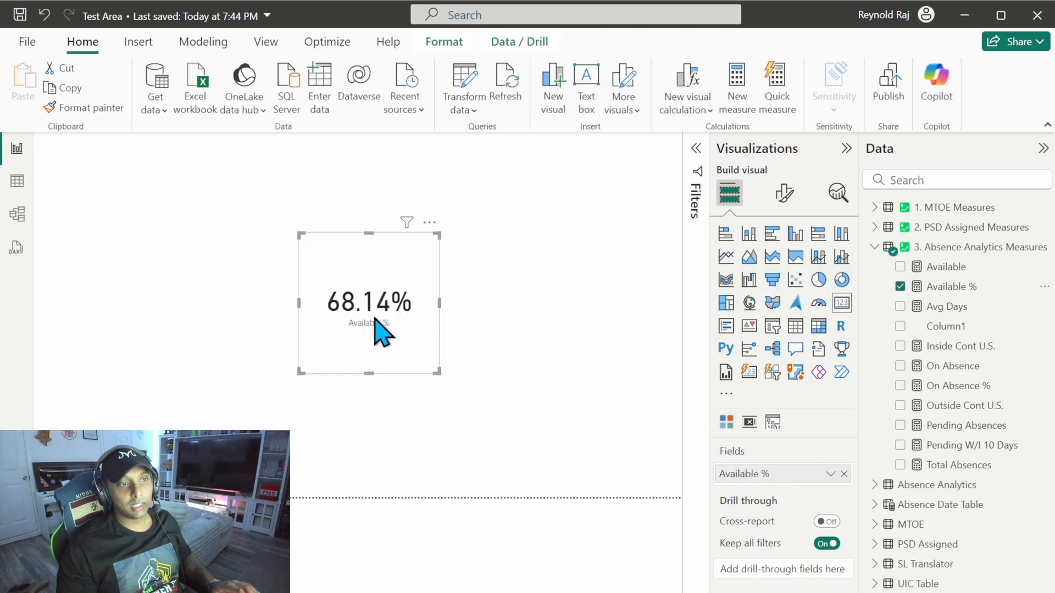
Step: Duplicate the Available % card, place the copy to the left of the original, and replace its field with On Absence %
key("ctrl+c")
key("ctrl+v")
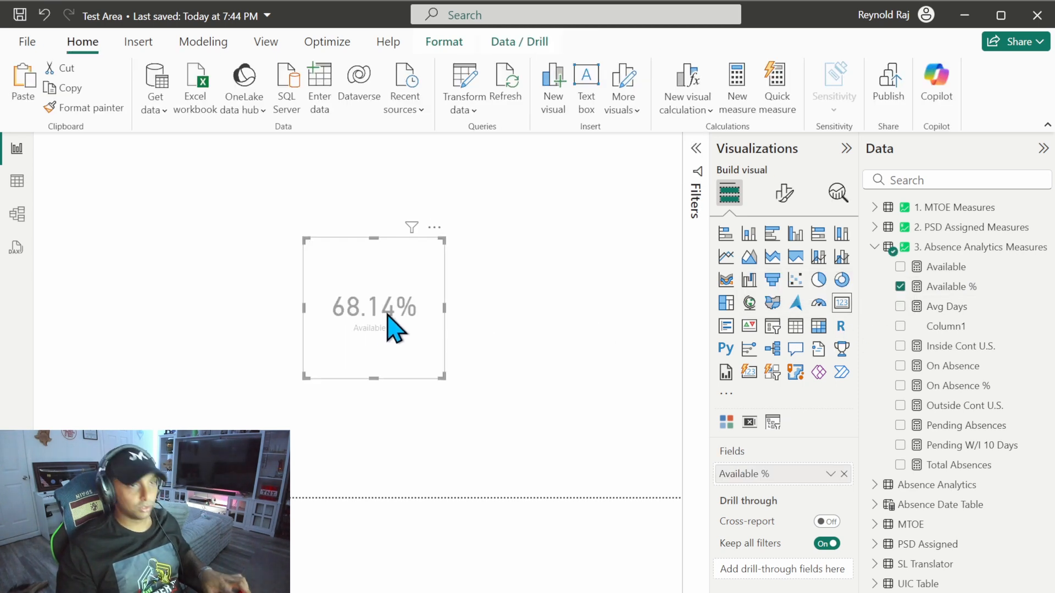
left_click_drag(389, 329, 234, 321)
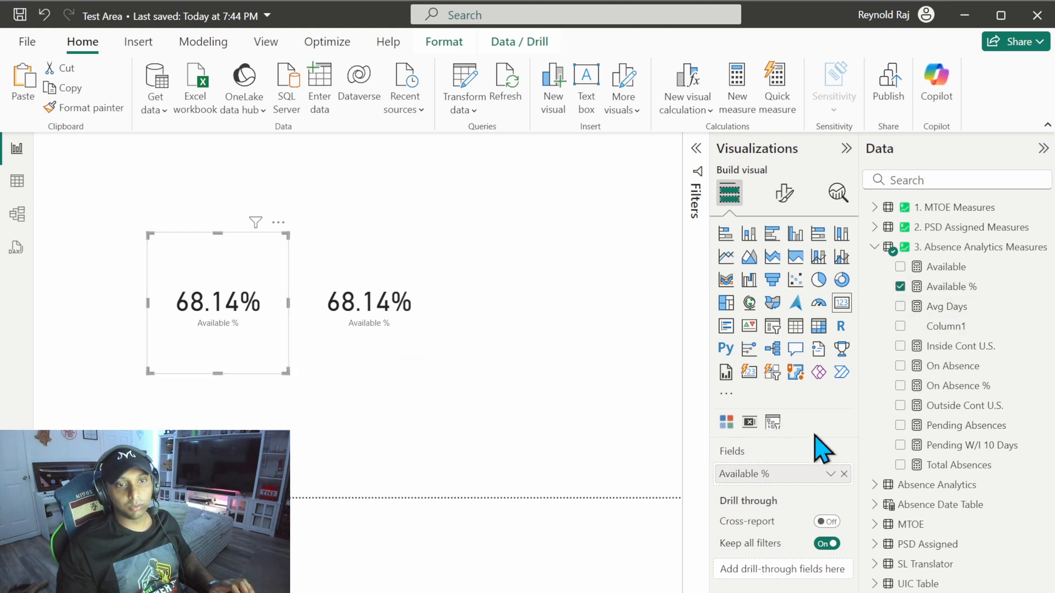
left_click(843, 474)
left_click(900, 386)
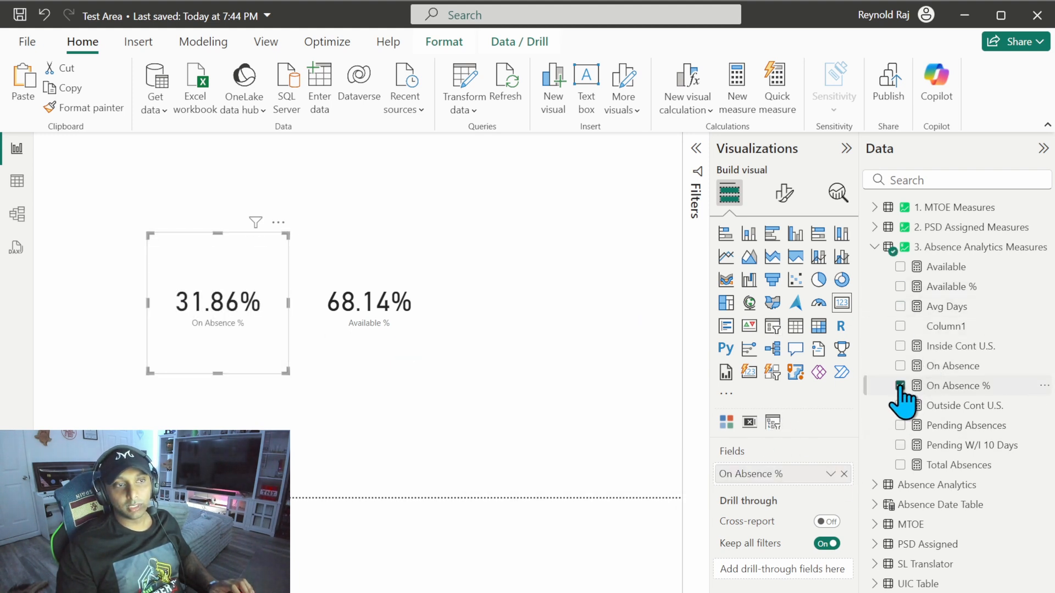
left_click(341, 330)
left_click(276, 344)
left_click(369, 342)
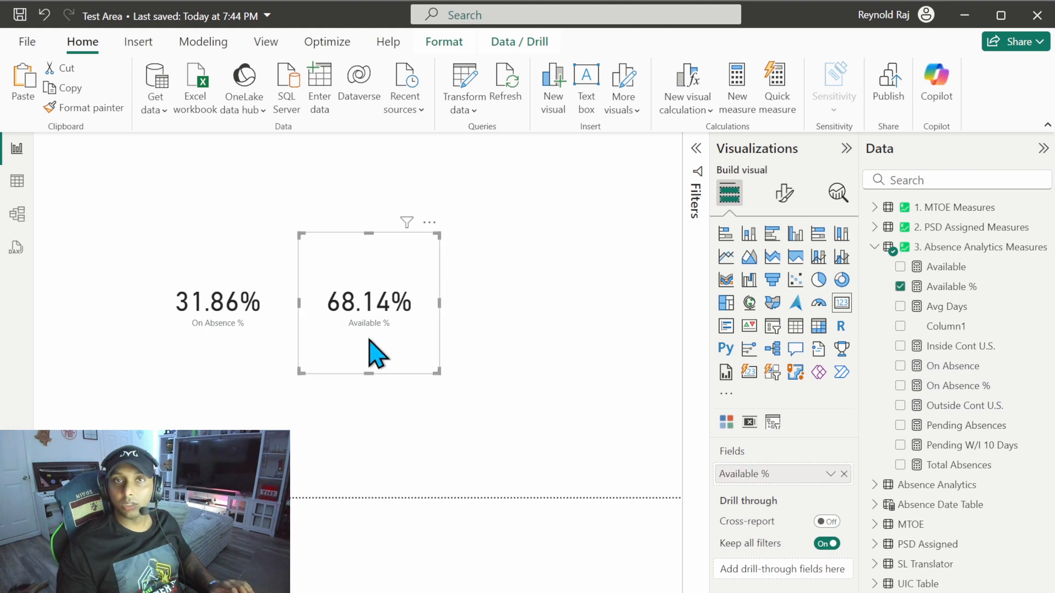